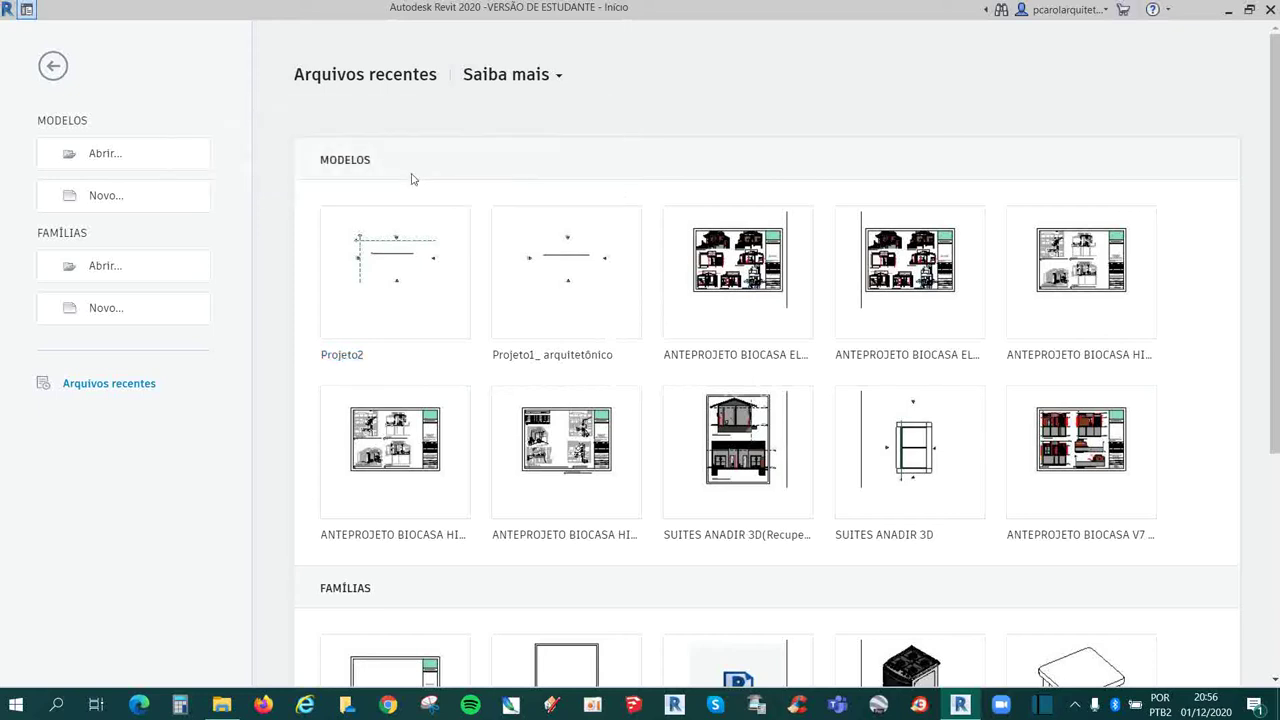
# Step: Open the recent model Projeto2 and set the length of the horizontal wall to 20 m
pyautogui.click(402, 280)
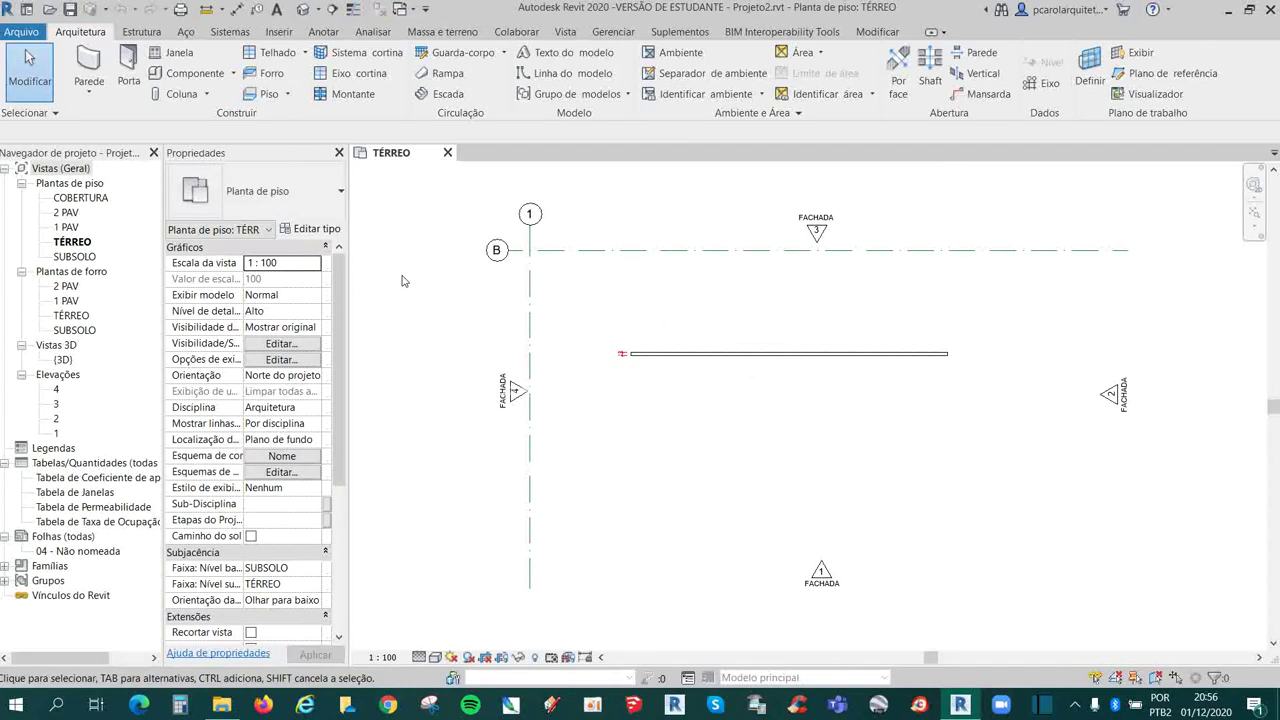
pyautogui.scroll(2, 838, 378)
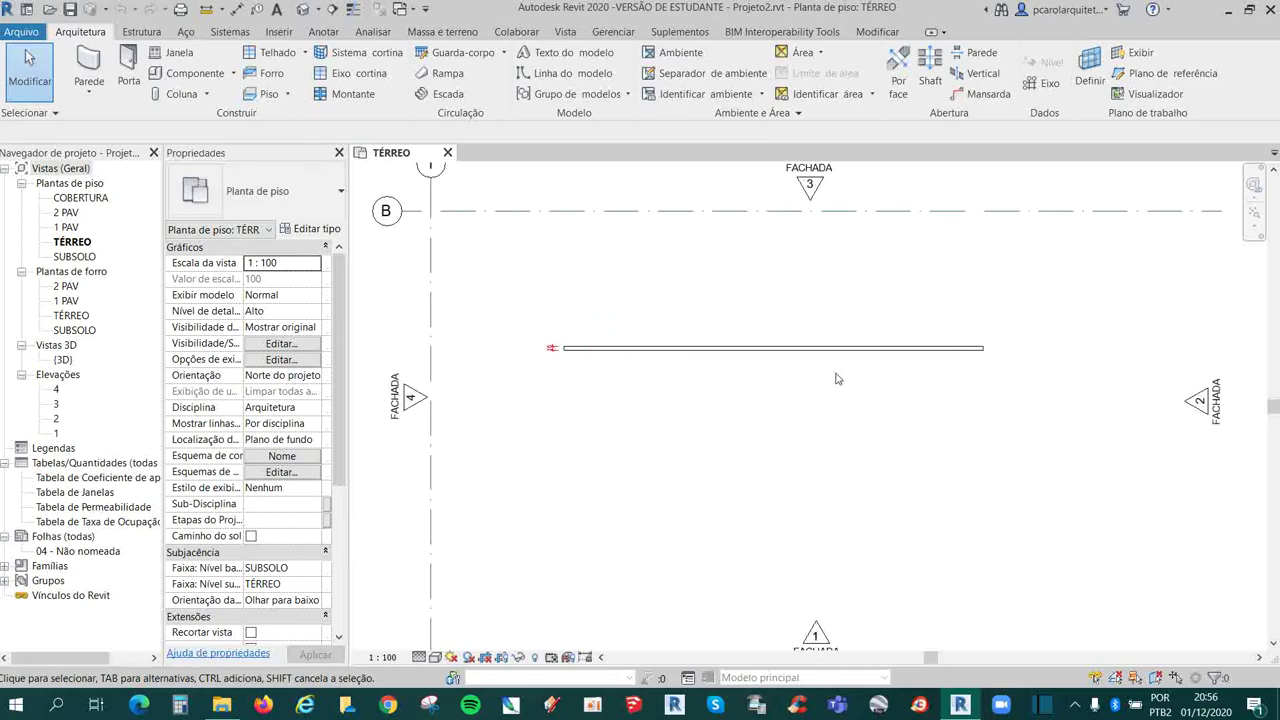
pyautogui.click(768, 355)
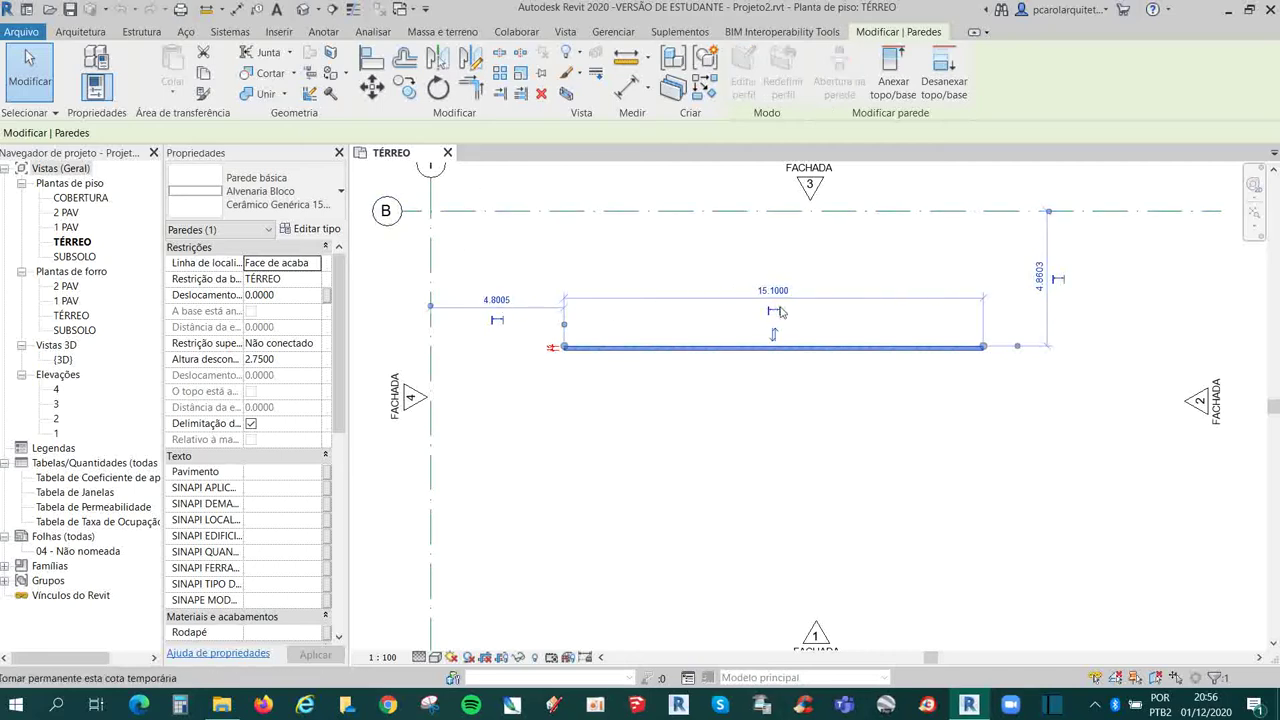
pyautogui.scroll(1, 752, 317)
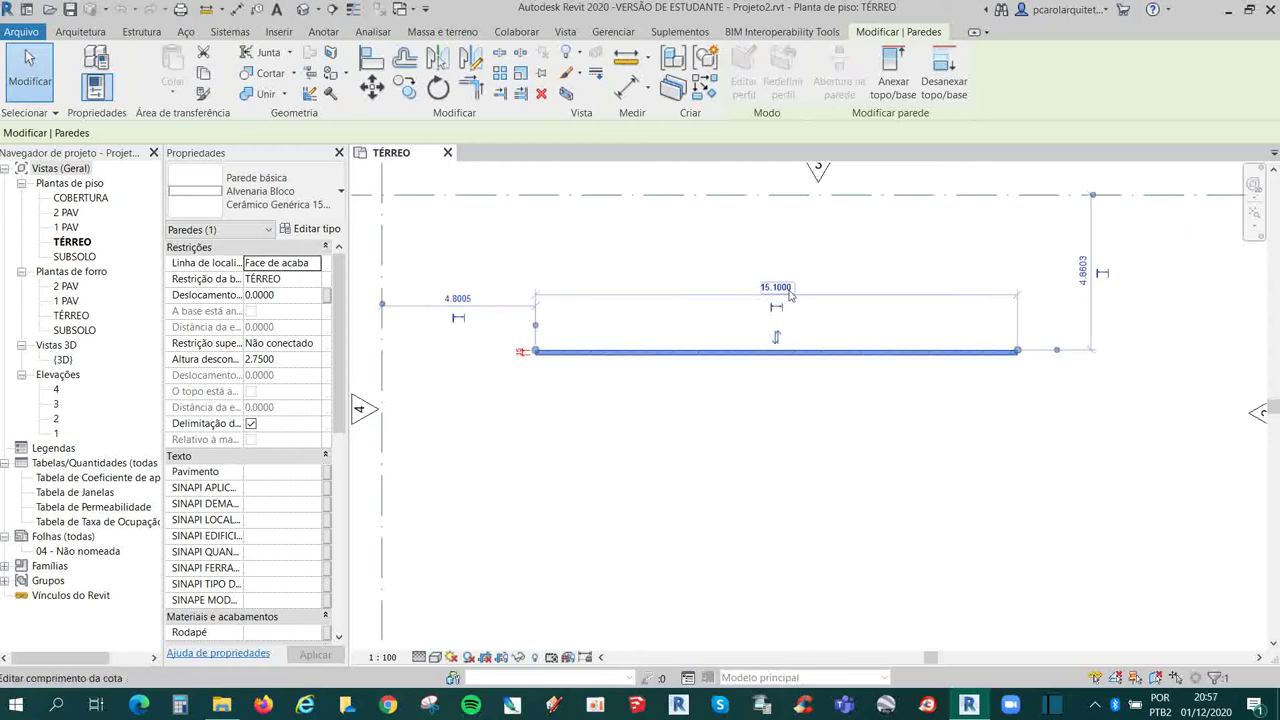
pyautogui.click(776, 288)
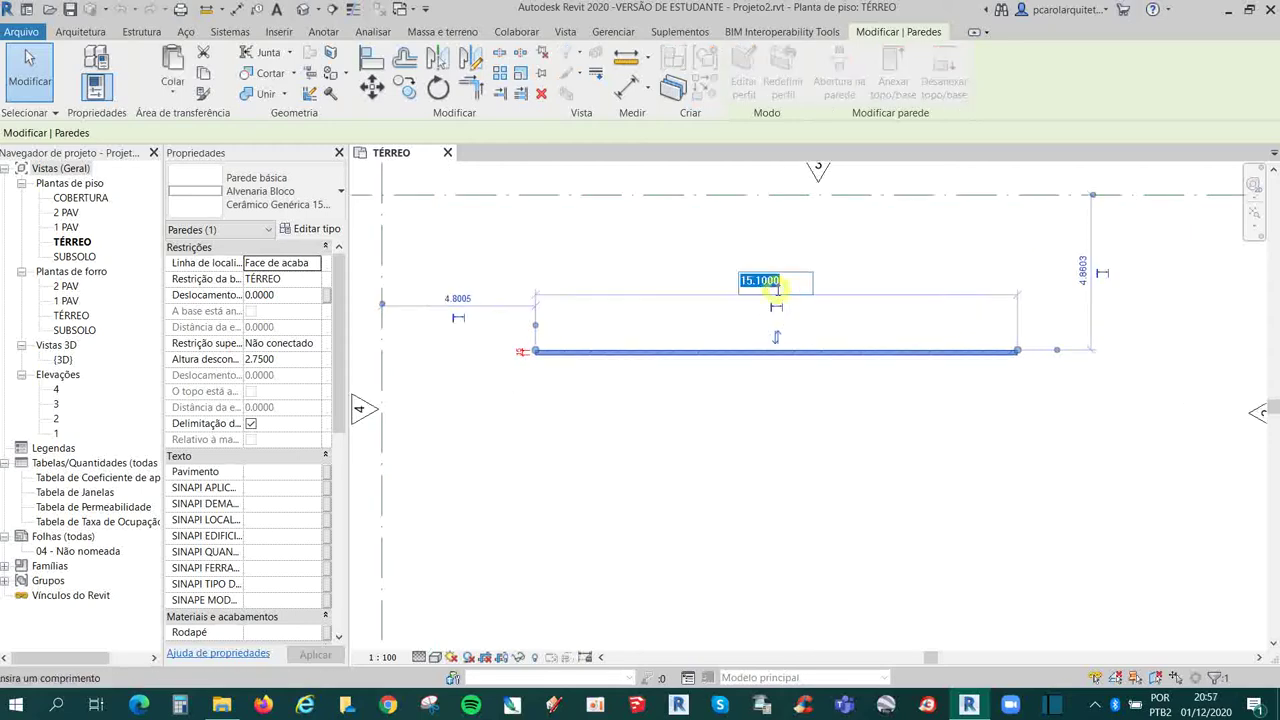
pyautogui.write('20')
pyautogui.press('Return')
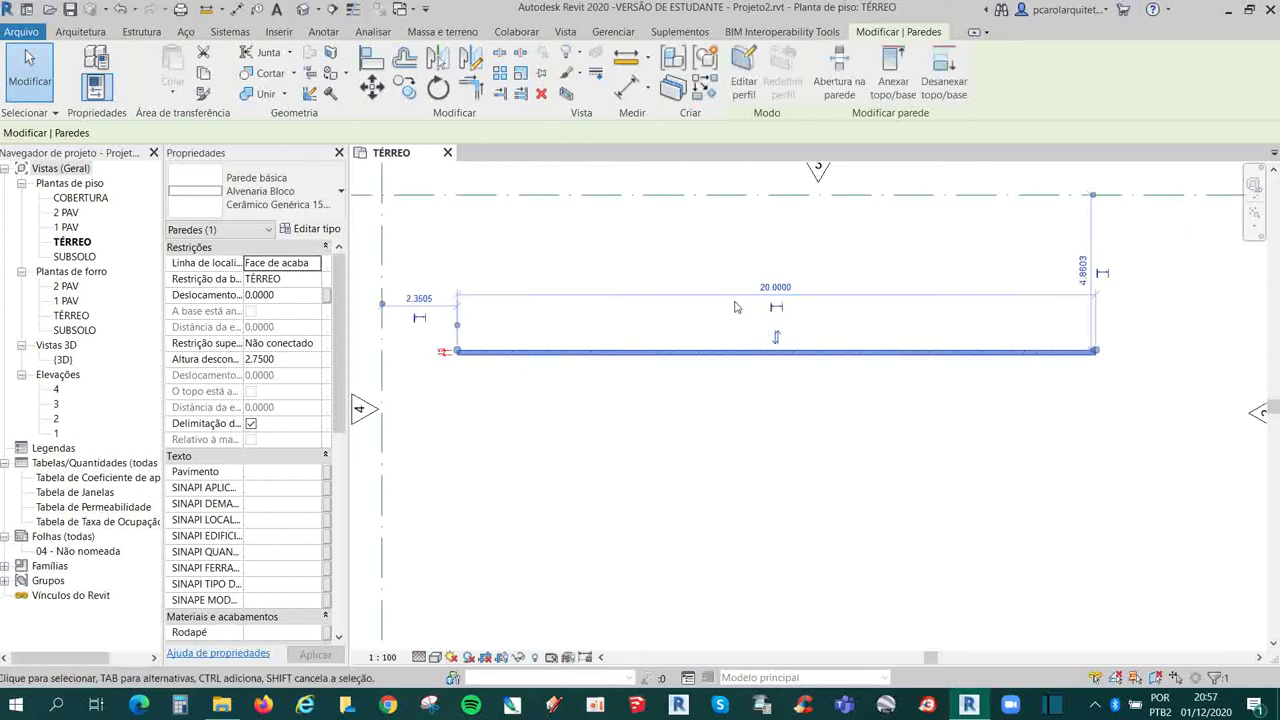
# Step: Shorten the wall to 12 m by pulling both of its ends inward
pyautogui.moveTo(459, 352); pyautogui.dragTo(620, 352)
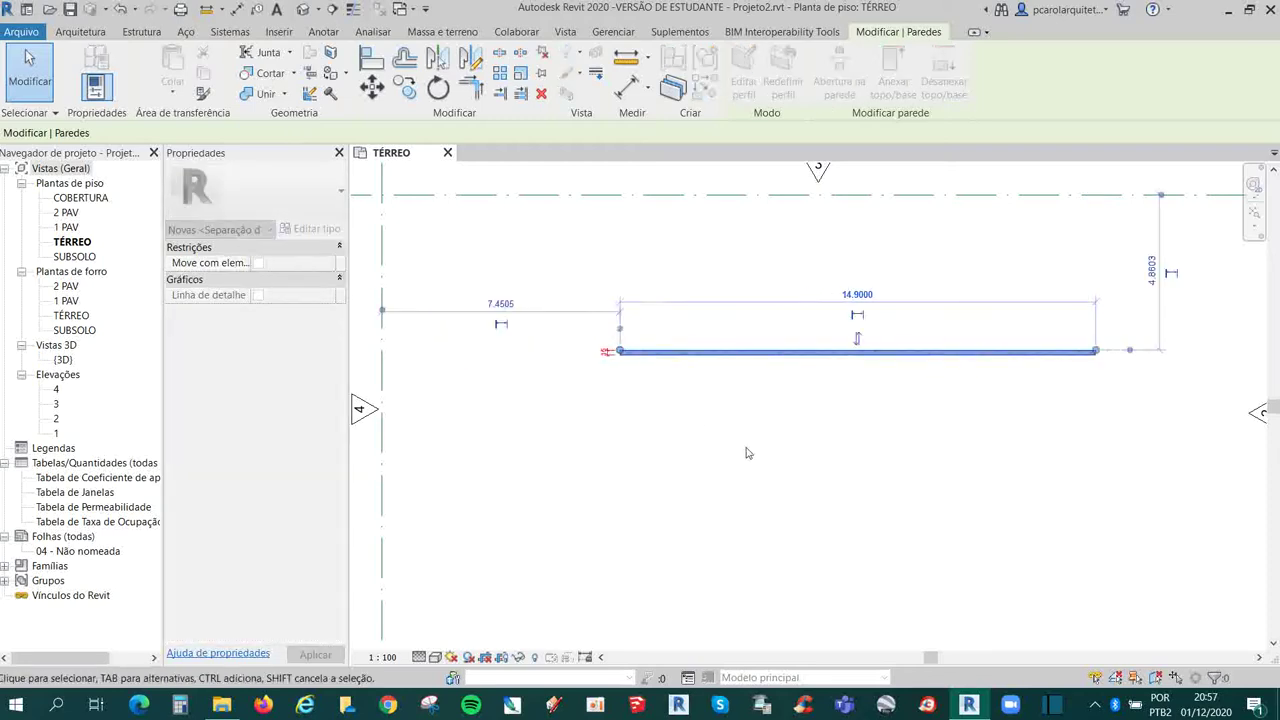
pyautogui.moveTo(1096, 351); pyautogui.dragTo(1003, 351)
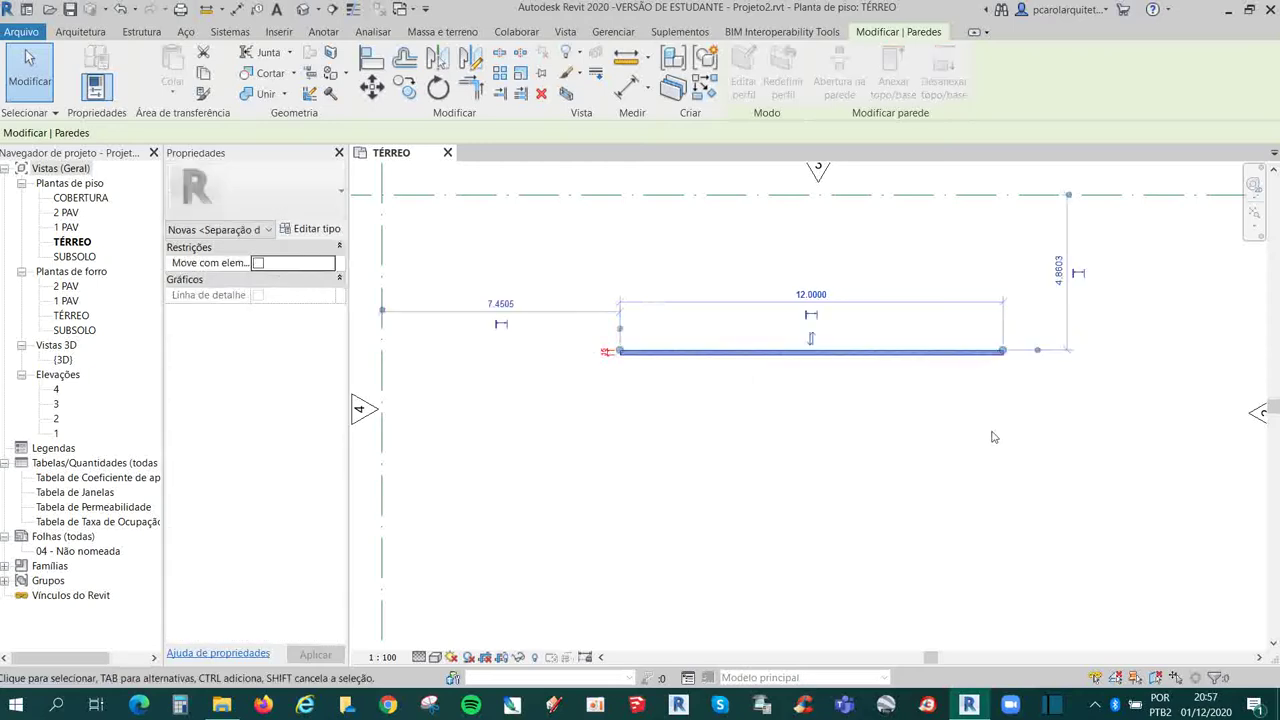
pyautogui.click(1008, 437)
pyautogui.scroll(-1, 938, 436)
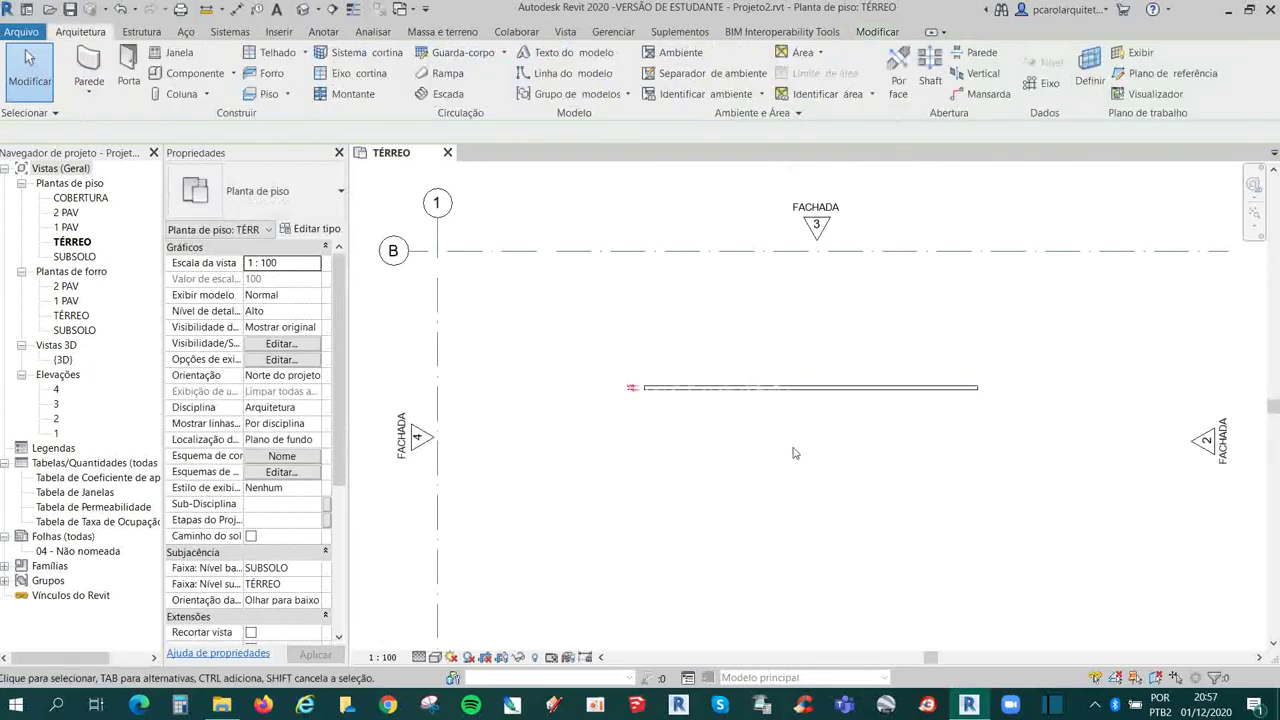
pyautogui.click(726, 387)
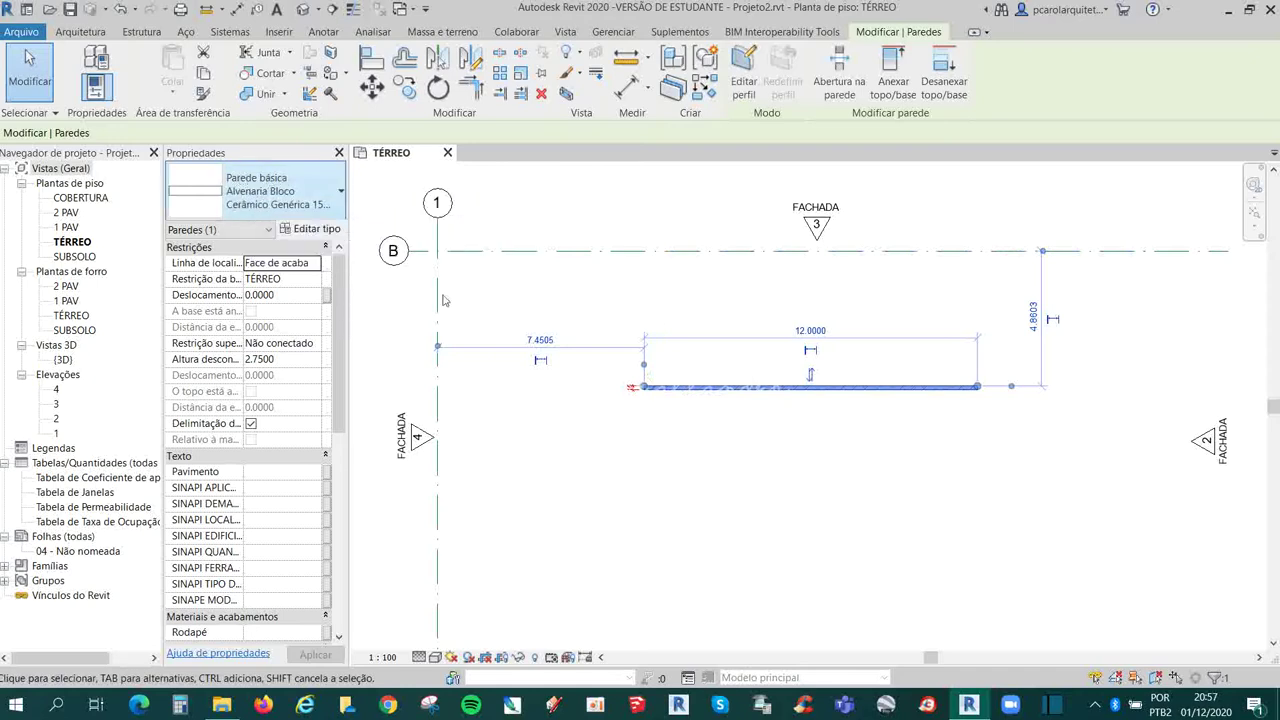
pyautogui.click(531, 377)
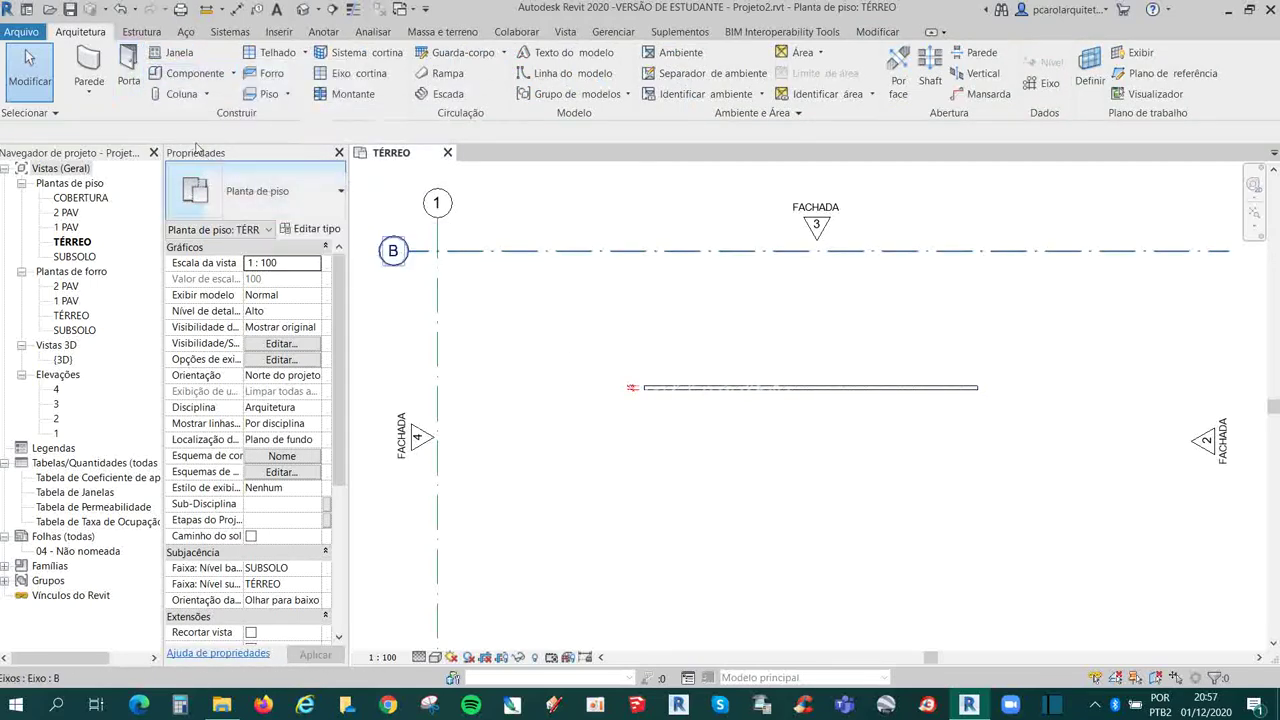
# Step: Start placing a door and choose the PM door type of size 82 x 210
pyautogui.click(128, 66)
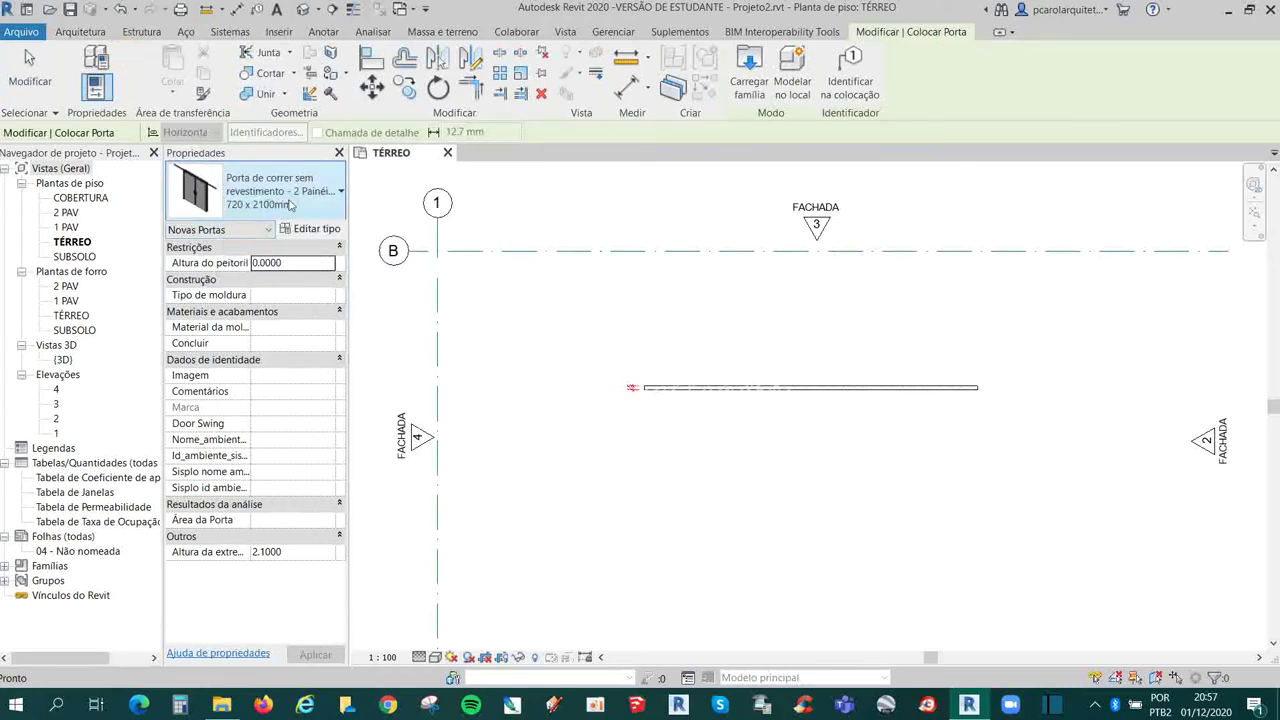
pyautogui.click(290, 204)
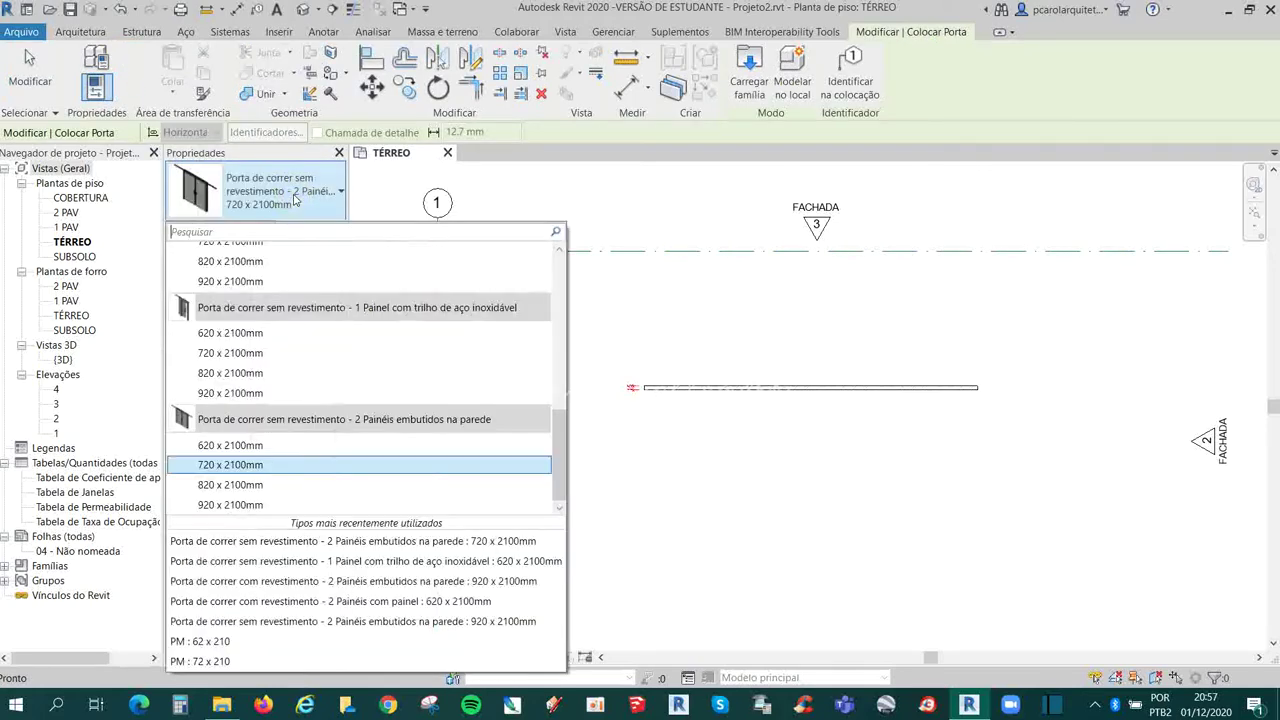
pyautogui.scroll(3, 336, 445)
pyautogui.scroll(3, 340, 430)
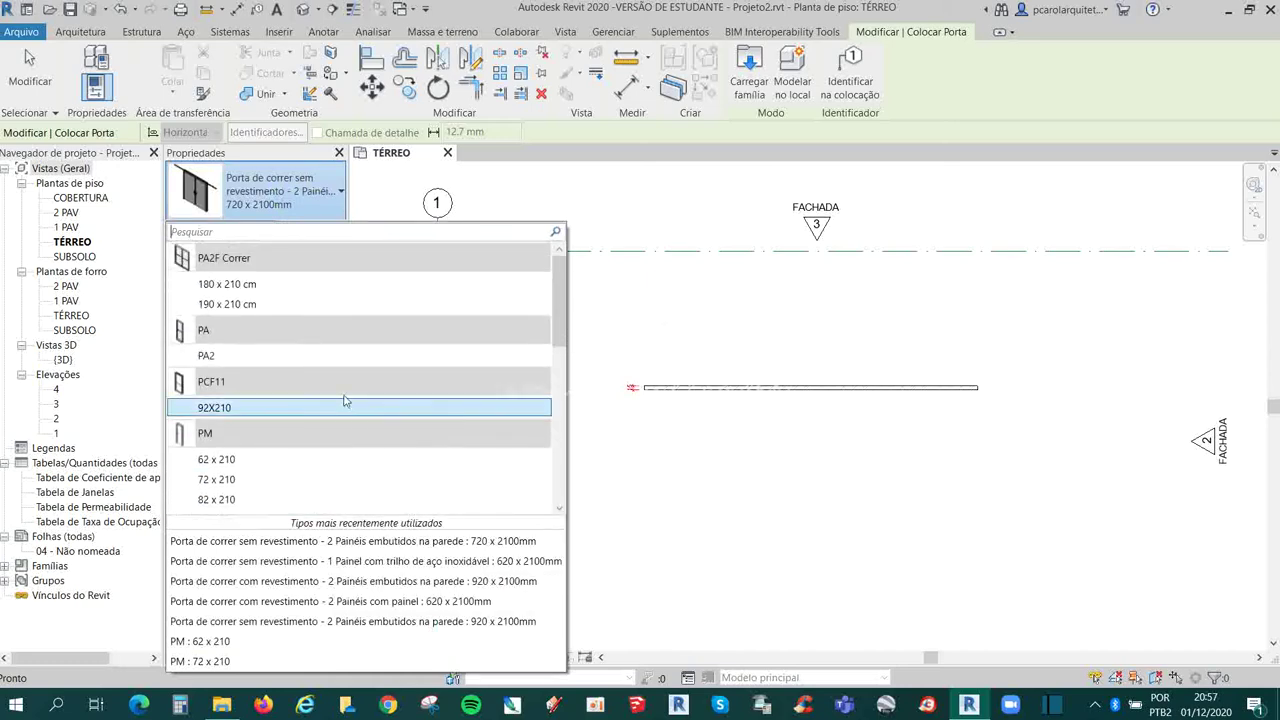
pyautogui.scroll(-8, 343, 420)
pyautogui.scroll(10, 340, 400)
pyautogui.scroll(-5, 341, 397)
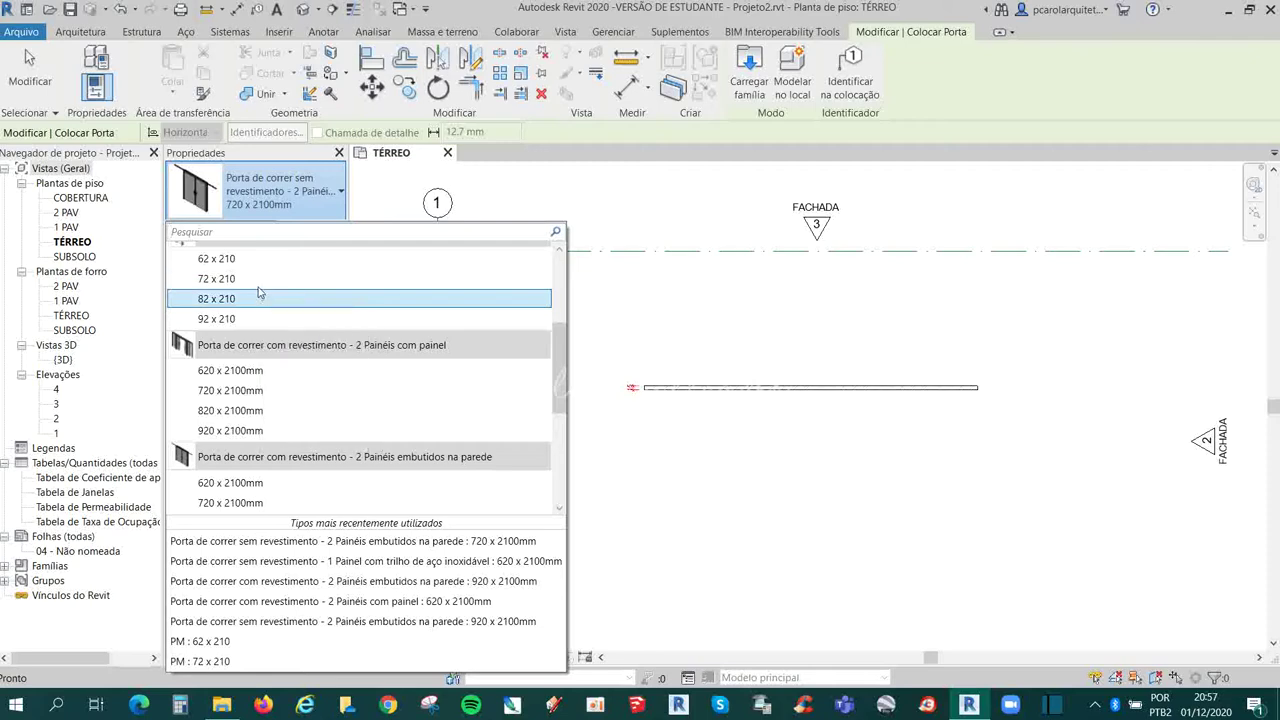
pyautogui.moveTo(260, 299)
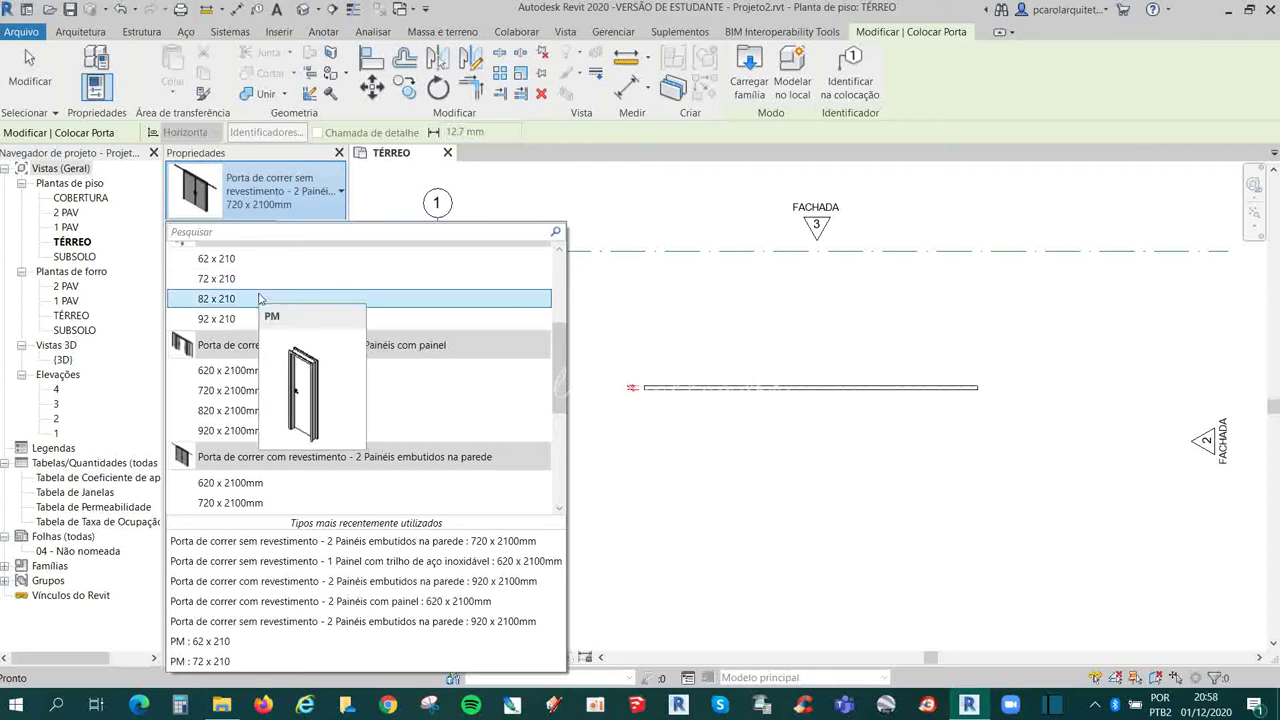
pyautogui.click(226, 300)
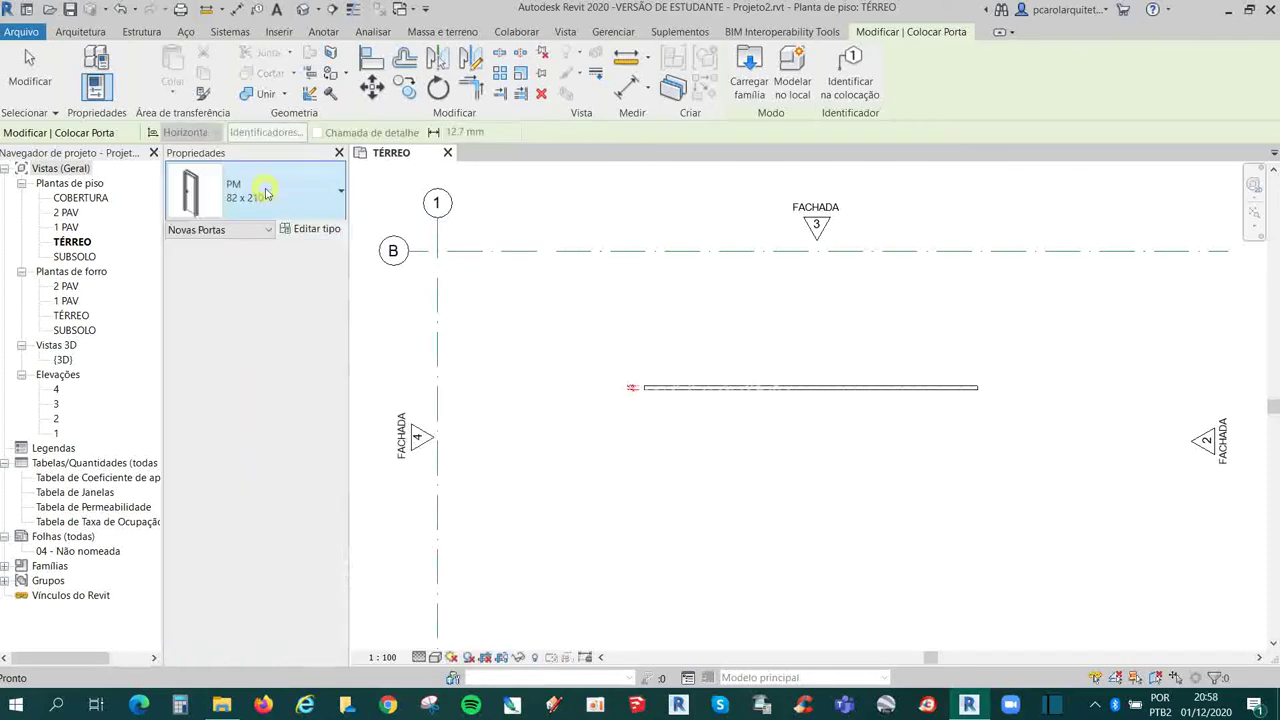
pyautogui.click(251, 192)
pyautogui.scroll(2, 266, 345)
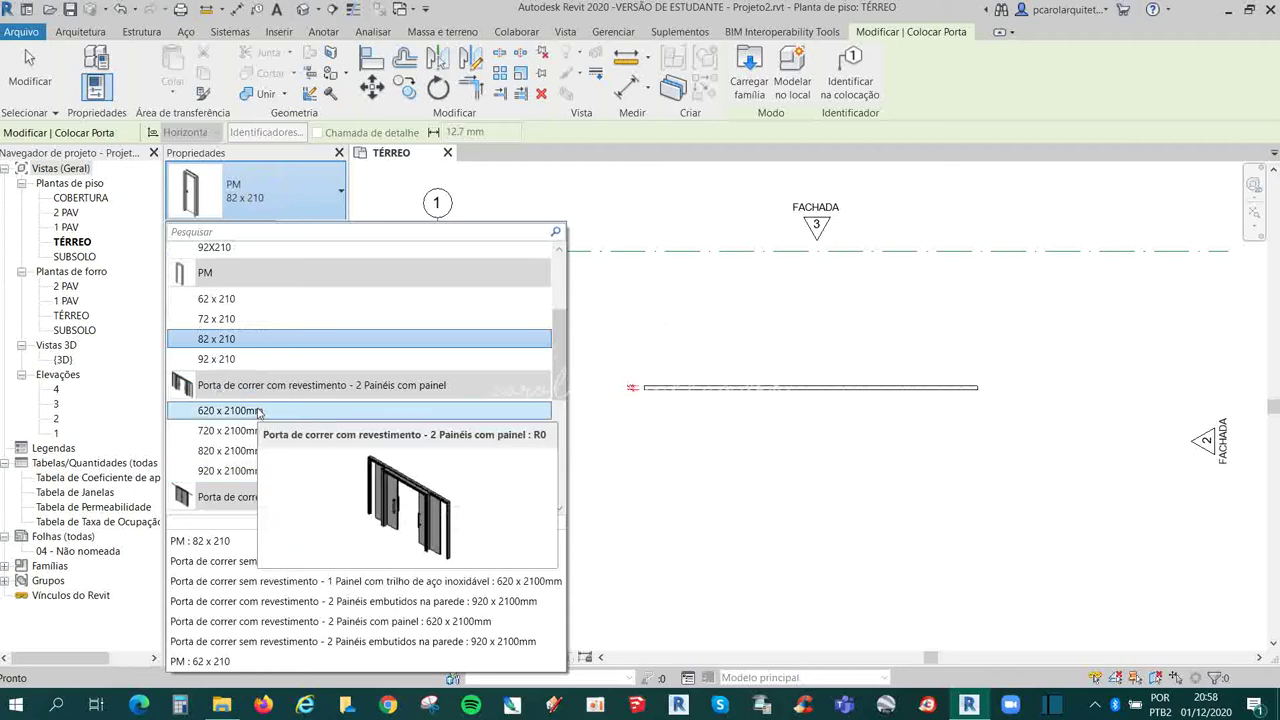
pyautogui.click(229, 336)
# Step: Place the door about 1.70 m from the wall's left end, flipped to swing above the wall with its hinge on the right
pyautogui.scroll(2, 701, 357)
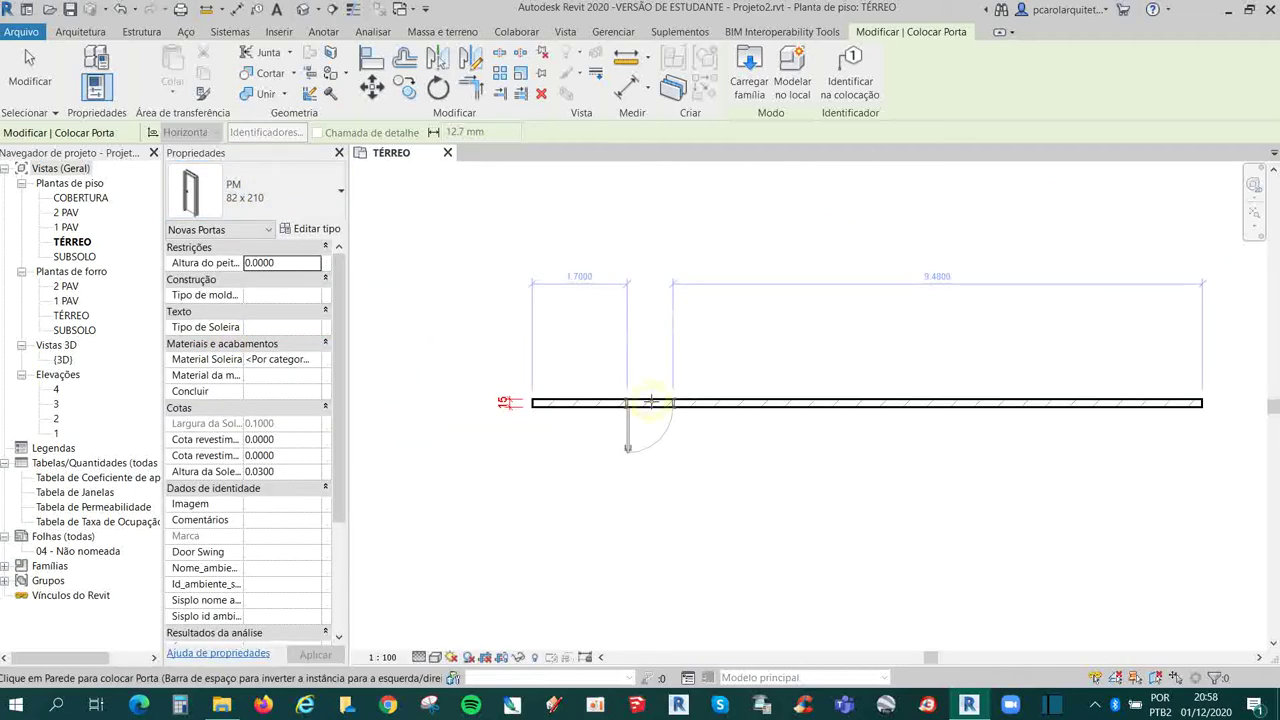
pyautogui.click(692, 437)
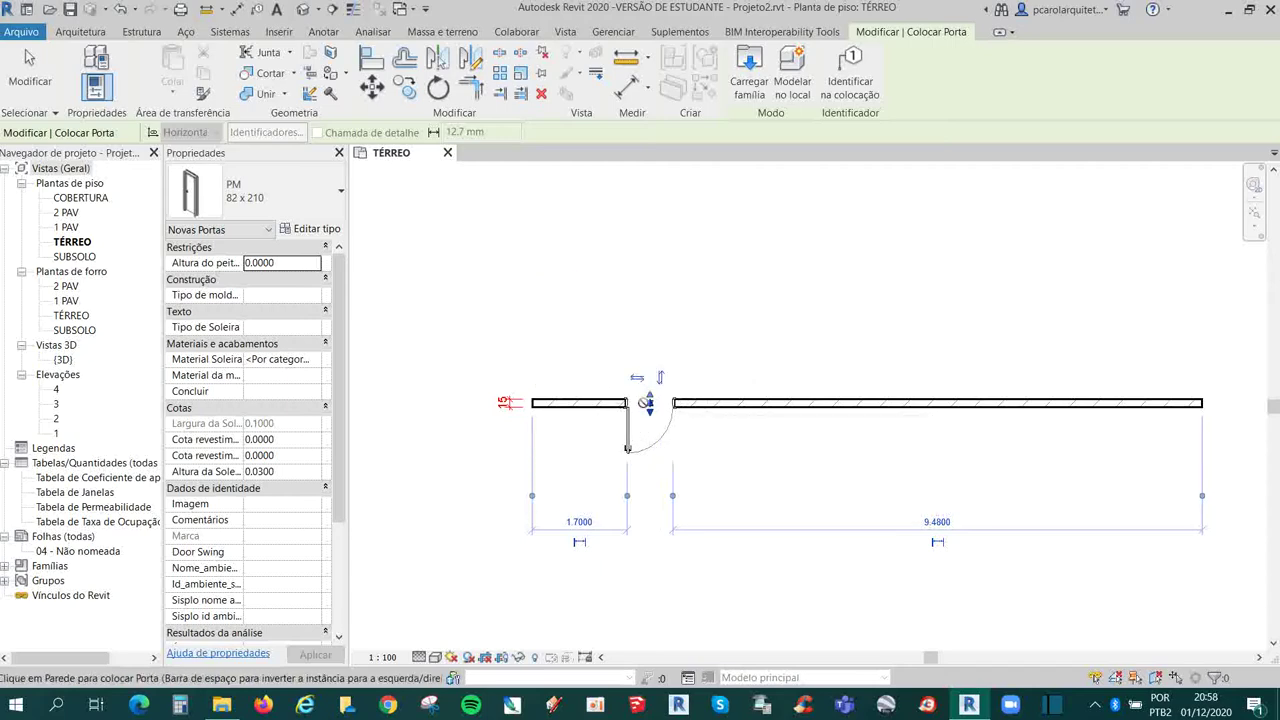
pyautogui.scroll(2, 665, 435)
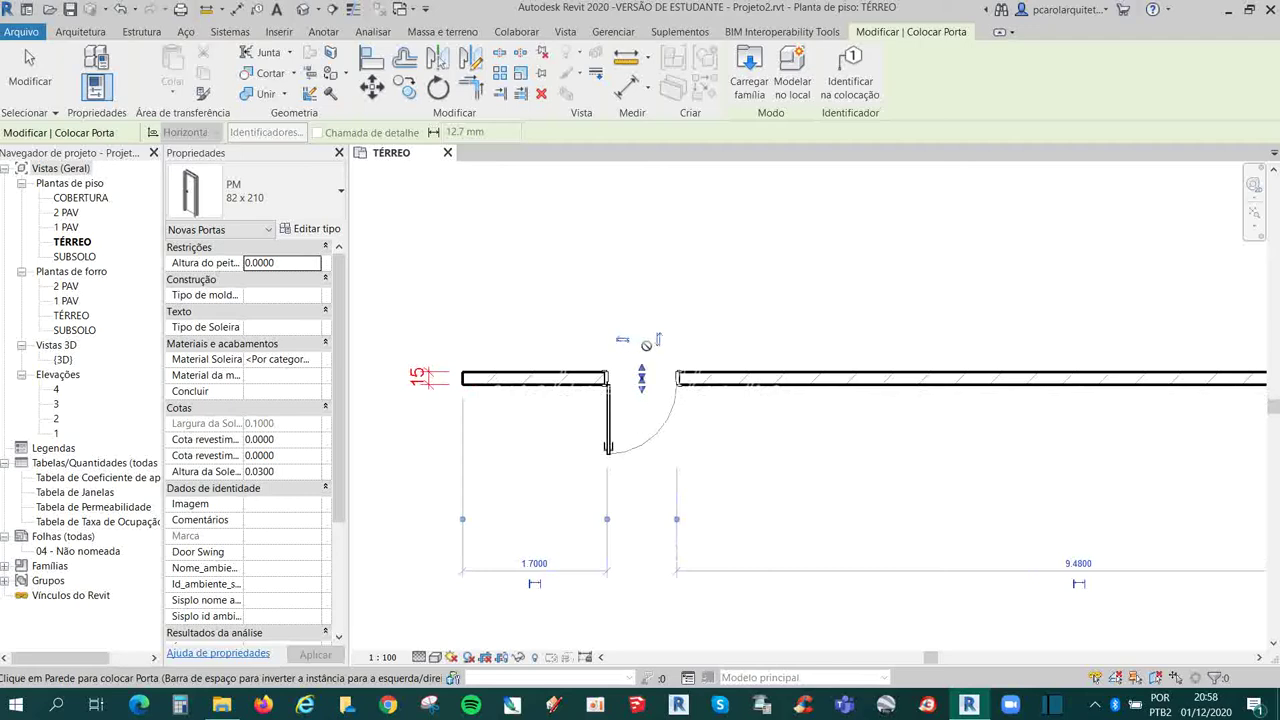
pyautogui.press('space')
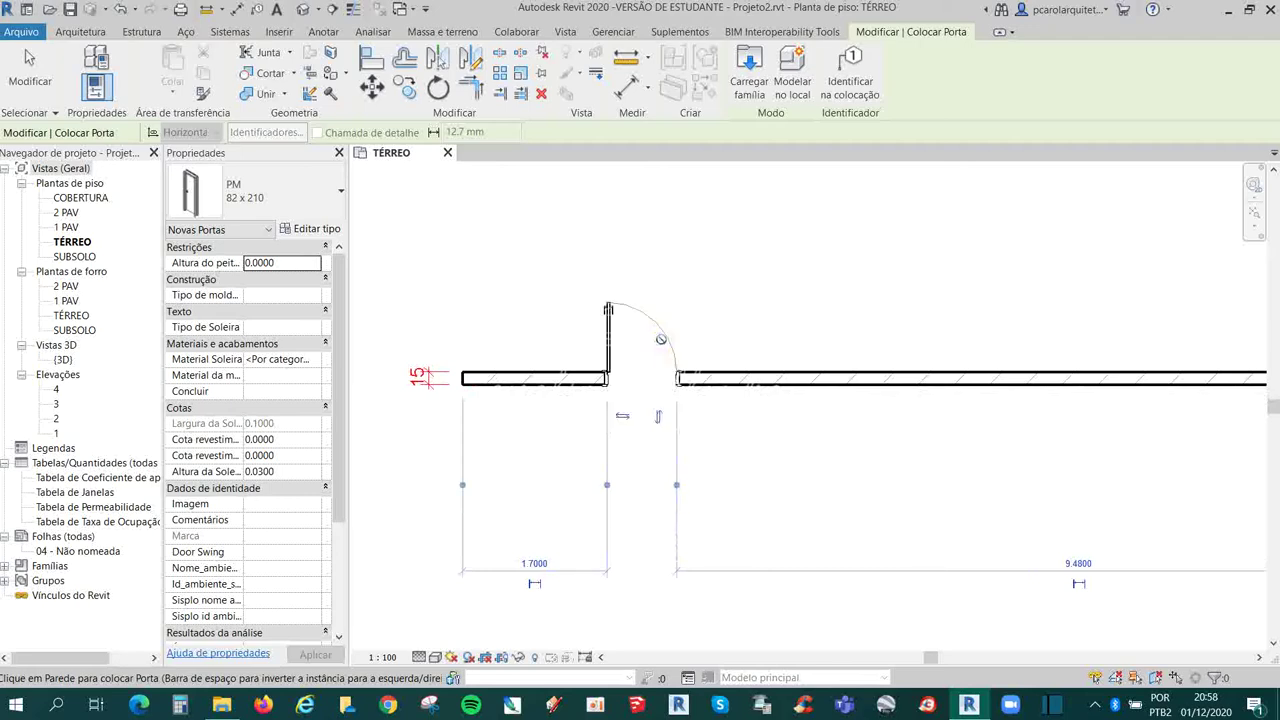
pyautogui.press('space')
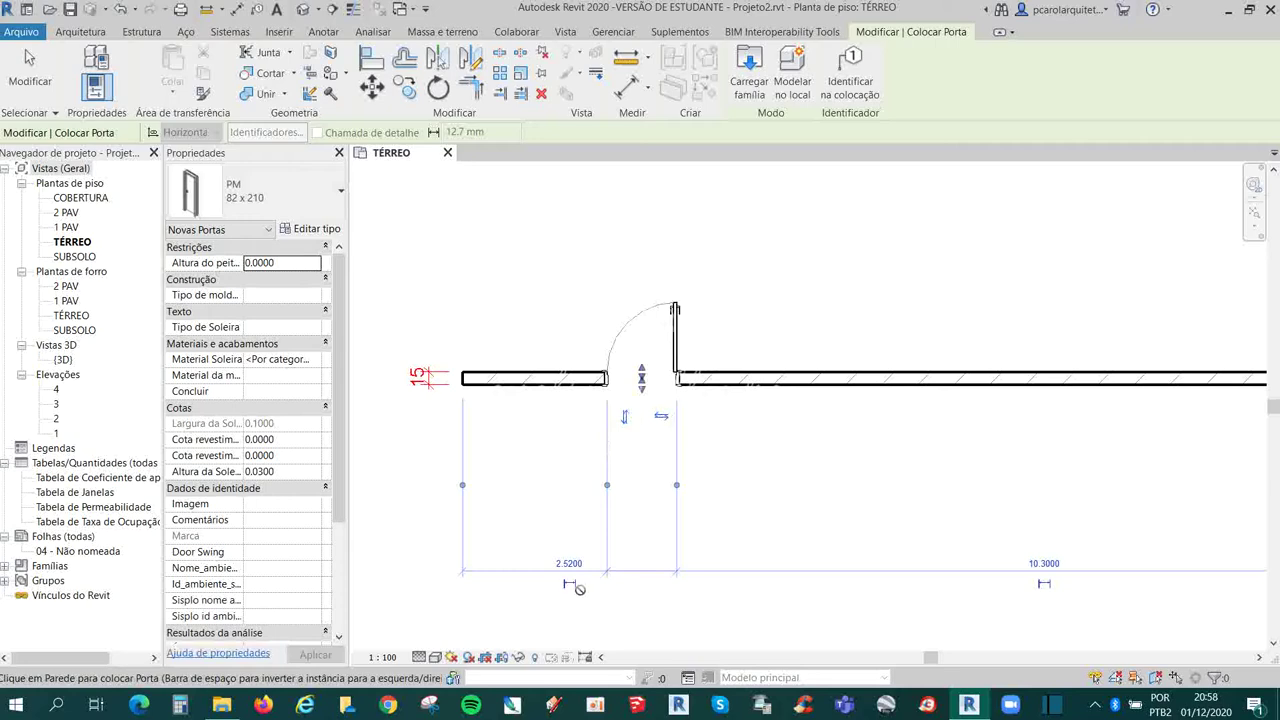
# Step: Try a 0.1 m dimension from the wall's left end to the door's far jamb, then undo it and leave door placement
pyautogui.click(568, 563)
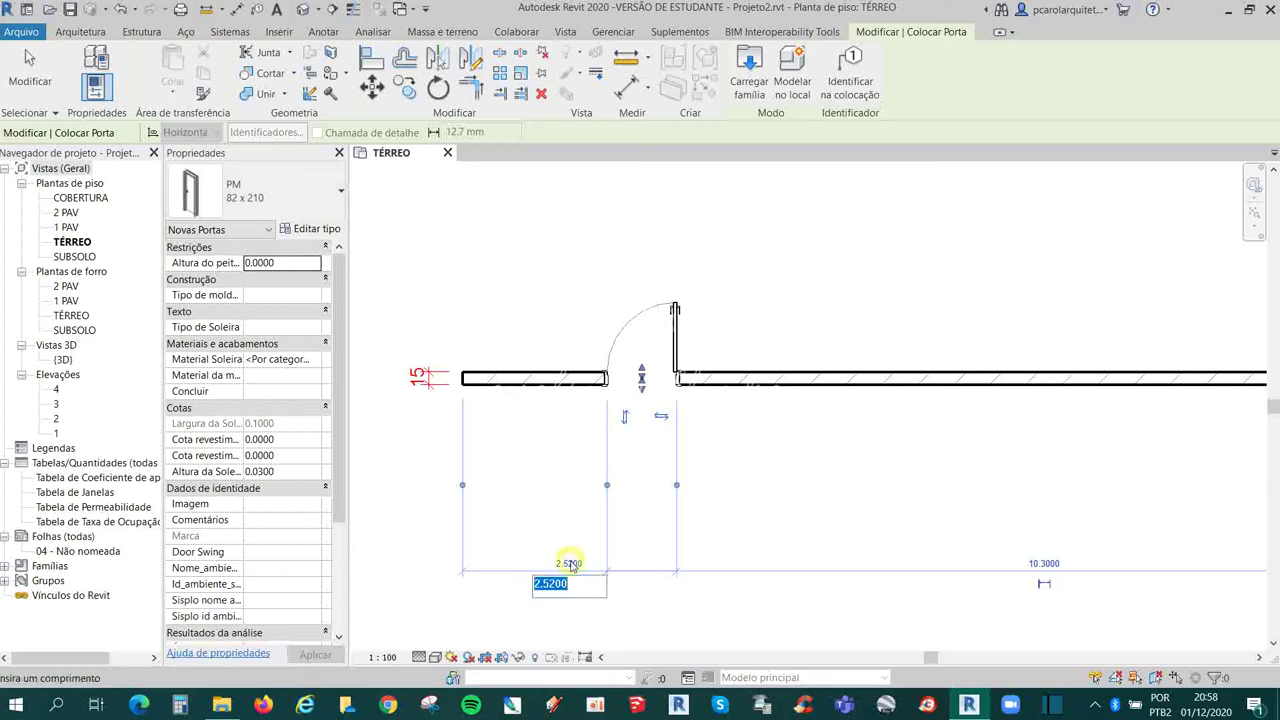
pyautogui.write('01')
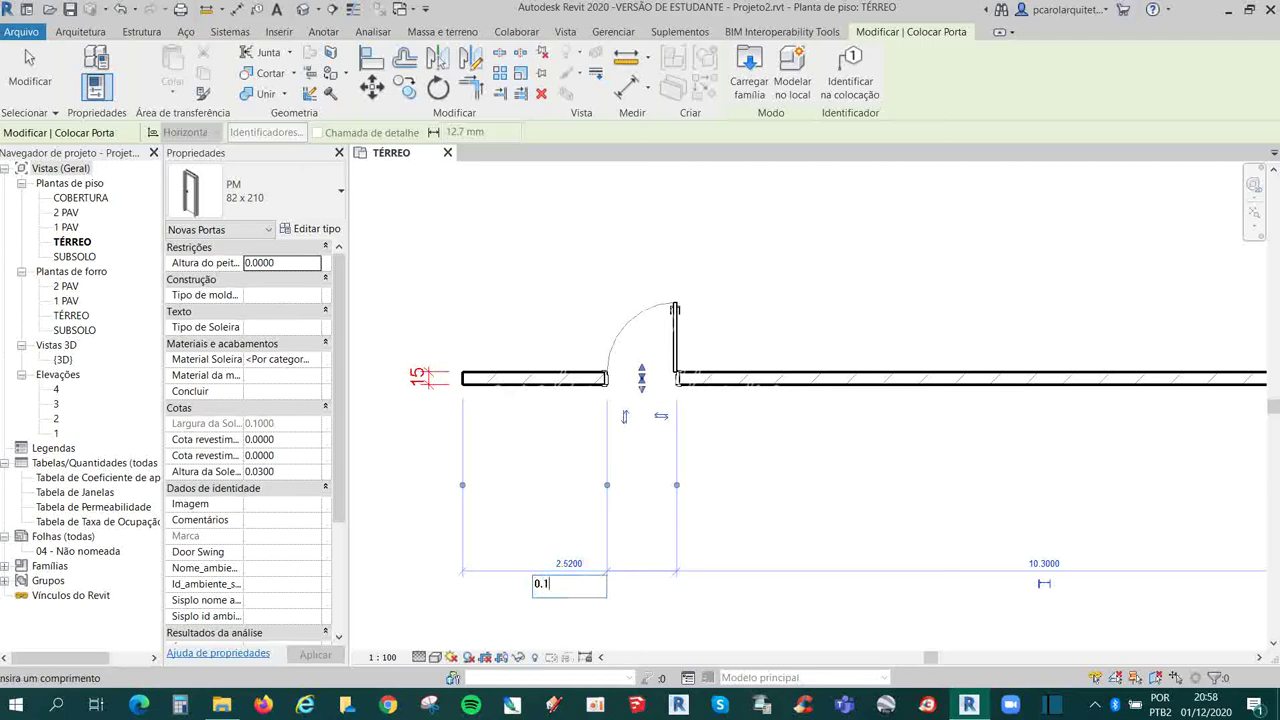
pyautogui.press('Return')
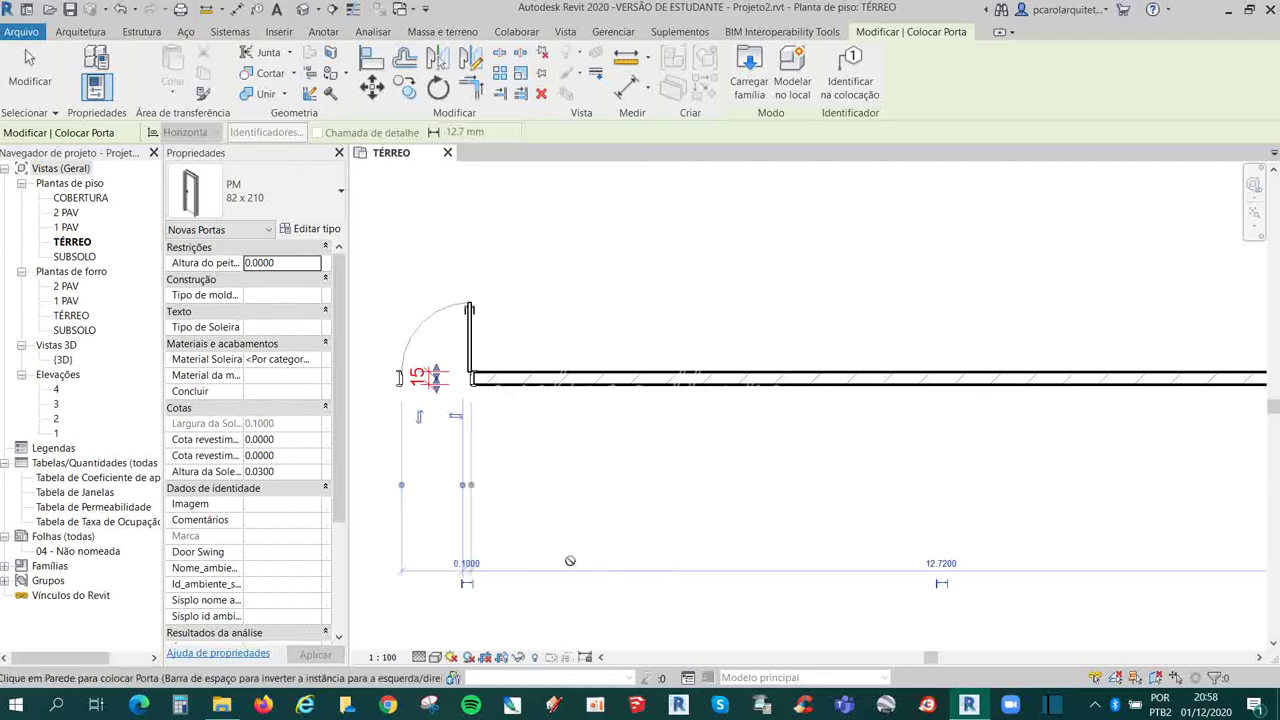
pyautogui.hotkey('ctrl', 'z')
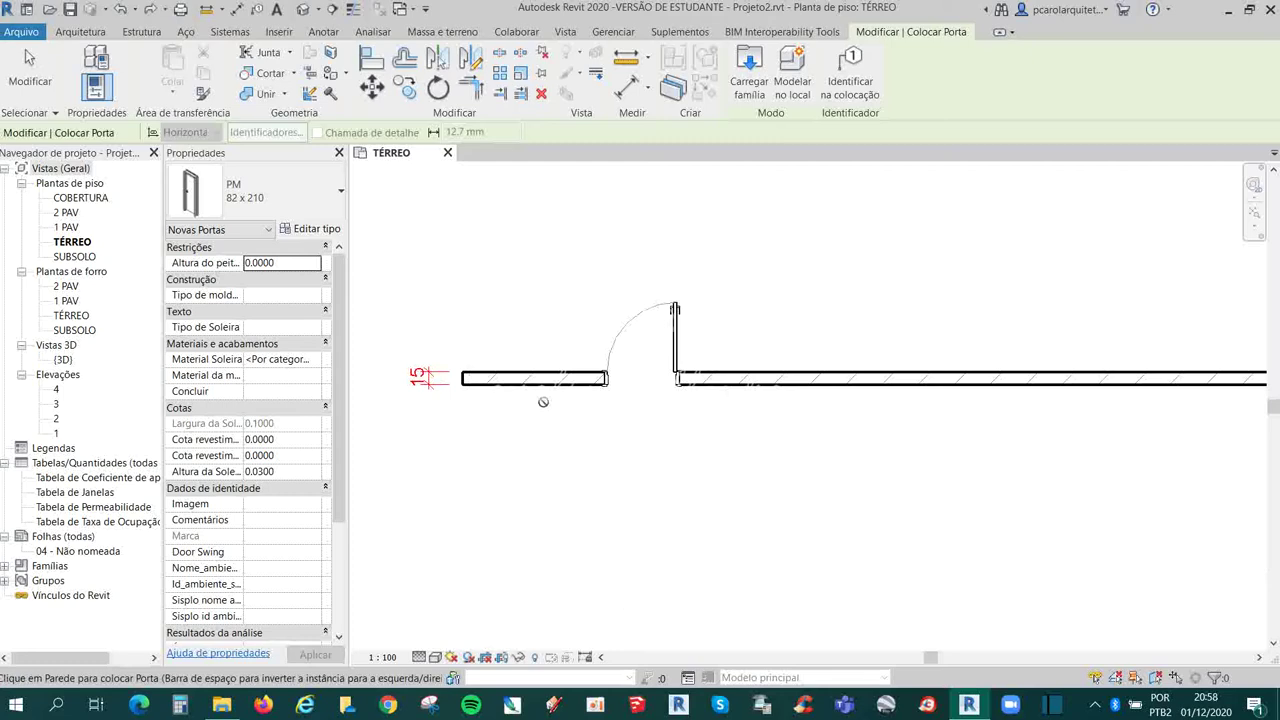
pyautogui.press('Escape')
pyautogui.press('Escape')
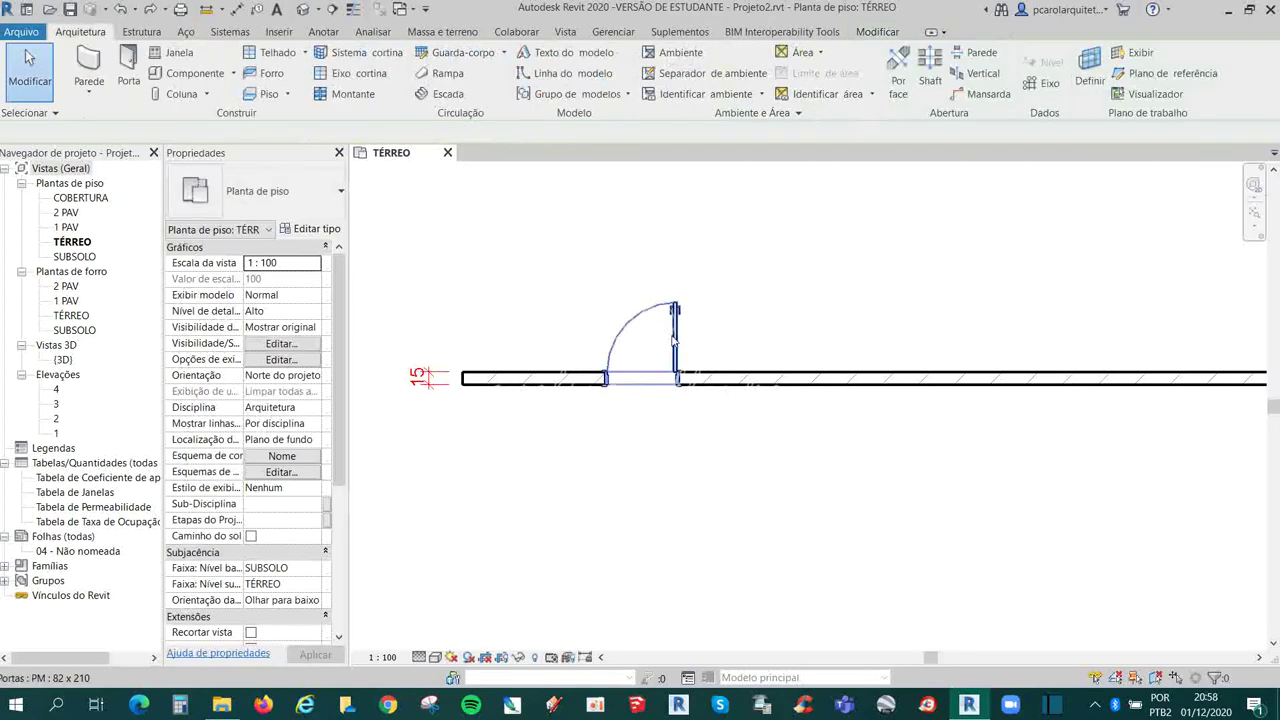
# Step: Set the distance between the wall's left end and the door's near jamb to 0.10 m
pyautogui.click(675, 340)
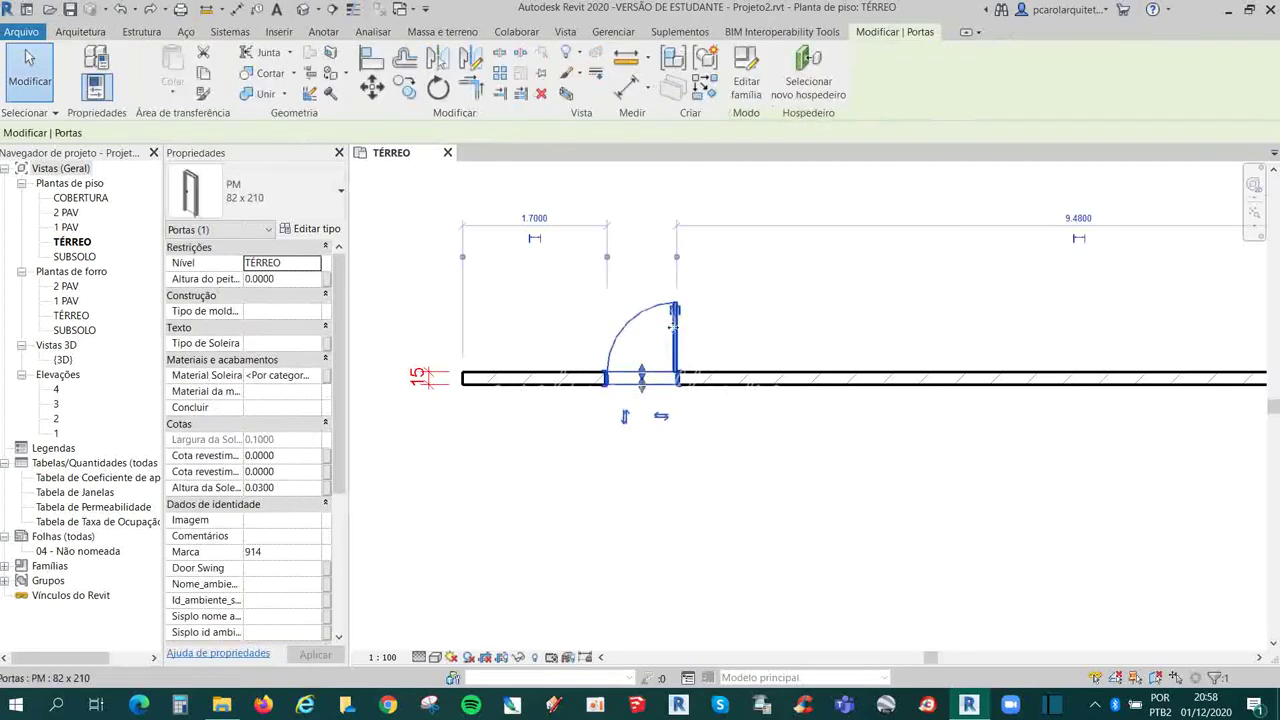
pyautogui.click(534, 238)
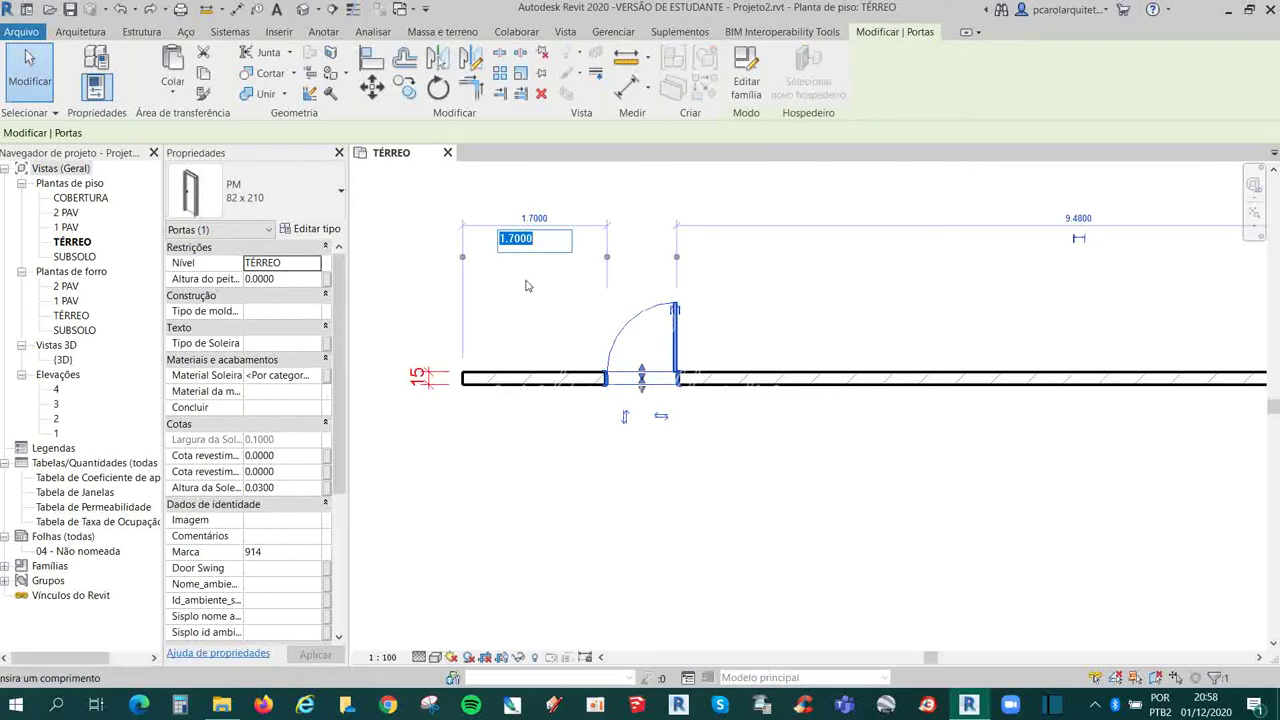
pyautogui.write('0.10')
pyautogui.press('Return')
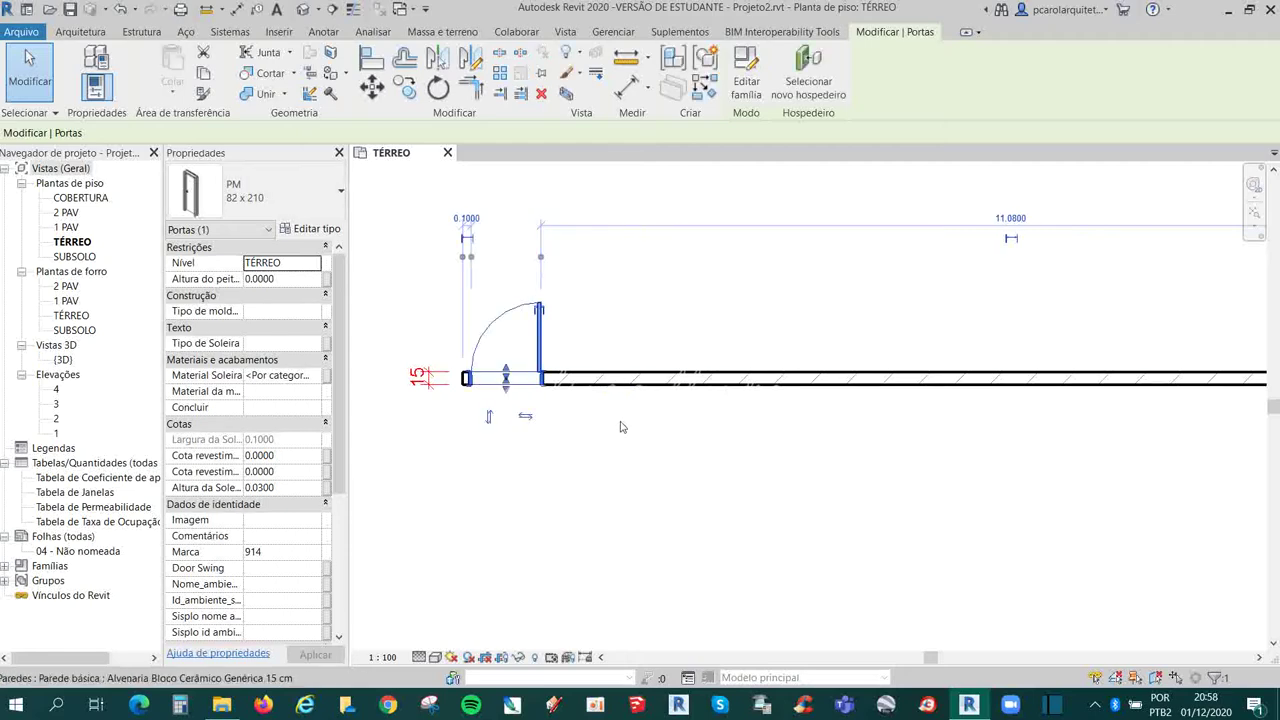
pyautogui.press('Escape')
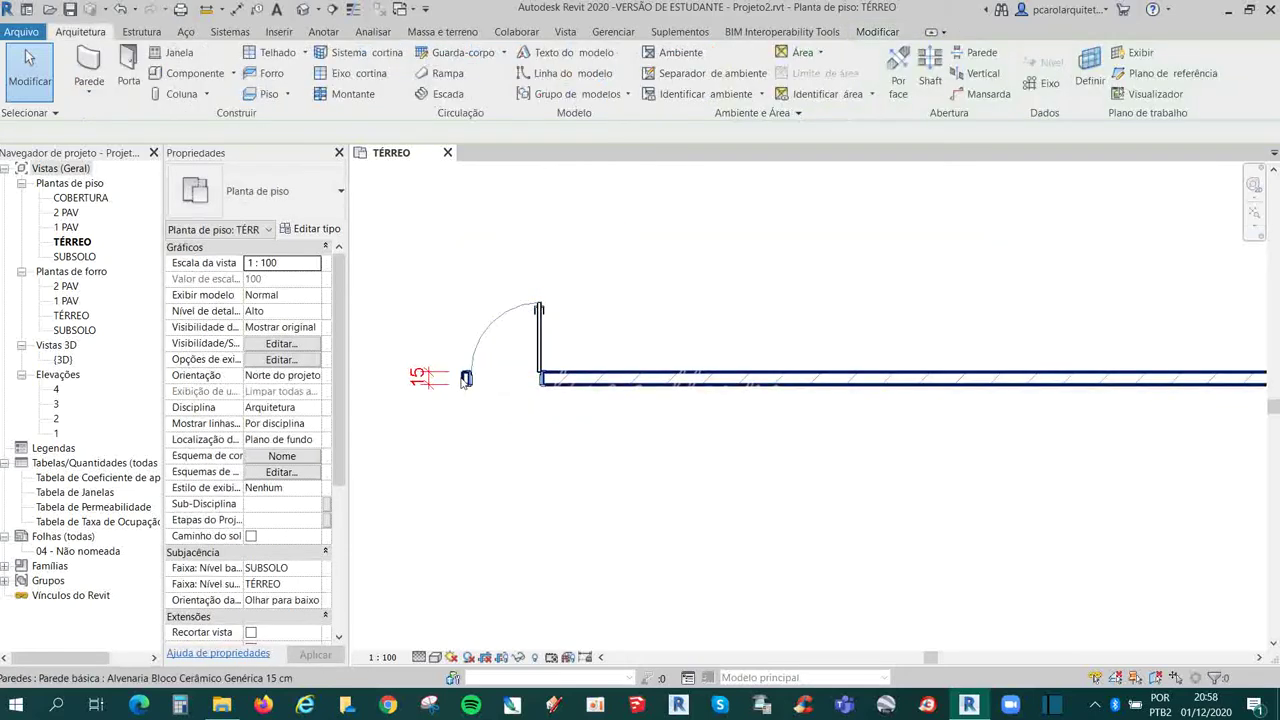
# Step: Move the door along the wall to about 1.48 m from the wall's left end and reselect it
pyautogui.click(536, 340)
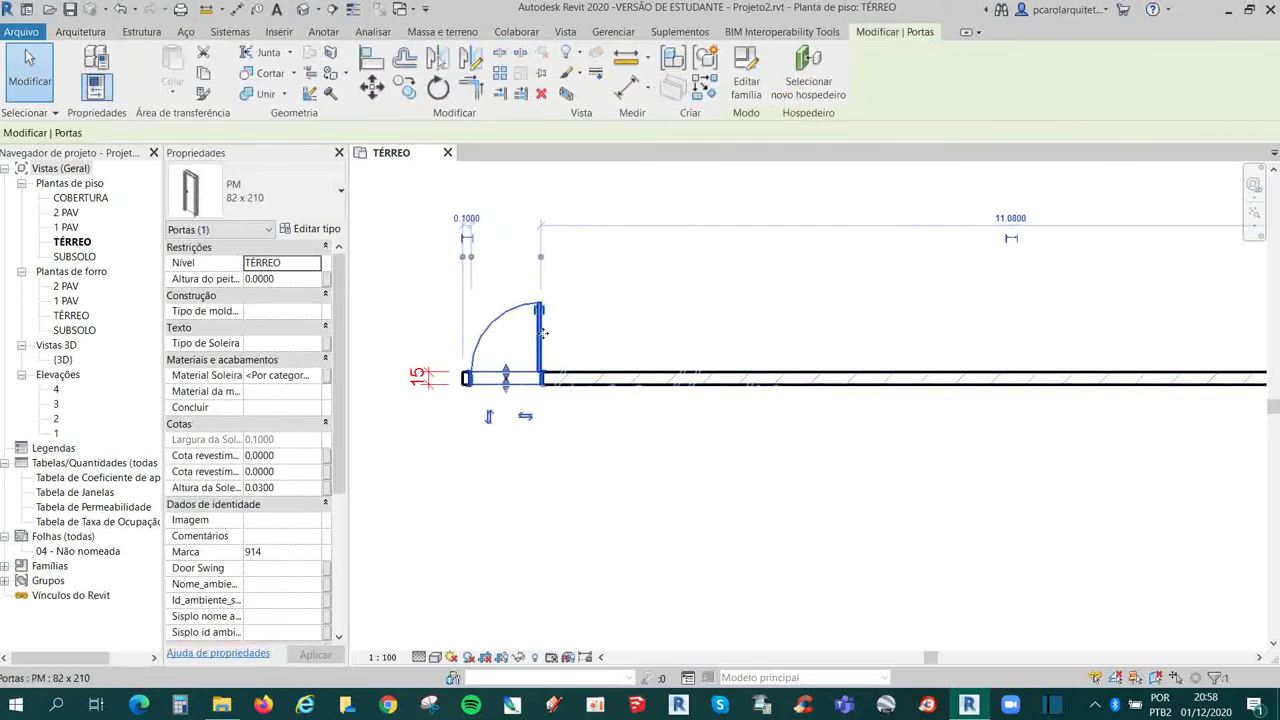
pyautogui.moveTo(538, 330); pyautogui.dragTo(657, 330)
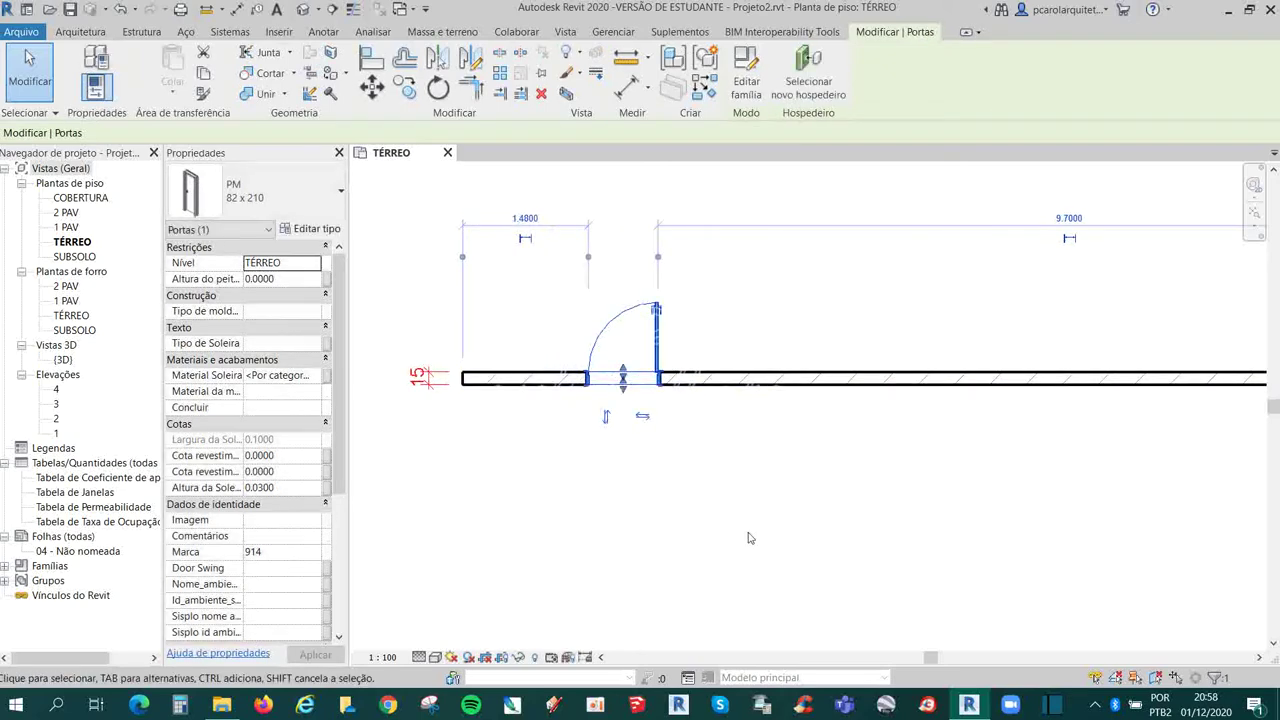
pyautogui.click(677, 463)
pyautogui.click(604, 332)
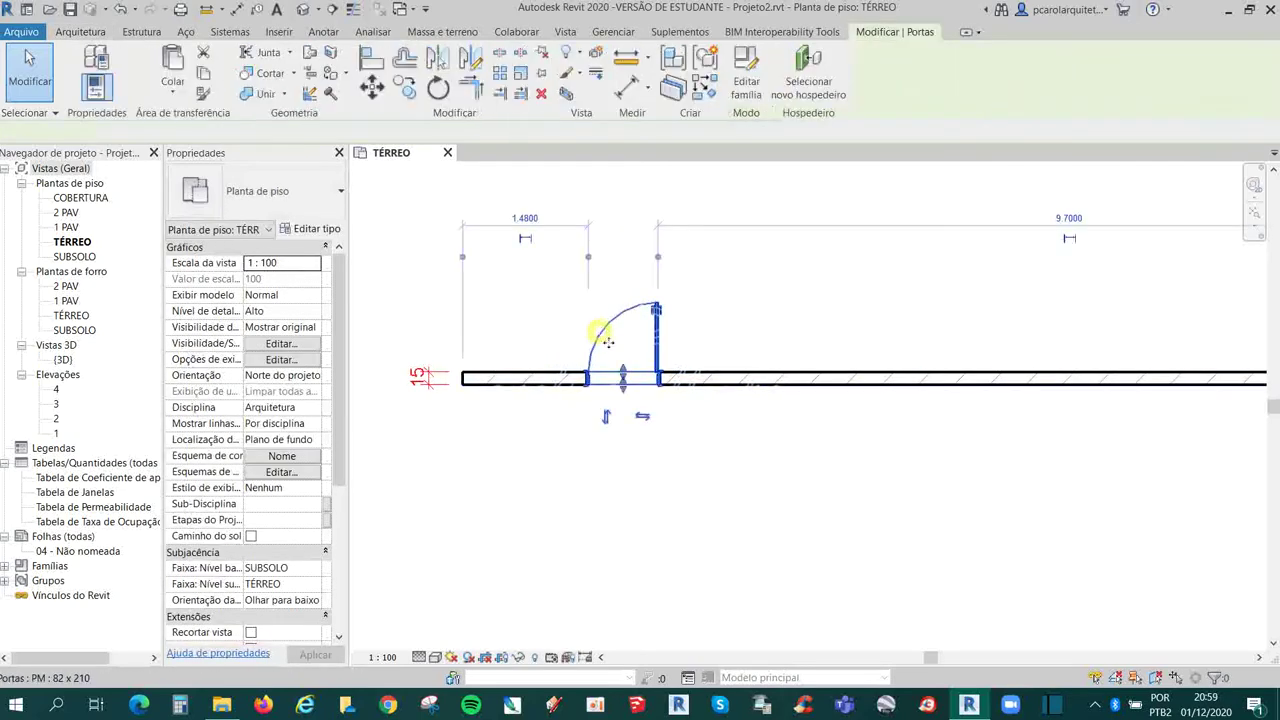
# Step: Move the door to about 0.78 m from the wall's left end and flip it to swing below the wall, hinged on the left
pyautogui.moveTo(656, 349); pyautogui.dragTo(597, 346)
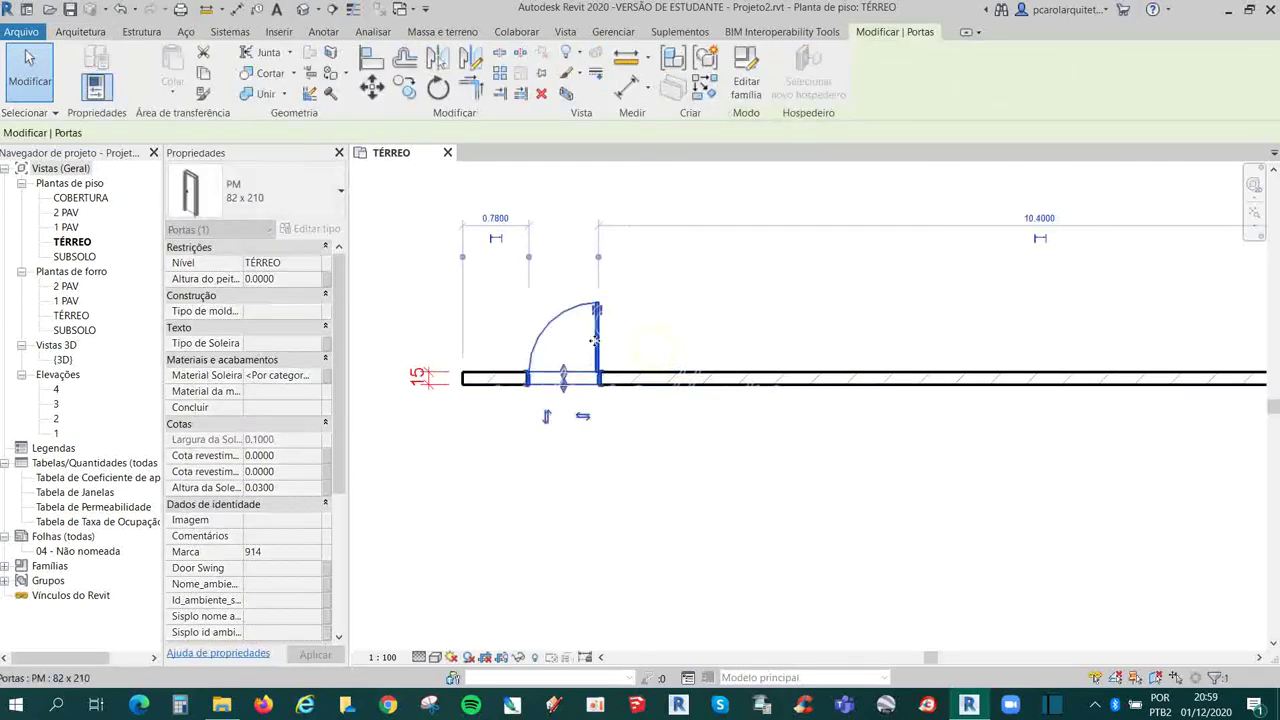
pyautogui.click(586, 417)
pyautogui.click(544, 419)
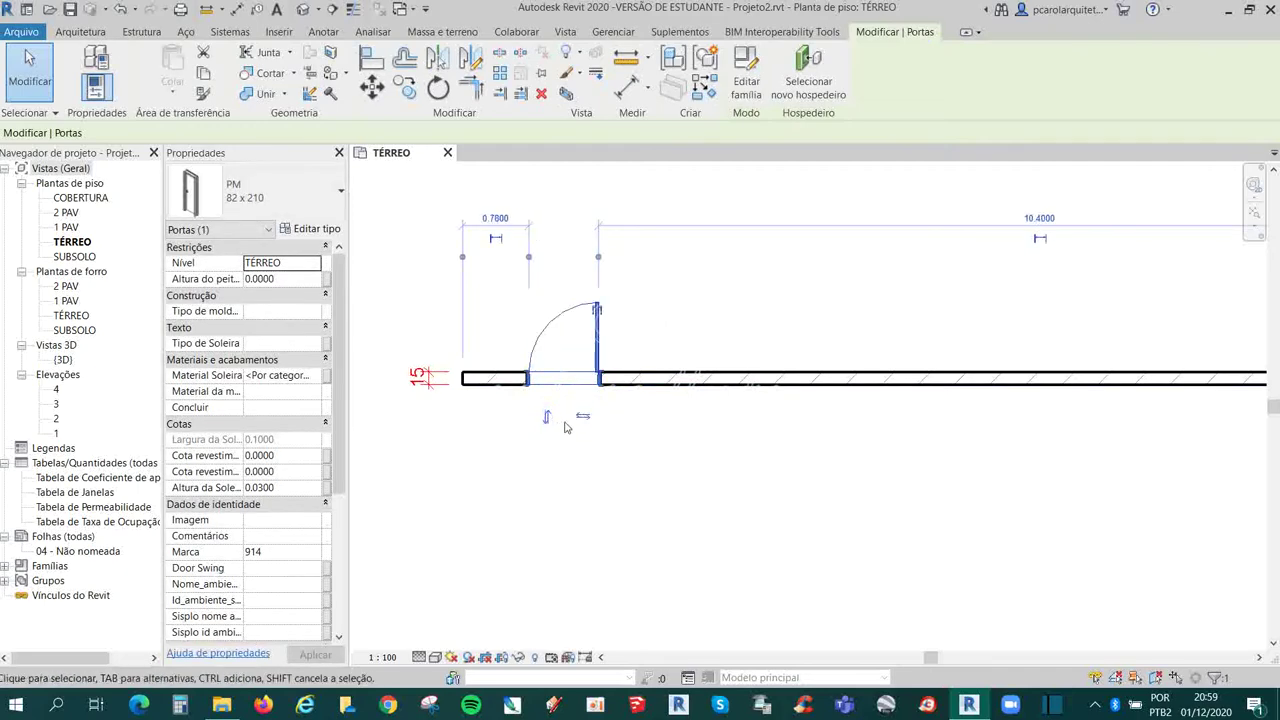
pyautogui.click(543, 416)
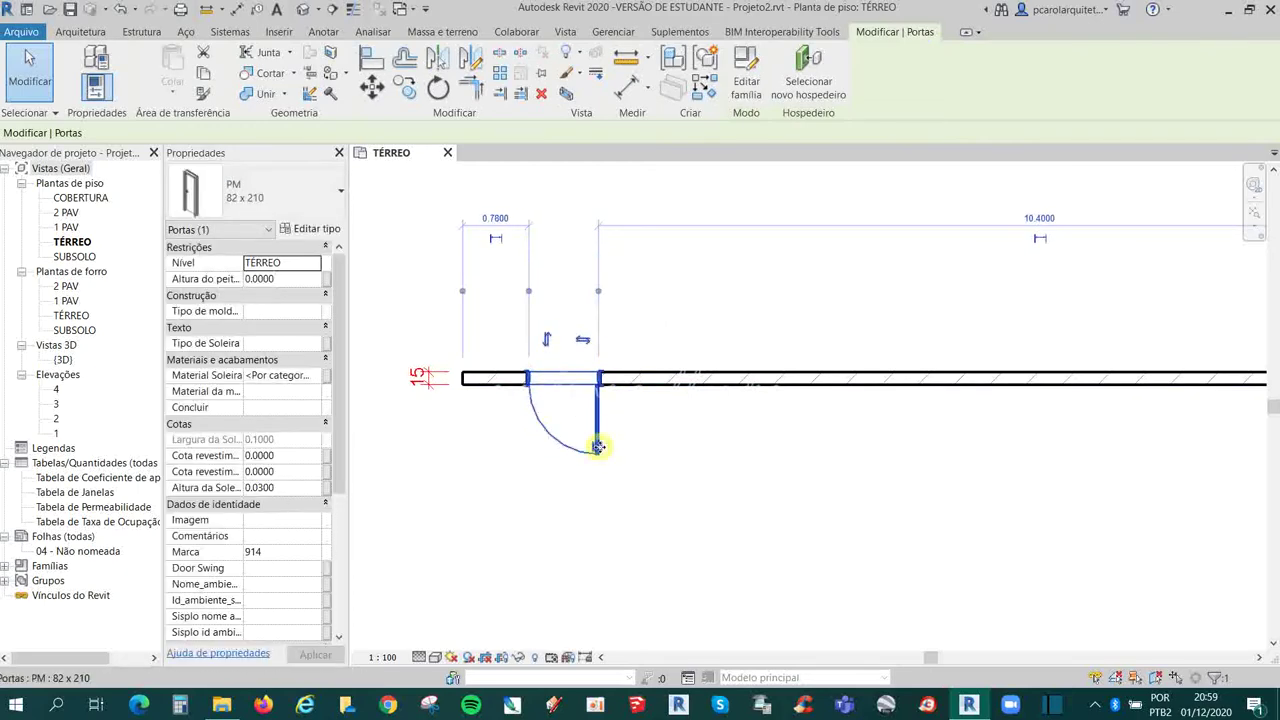
pyautogui.click(583, 343)
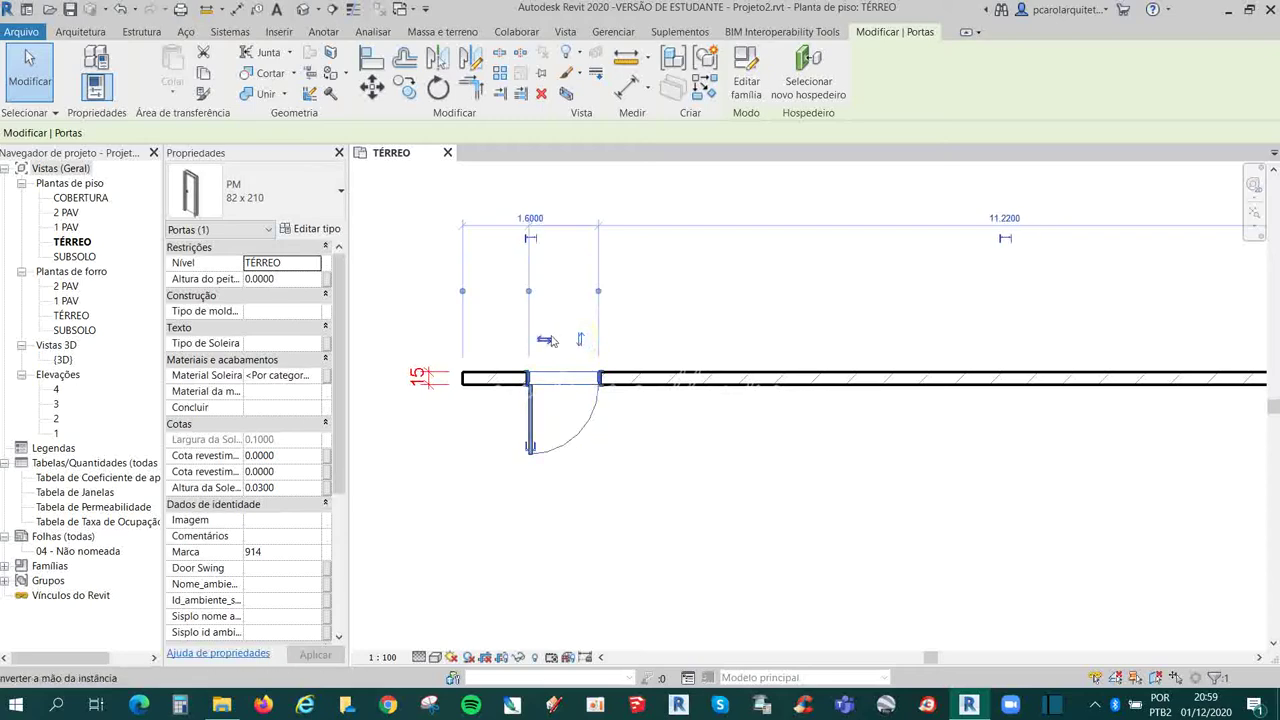
pyautogui.click(658, 473)
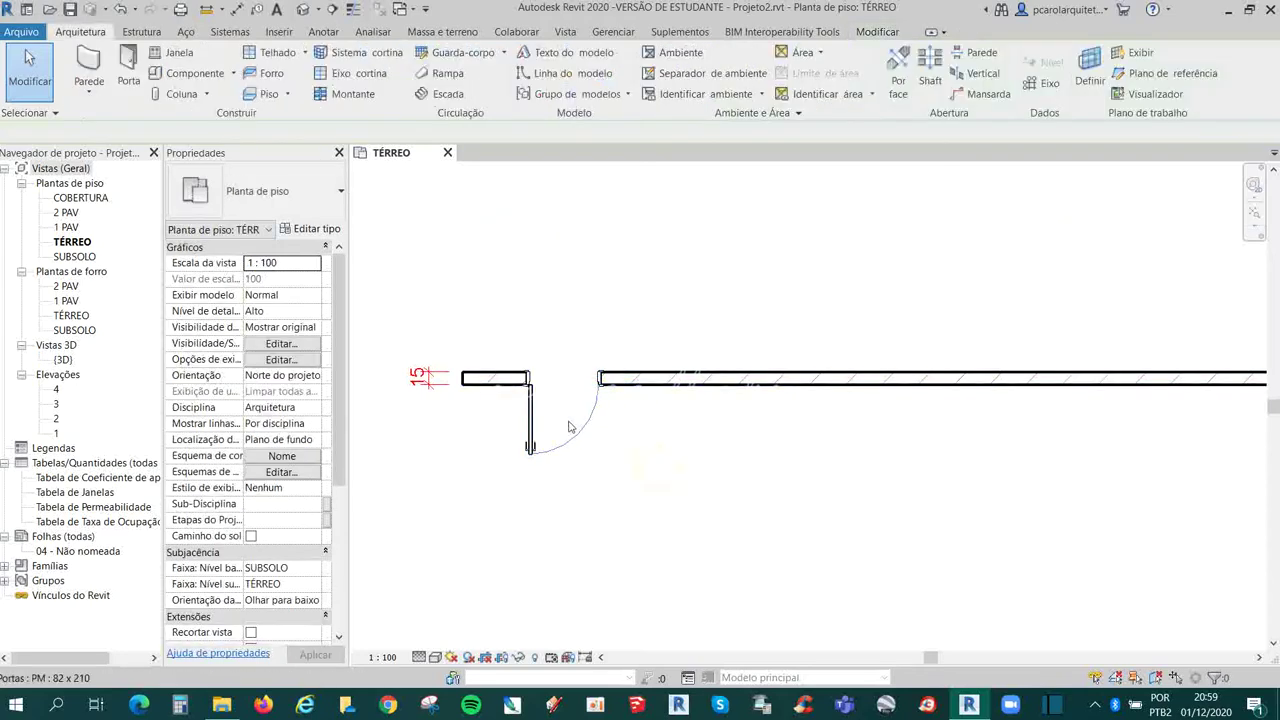
# Step: Change the door's type to PM 92 x 210
pyautogui.click(583, 429)
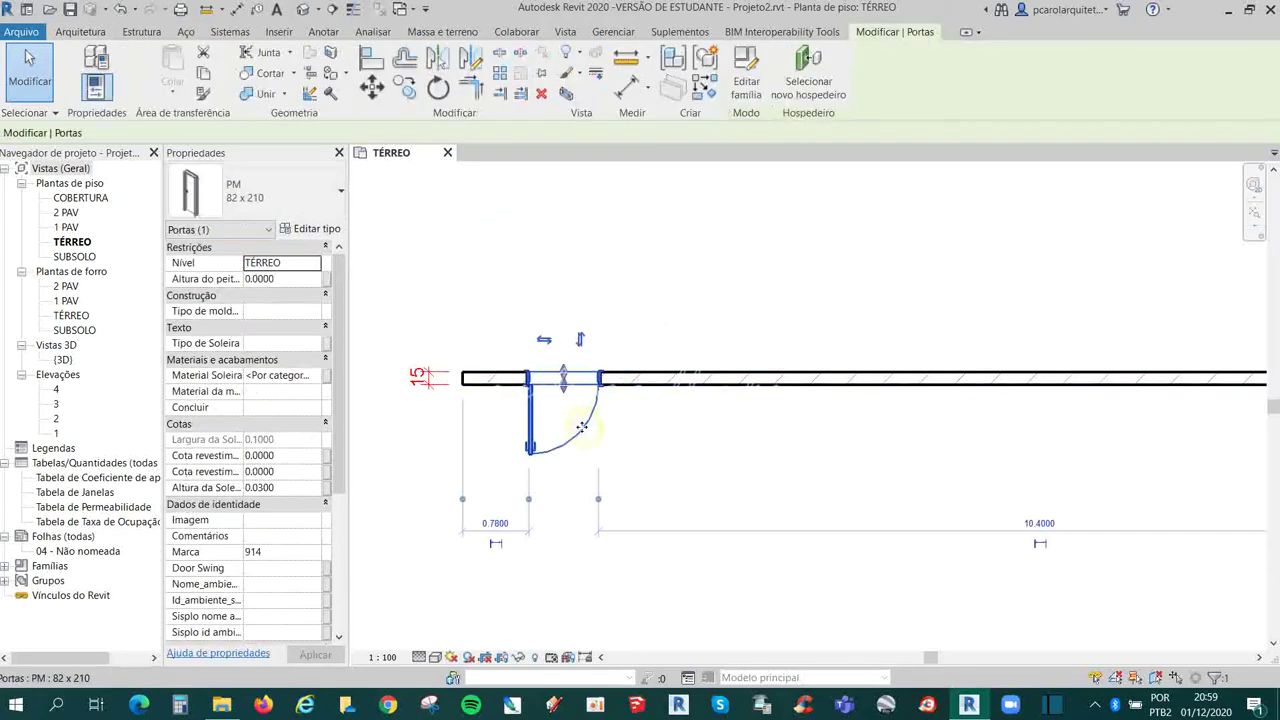
pyautogui.click(240, 201)
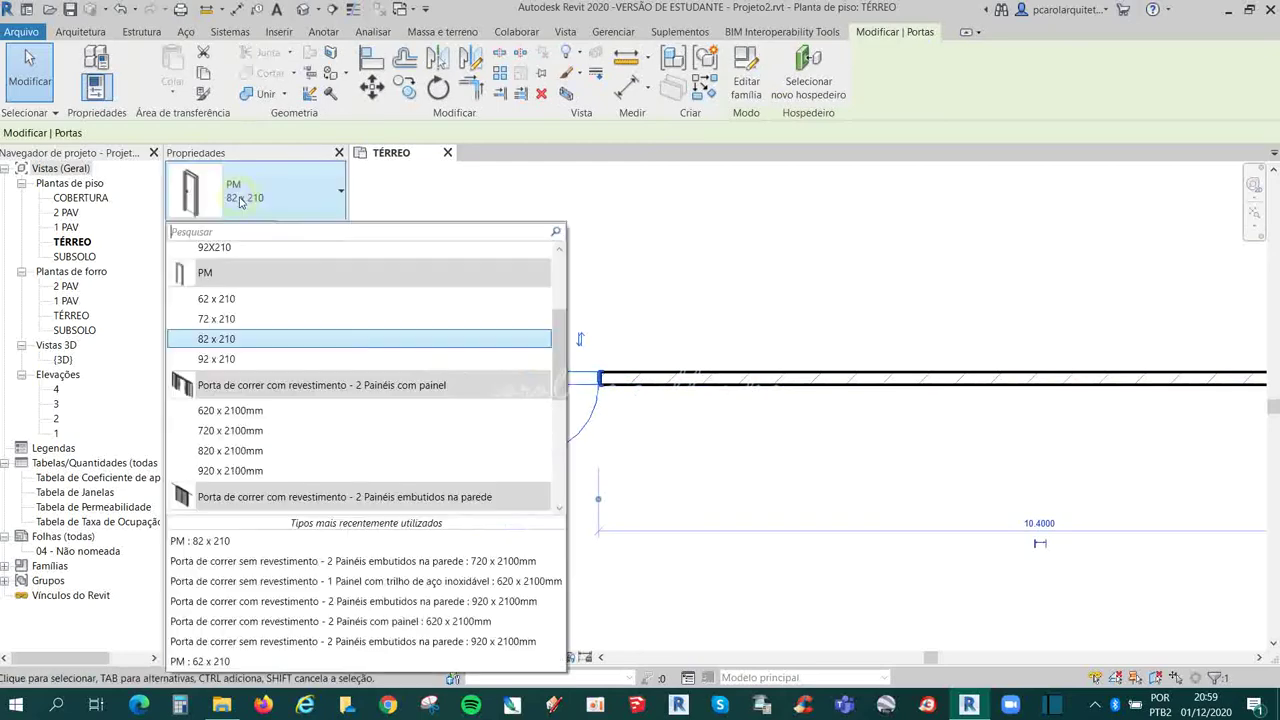
pyautogui.click(240, 361)
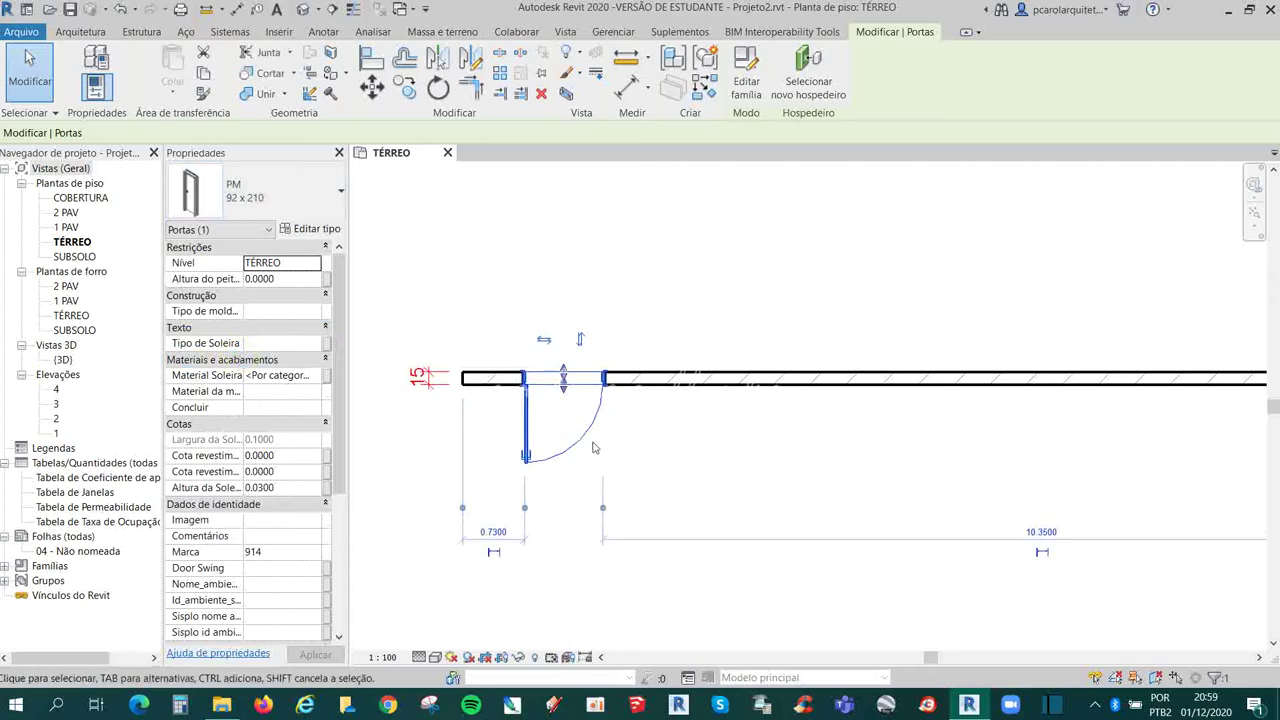
pyautogui.scroll(3, 495, 462)
pyautogui.click(786, 437)
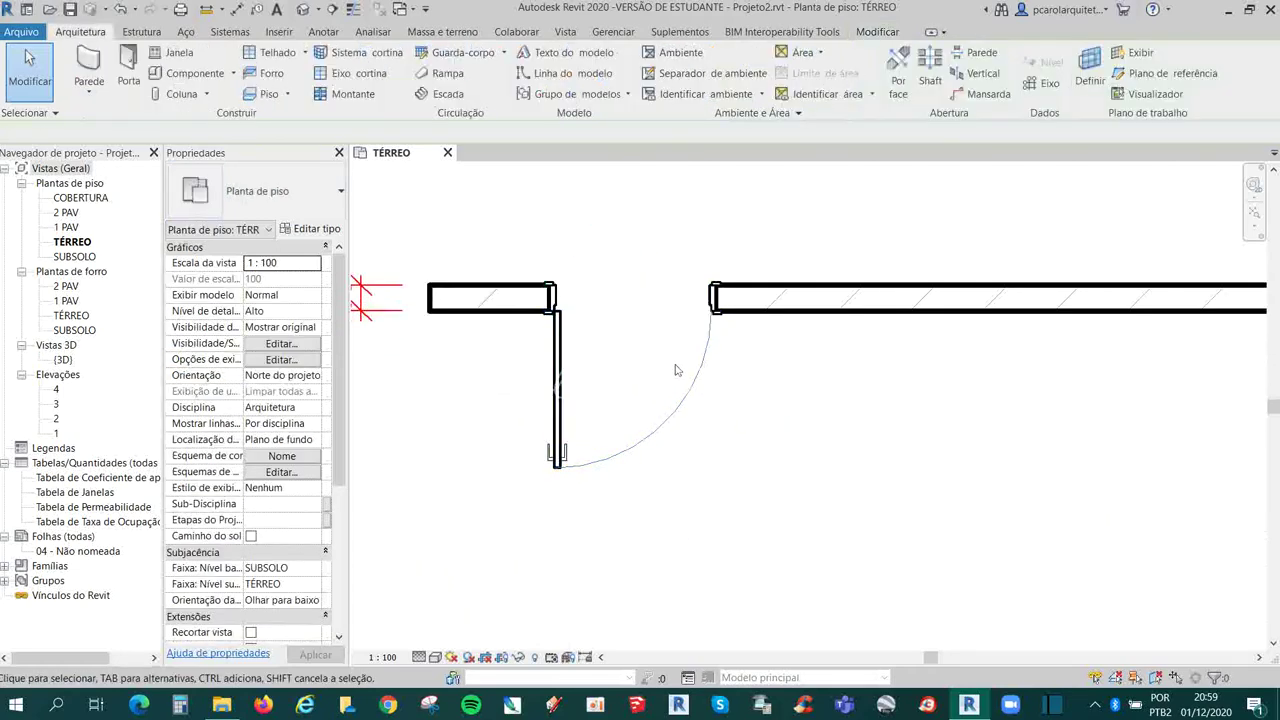
# Step: Set the floor plan's detail level to Baixo and its view scale to 1:200
pyautogui.scroll(1, 680, 380)
pyautogui.scroll(2, 505, 305)
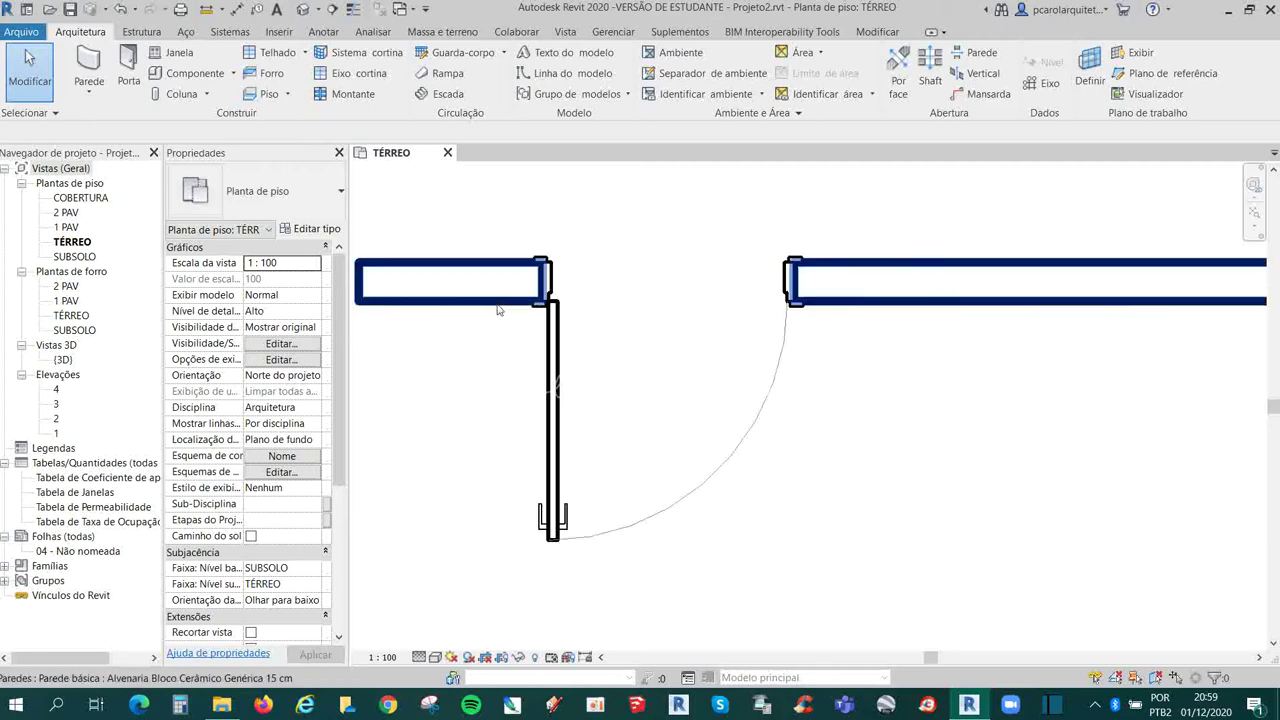
pyautogui.click(420, 657)
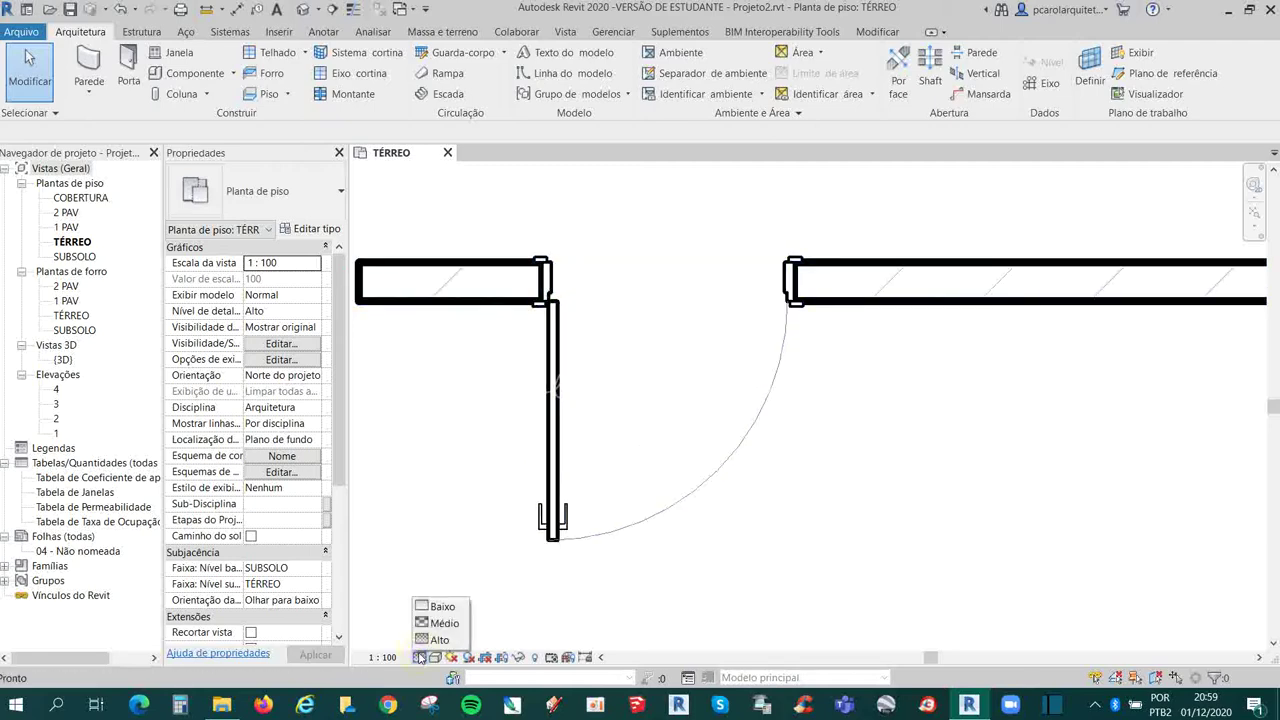
pyautogui.click(452, 607)
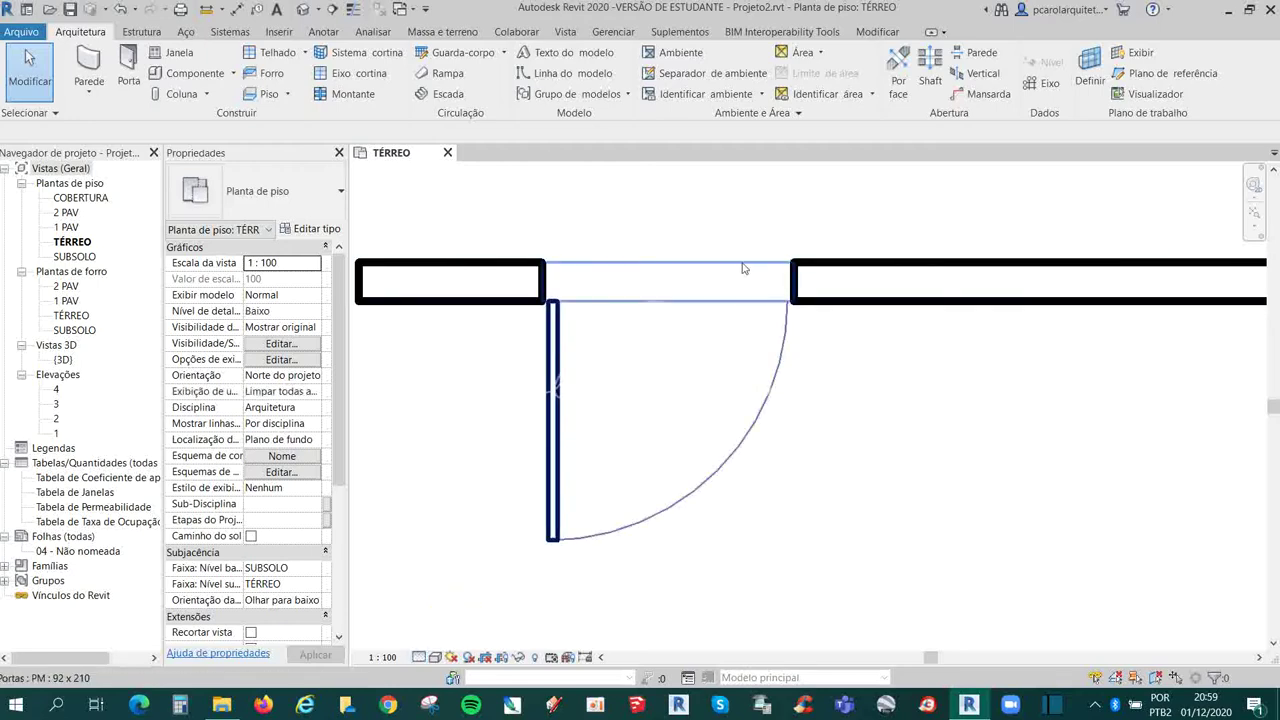
pyautogui.click(385, 657)
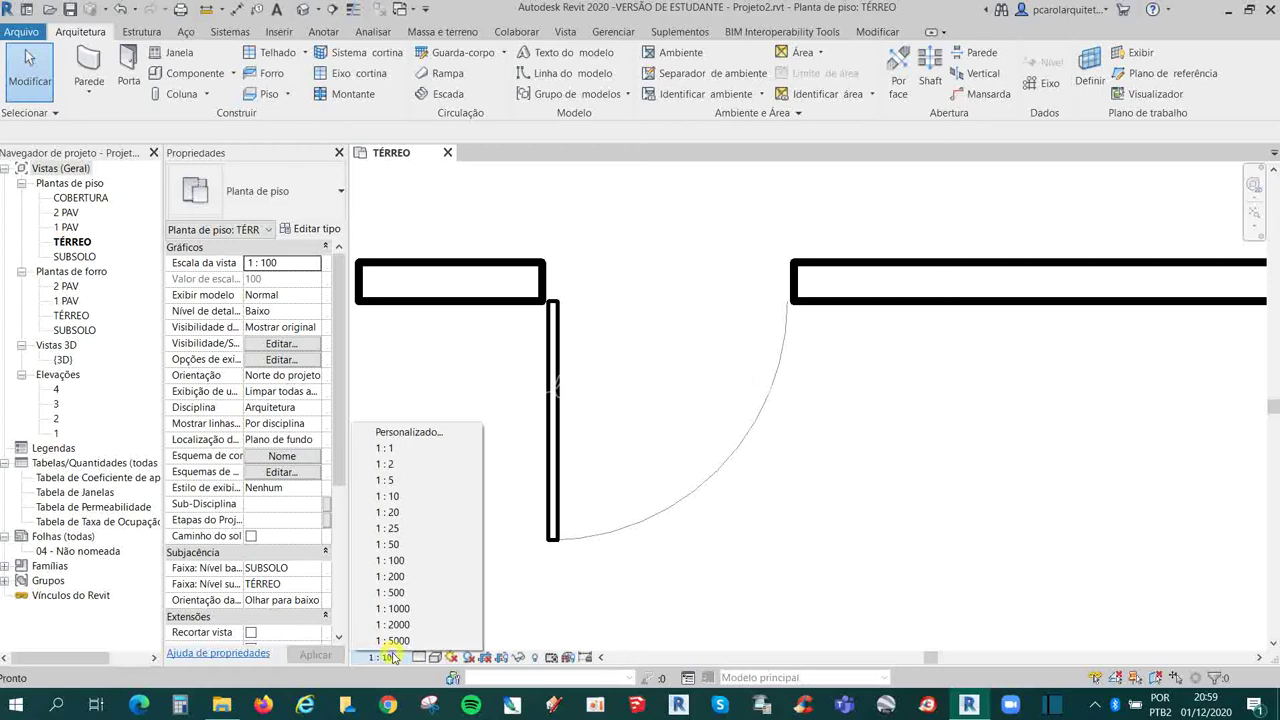
pyautogui.click(422, 576)
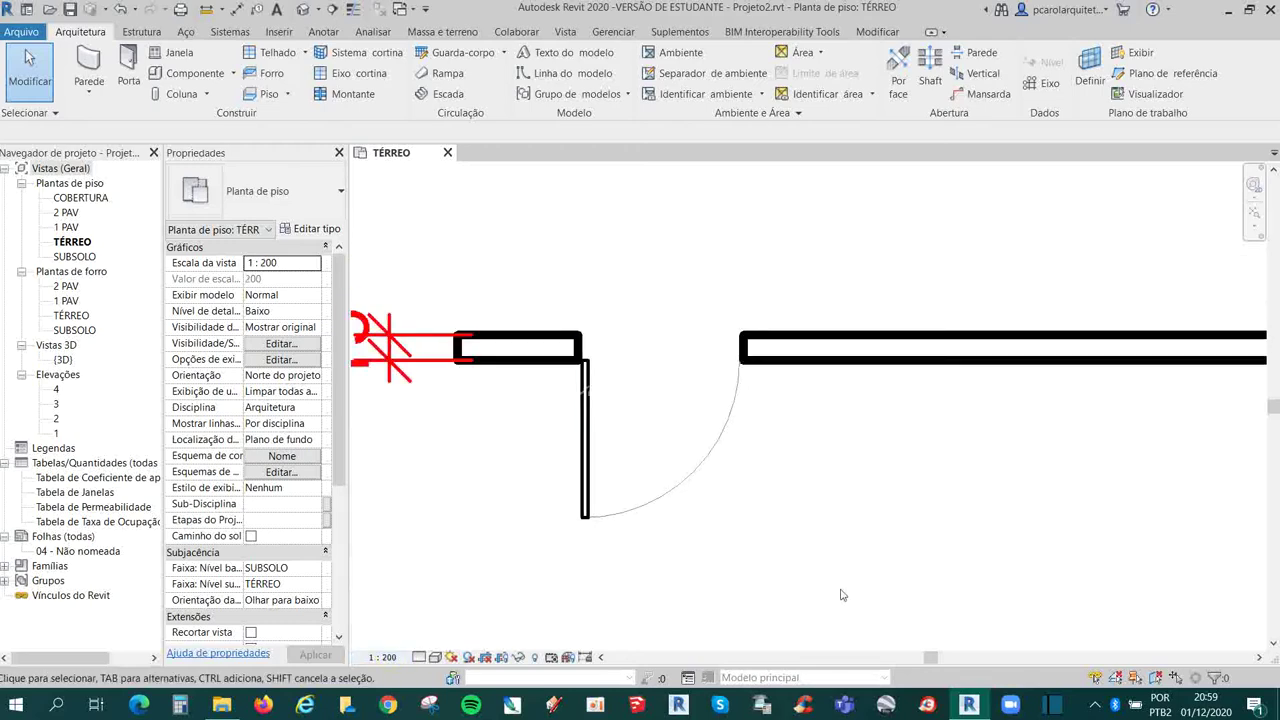
pyautogui.scroll(-2, 691, 417)
pyautogui.scroll(1, 850, 475)
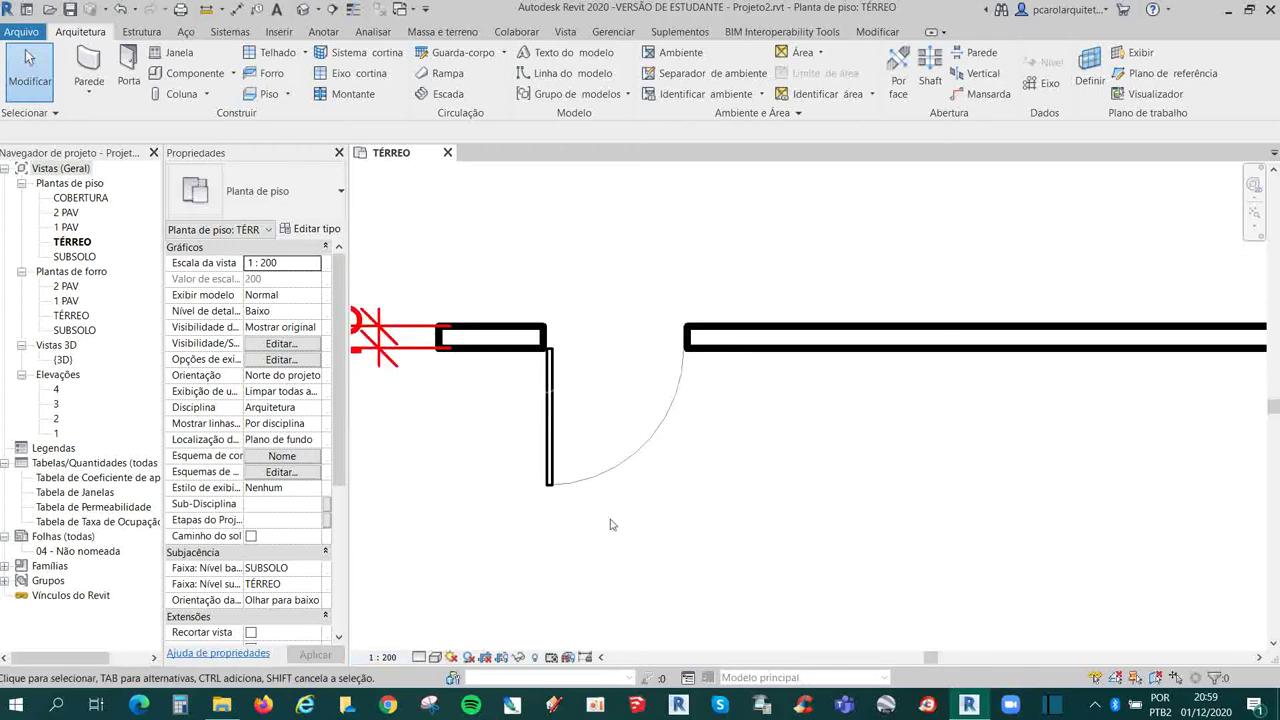
# Step: Switch the floor plan's detail level to Alto and then to Médio to compare the door's representation
pyautogui.click(419, 657)
pyautogui.click(432, 638)
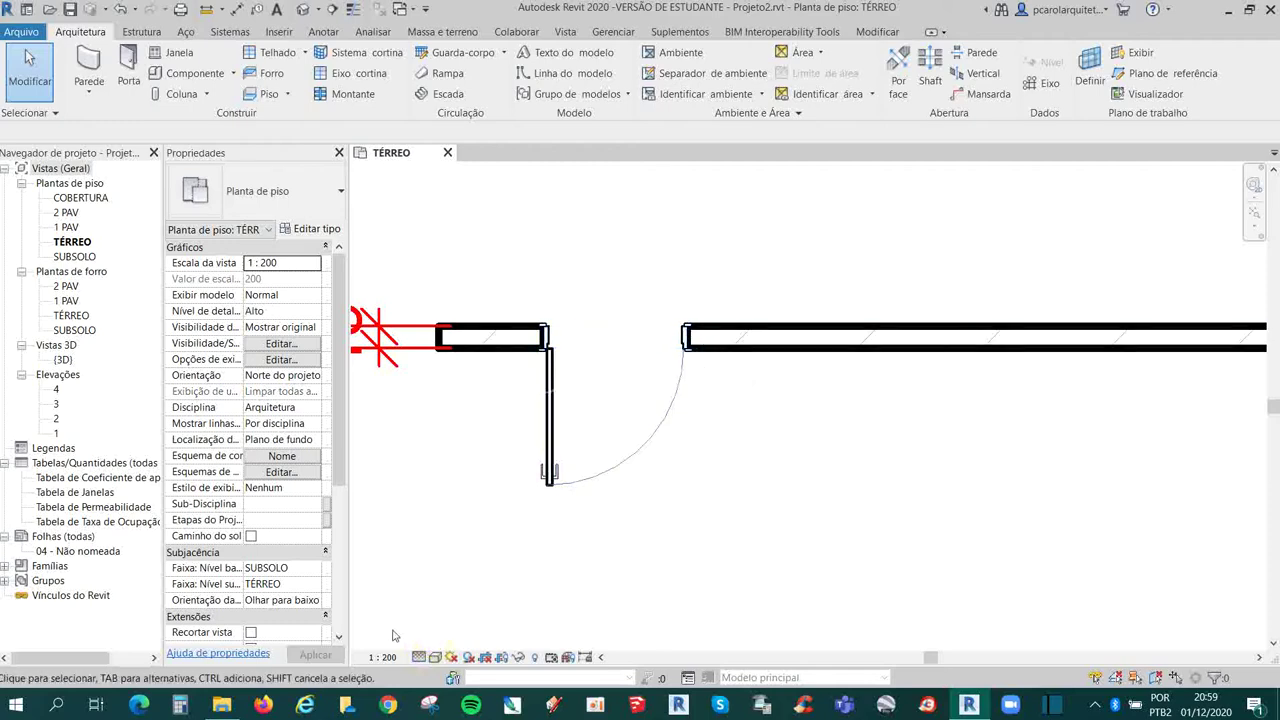
pyautogui.click(419, 657)
pyautogui.click(449, 625)
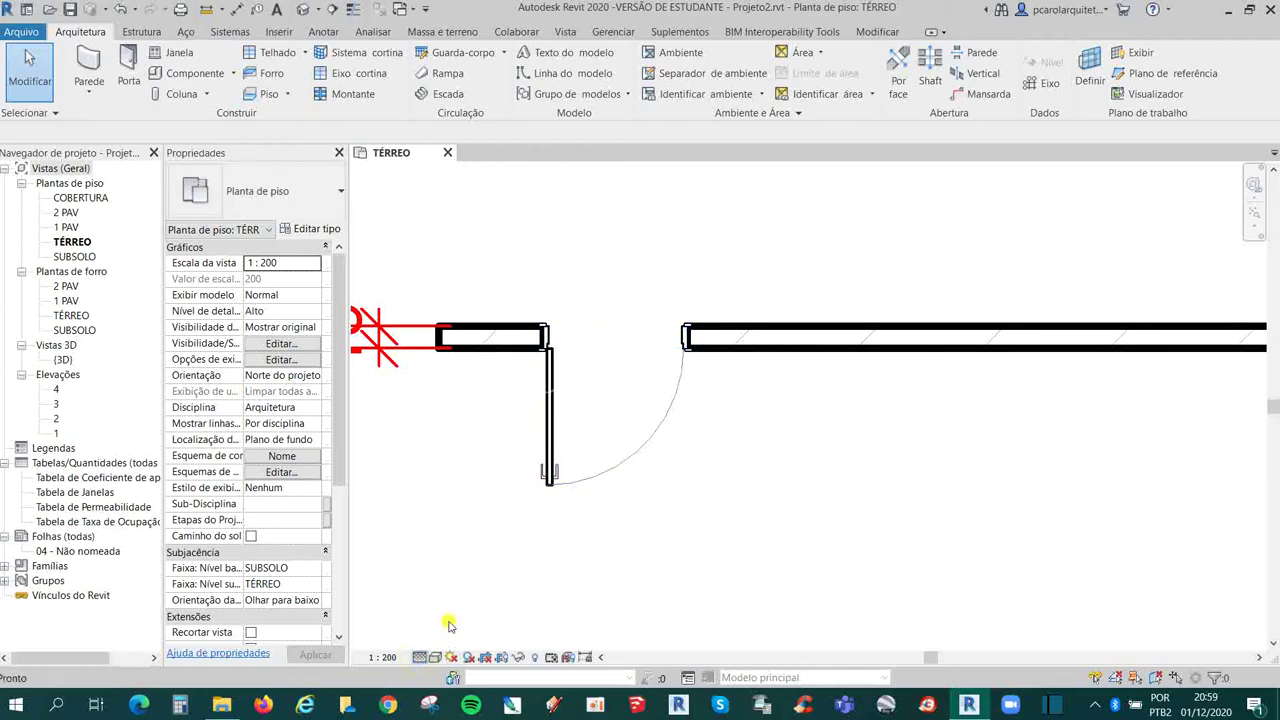
# Step: Set the floor plan's view scale to 1:100 and its detail level to Alto
pyautogui.click(384, 657)
pyautogui.click(440, 560)
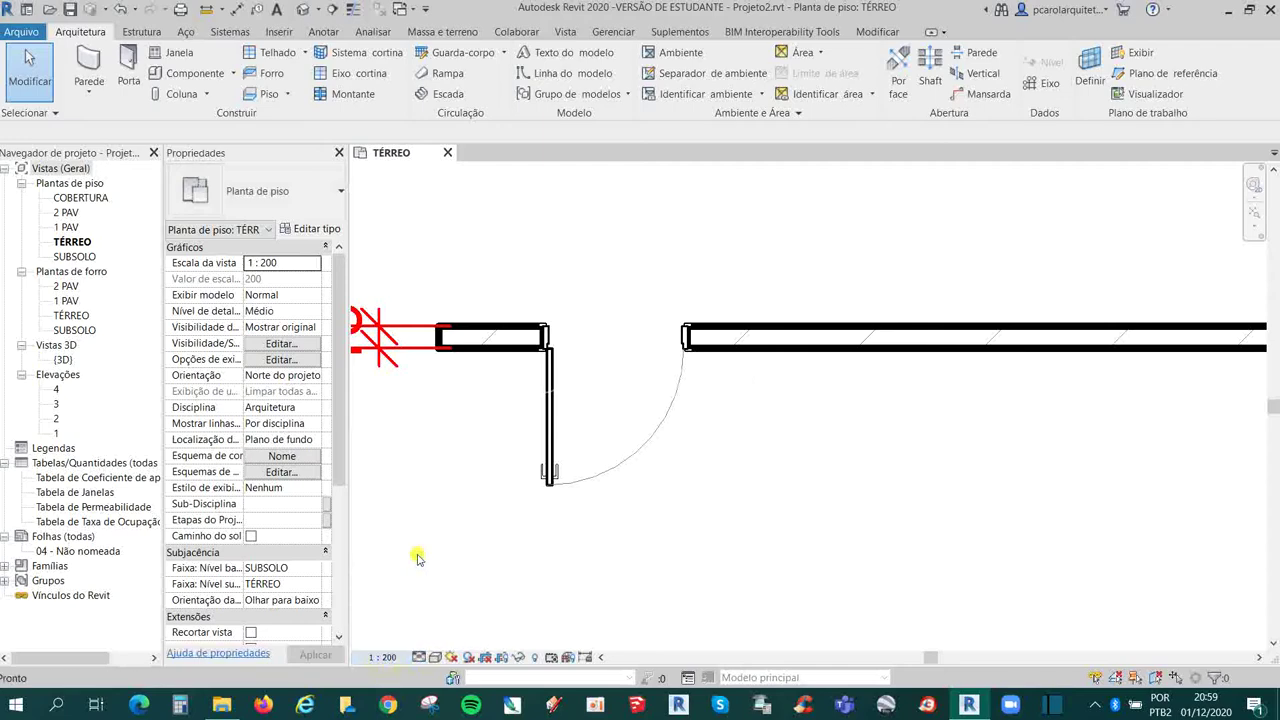
pyautogui.click(417, 657)
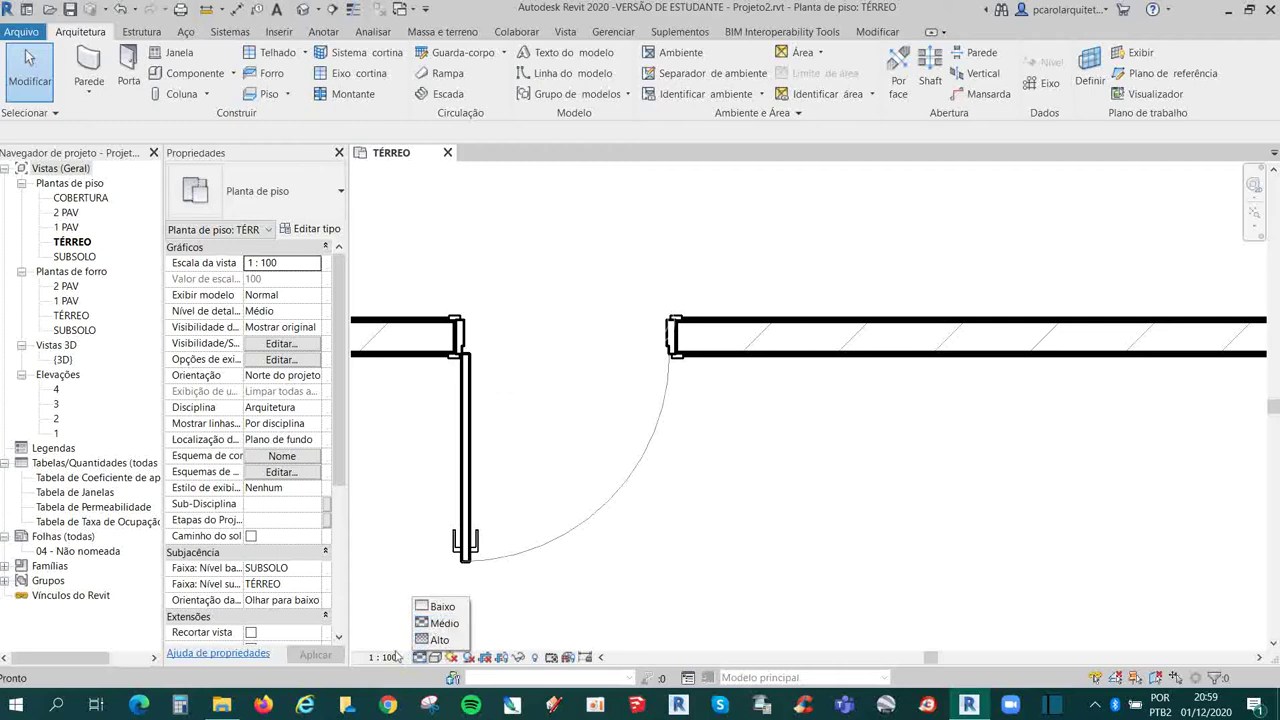
pyautogui.click(438, 640)
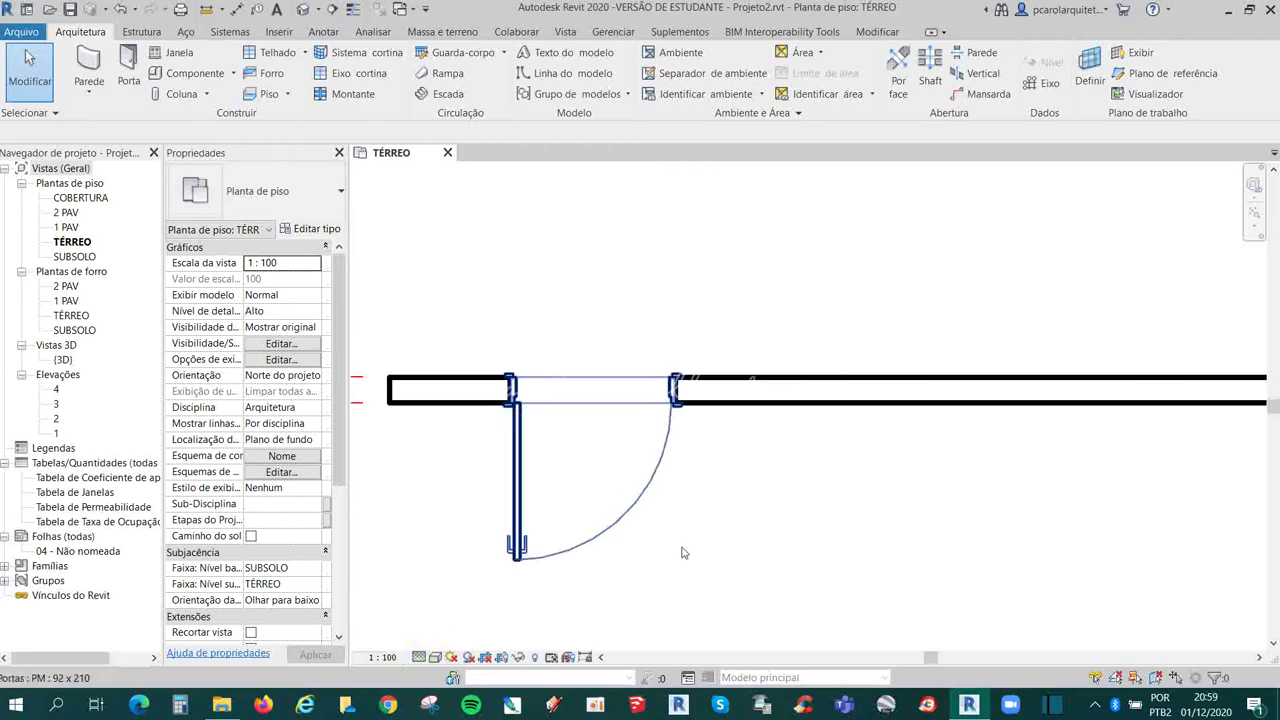
# Step: Look through the loaded door families and types available for the placed door, then deselect the door
pyautogui.scroll(-3, 710, 482)
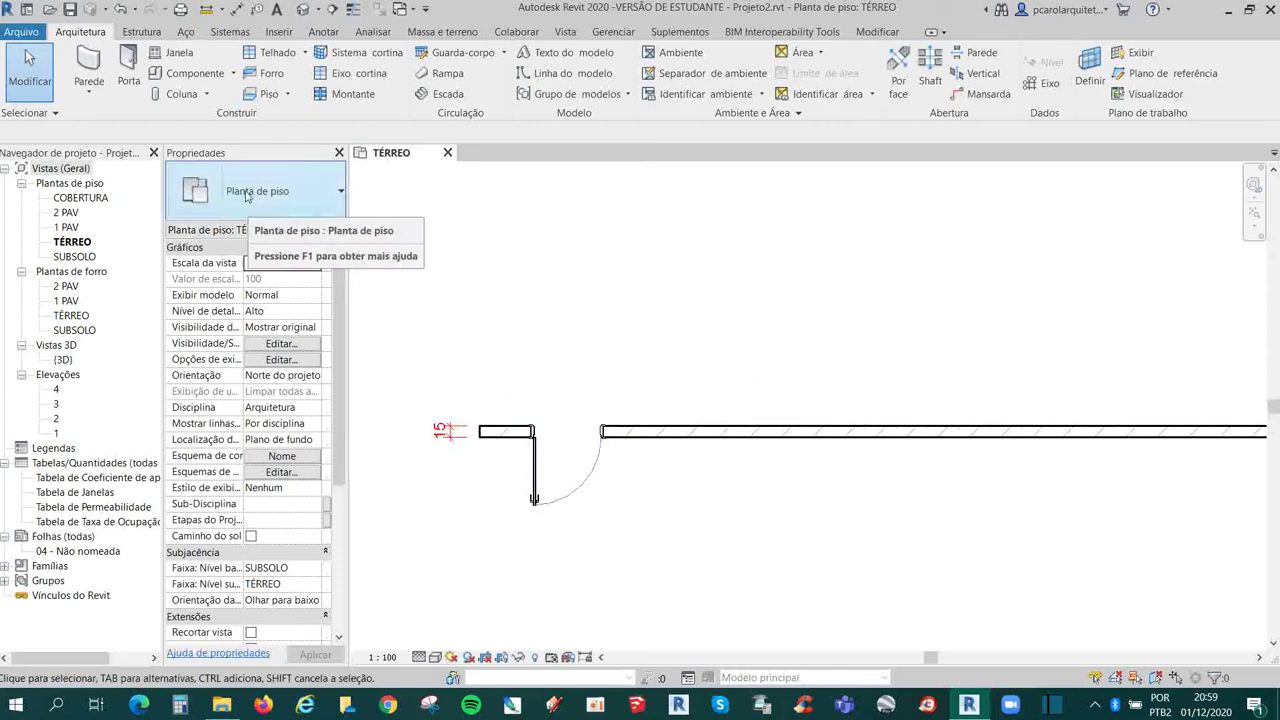
pyautogui.click(586, 489)
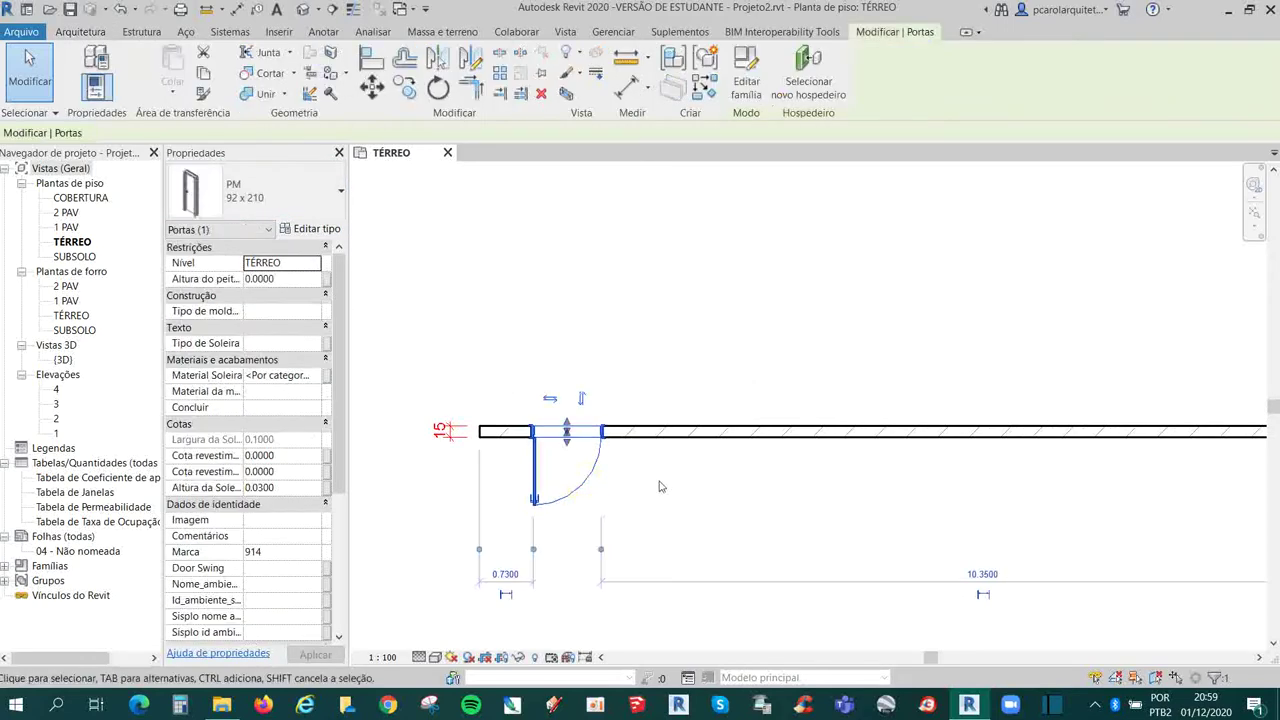
pyautogui.click(320, 205)
pyautogui.scroll(2, 366, 434)
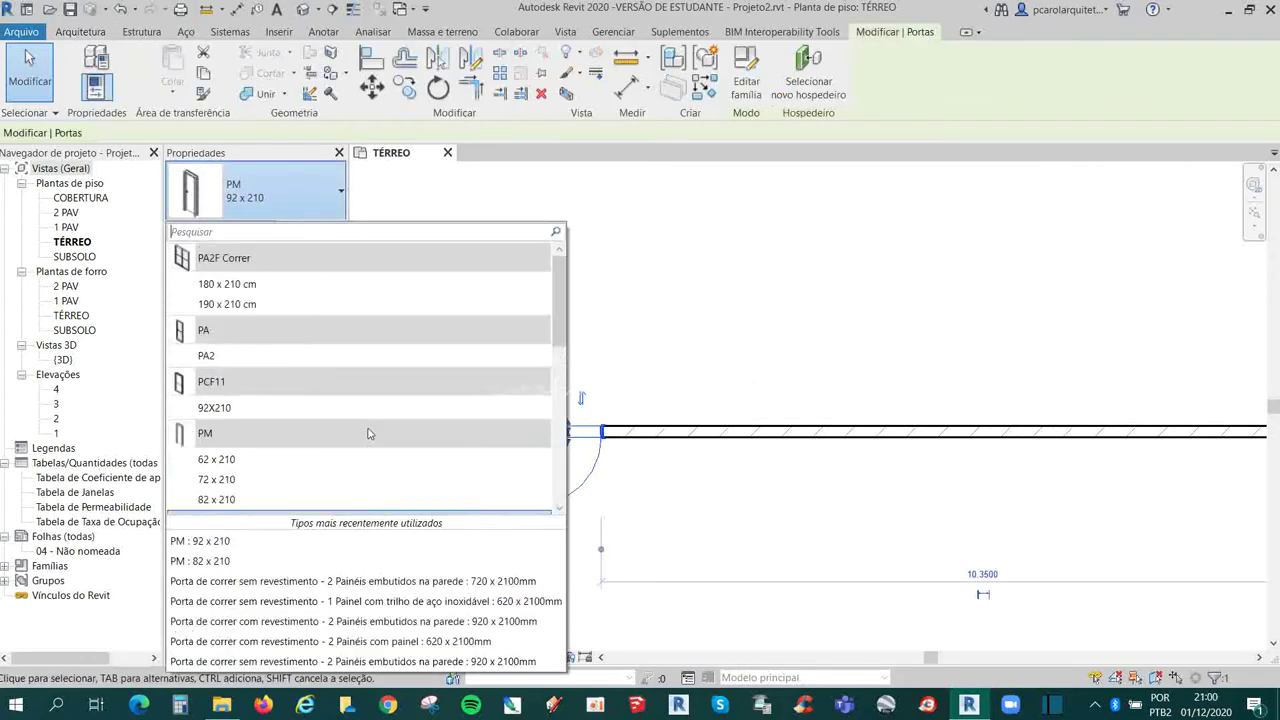
pyautogui.scroll(-4, 371, 423)
pyautogui.click(785, 314)
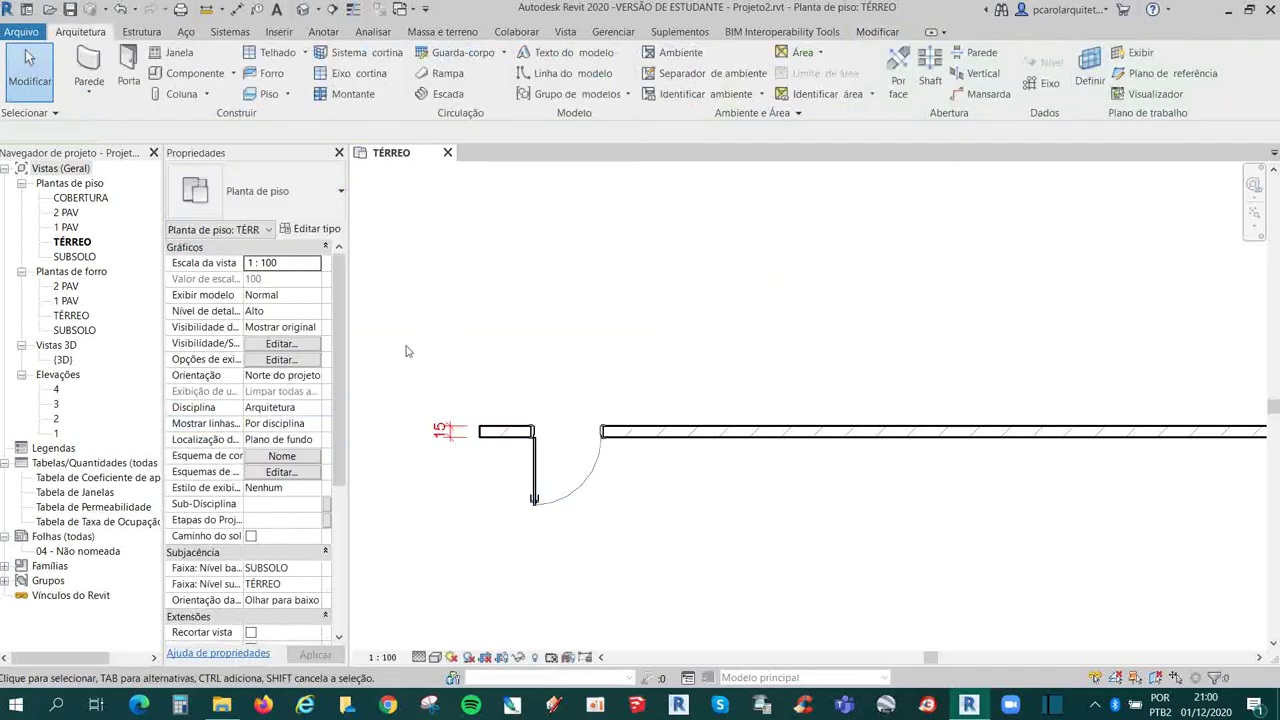
# Step: Start loading a family and choose the Brazil folder of the RVT 2020 libraries as the source
pyautogui.moveTo(600, 303); pyautogui.dragTo(566, 301, button='middle')
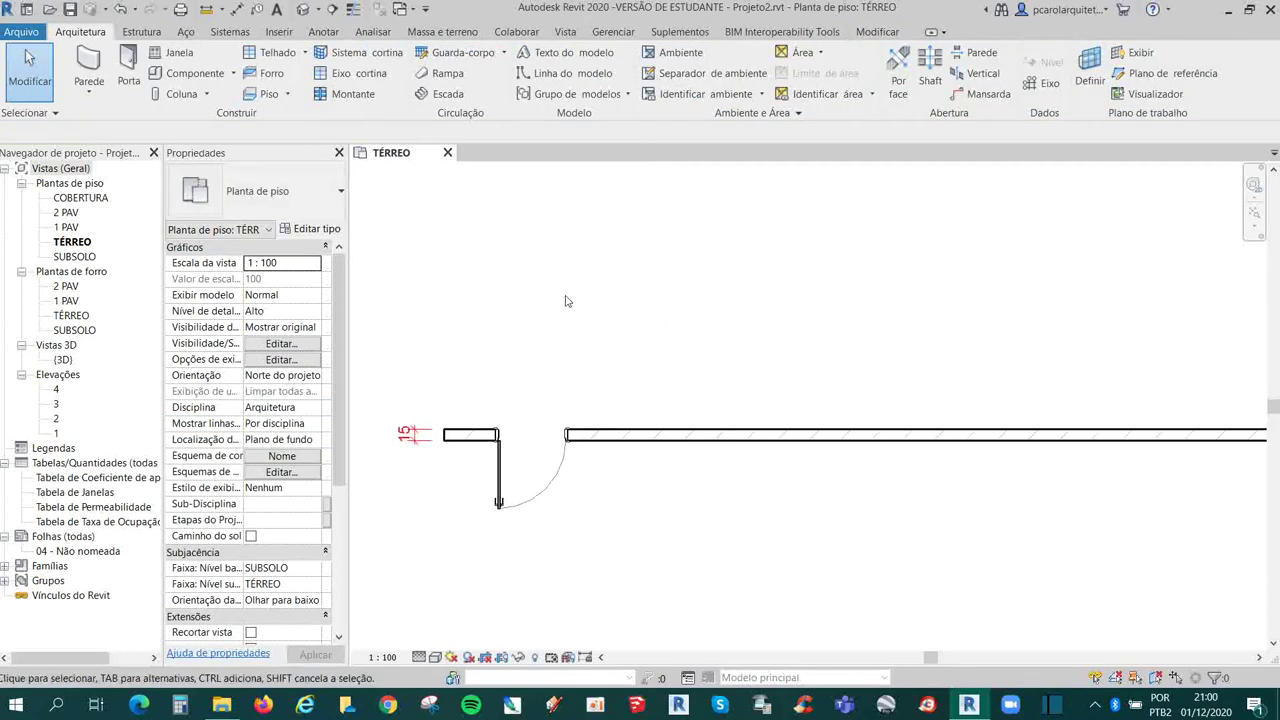
pyautogui.scroll(2, 489, 366)
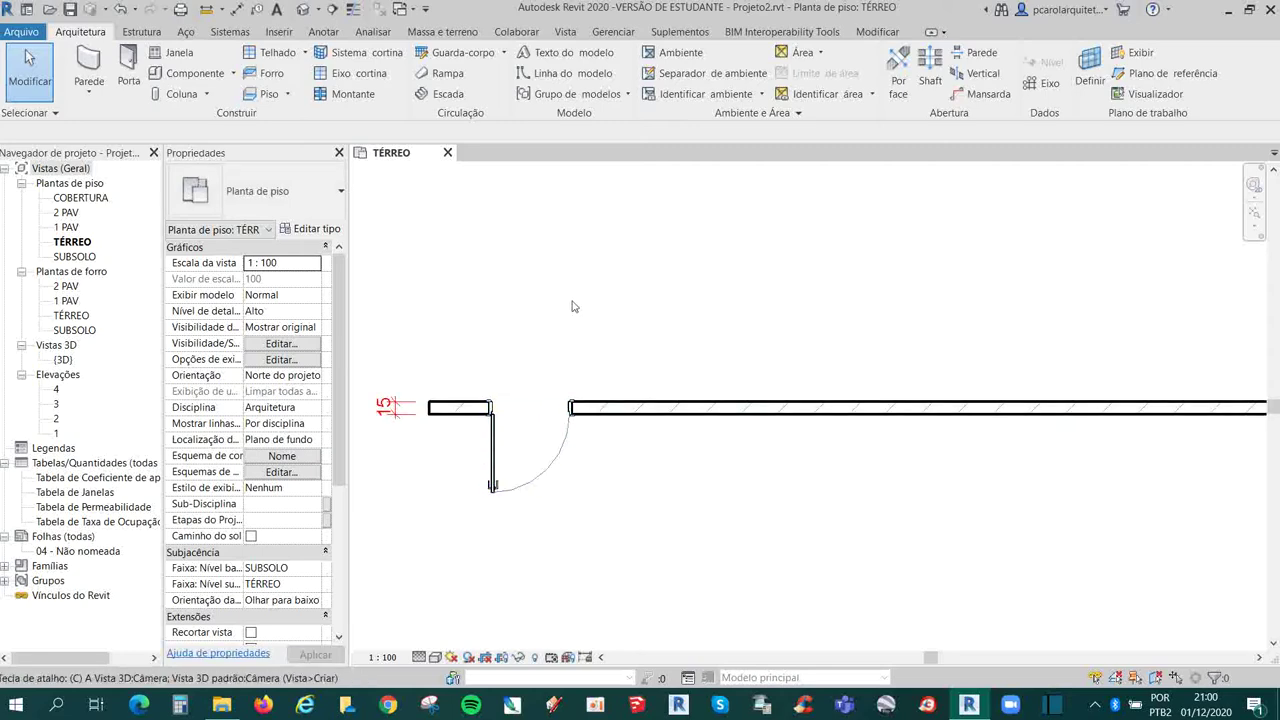
pyautogui.press('l')
pyautogui.press('f')
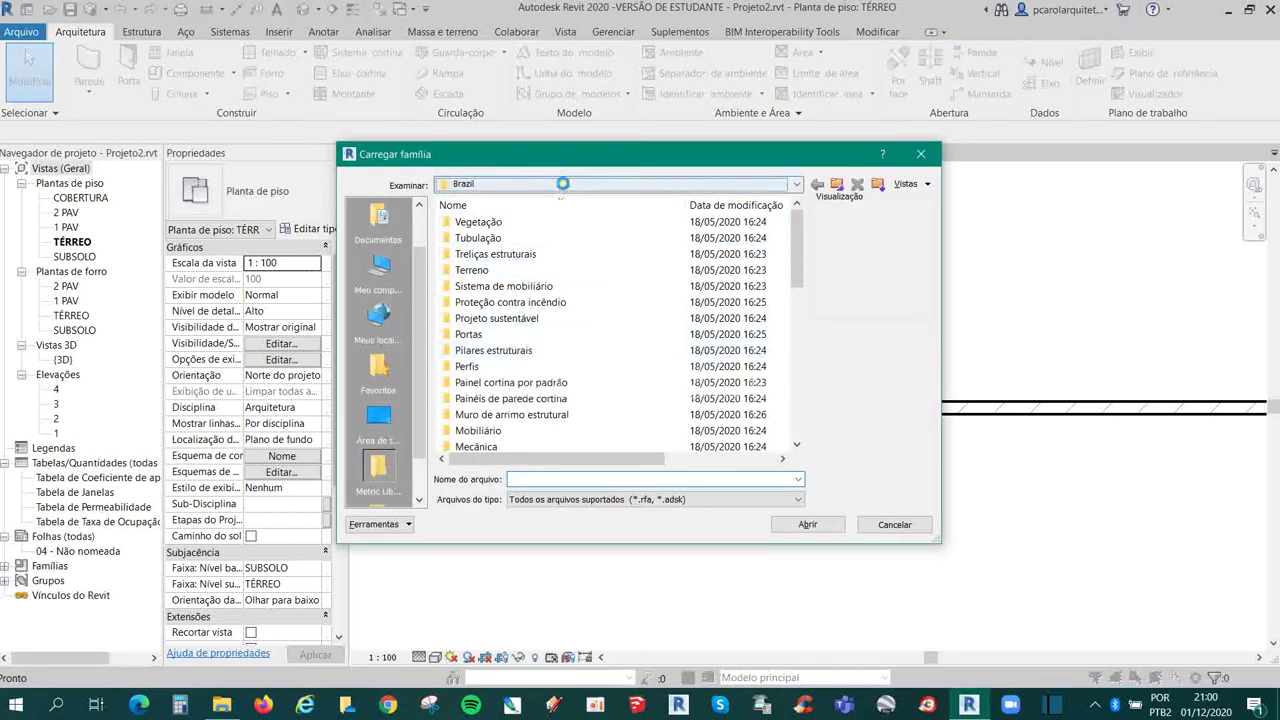
pyautogui.click(562, 184)
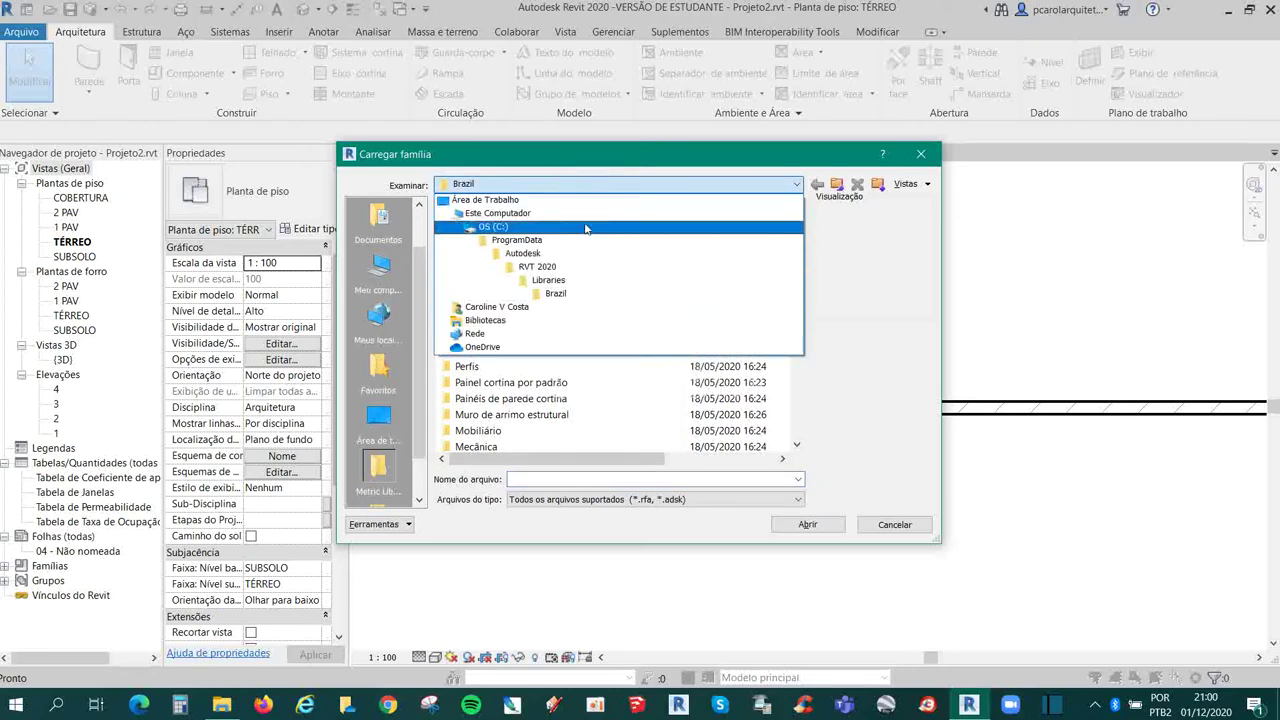
pyautogui.click(588, 294)
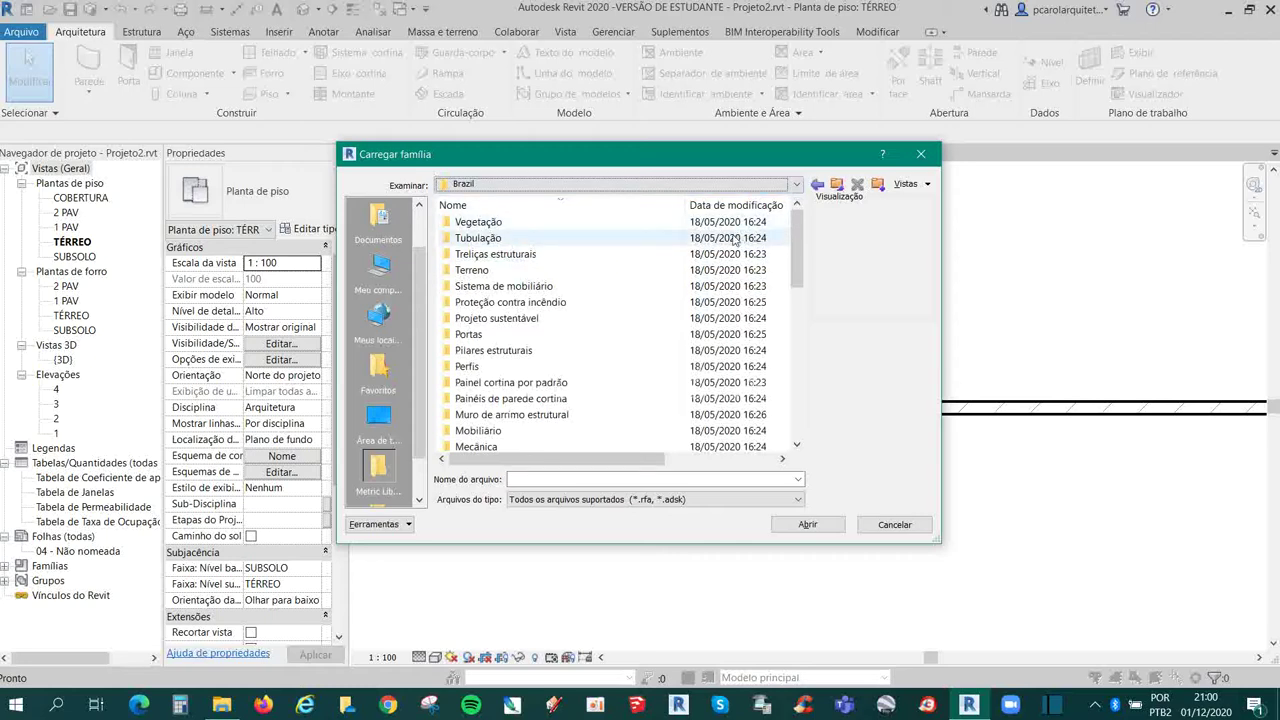
# Step: Browse the category folders of the Brazil library and open the Portas folder
pyautogui.scroll(-10, 624, 250)
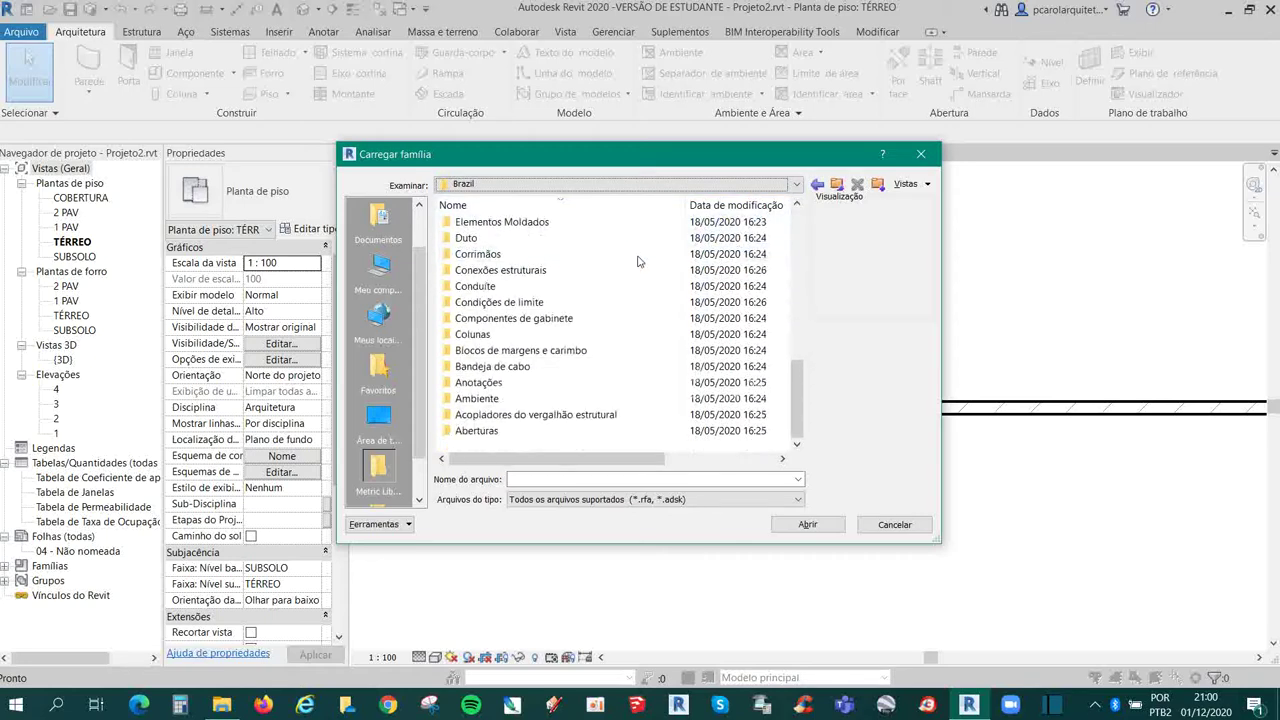
pyautogui.scroll(10, 624, 296)
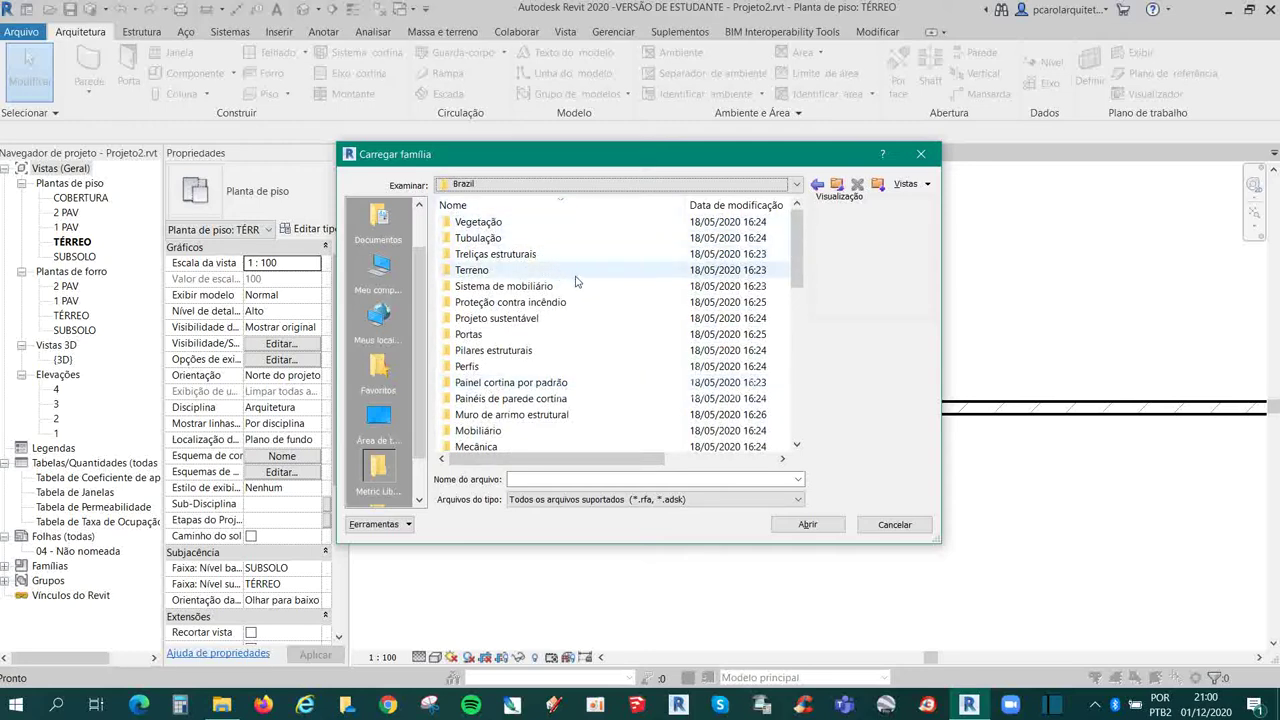
pyautogui.scroll(-1, 600, 278)
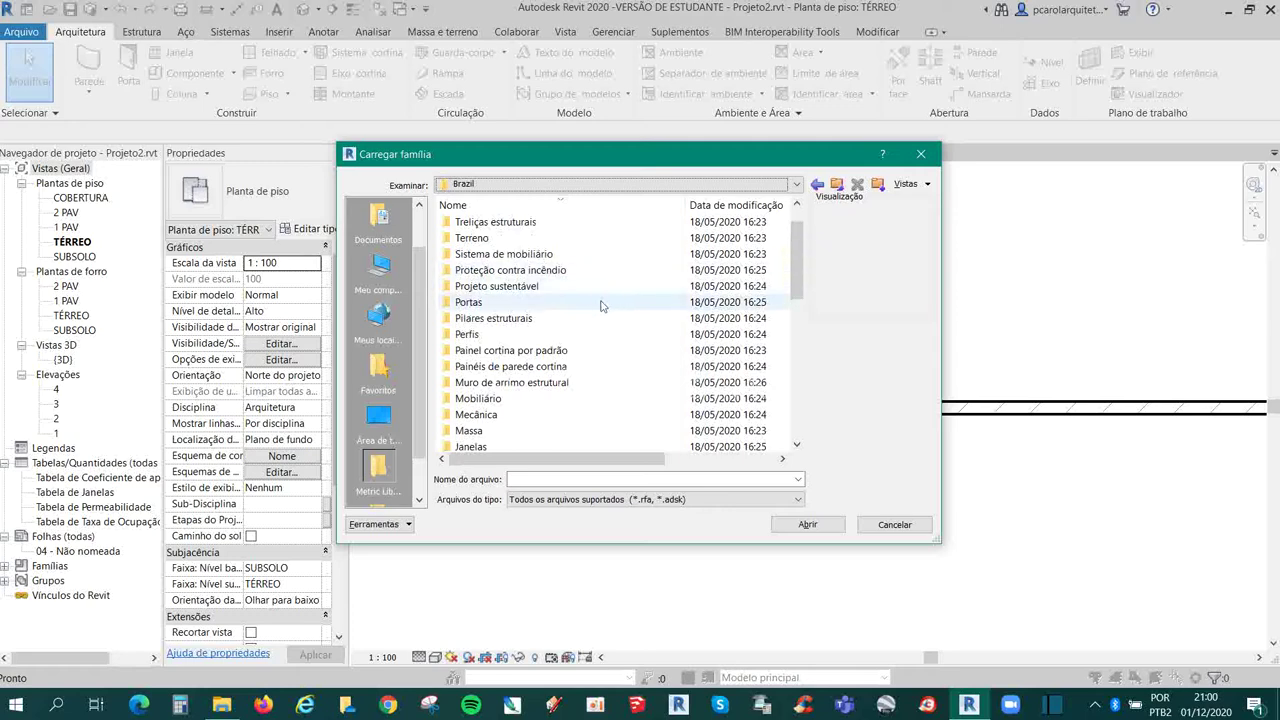
pyautogui.doubleClick(474, 303)
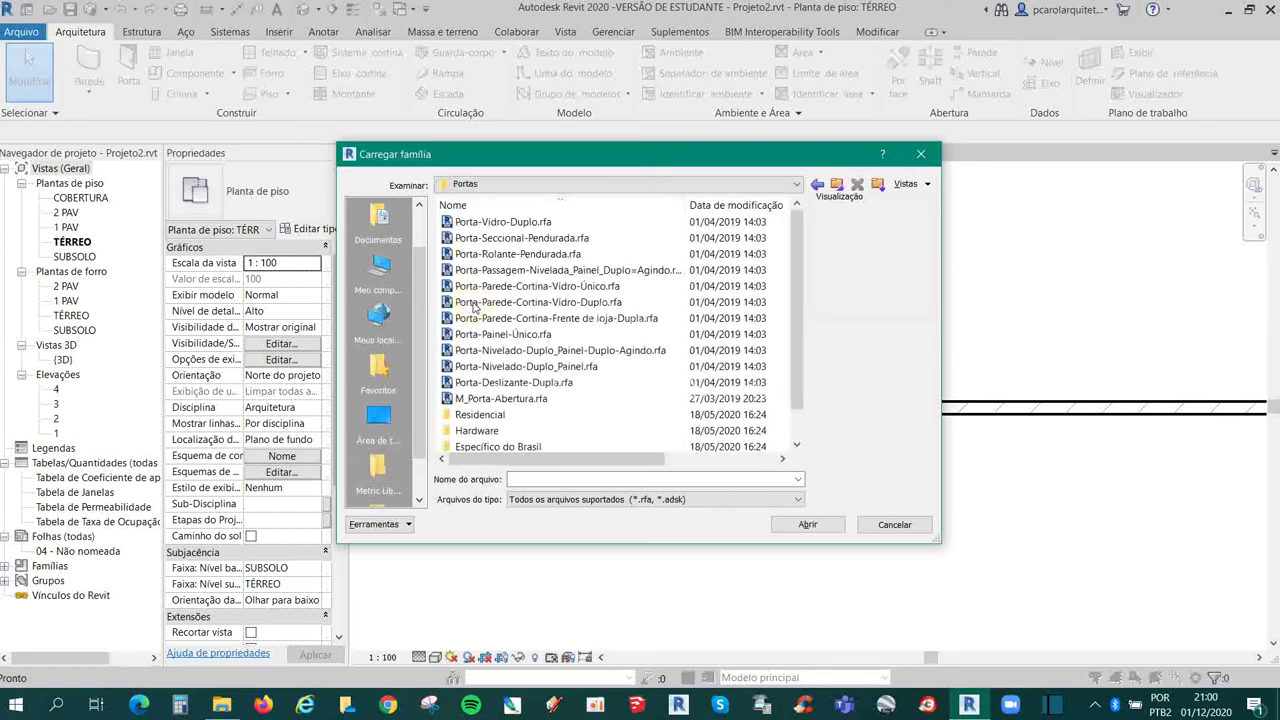
# Step: Preview the door families in the Portas folder, from M_Porta-Abertura up to Porta-Vidro-Duplo
pyautogui.scroll(-1, 497, 300)
pyautogui.click(519, 368)
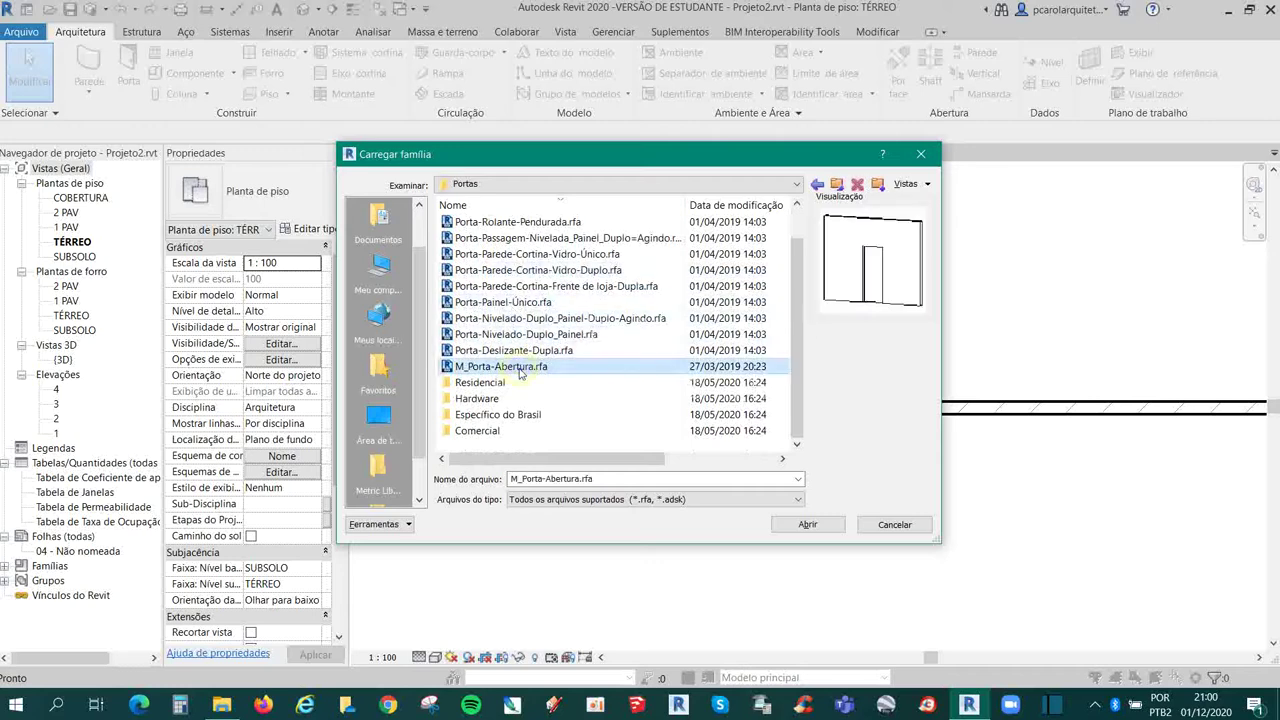
pyautogui.click(543, 351)
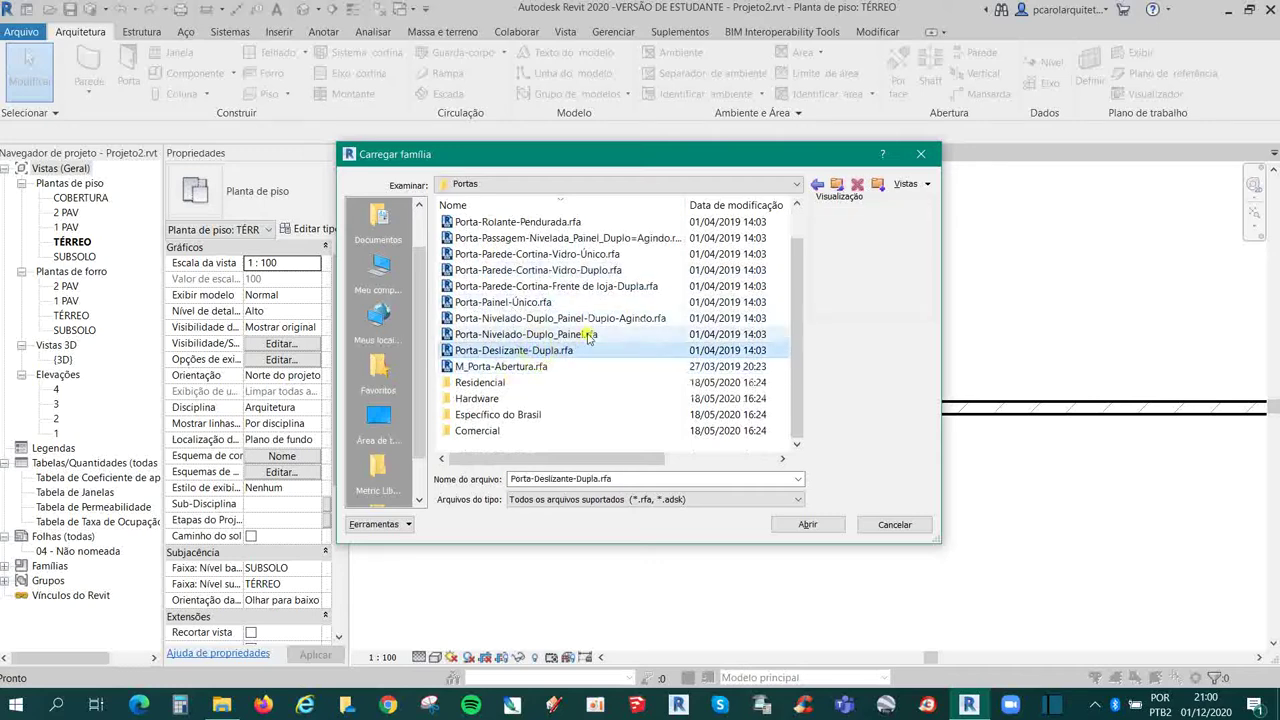
pyautogui.click(588, 334)
pyautogui.click(594, 318)
pyautogui.click(578, 303)
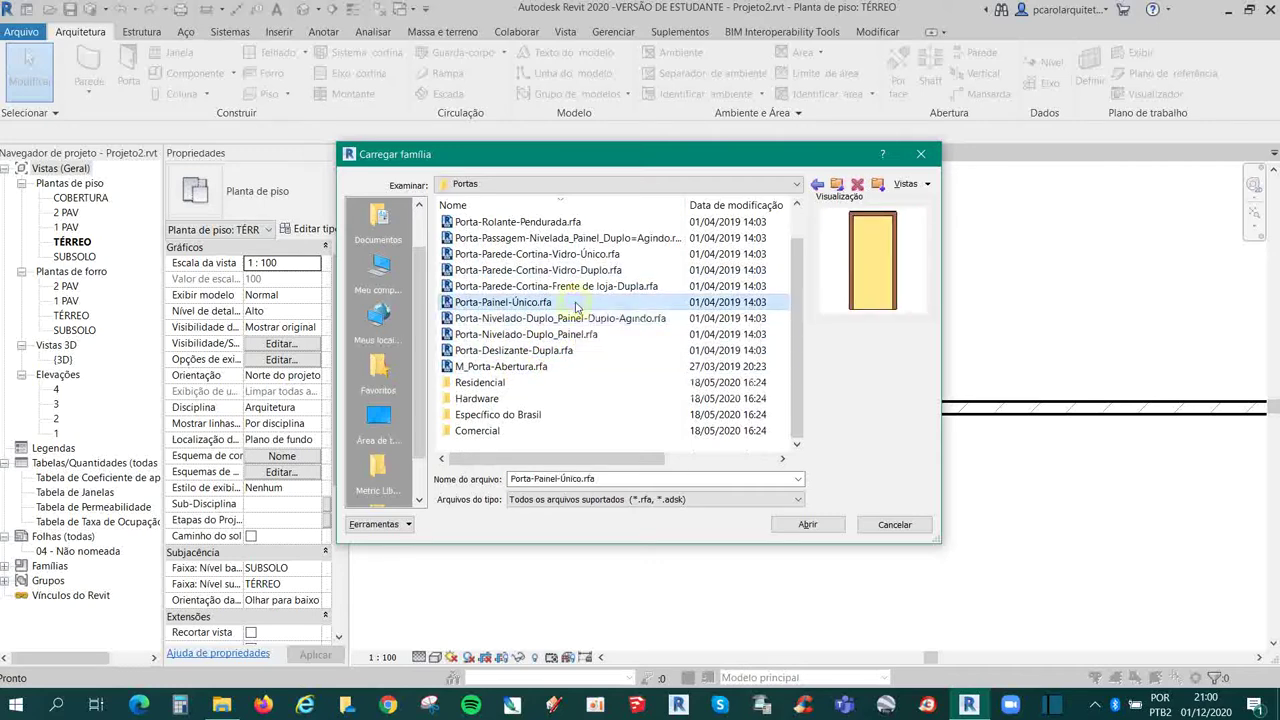
pyautogui.click(584, 288)
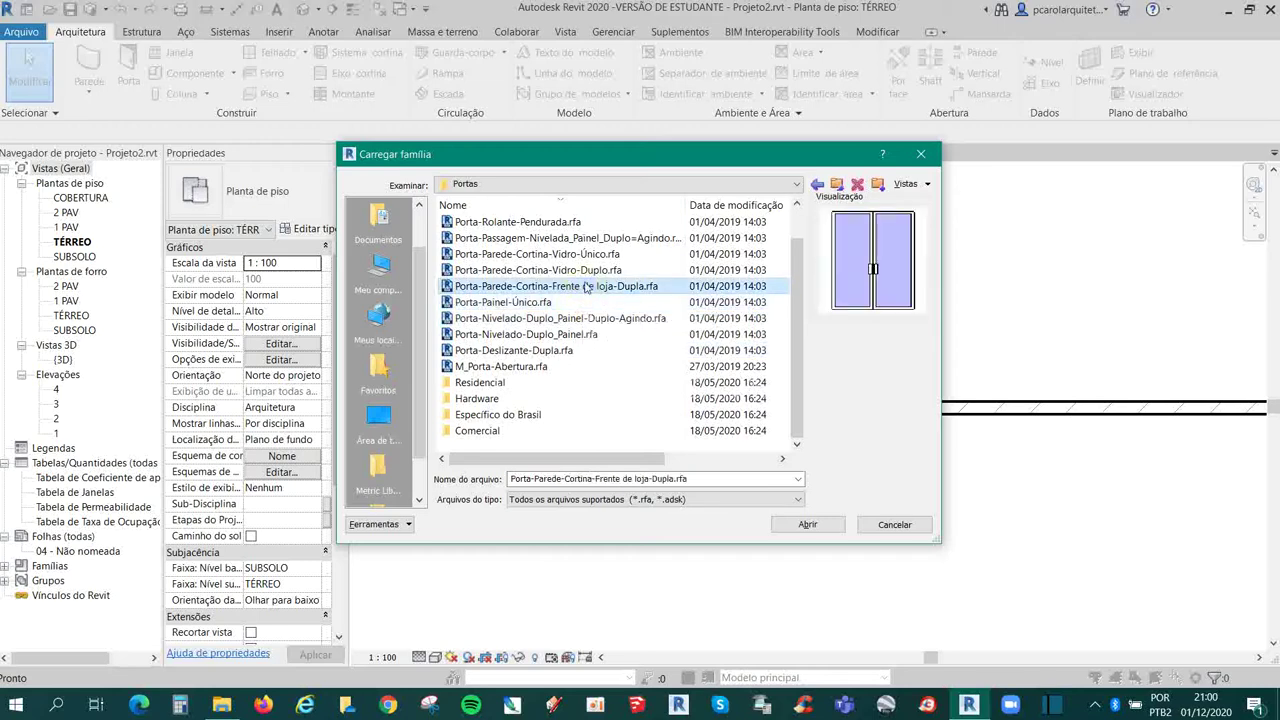
pyautogui.click(588, 270)
pyautogui.click(588, 254)
pyautogui.scroll(1, 588, 260)
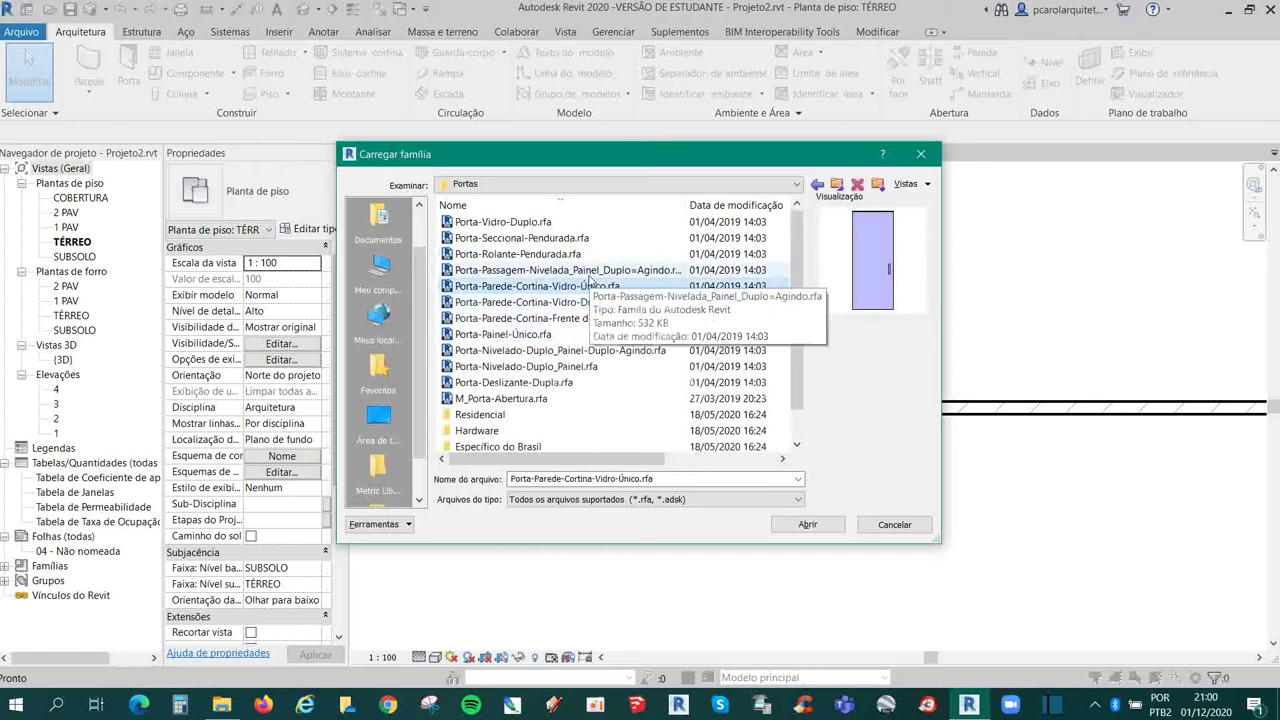
pyautogui.click(588, 270)
pyautogui.click(580, 254)
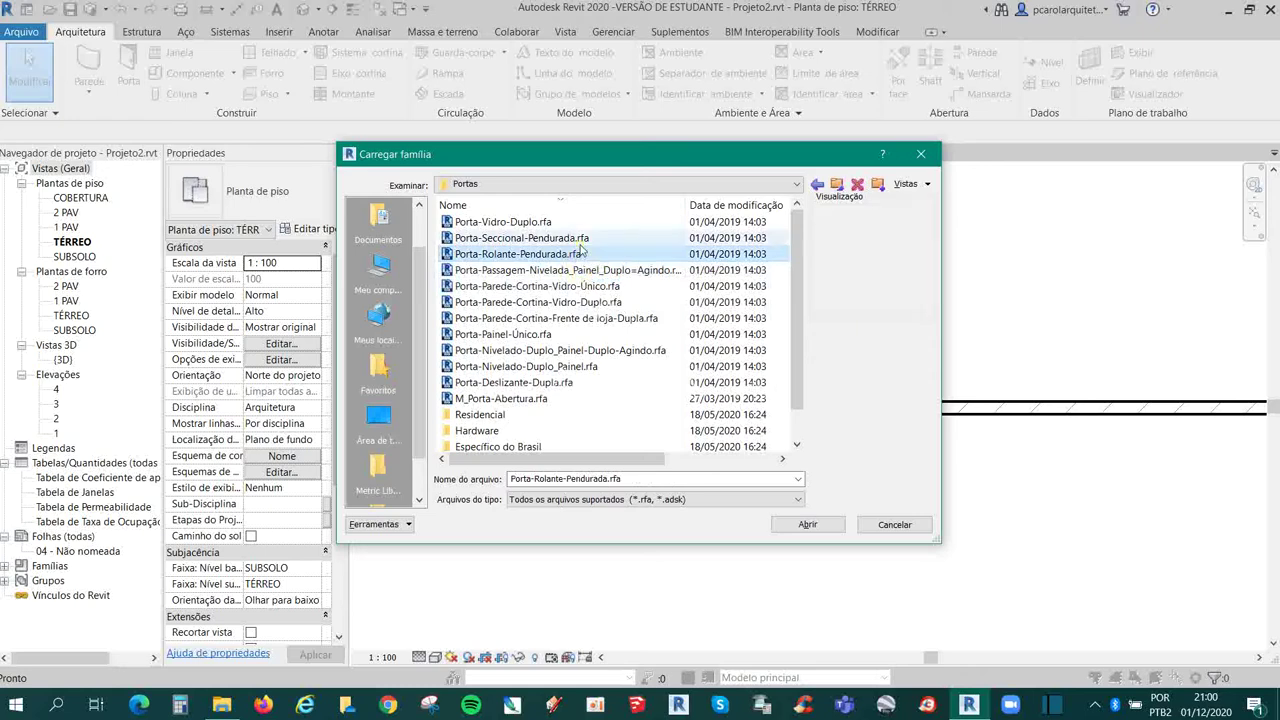
pyautogui.click(568, 238)
pyautogui.click(560, 221)
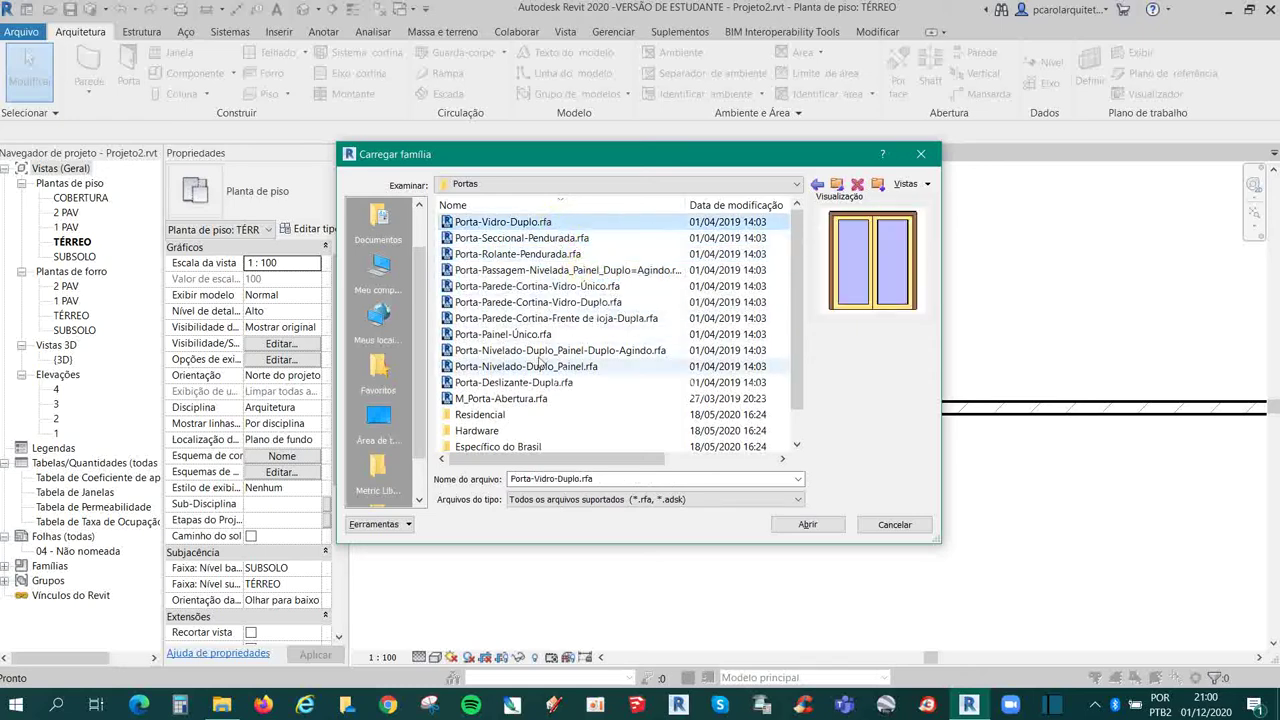
pyautogui.click(541, 398)
pyautogui.scroll(-1, 543, 388)
# Step: Open the Residencial folder and preview its internal, garage and external door families
pyautogui.doubleClick(531, 384)
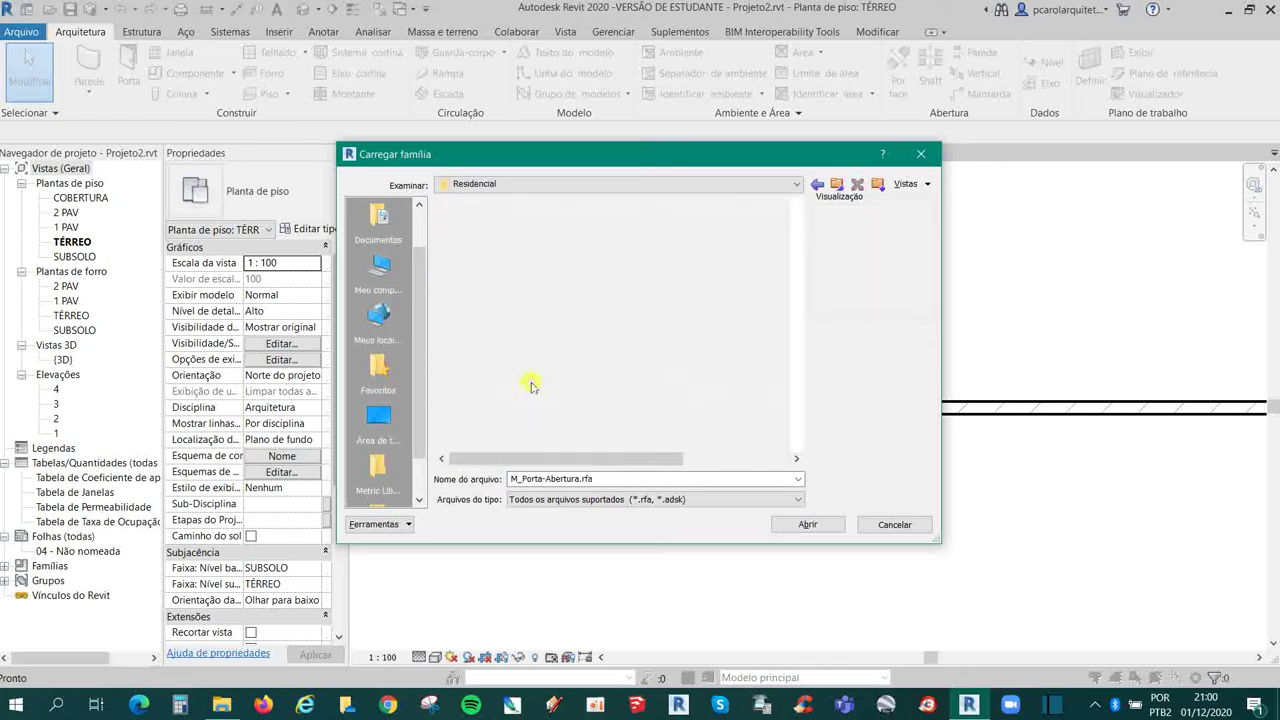
pyautogui.click(553, 223)
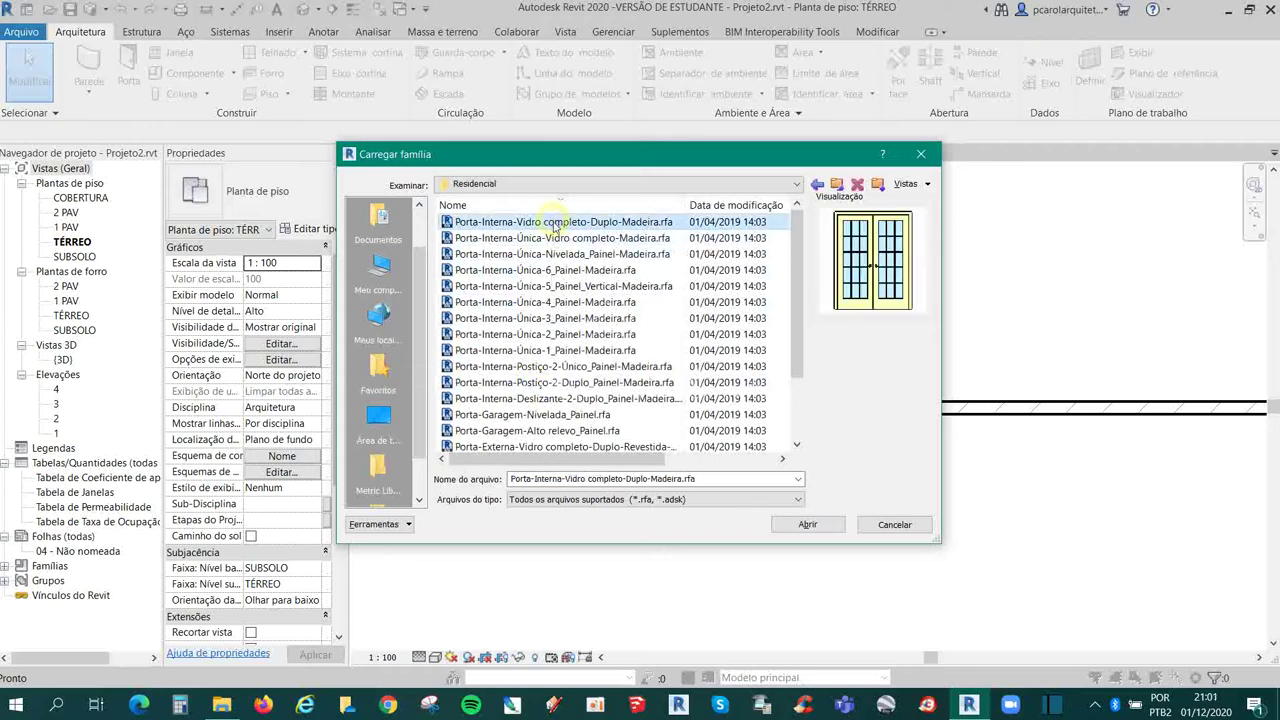
pyautogui.click(550, 254)
pyautogui.click(550, 286)
pyautogui.click(552, 318)
pyautogui.click(553, 351)
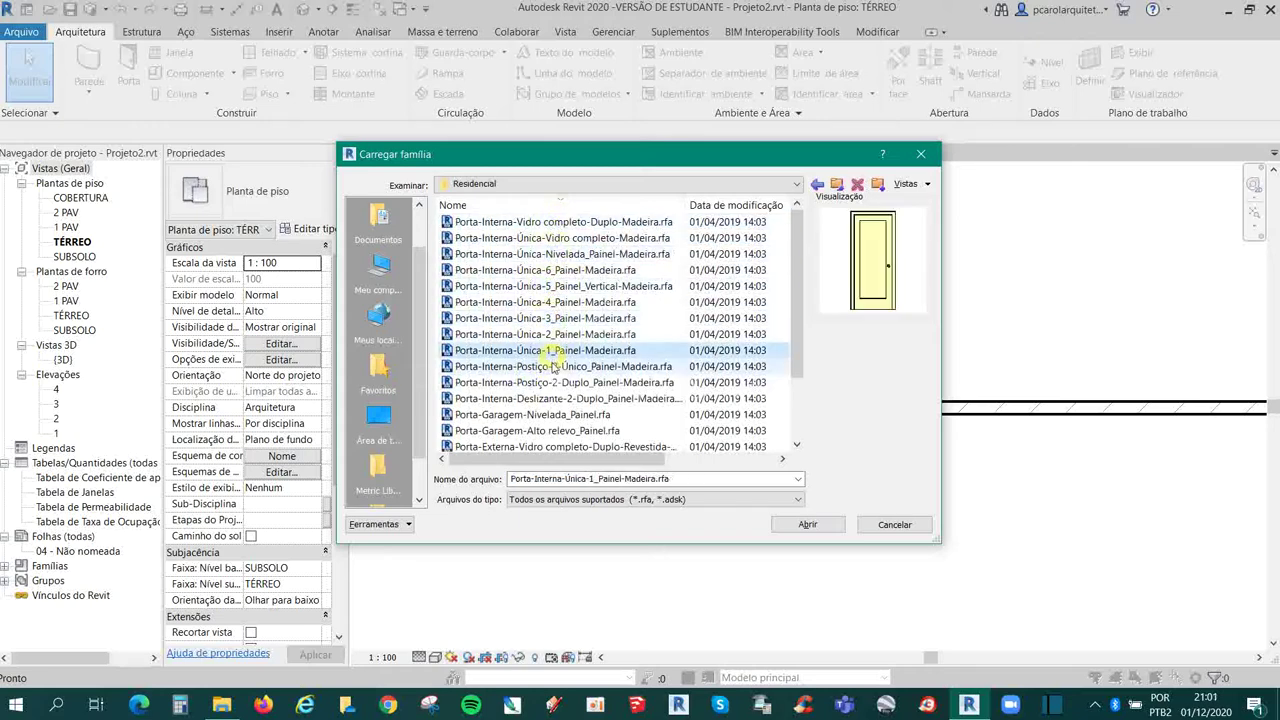
pyautogui.scroll(-2, 553, 366)
pyautogui.click(553, 366)
pyautogui.click(553, 350)
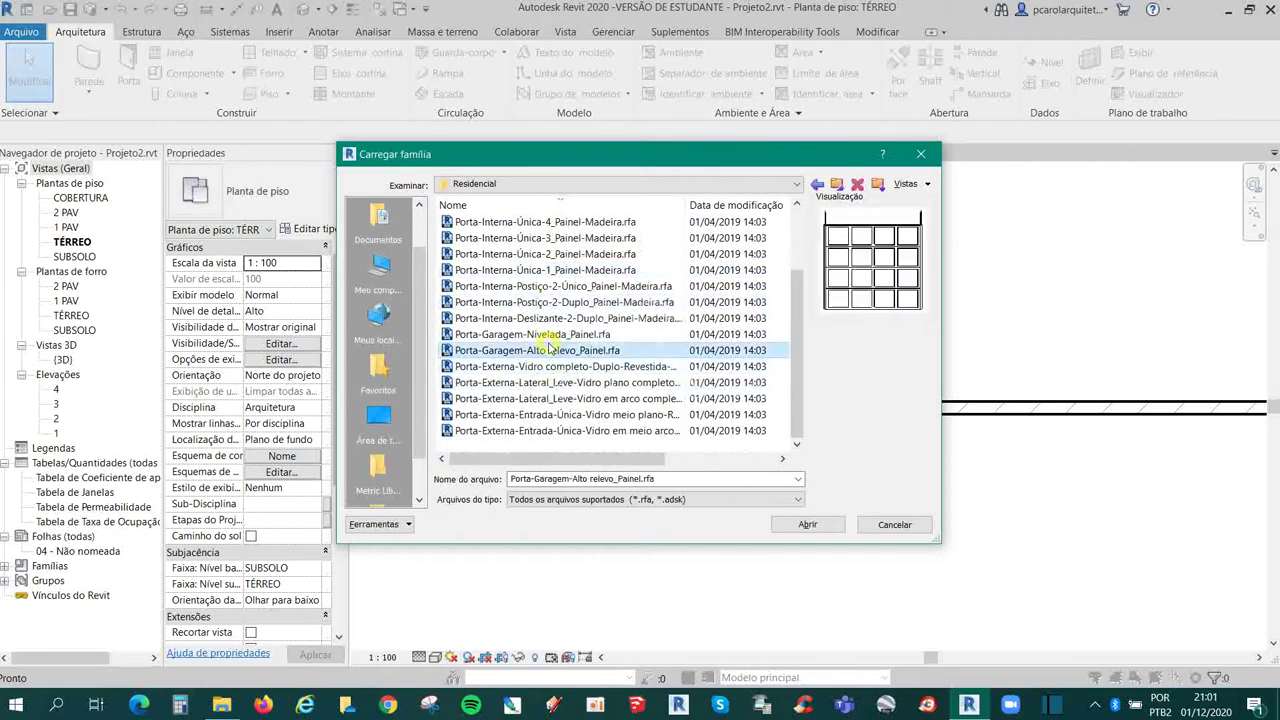
pyautogui.click(553, 399)
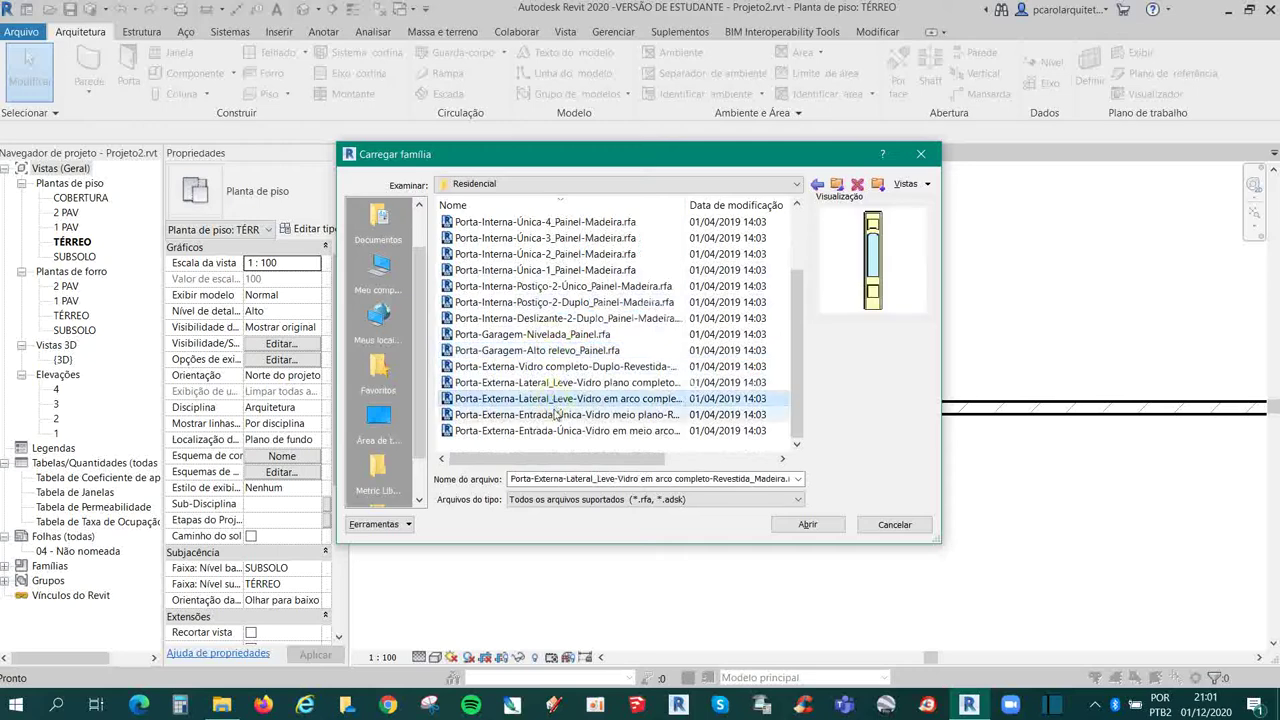
pyautogui.click(628, 414)
pyautogui.click(622, 431)
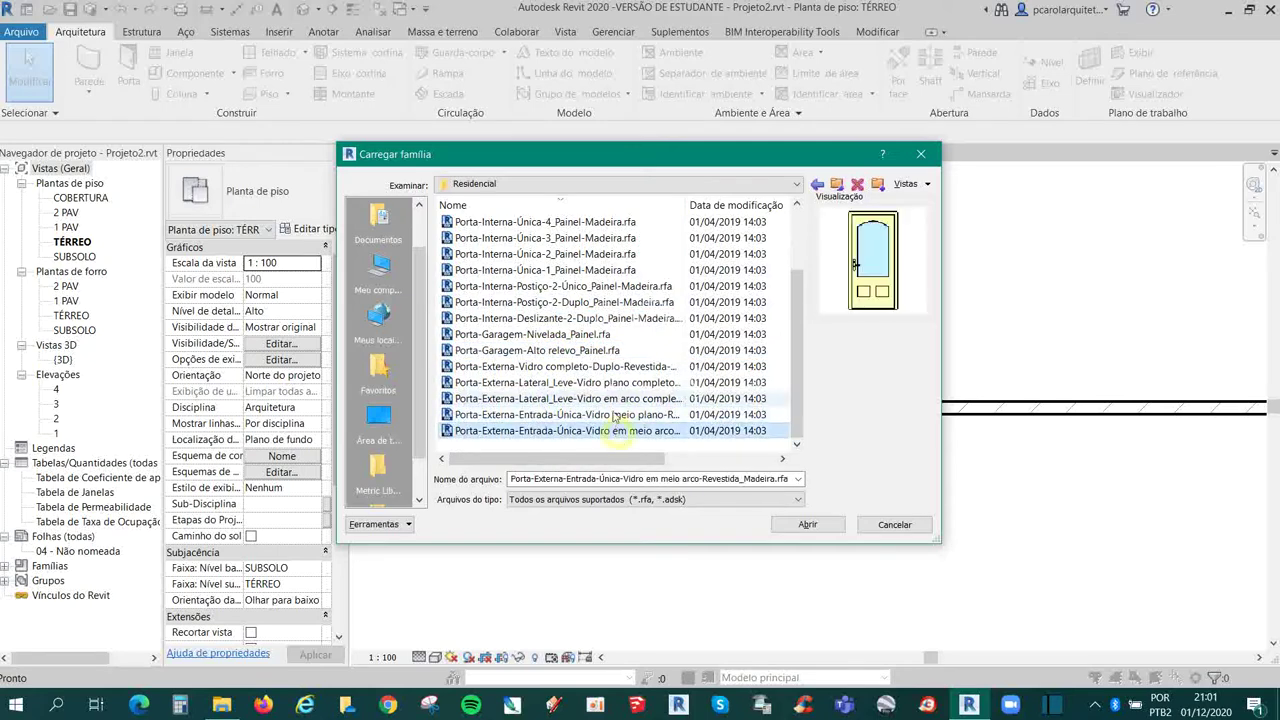
pyautogui.scroll(2, 597, 352)
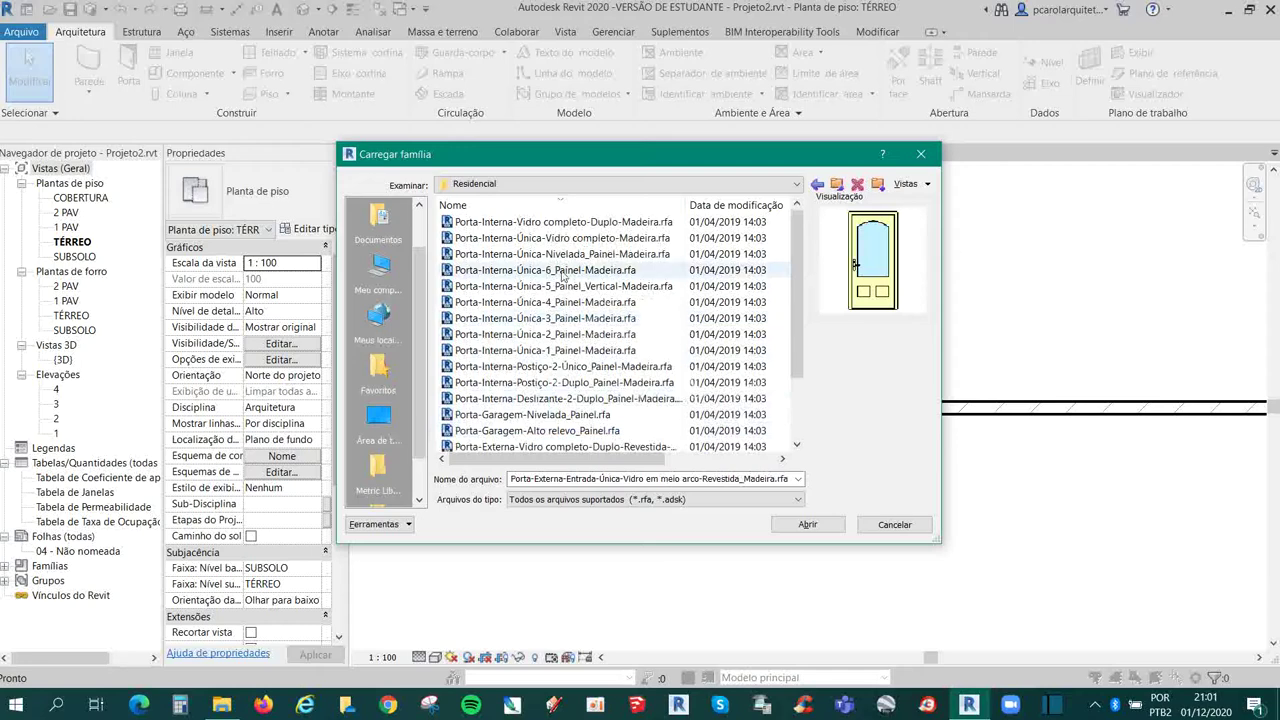
# Step: Go back to Portas, open Maçaneta de porta under Específico do Brasil, and preview door handles 3 and 2
pyautogui.click(475, 186)
pyautogui.click(565, 322)
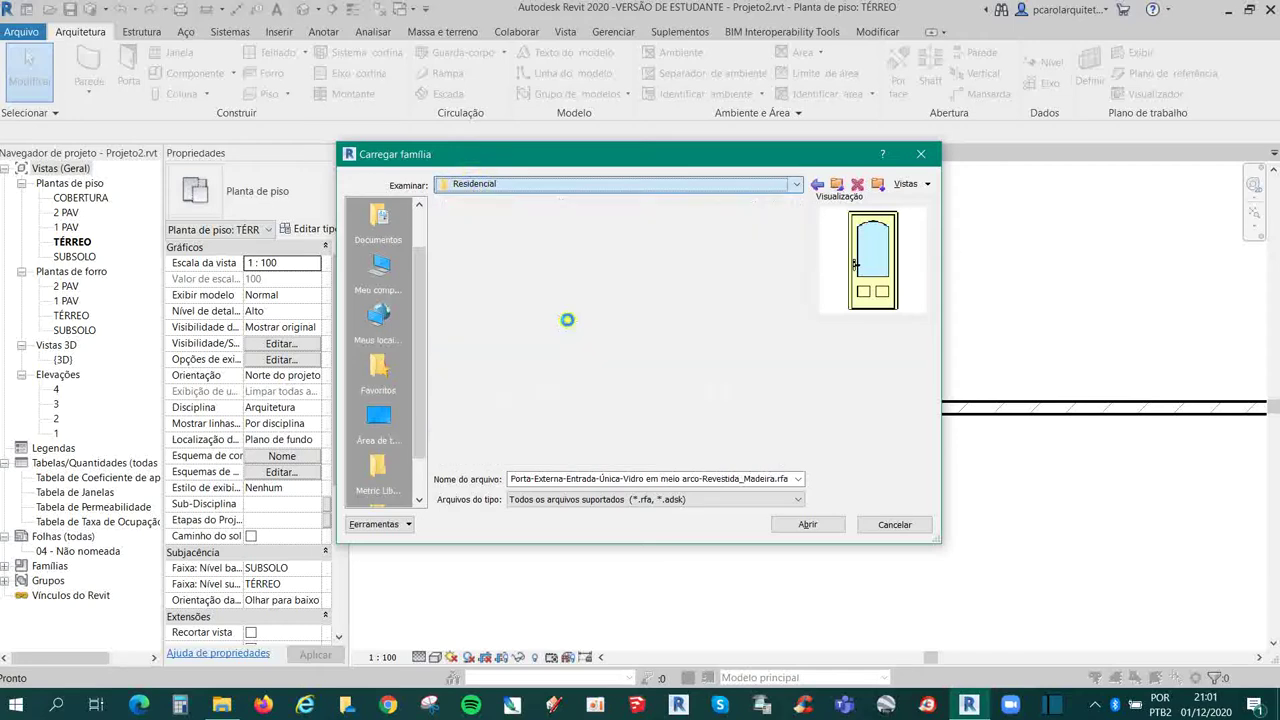
pyautogui.click(530, 188)
pyautogui.click(615, 308)
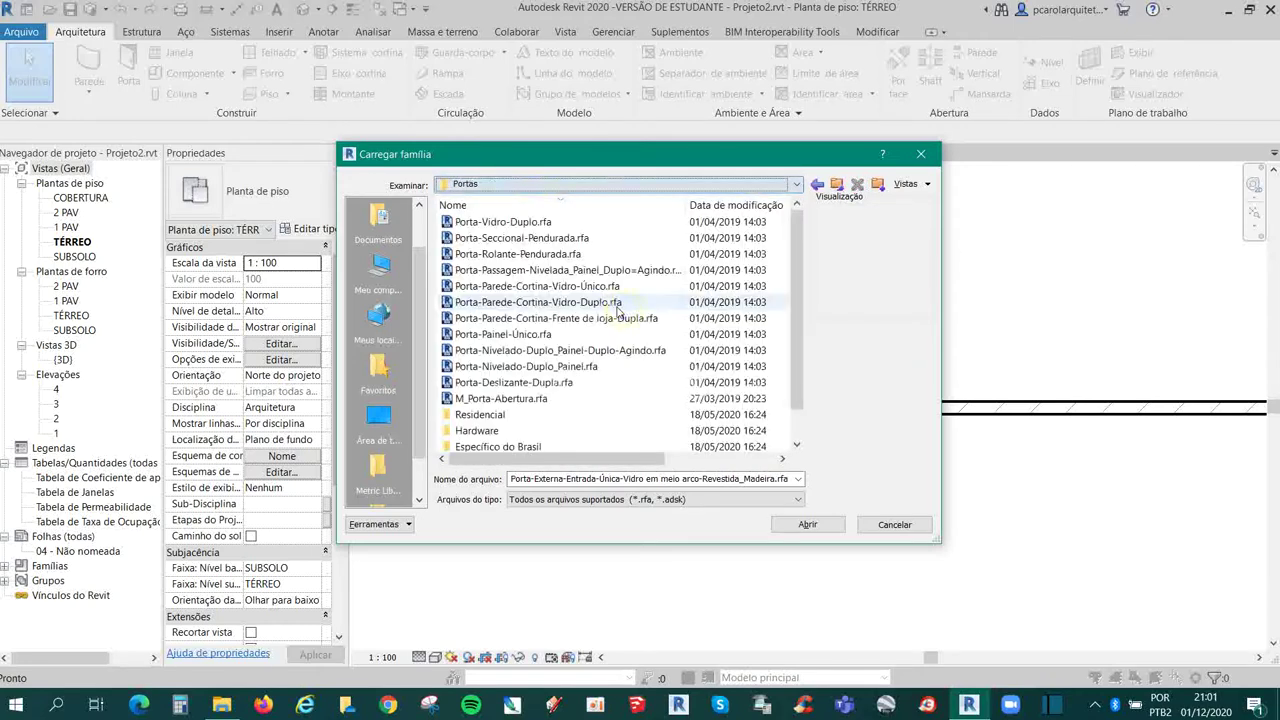
pyautogui.scroll(-1, 573, 388)
pyautogui.doubleClick(540, 421)
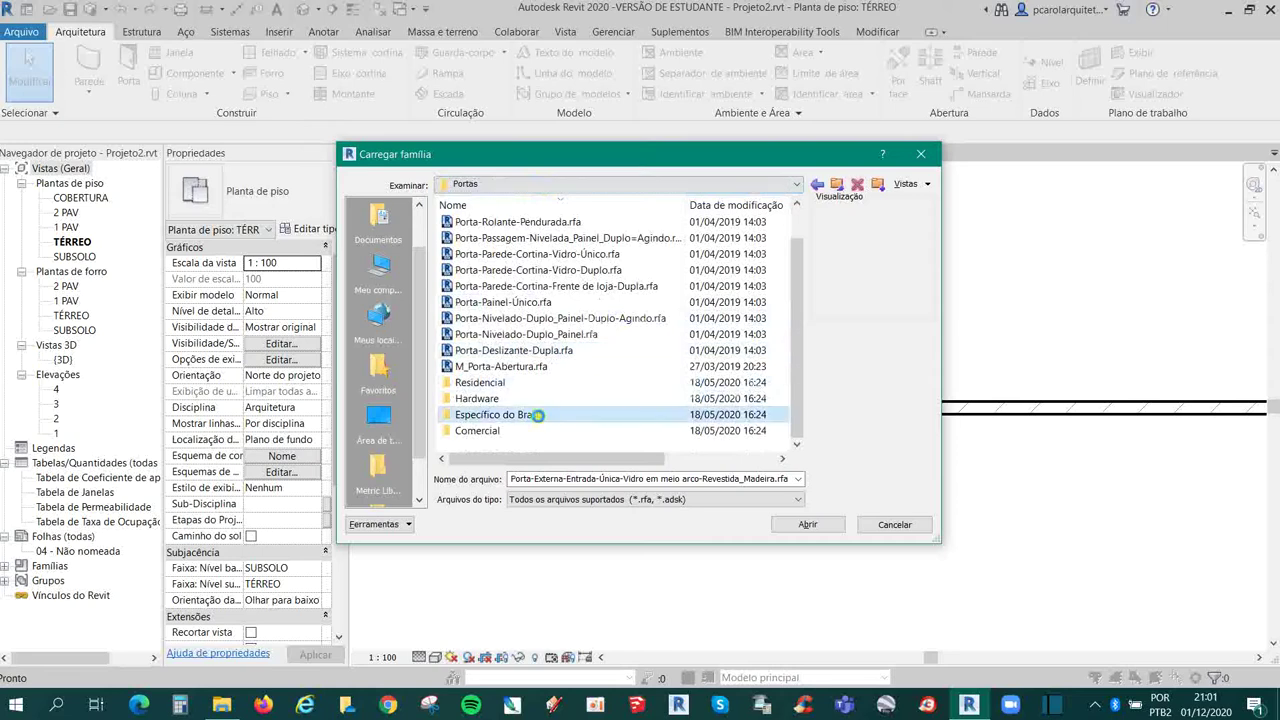
pyautogui.doubleClick(497, 254)
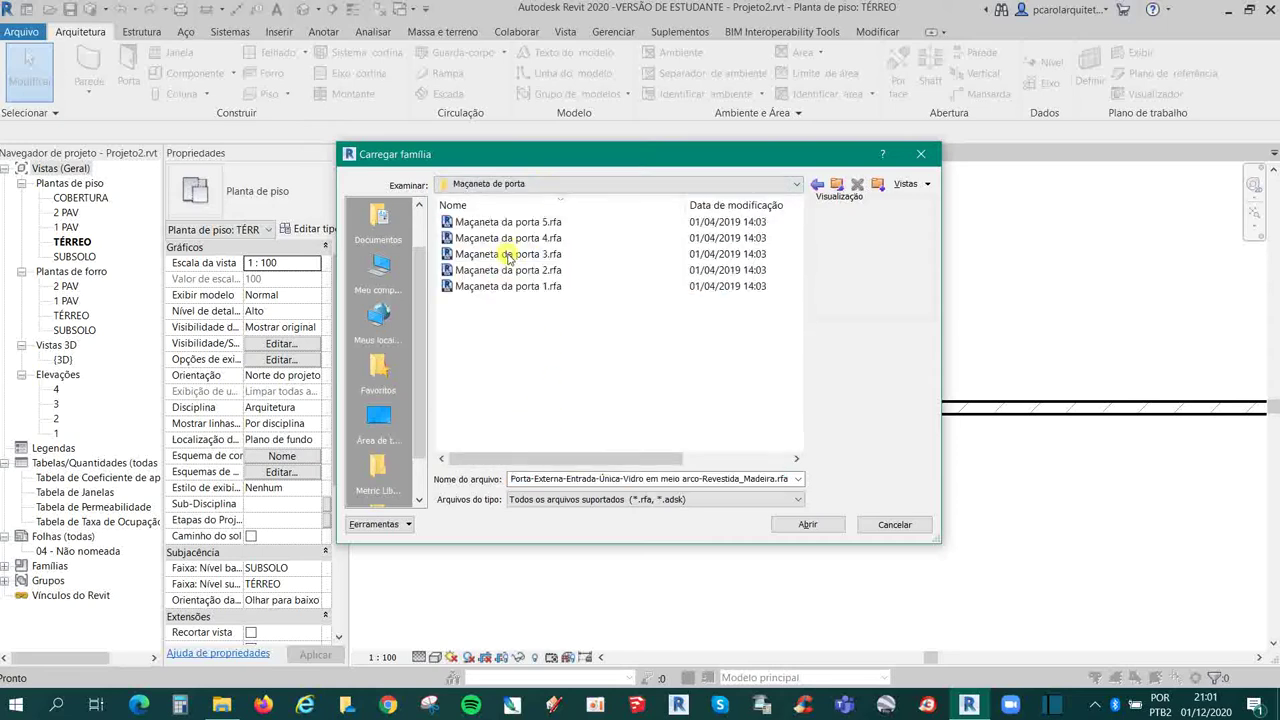
pyautogui.click(508, 254)
pyautogui.click(508, 270)
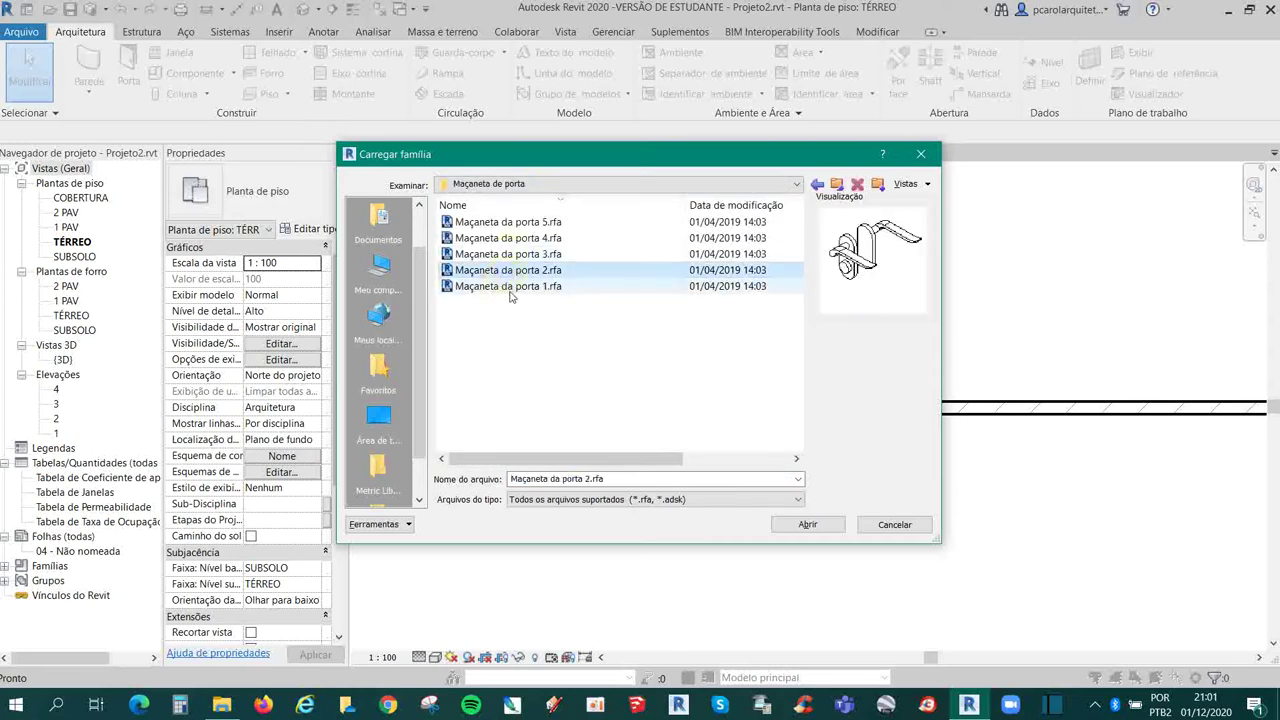
# Step: Return to the Brazil library's Portas folder and compare the previews of its glass, panel and sliding doors
pyautogui.click(497, 190)
pyautogui.click(578, 311)
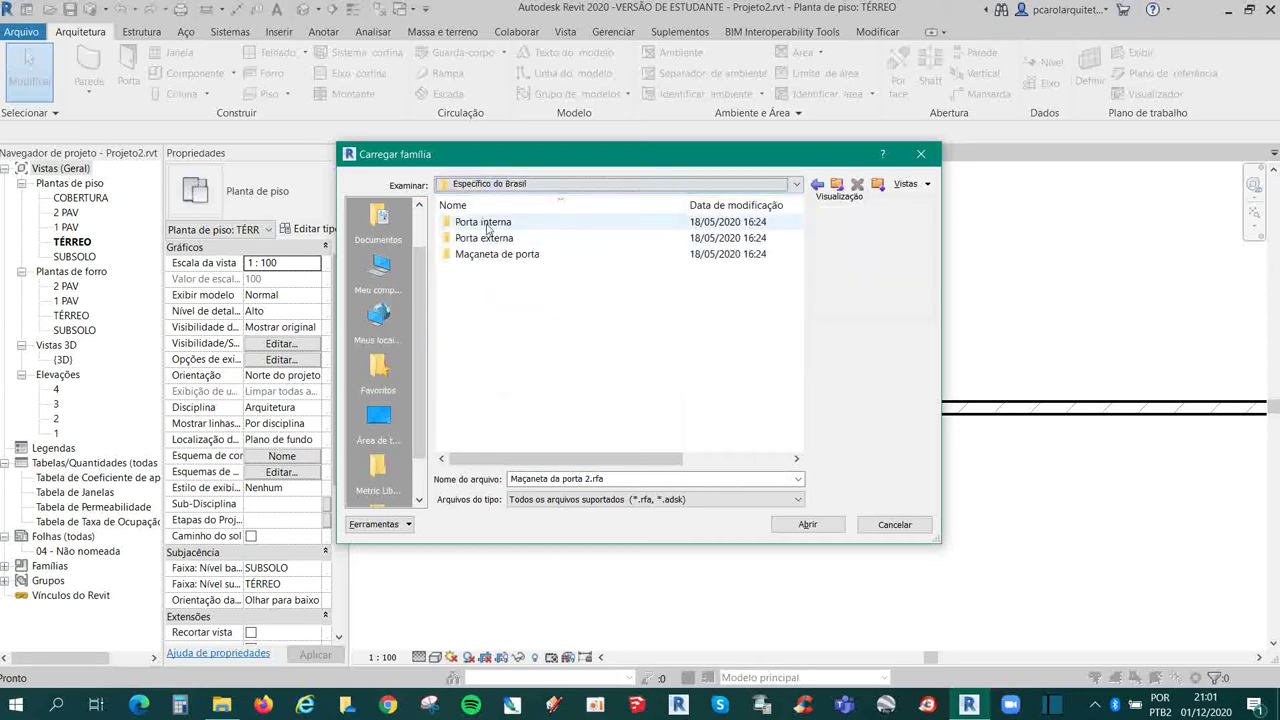
pyautogui.click(615, 184)
pyautogui.click(530, 230)
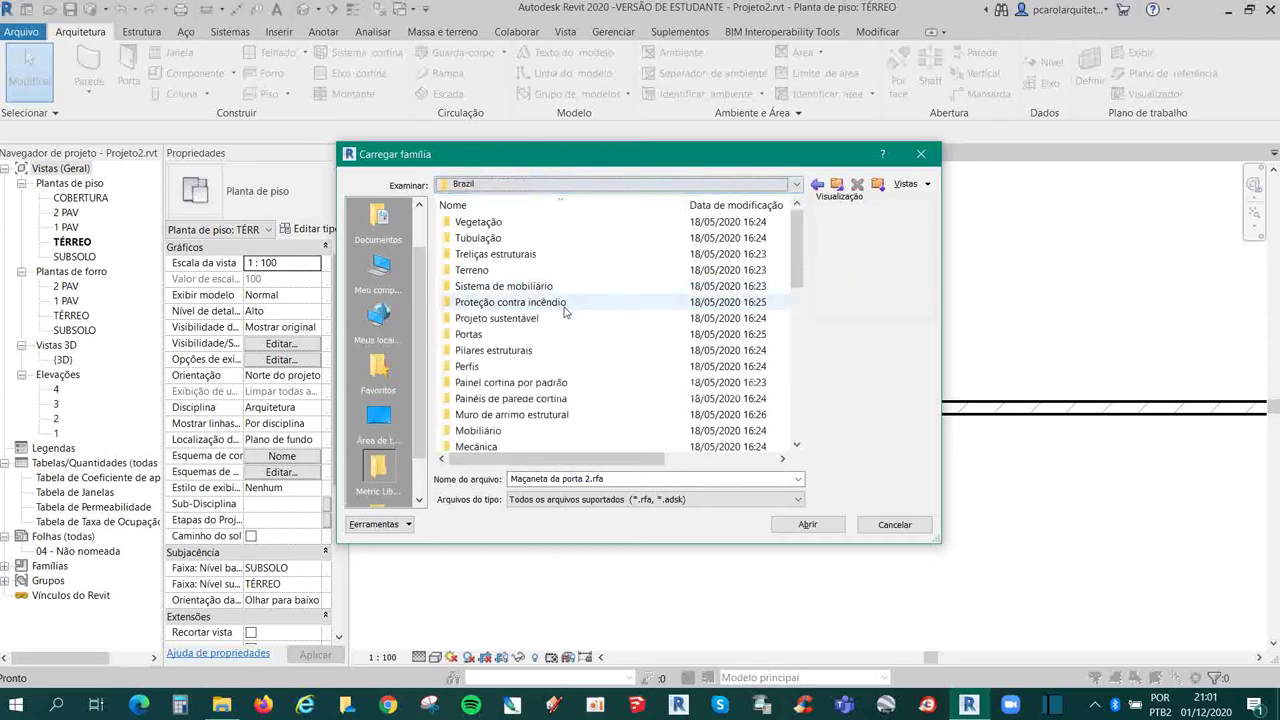
pyautogui.doubleClick(478, 334)
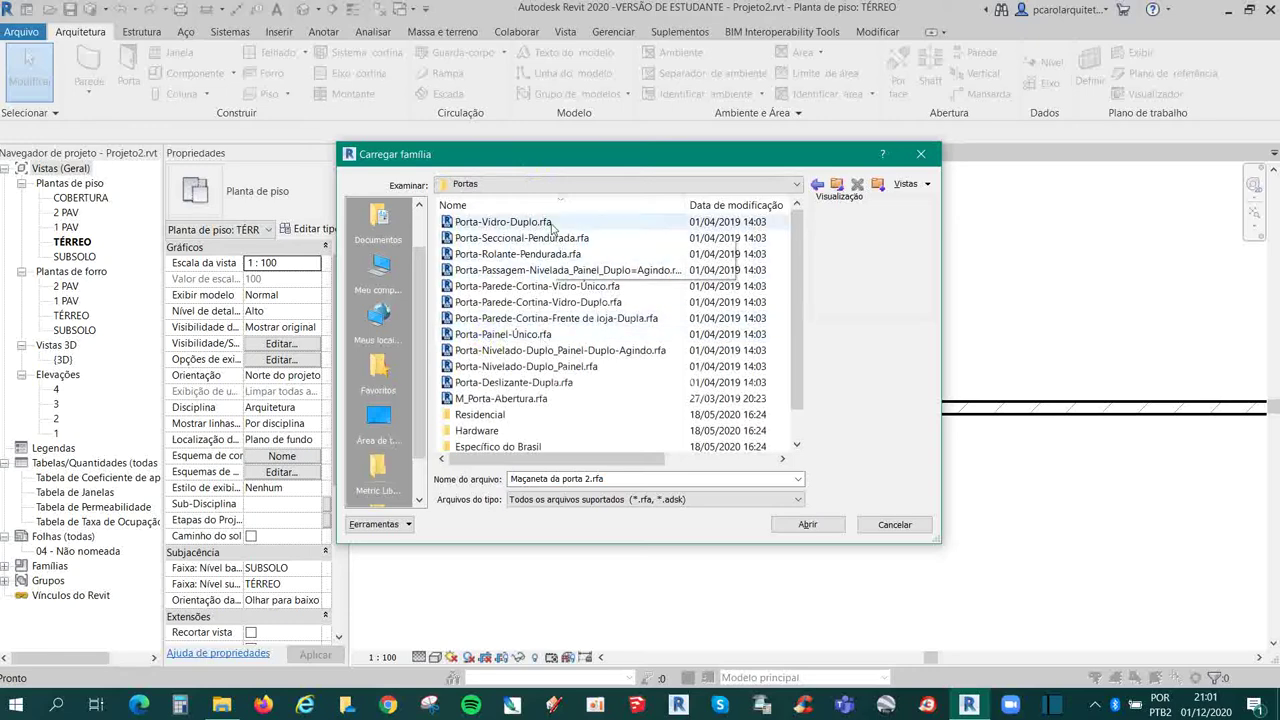
pyautogui.click(520, 222)
pyautogui.click(550, 270)
pyautogui.click(550, 288)
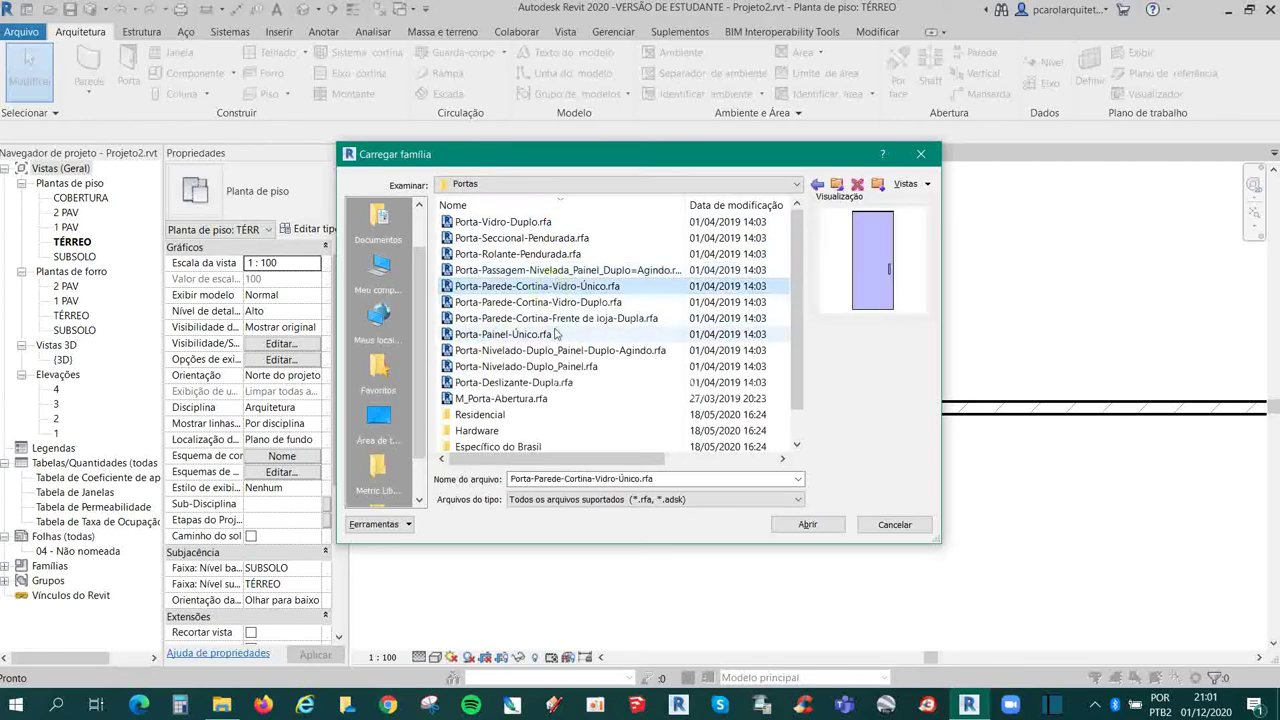
pyautogui.click(546, 334)
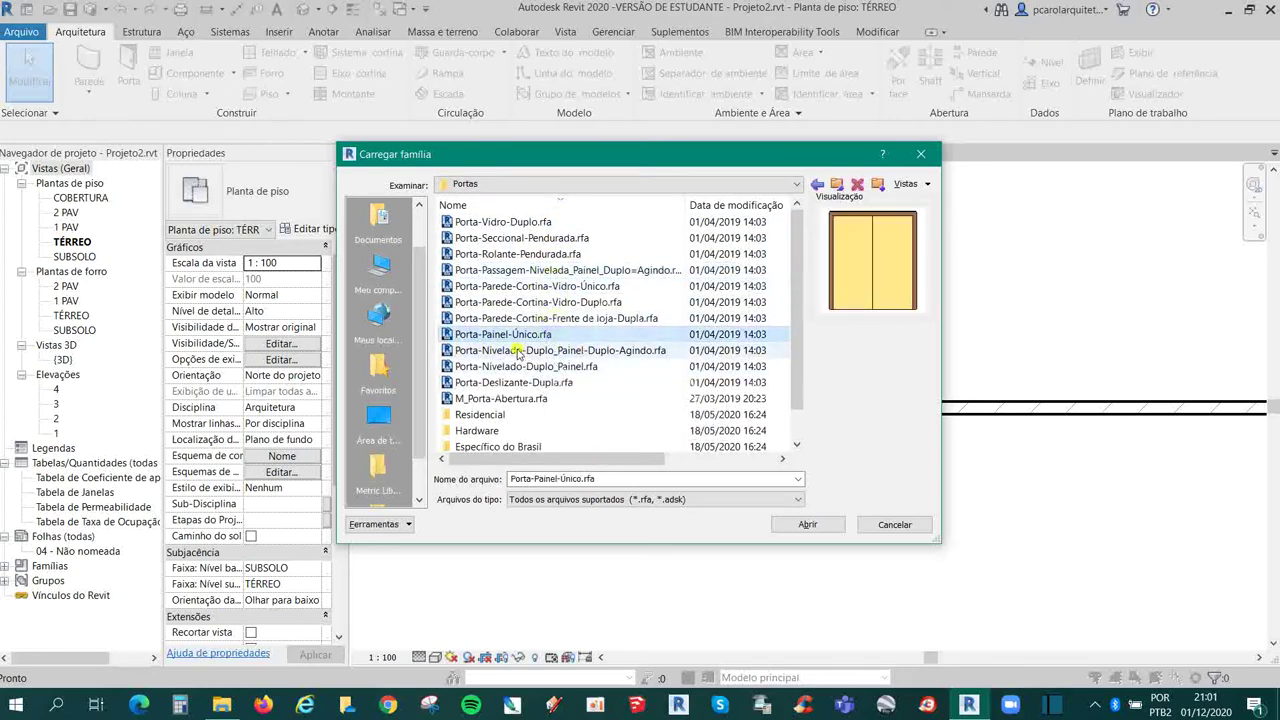
pyautogui.click(540, 350)
pyautogui.click(512, 382)
pyautogui.scroll(-1, 525, 390)
# Step: Reopen the Residencial folder and compare previews of the wooden internal doors and garage doors
pyautogui.doubleClick(494, 382)
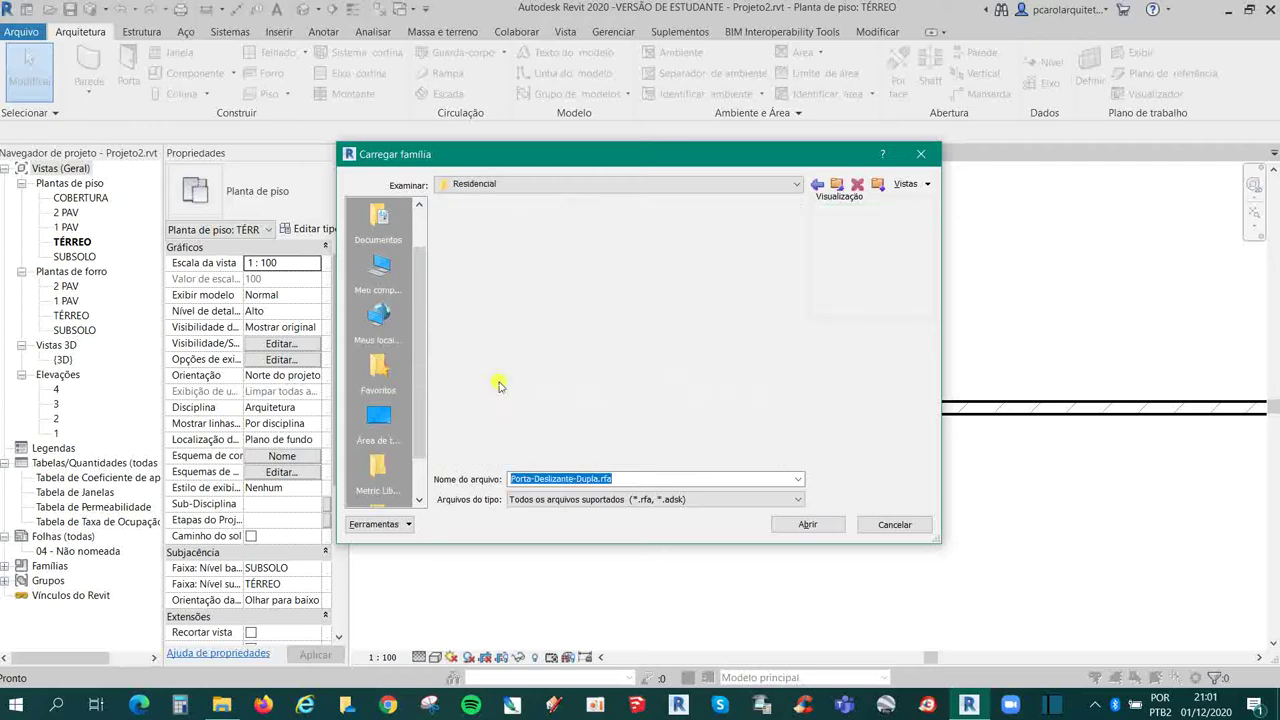
pyautogui.click(497, 288)
pyautogui.click(500, 270)
pyautogui.click(507, 254)
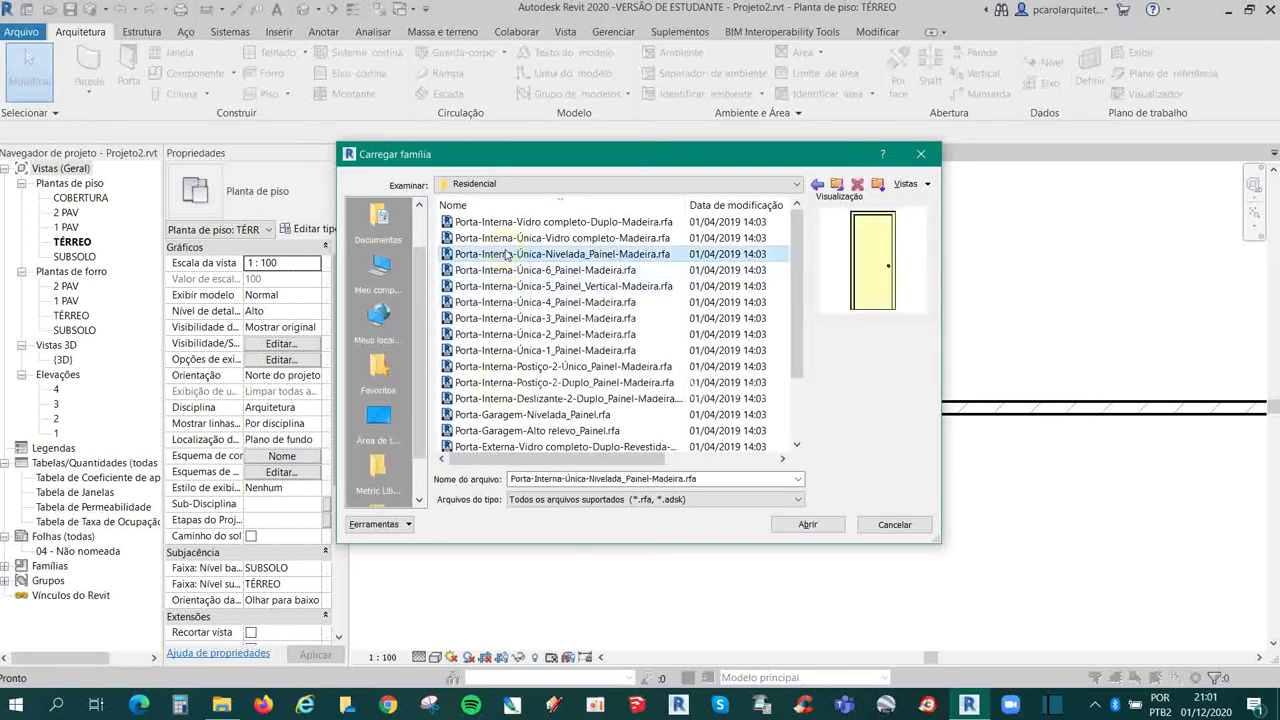
pyautogui.click(506, 302)
pyautogui.click(506, 334)
pyautogui.click(510, 414)
pyautogui.scroll(-3, 510, 414)
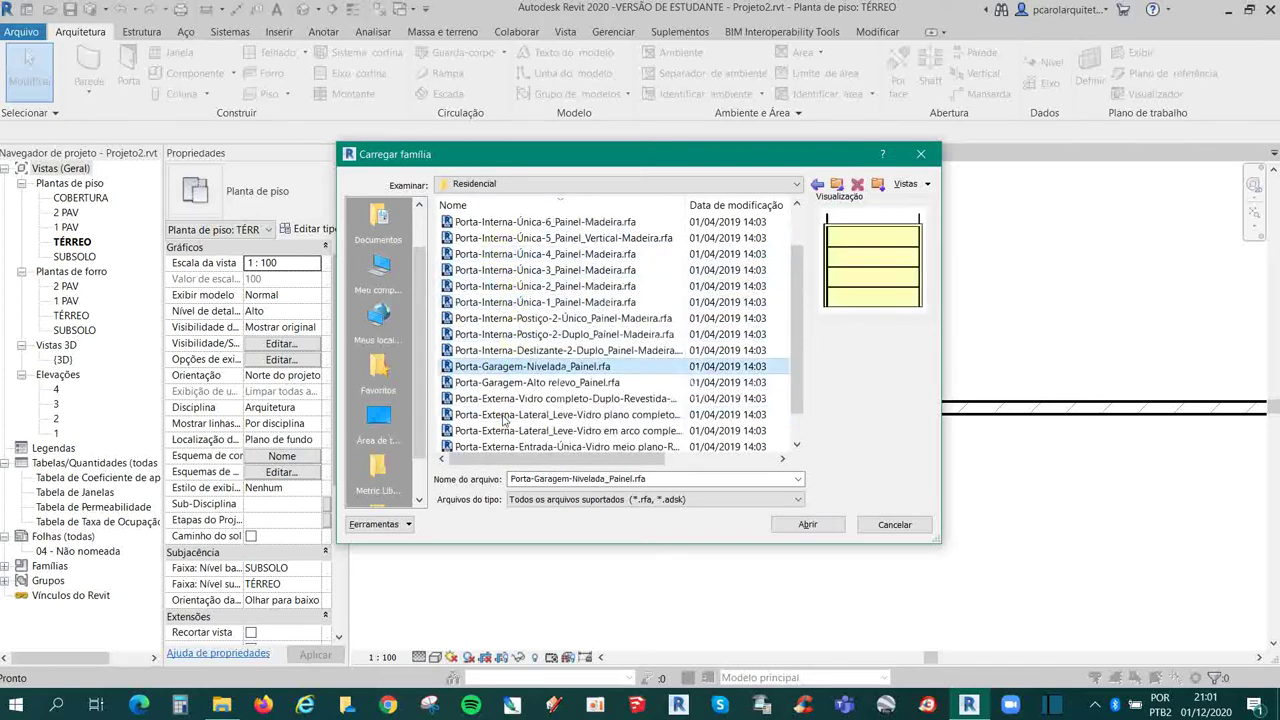
pyautogui.click(506, 382)
# Step: Load the Porta-Externa-Entrada-Única-Vidro meio plano-Revestida_Madeira family from the Residencial folder and accept the type selection
pyautogui.click(507, 414)
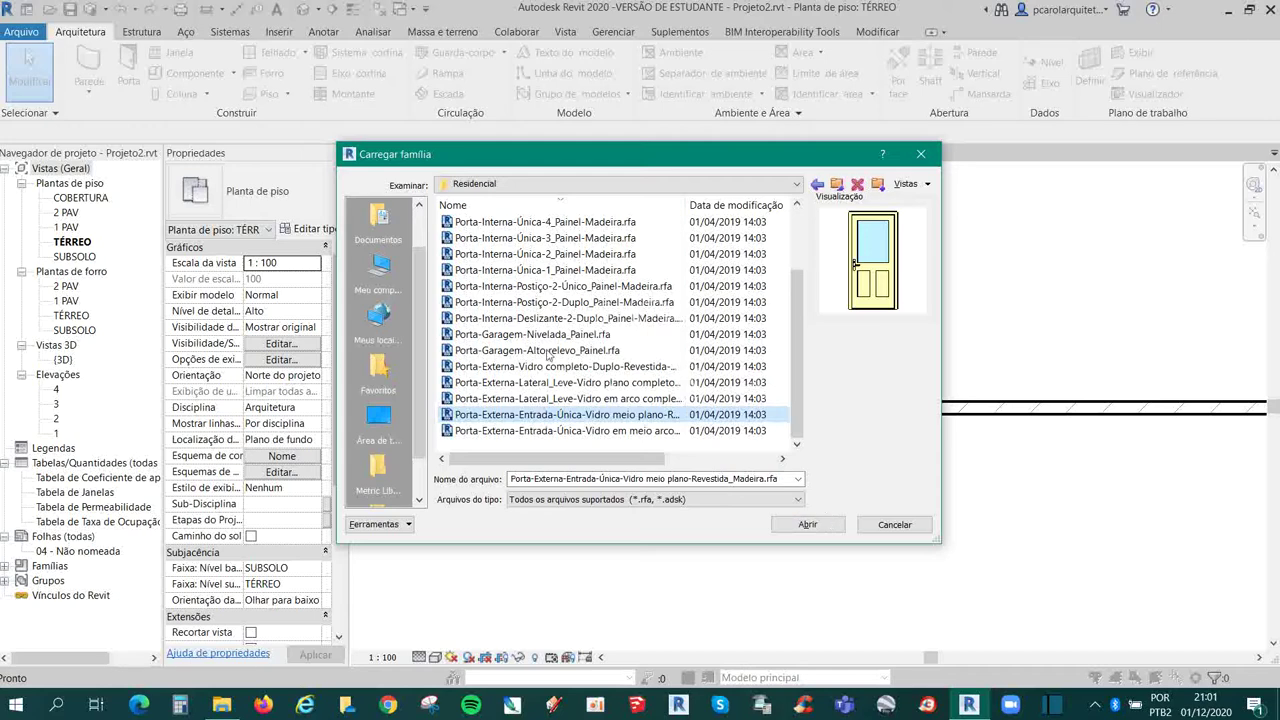
pyautogui.click(525, 186)
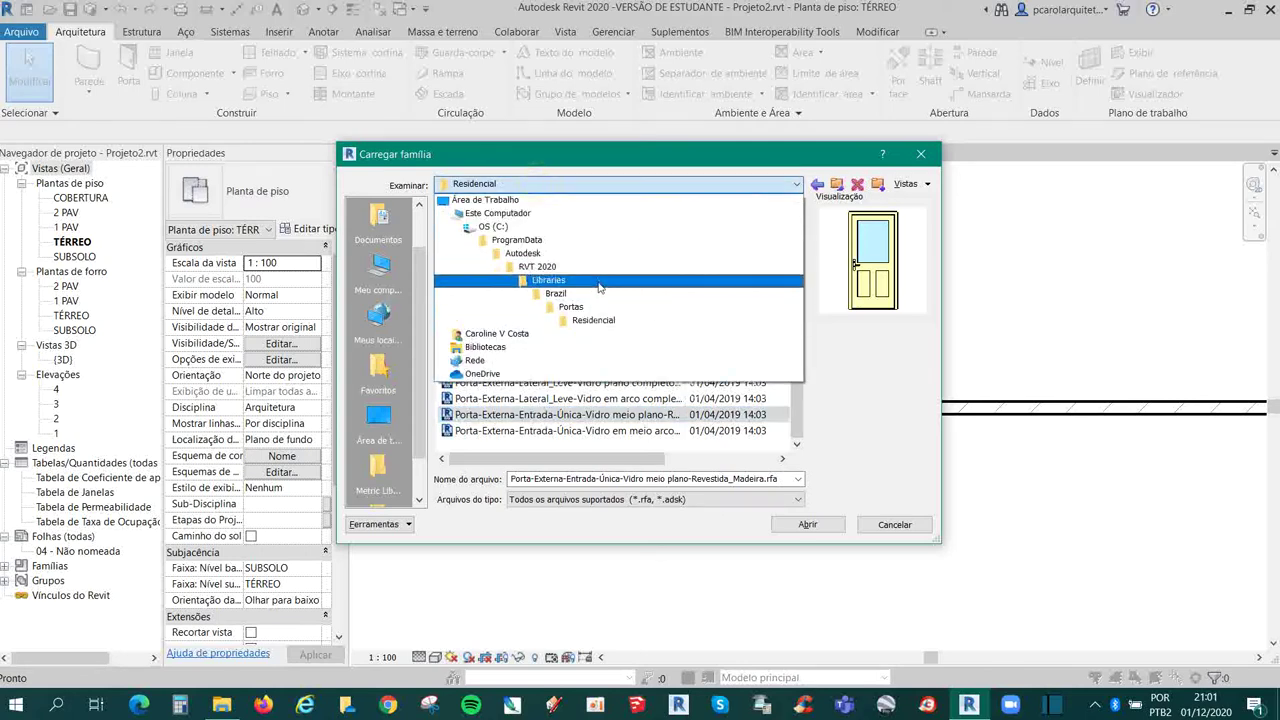
pyautogui.click(826, 522)
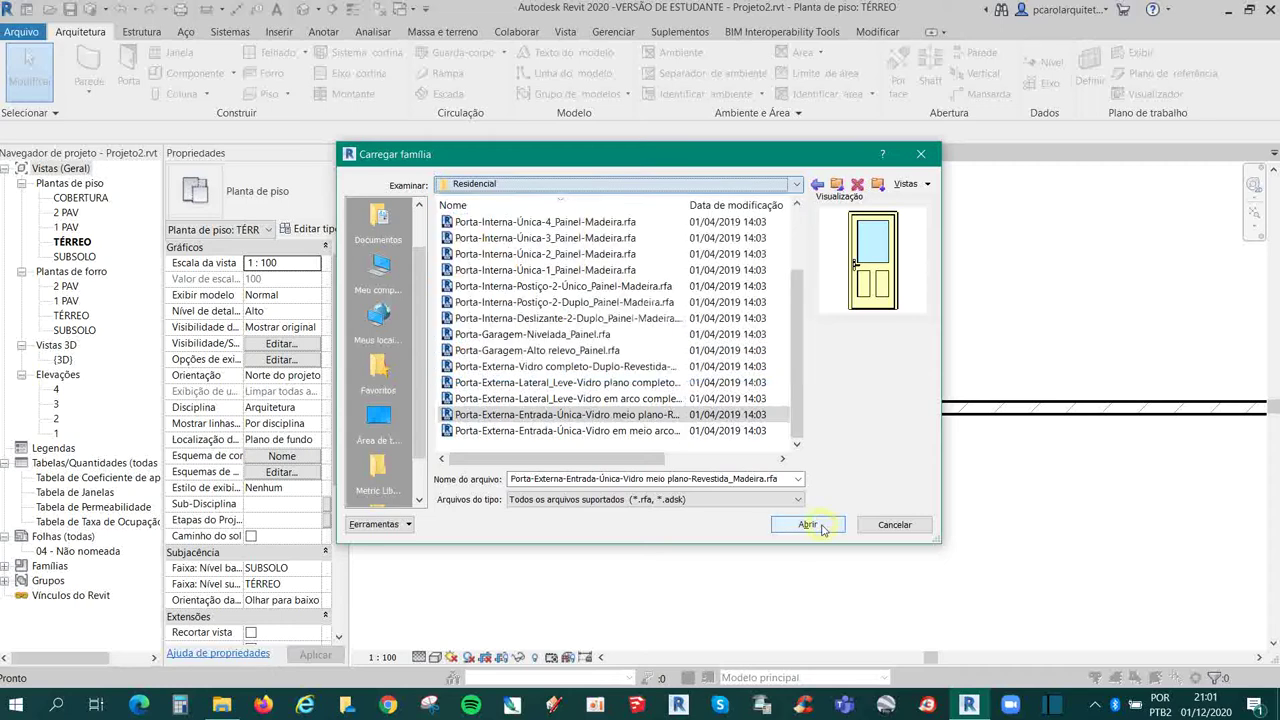
pyautogui.click(810, 524)
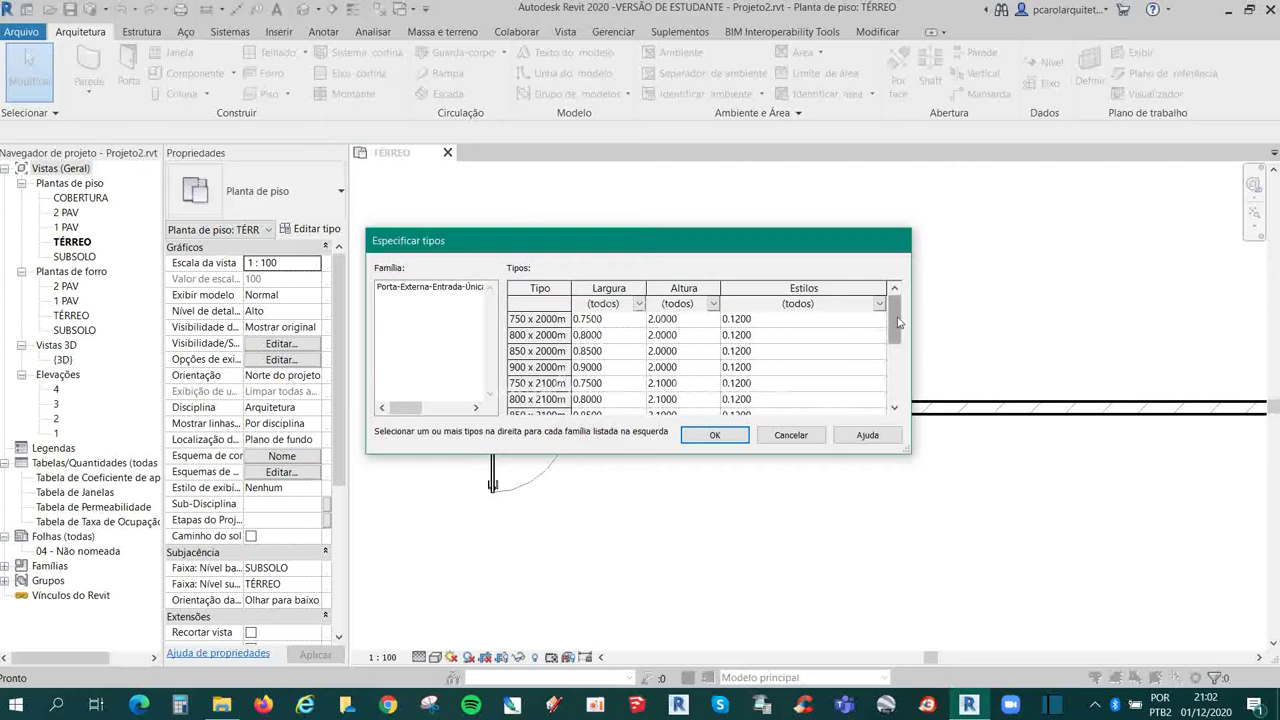
pyautogui.moveTo(898, 321)
pyautogui.mouseDown()
pyautogui.moveTo(904, 380)
pyautogui.moveTo(900, 318)
pyautogui.mouseUp()
pyautogui.click(714, 436)
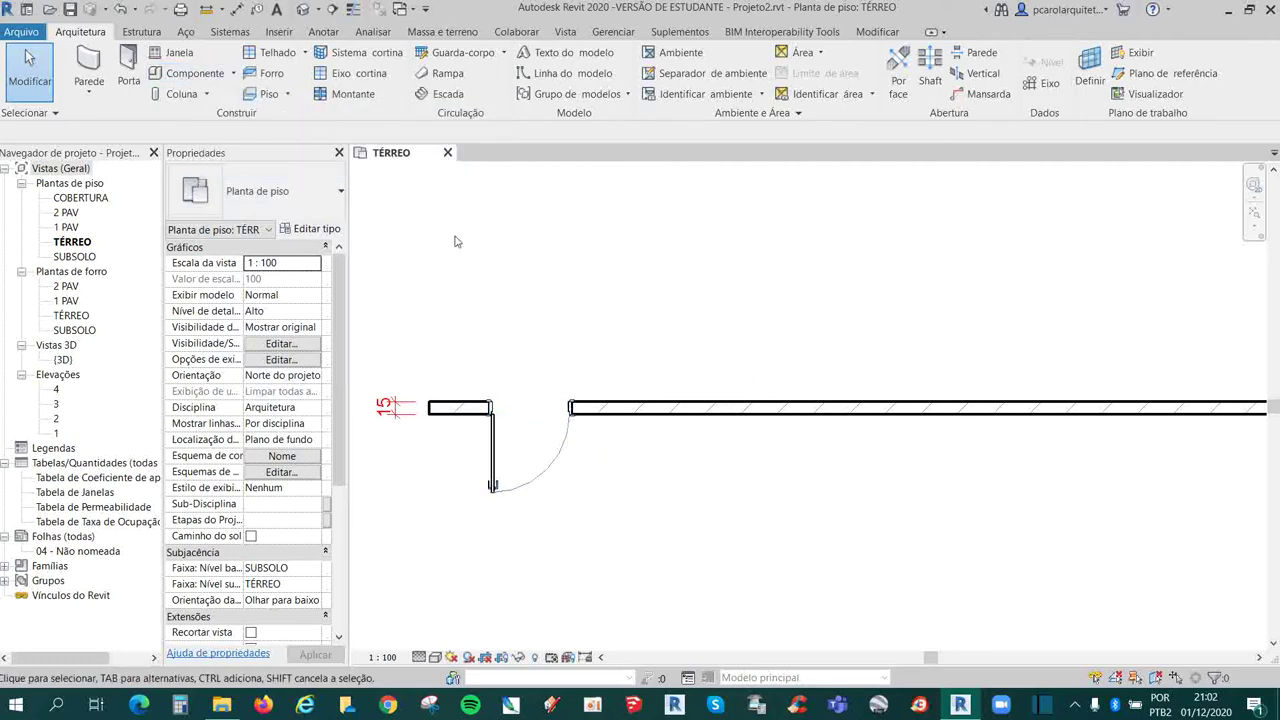
pyautogui.click(183, 79)
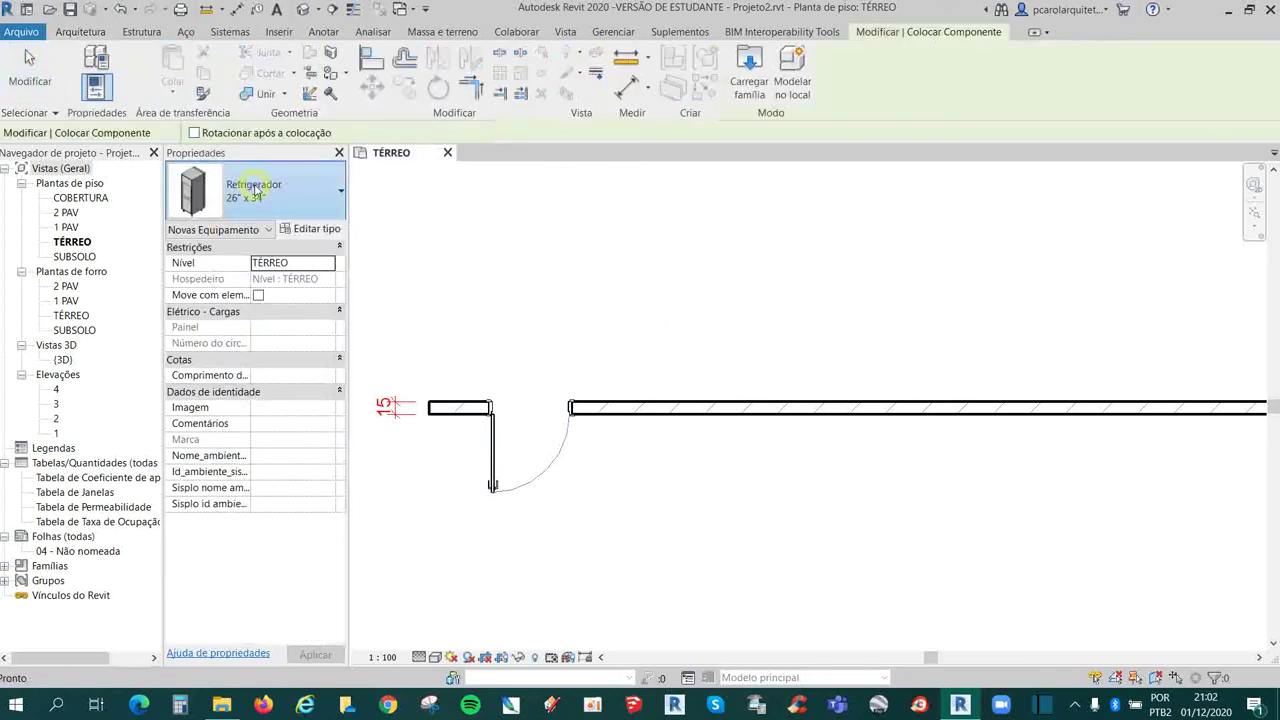
pyautogui.click(270, 195)
pyautogui.scroll(15, 300, 309)
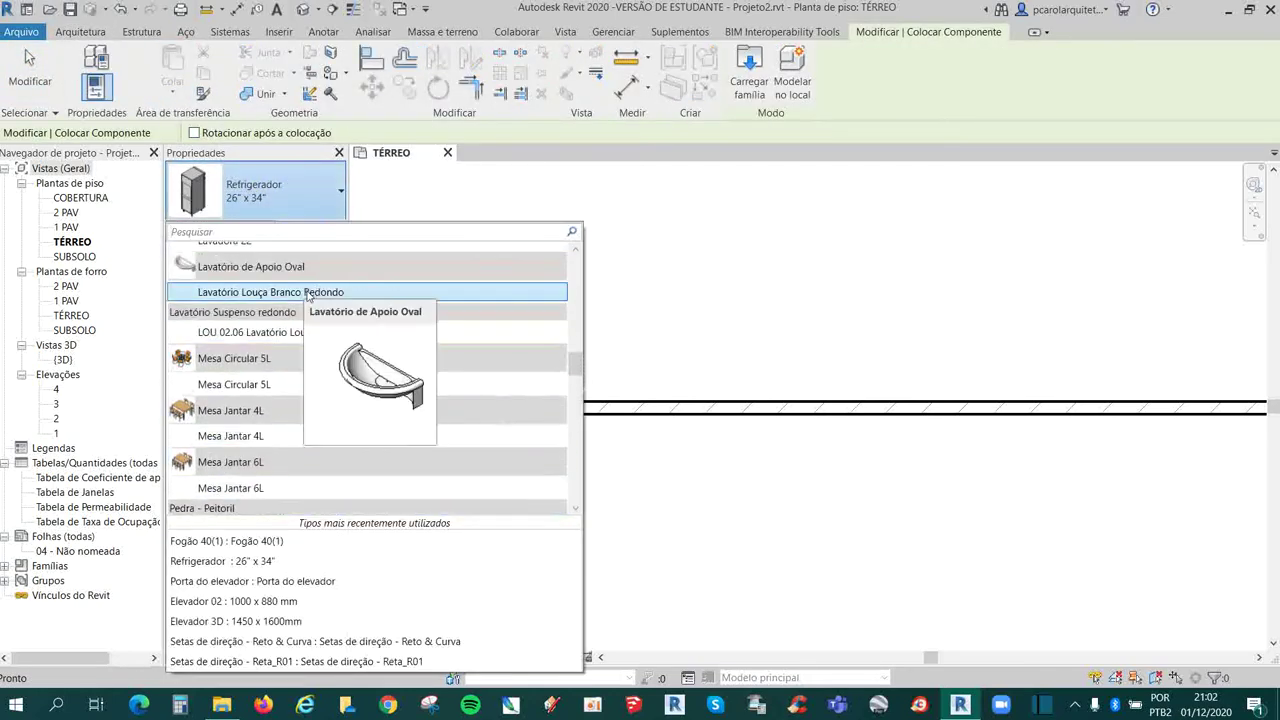
pyautogui.scroll(8, 322, 316)
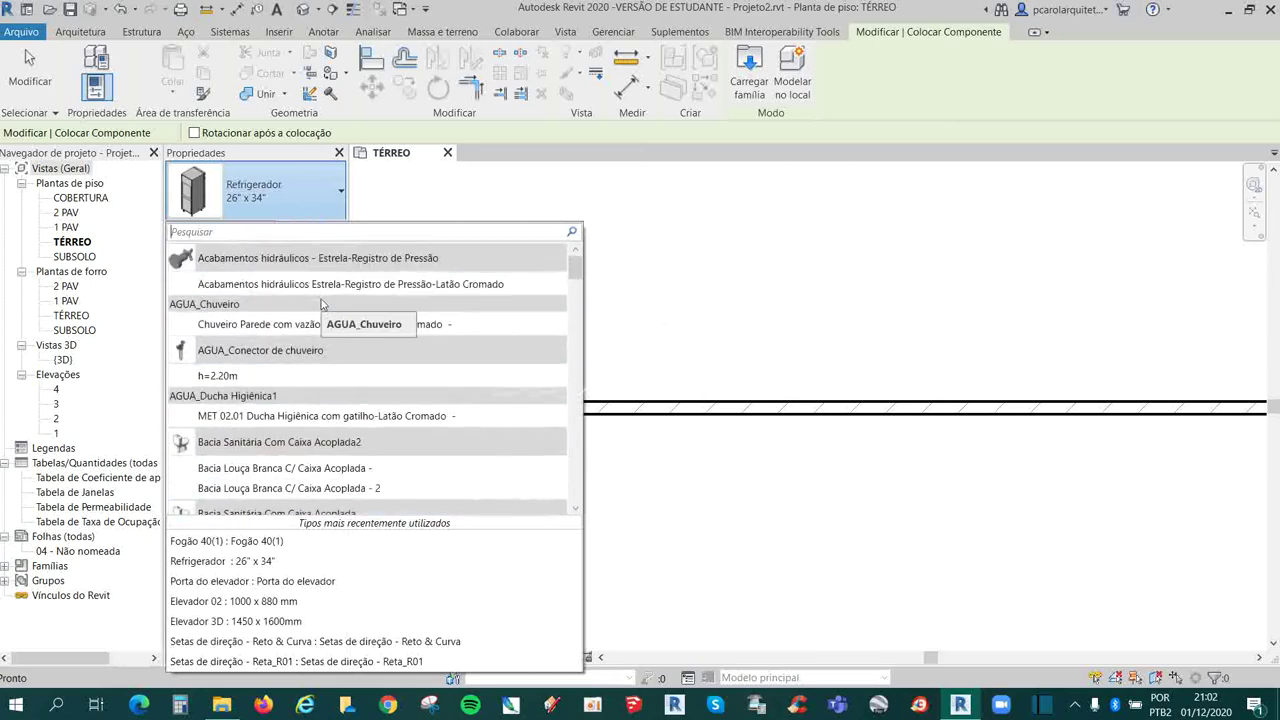
pyautogui.moveTo(577, 274); pyautogui.dragTo(577, 277)
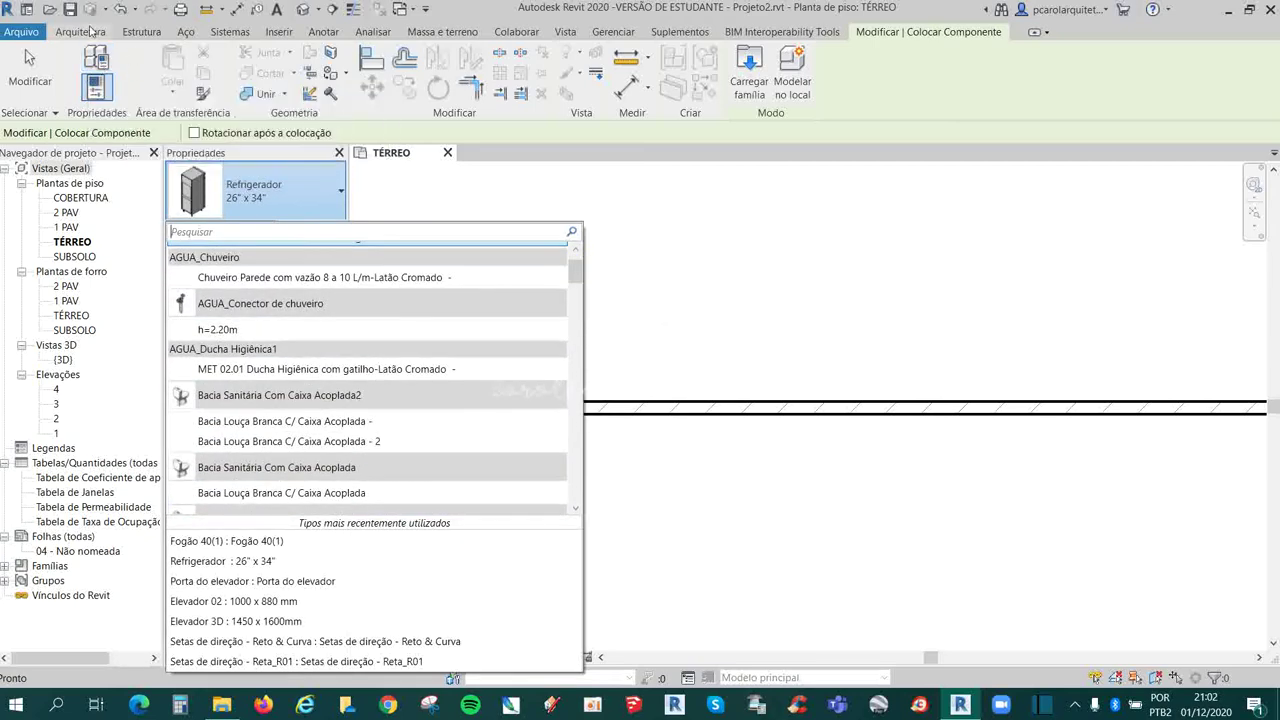
# Step: Place a Porta-Externa-Entrada-Única-Vidro meio plano-Revestida_Madeira 900 x 2000mm door in the wall, about 0.40 m to the right of the PM door
pyautogui.click(90, 31)
pyautogui.click(110, 55)
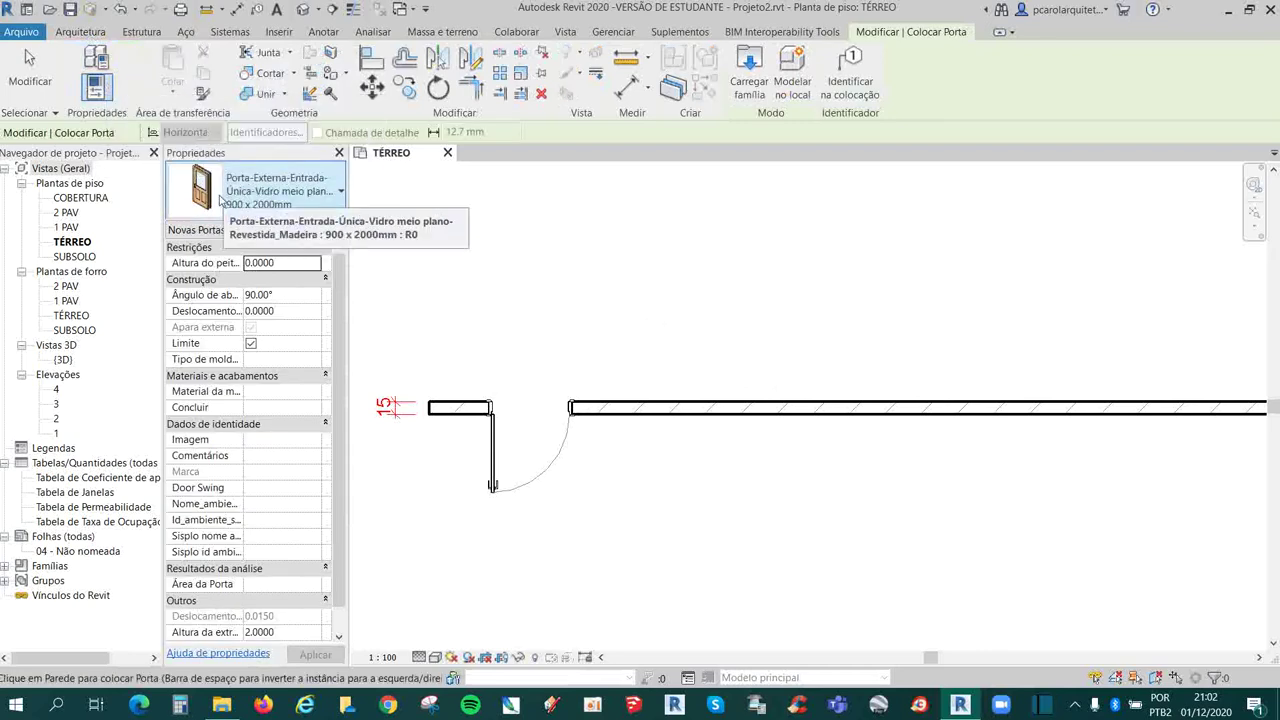
pyautogui.click(328, 192)
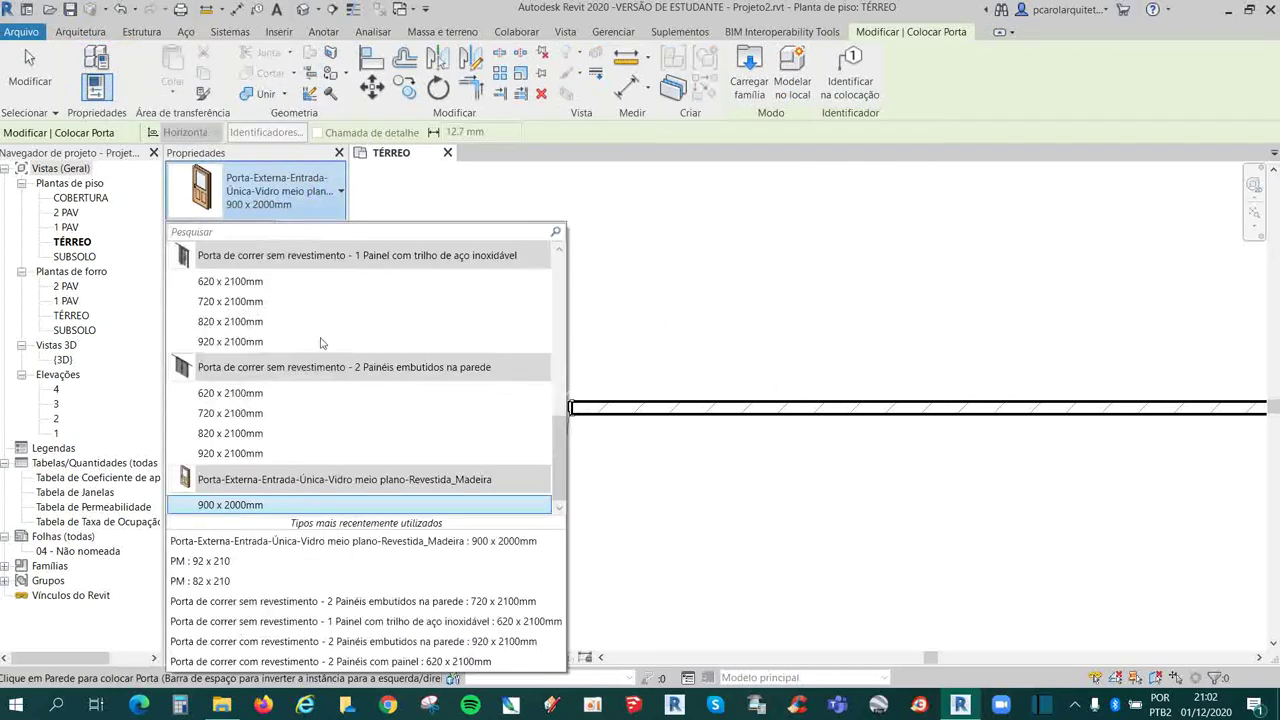
pyautogui.click(235, 507)
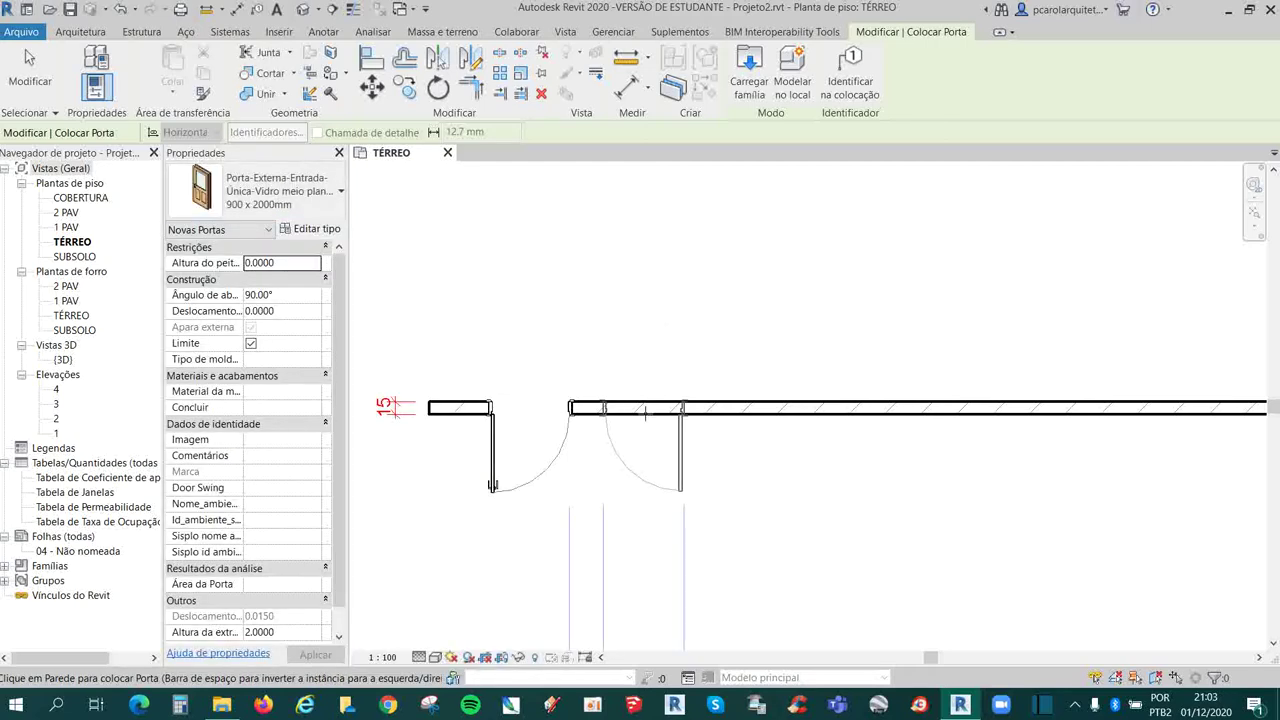
pyautogui.scroll(-6, 645, 413)
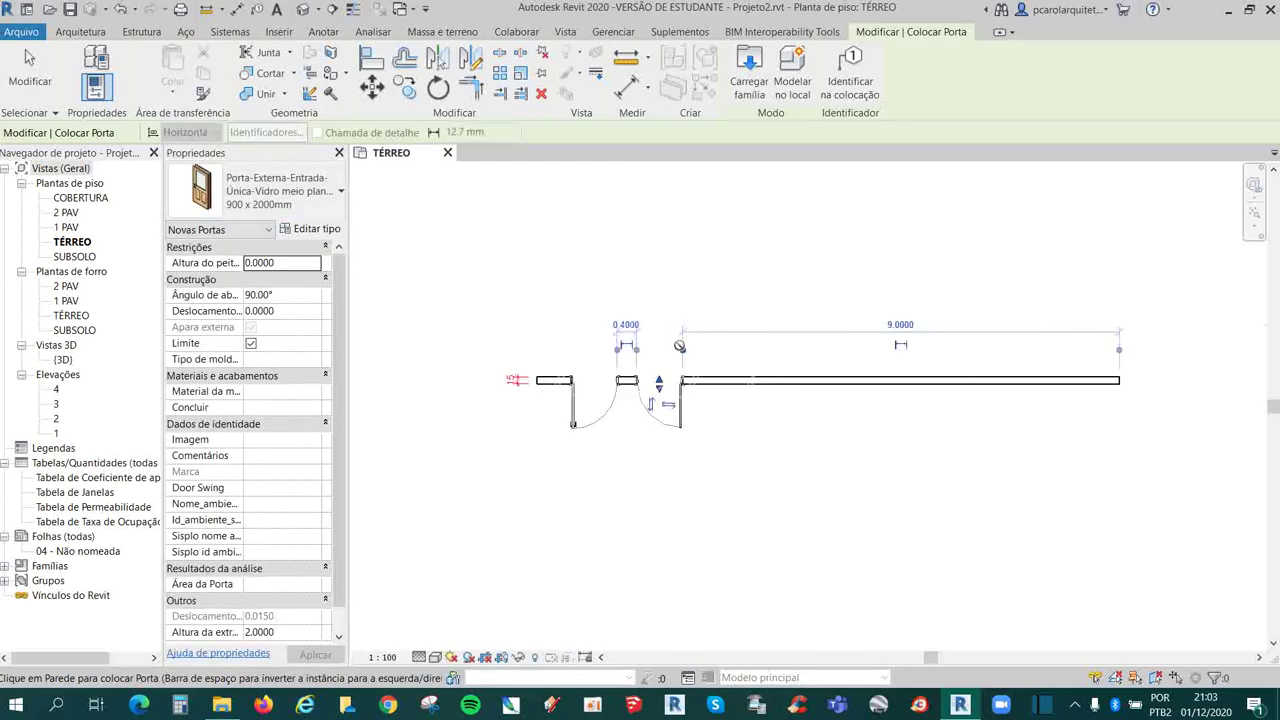
pyautogui.scroll(5, 704, 398)
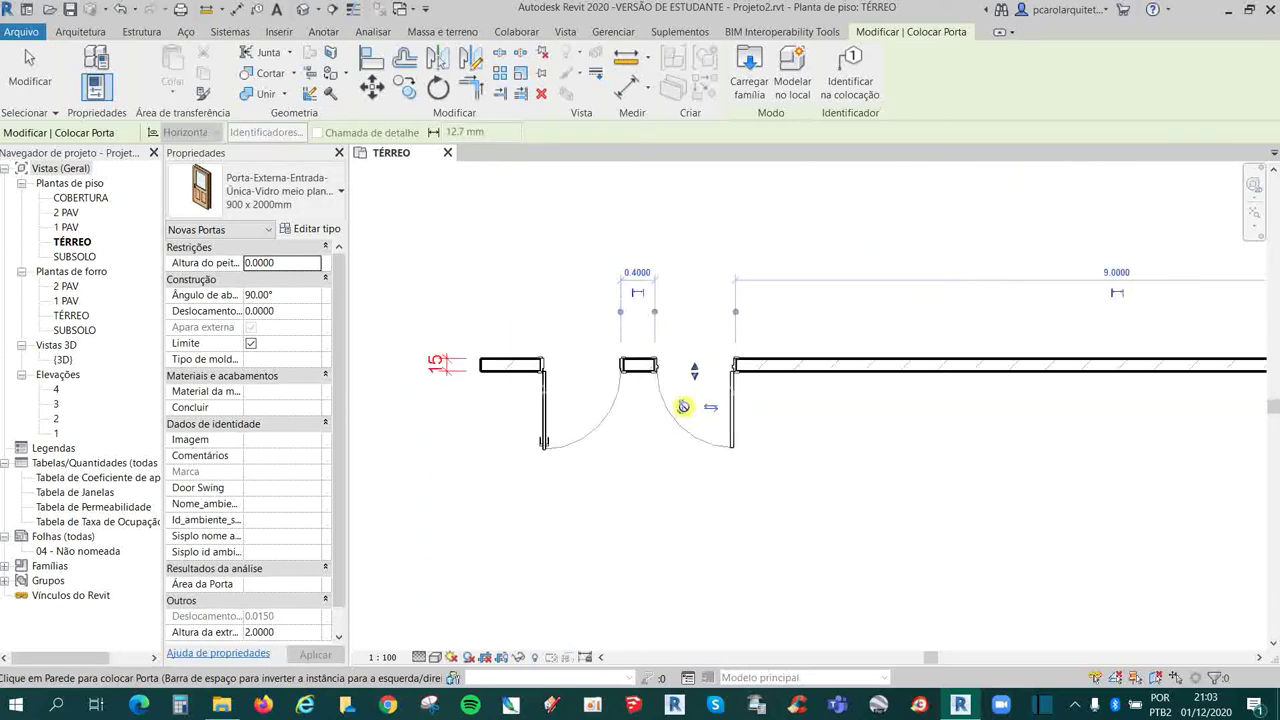
# Step: Flip the new external door and the PM door so both swing toward the upper side of the wall
pyautogui.press('space')
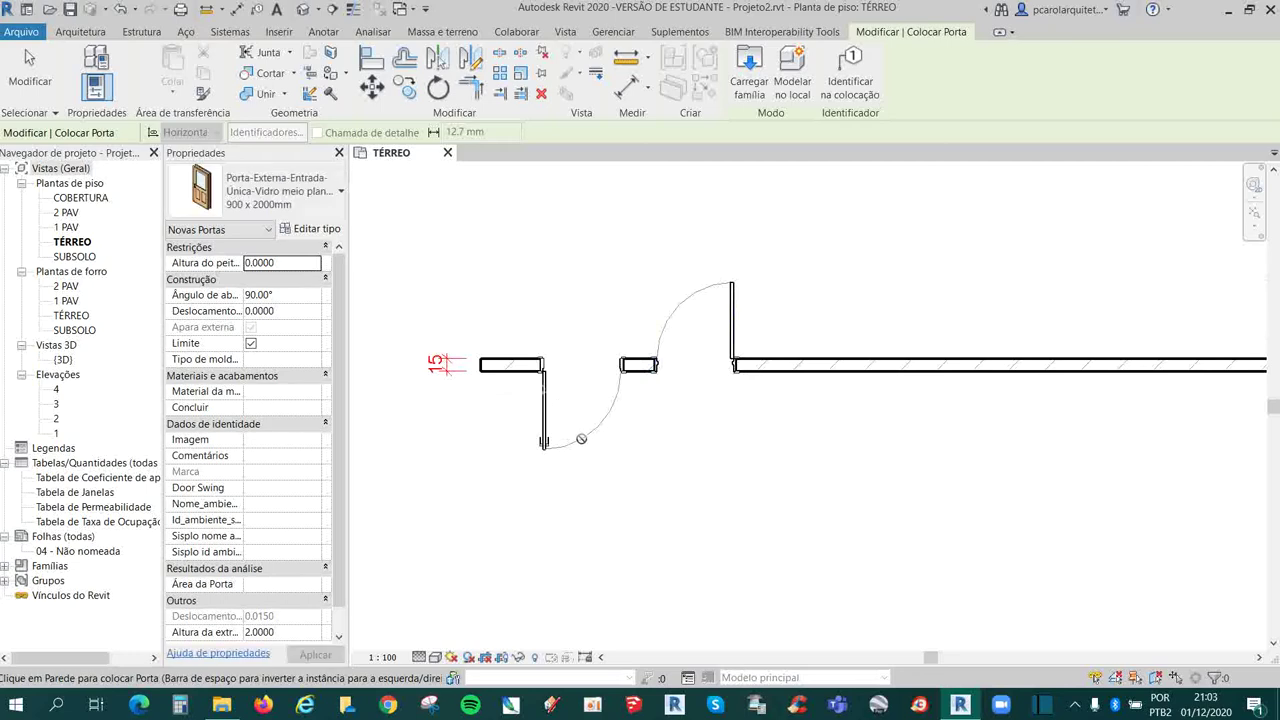
pyautogui.press('Escape')
pyautogui.click(581, 437)
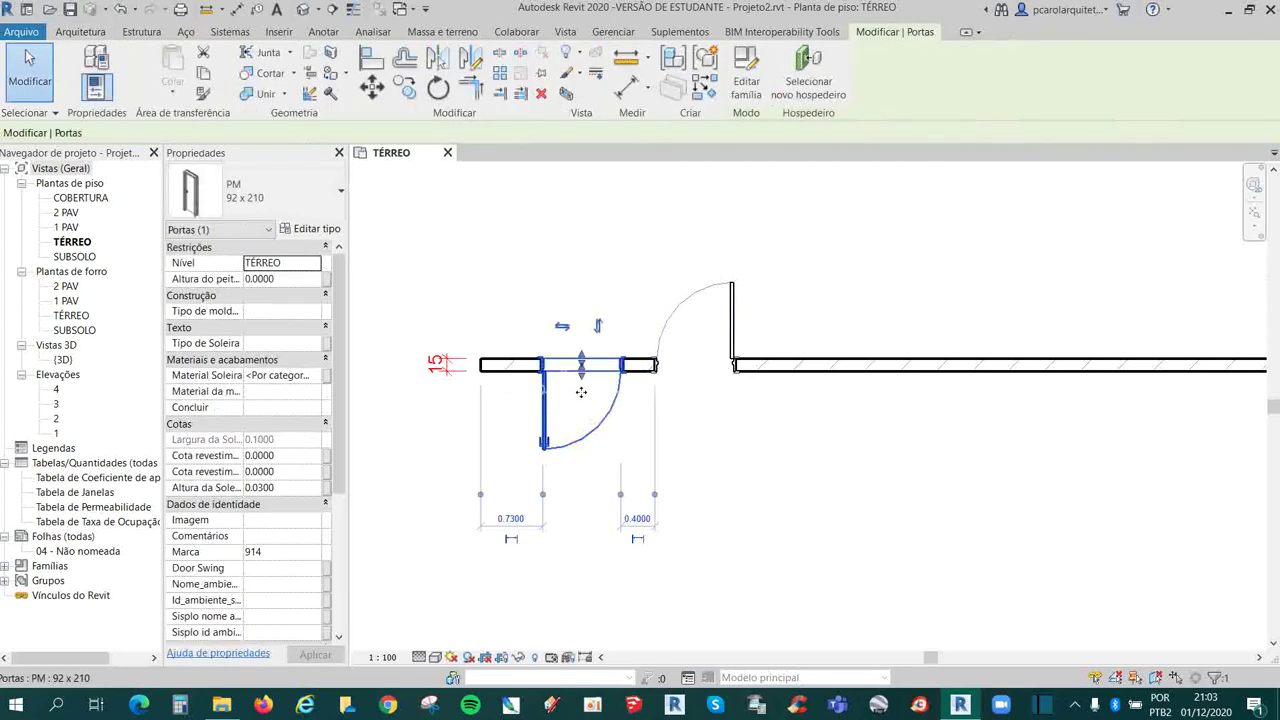
pyautogui.click(596, 329)
pyautogui.scroll(-5, 645, 485)
pyautogui.click(672, 468)
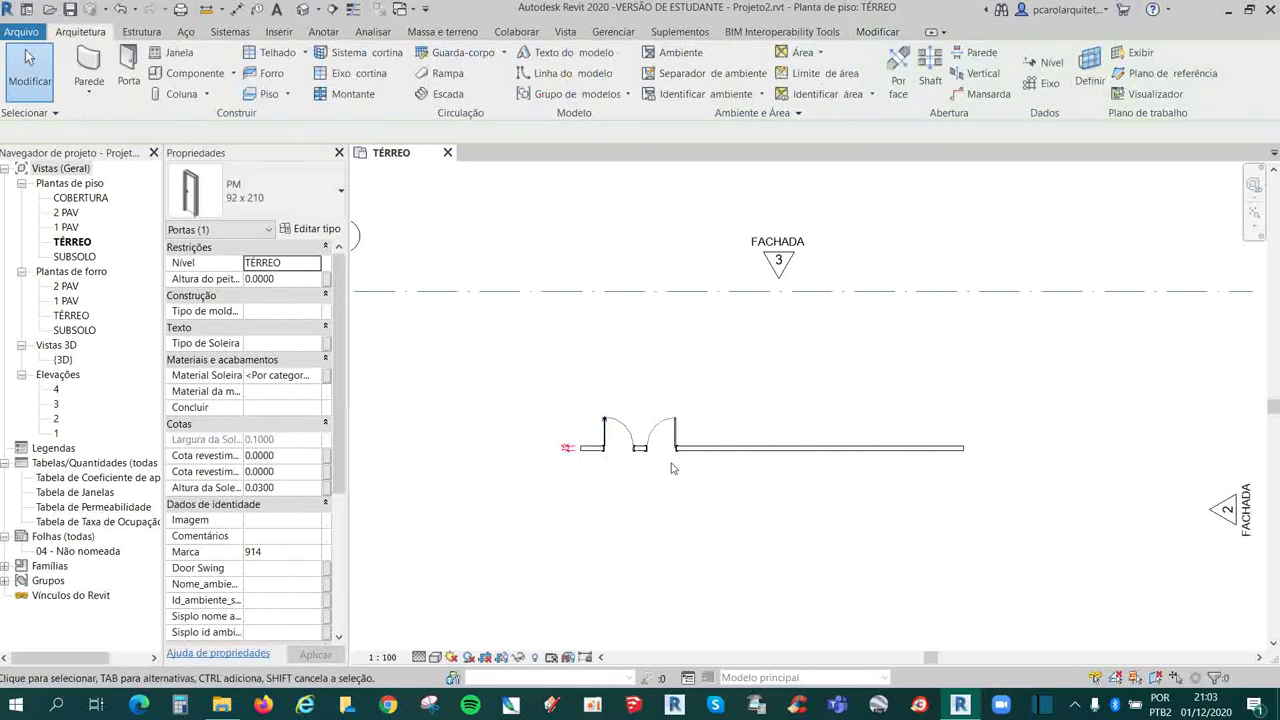
# Step: Open elevation 3 from the FACHADA 3 marker above the wall and inspect the two doors there
pyautogui.scroll(-1, 645, 408)
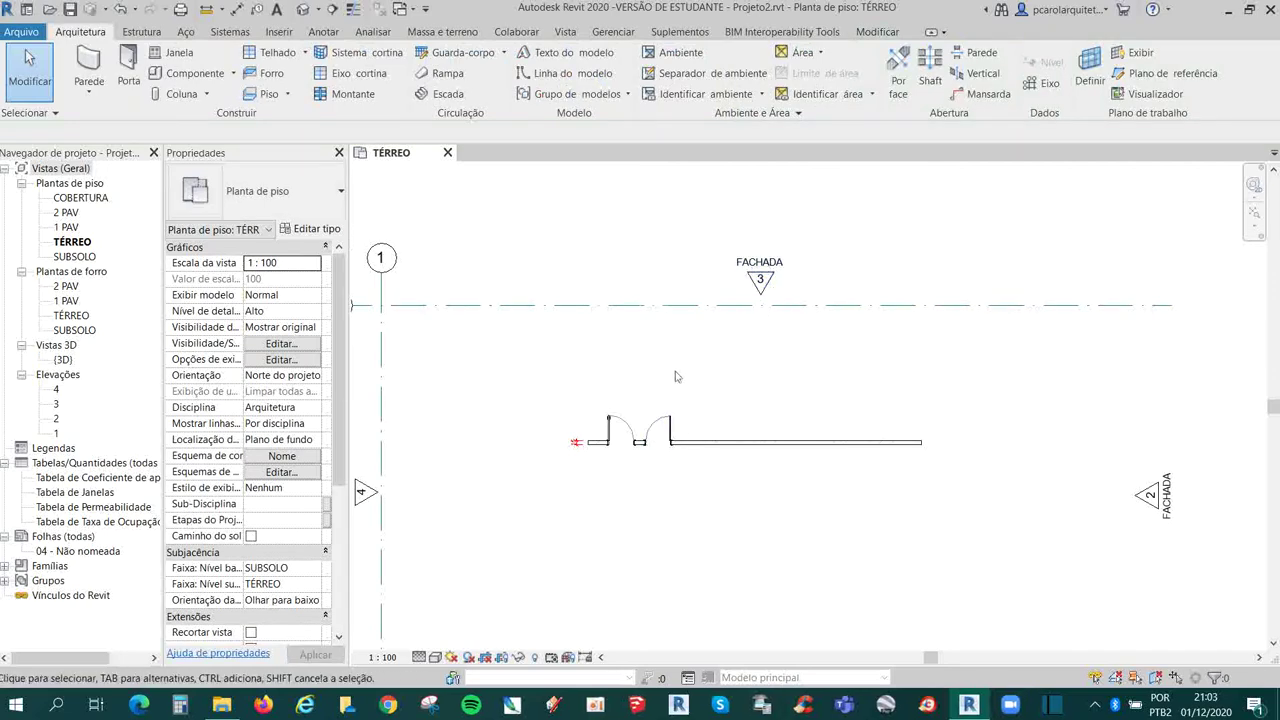
pyautogui.click(762, 282)
pyautogui.scroll(-3, 630, 320)
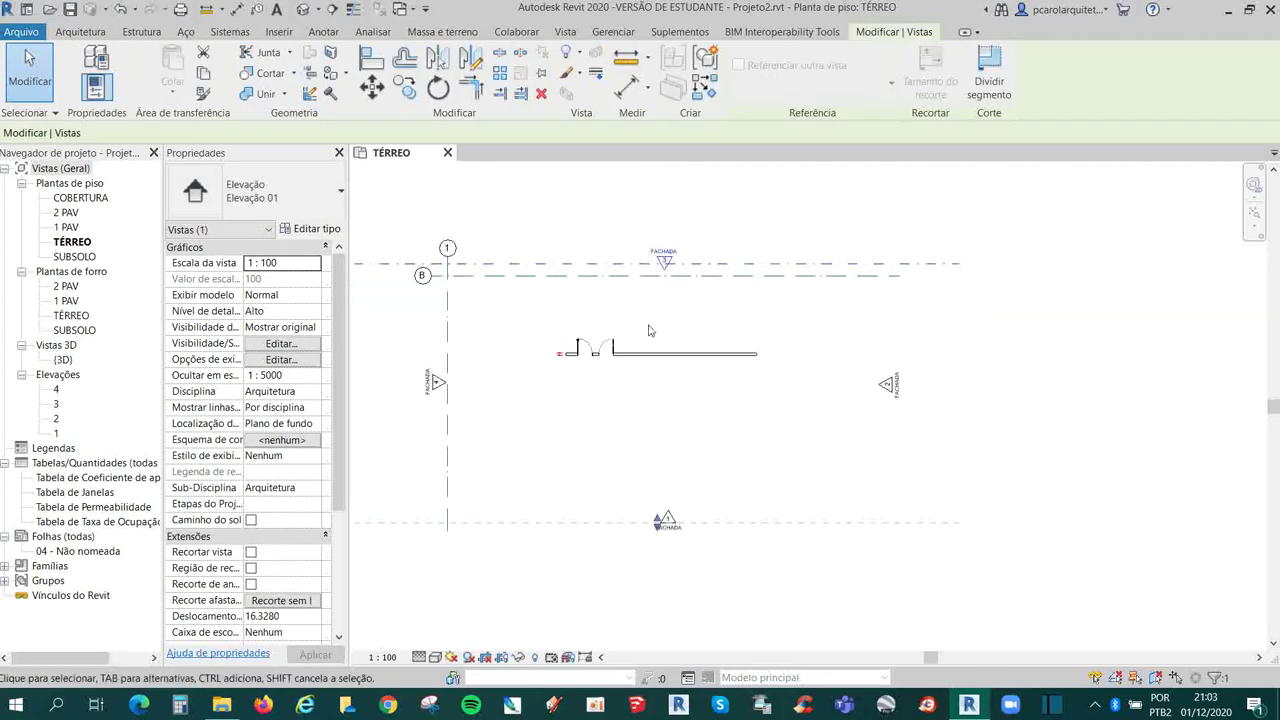
pyautogui.scroll(5, 618, 328)
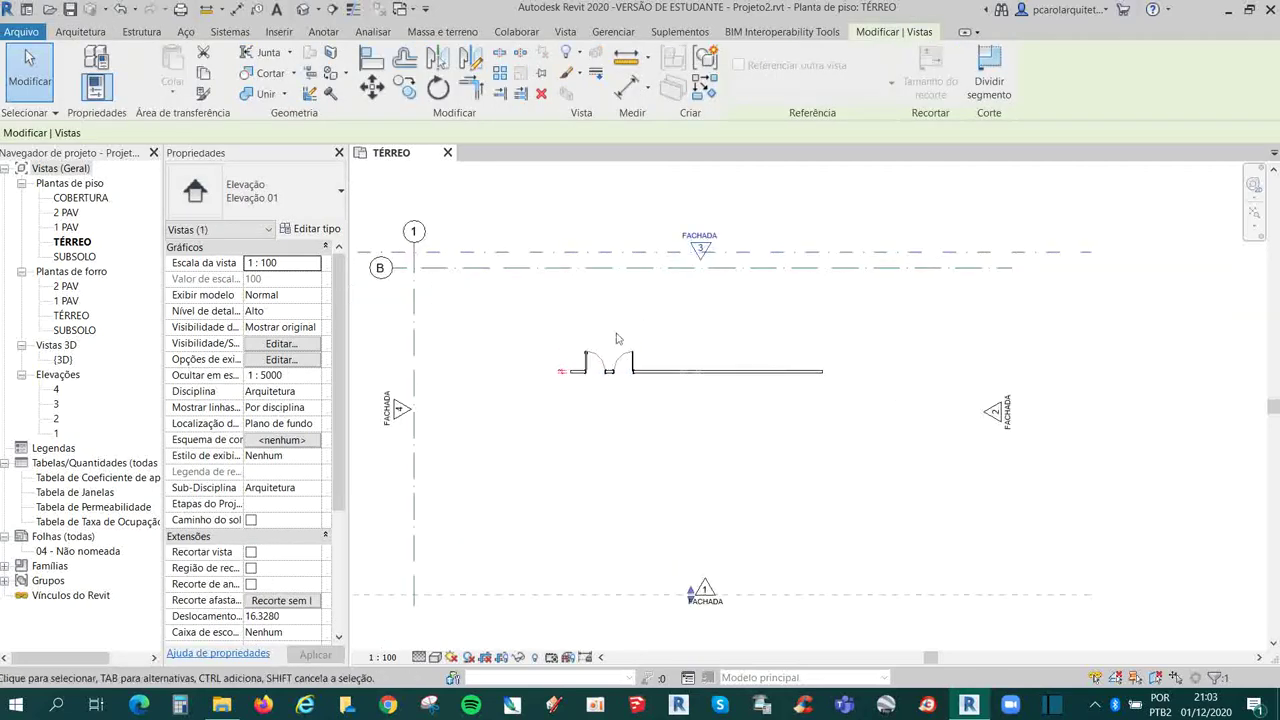
pyautogui.scroll(1, 573, 334)
pyautogui.click(740, 302)
pyautogui.doubleClick(768, 226)
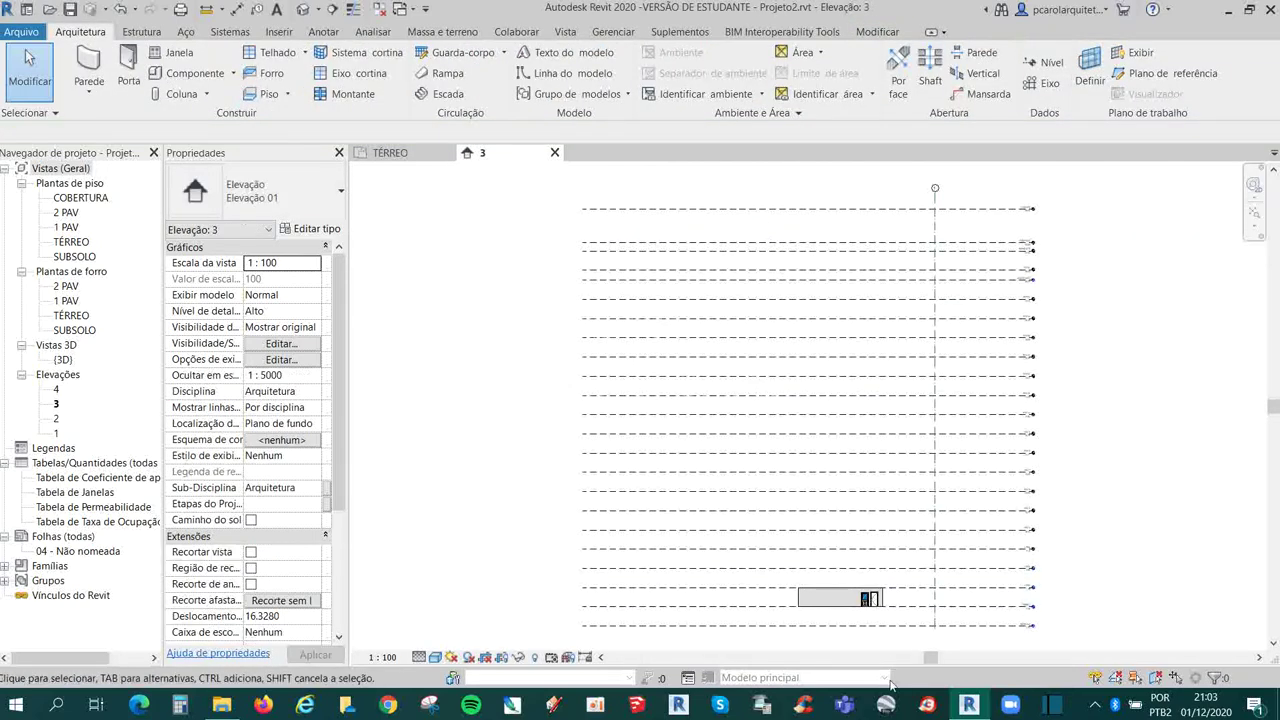
pyautogui.scroll(5, 912, 640)
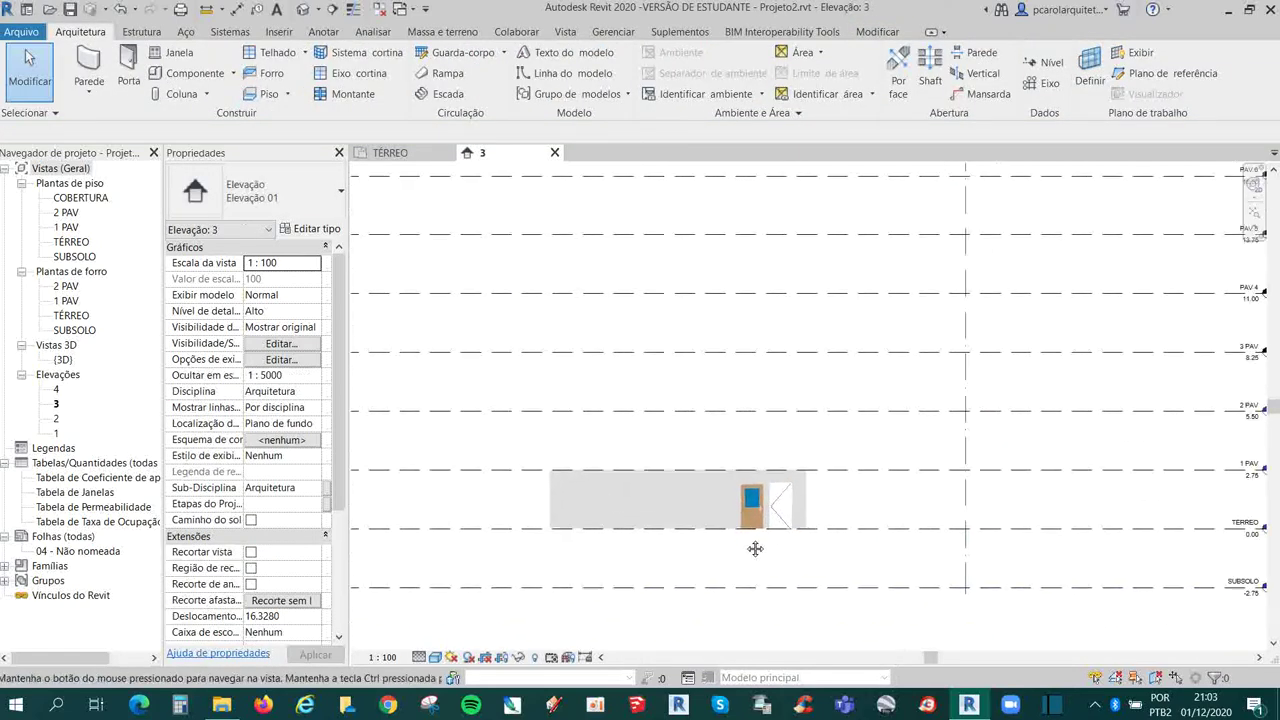
pyautogui.scroll(4, 646, 534)
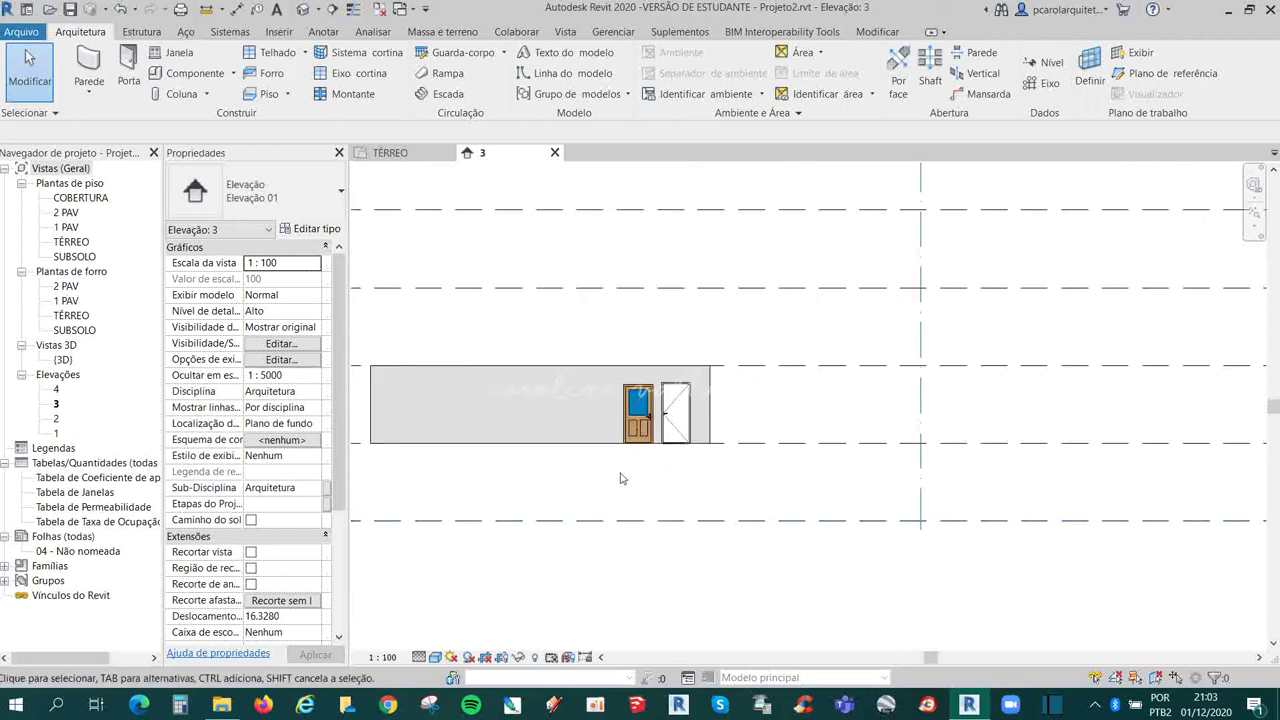
pyautogui.scroll(2, 663, 499)
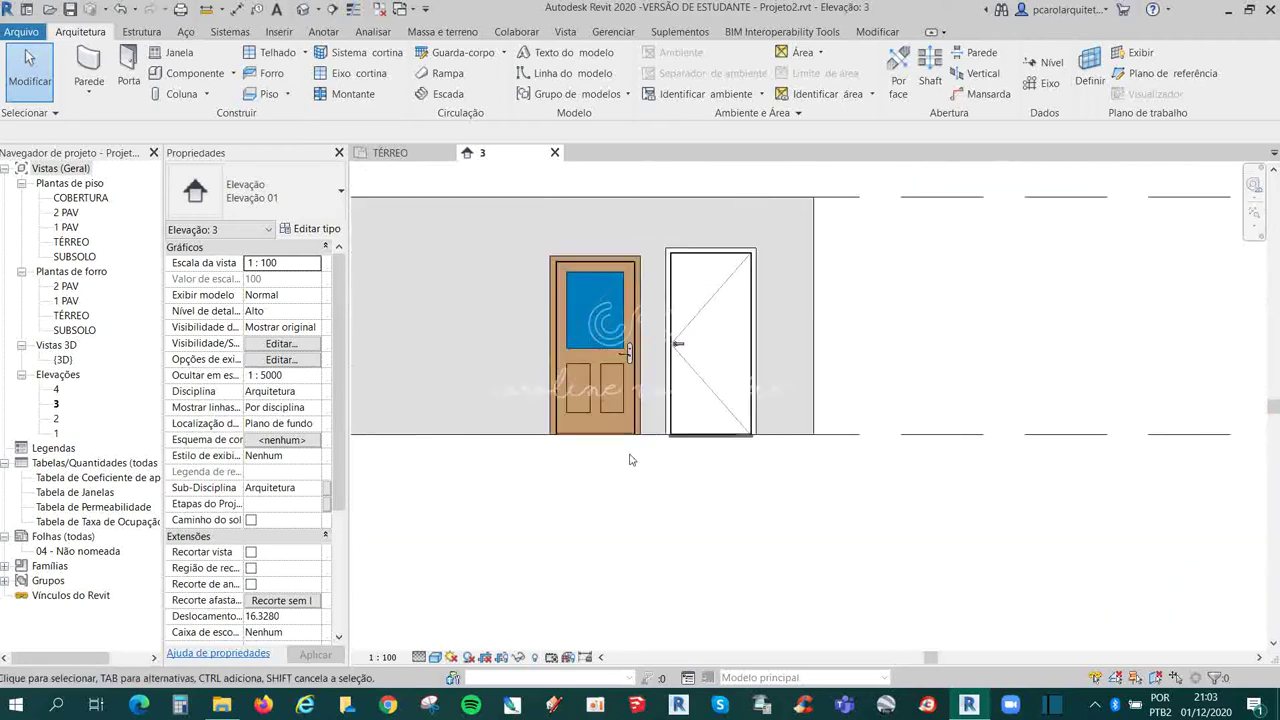
# Step: Change the PM 92 x 210 door in the elevation to type PA2 of the PA family
pyautogui.click(703, 290)
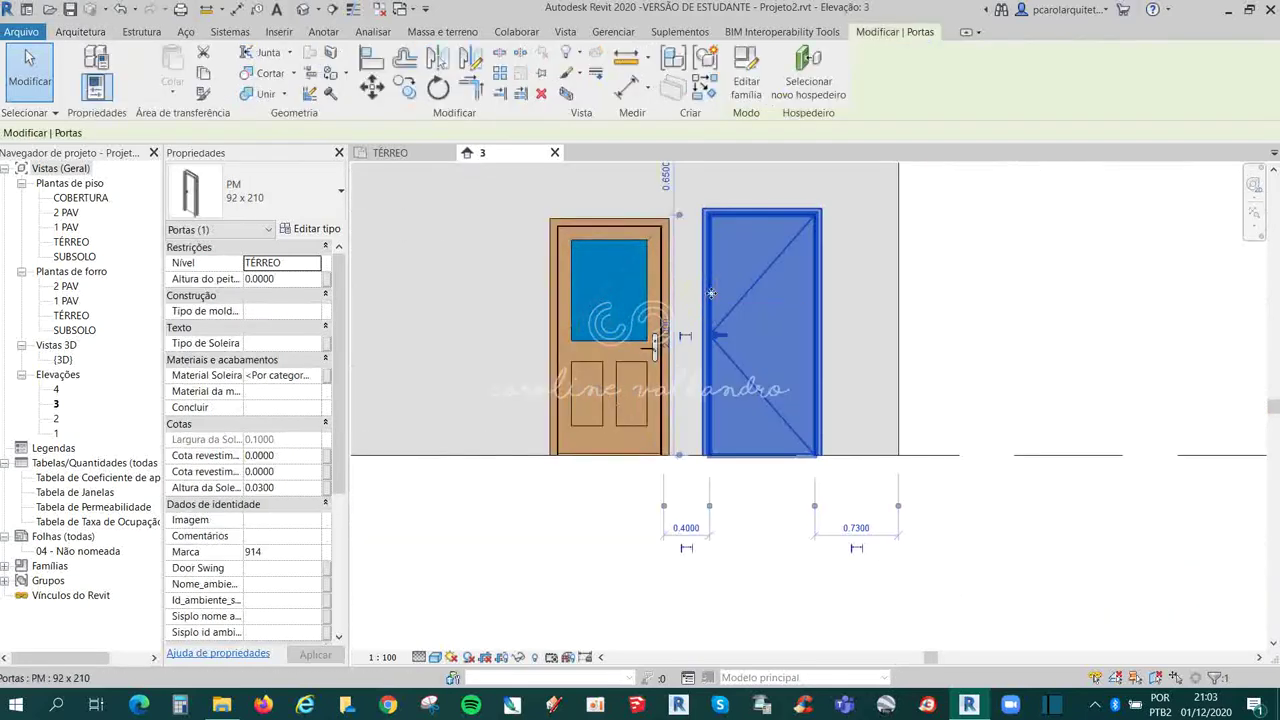
pyautogui.scroll(-1, 781, 399)
pyautogui.click(906, 403)
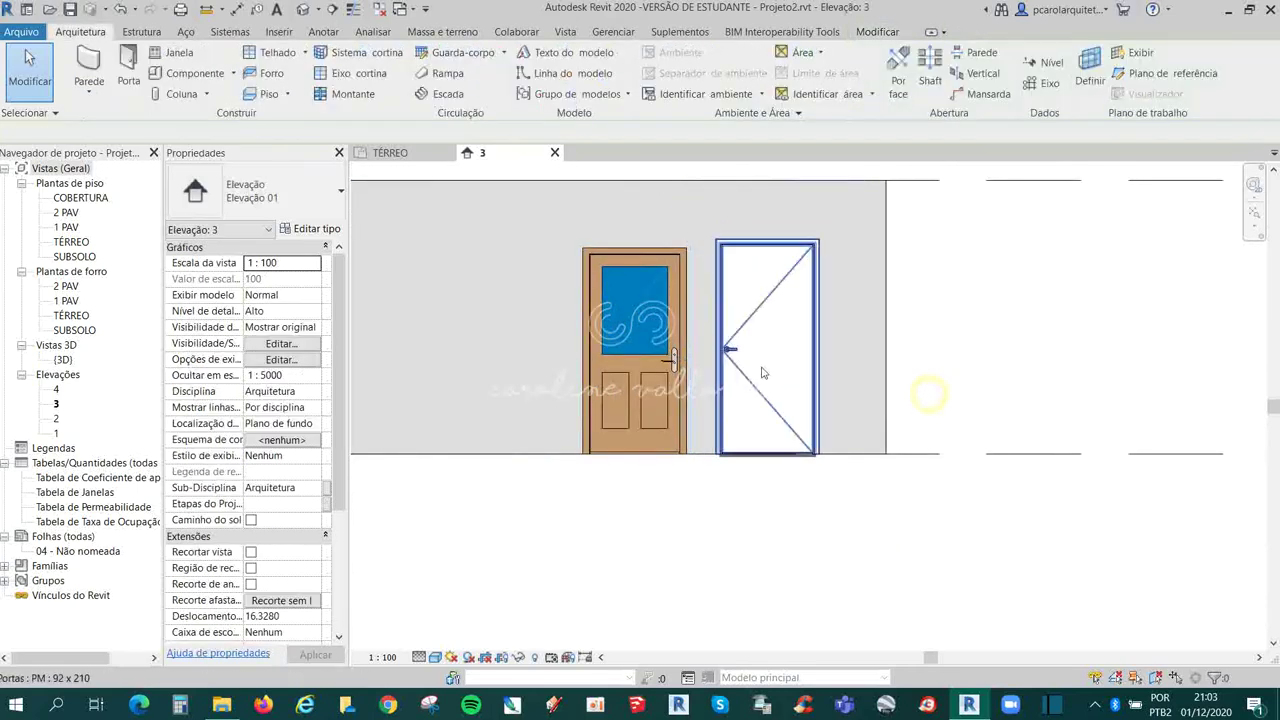
pyautogui.click(717, 340)
pyautogui.click(258, 198)
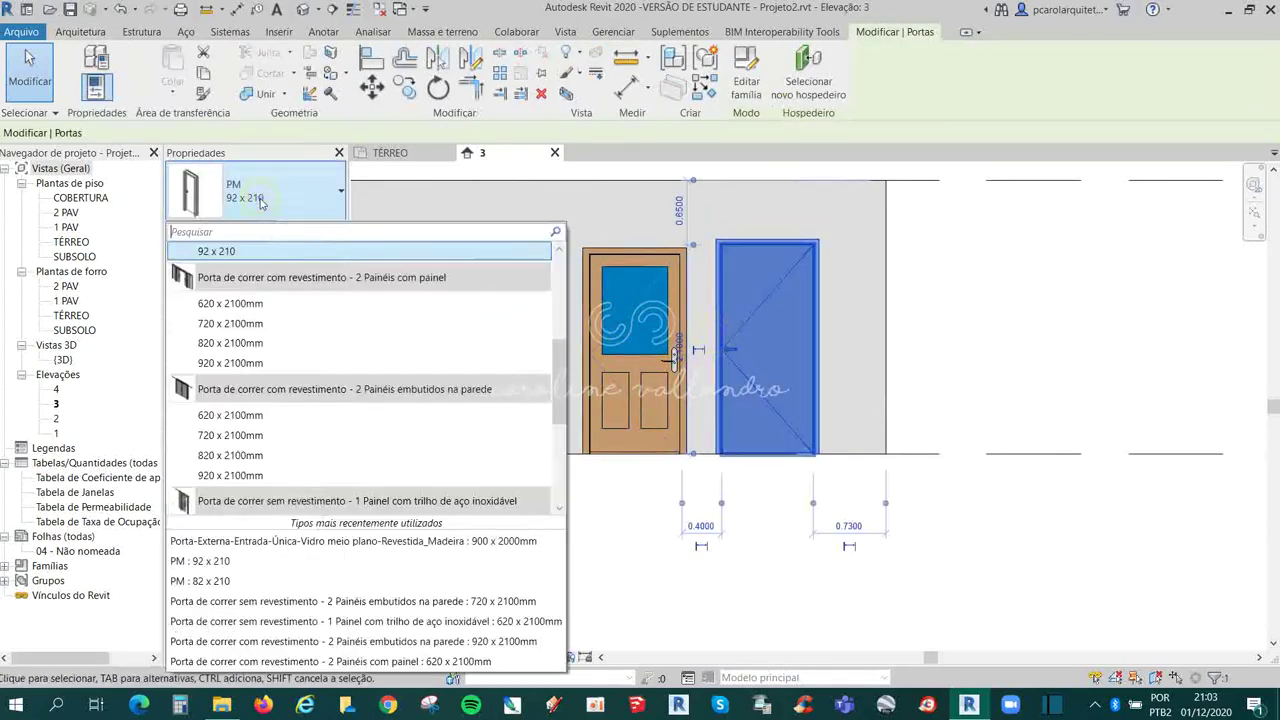
pyautogui.scroll(4, 338, 350)
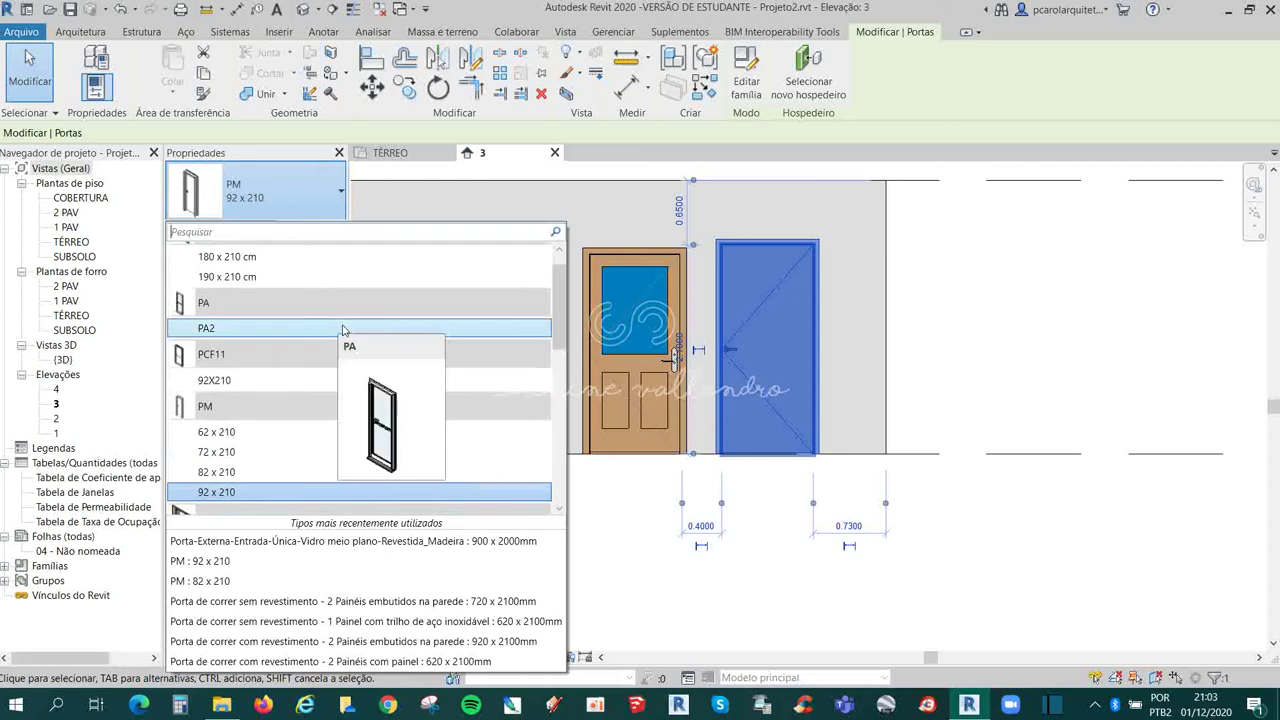
pyautogui.click(336, 331)
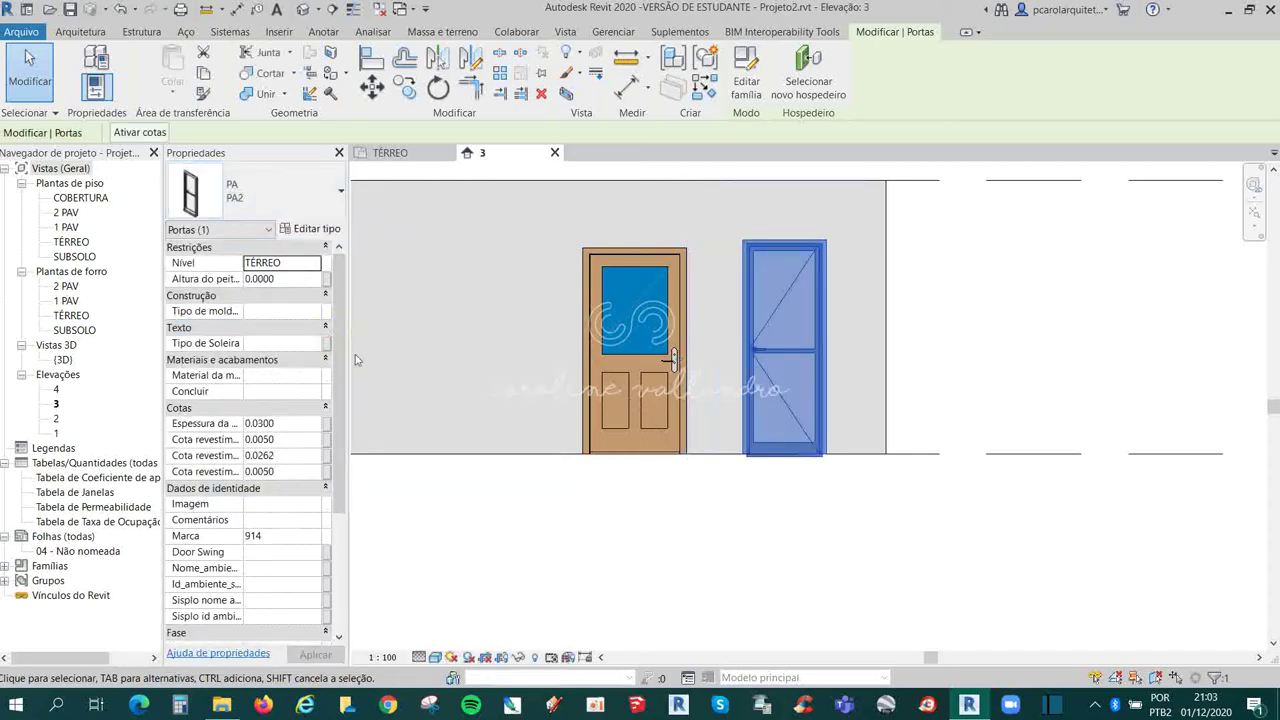
pyautogui.click(531, 553)
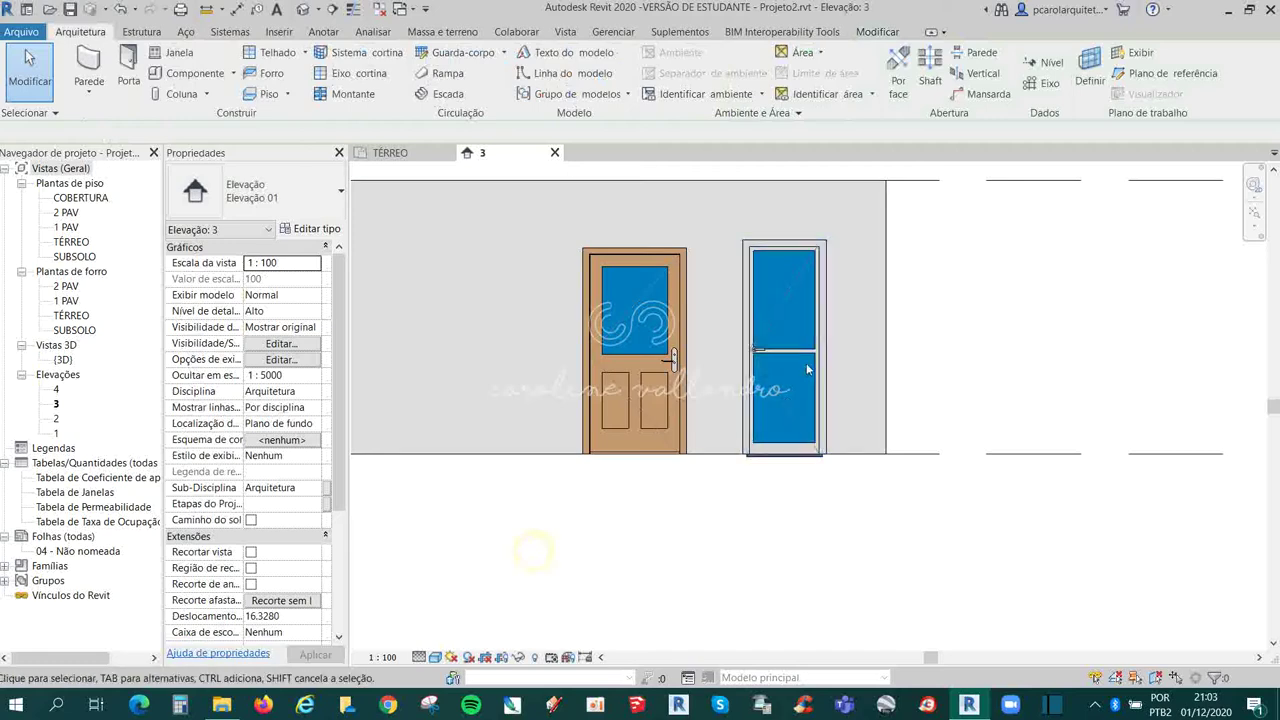
# Step: Review the wooden external door's properties and the types available for it, keeping the 900 x 2000mm type
pyautogui.click(646, 380)
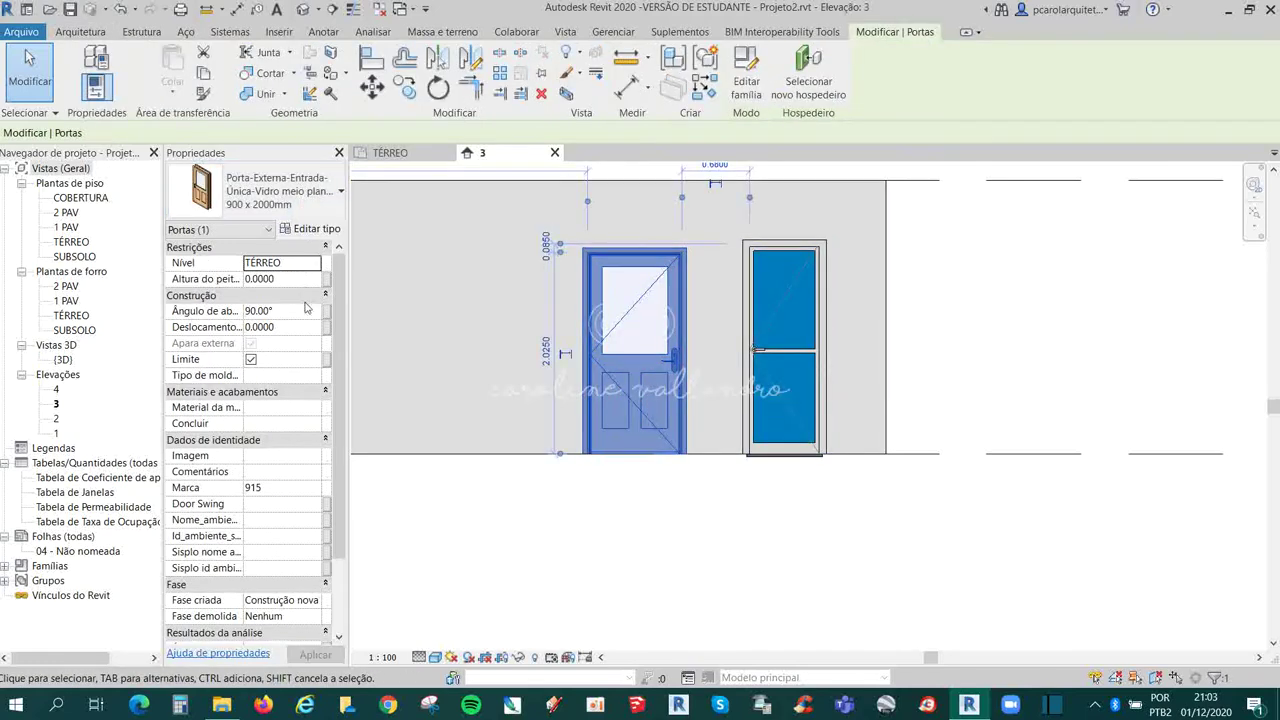
pyautogui.scroll(-3, 316, 420)
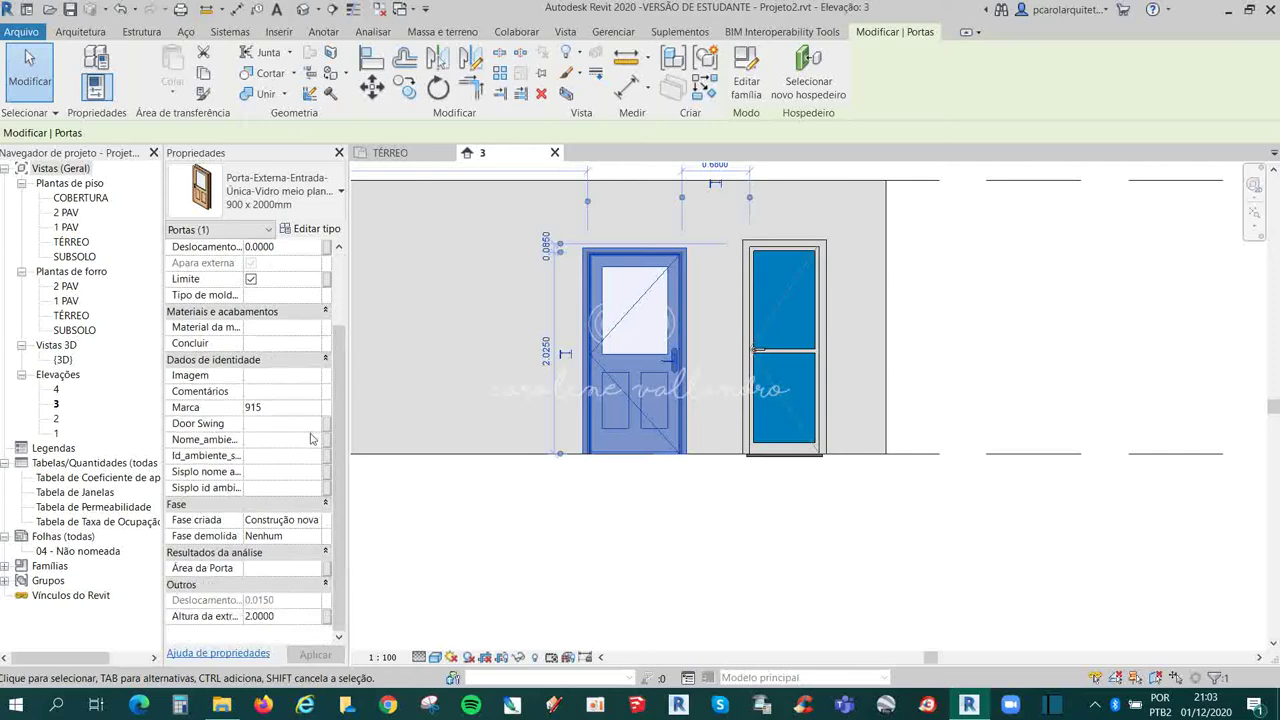
pyautogui.scroll(3, 316, 430)
pyautogui.click(285, 205)
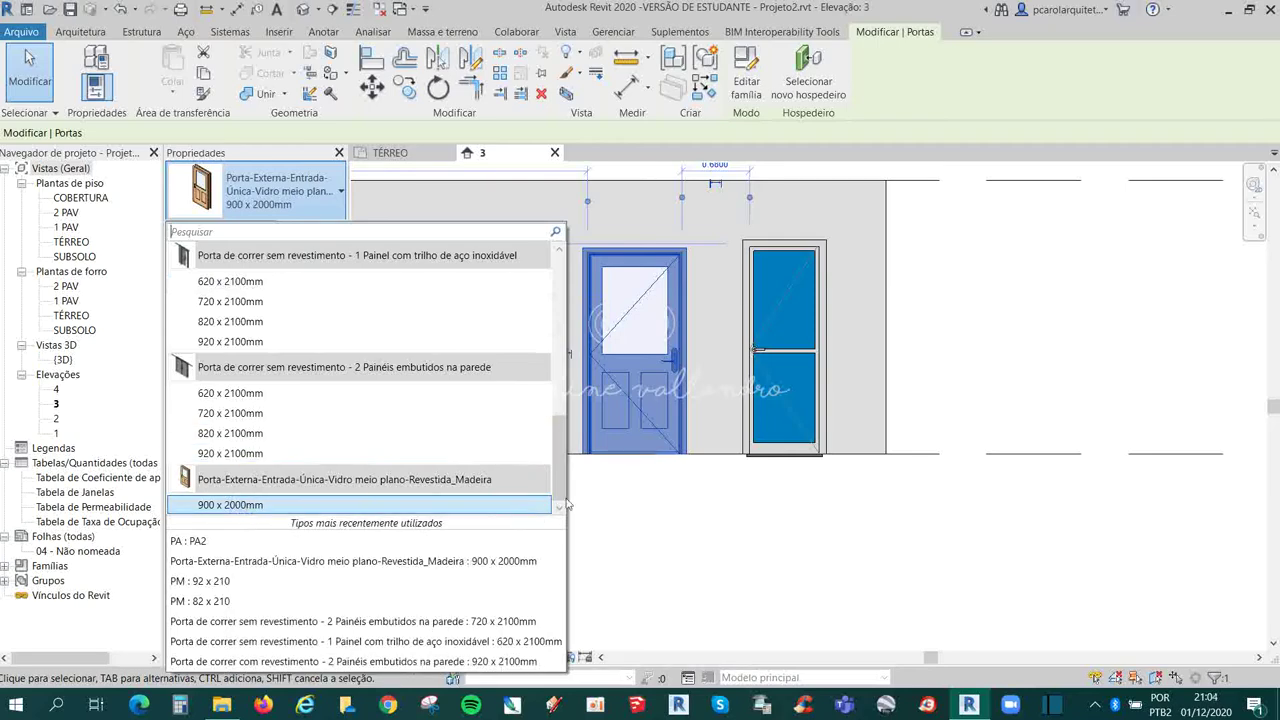
pyautogui.click(498, 500)
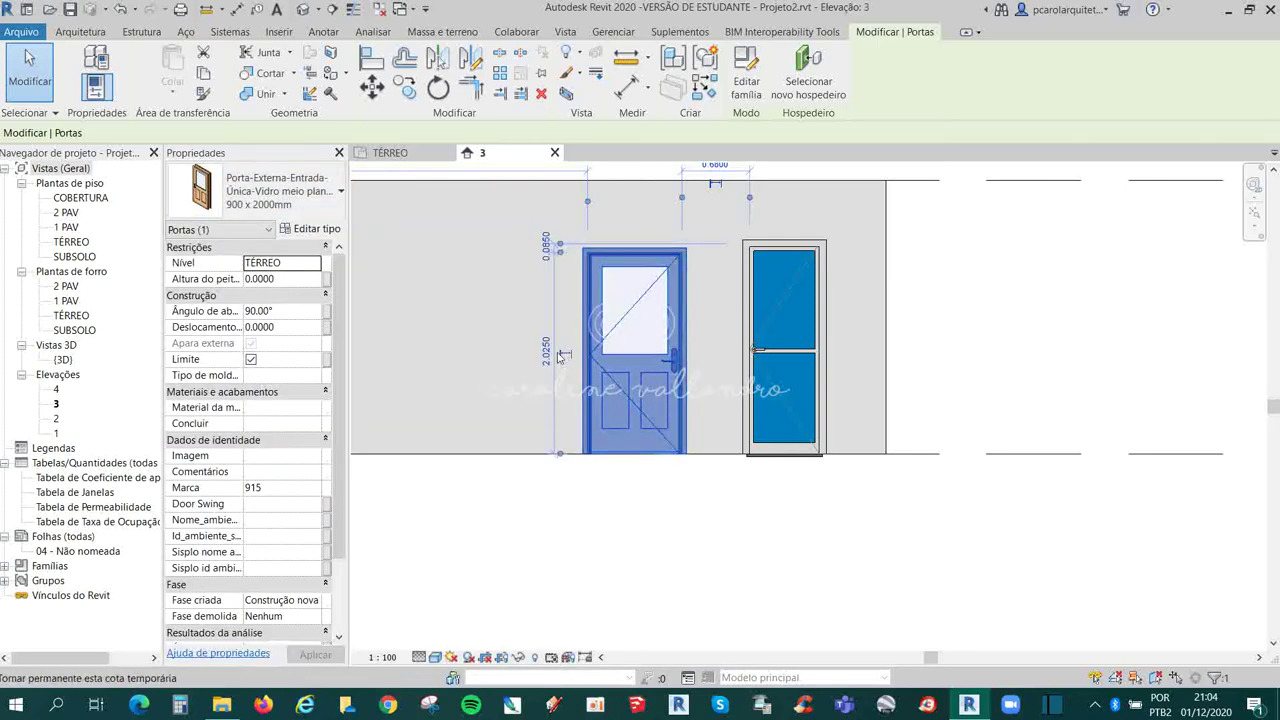
pyautogui.click(714, 503)
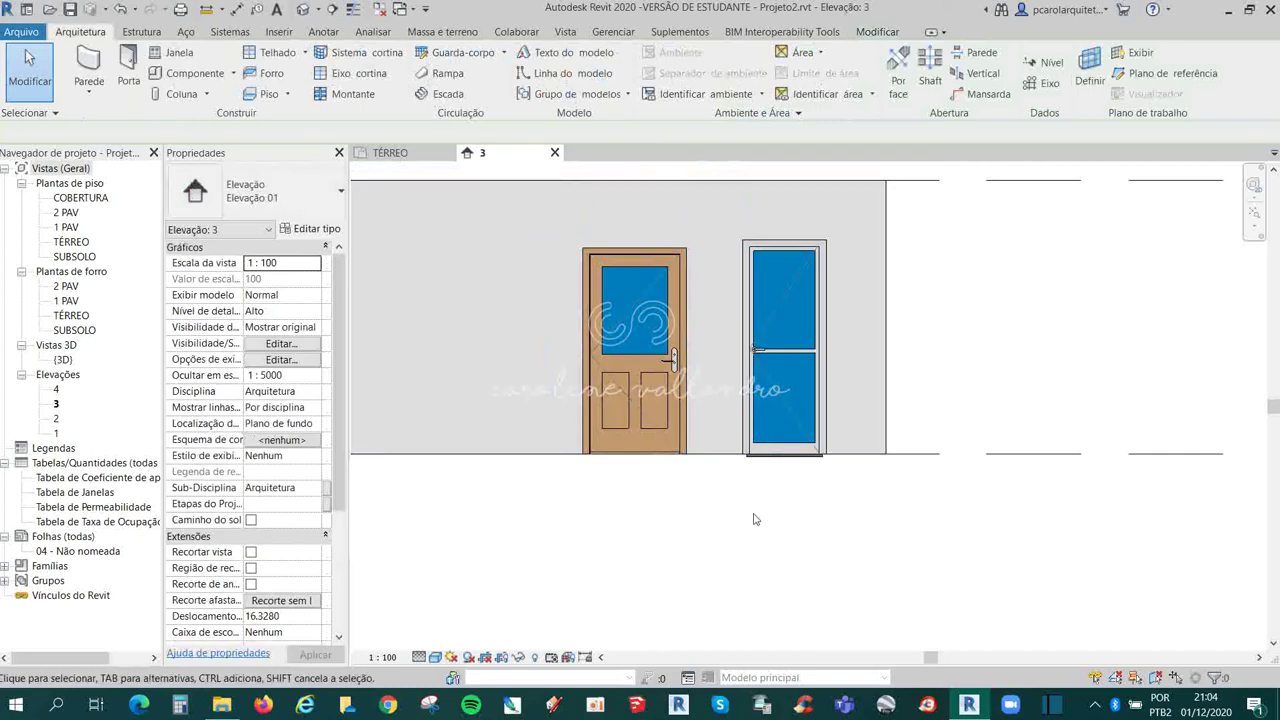
# Step: Change the wooden door to Porta de correr sem revestimento - 2 Painéis embutidos na parede, 620 x 2100mm, and move it away from the glass door
pyautogui.click(689, 316)
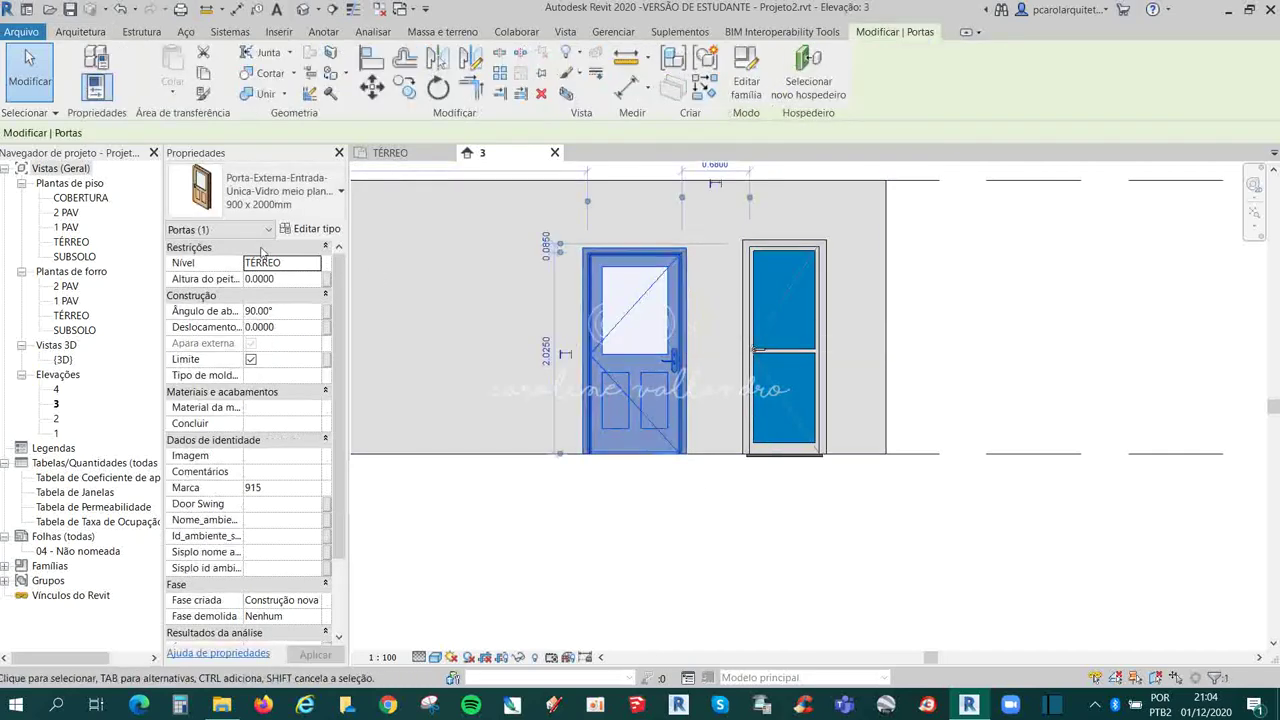
pyautogui.click(240, 185)
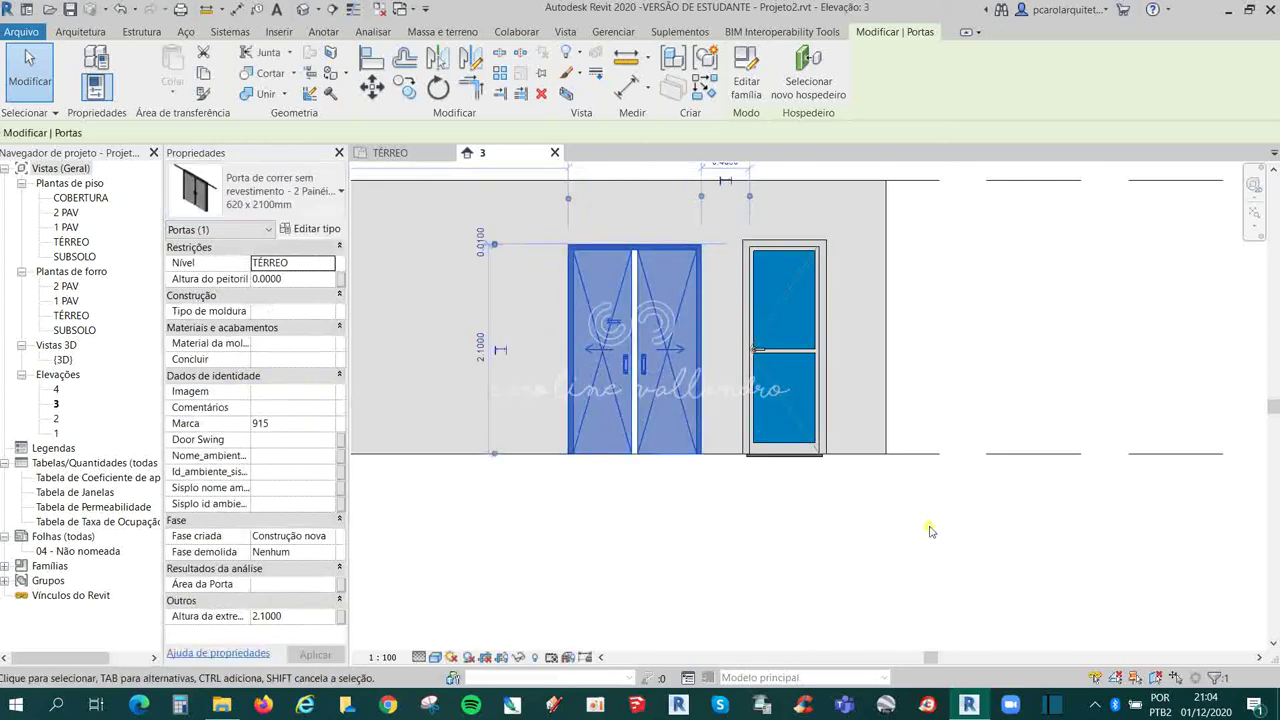
pyautogui.click(782, 456)
pyautogui.click(700, 252)
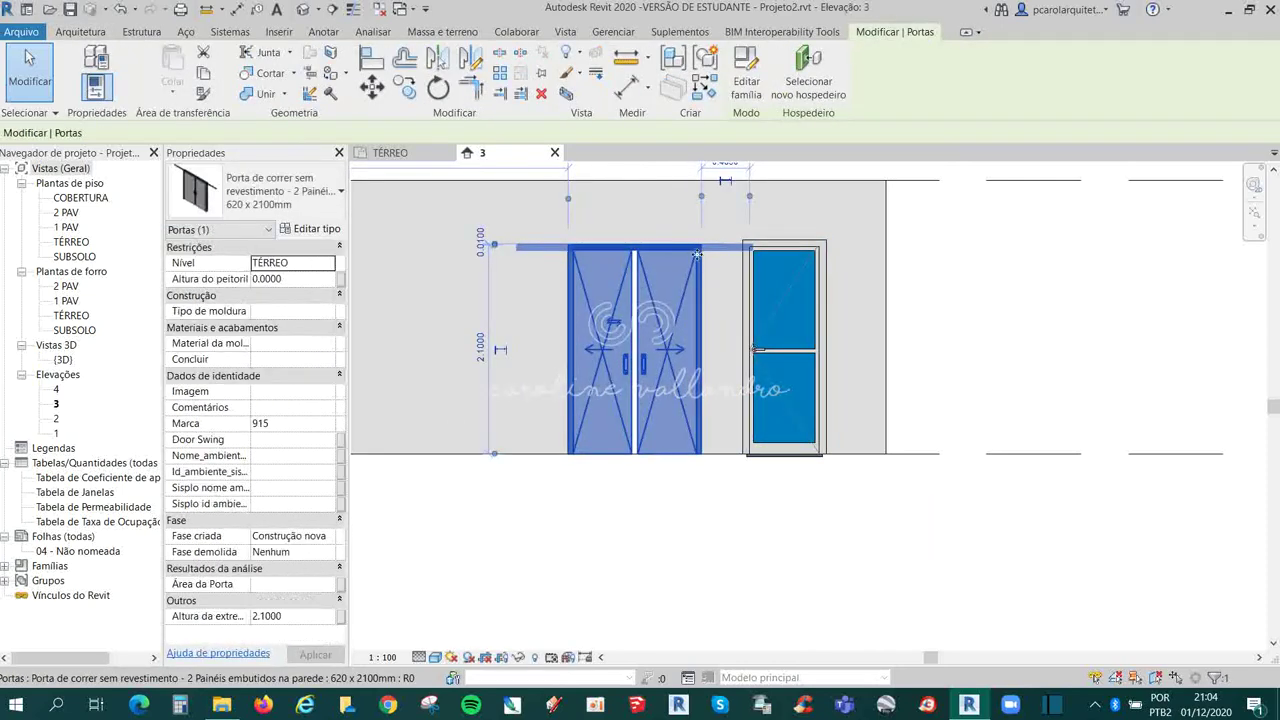
pyautogui.moveTo(695, 253); pyautogui.dragTo(572, 254)
pyautogui.click(806, 572)
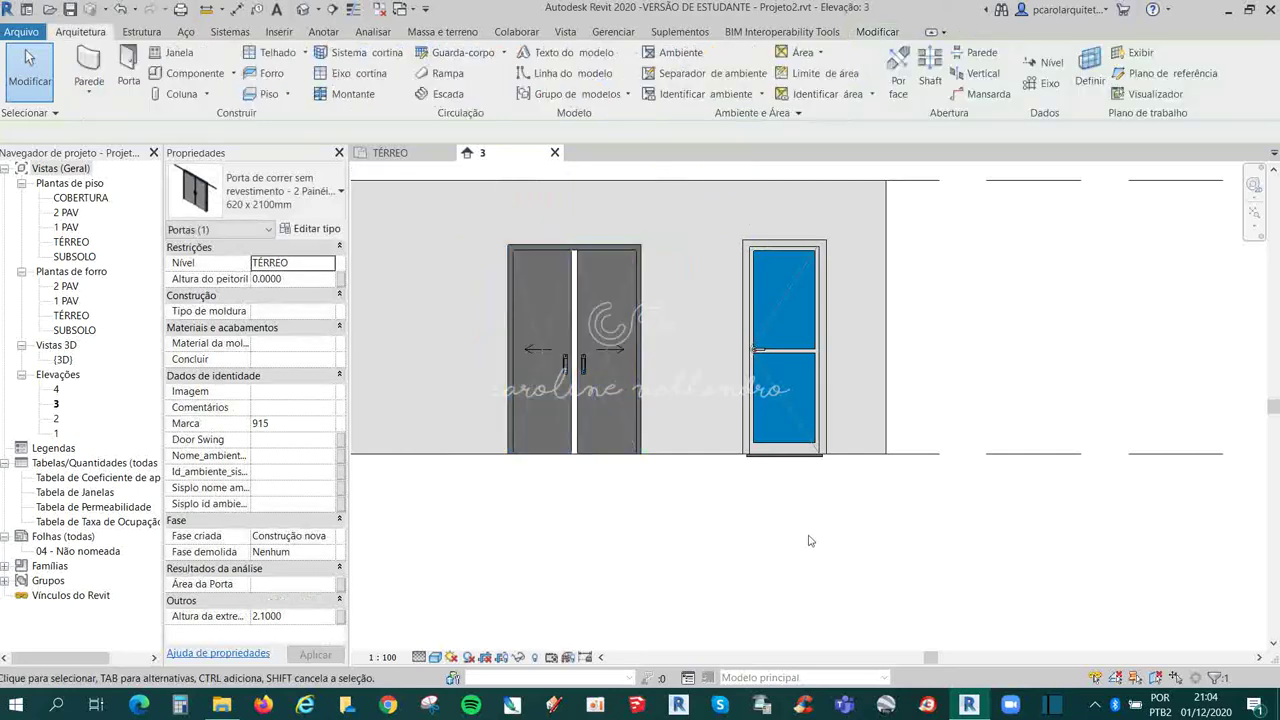
# Step: Set the detail level of elevation 3 to Baixo
pyautogui.click(419, 657)
pyautogui.click(448, 607)
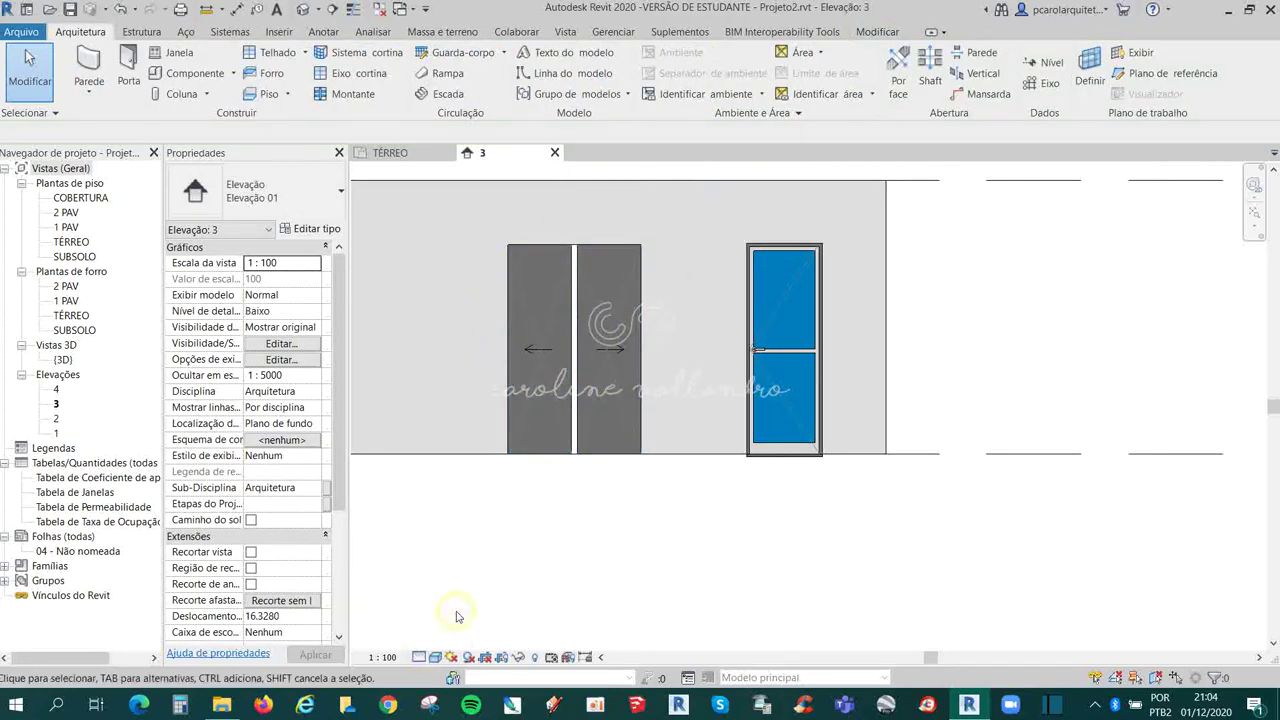
# Step: Raise the detail level of elevation 3 to Médio and finally to Alto to compare the doors
pyautogui.scroll(2, 571, 377)
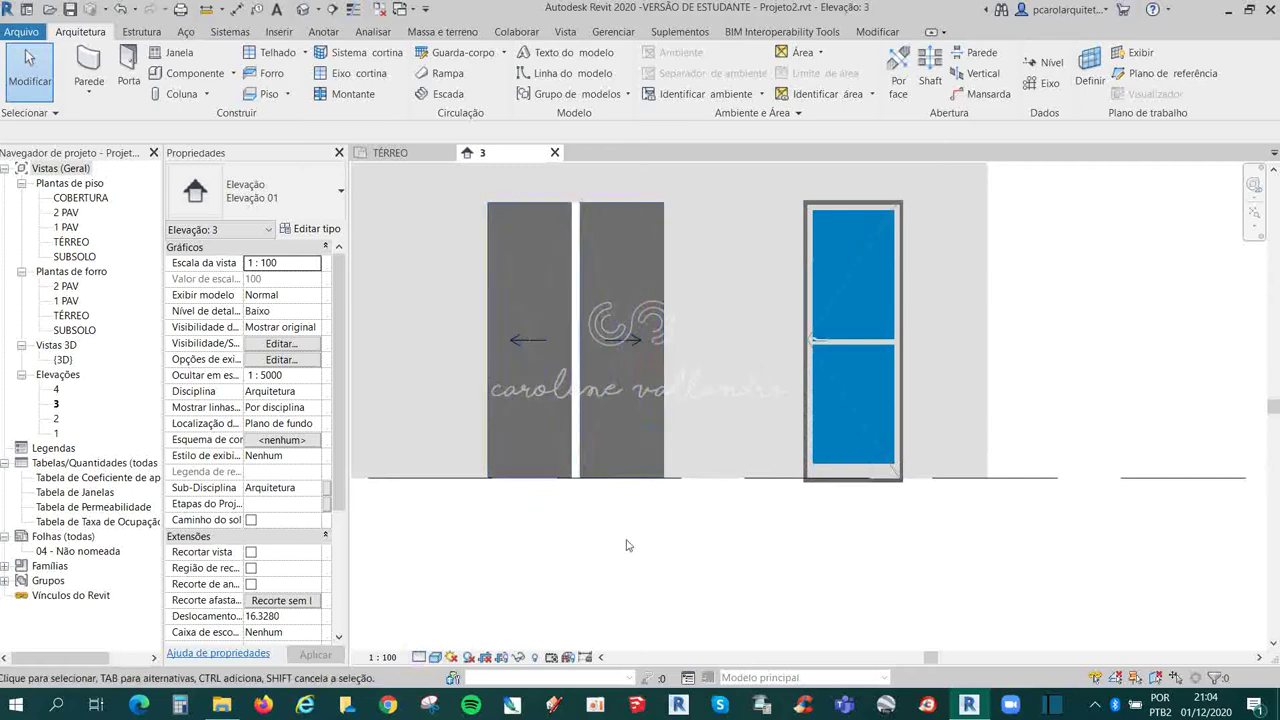
pyautogui.click(419, 657)
pyautogui.click(446, 624)
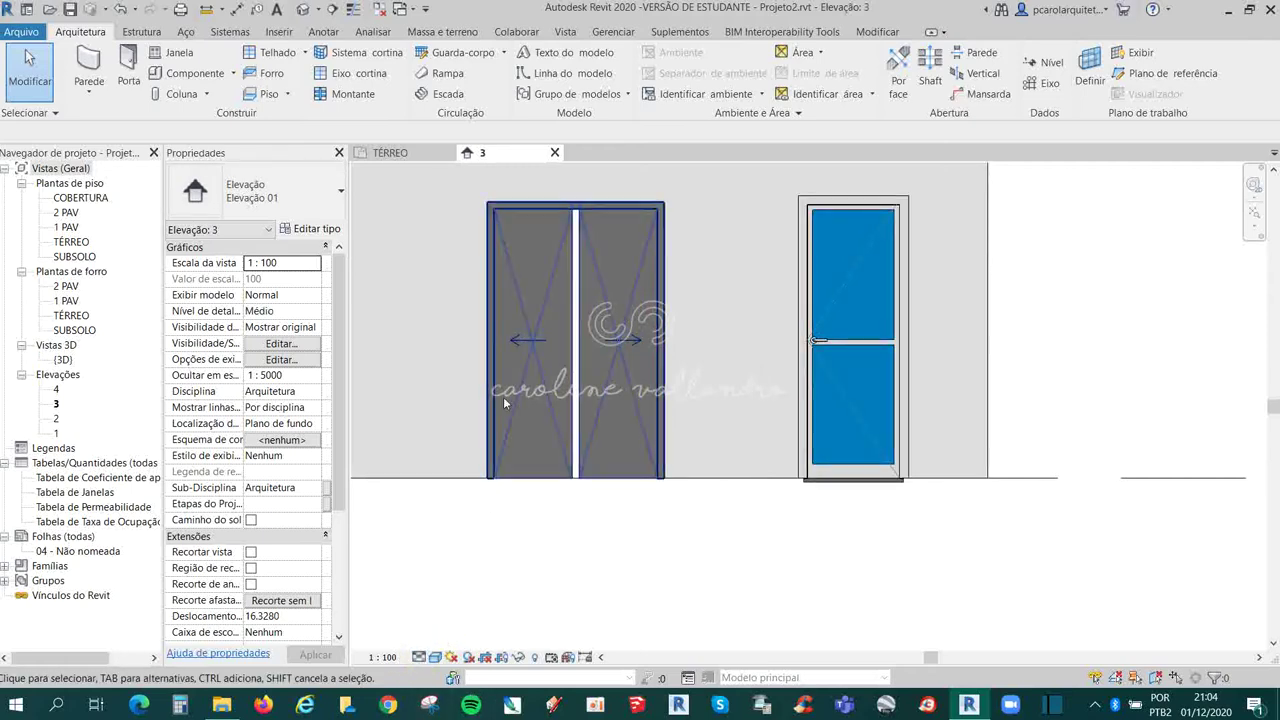
pyautogui.click(436, 657)
pyautogui.click(419, 657)
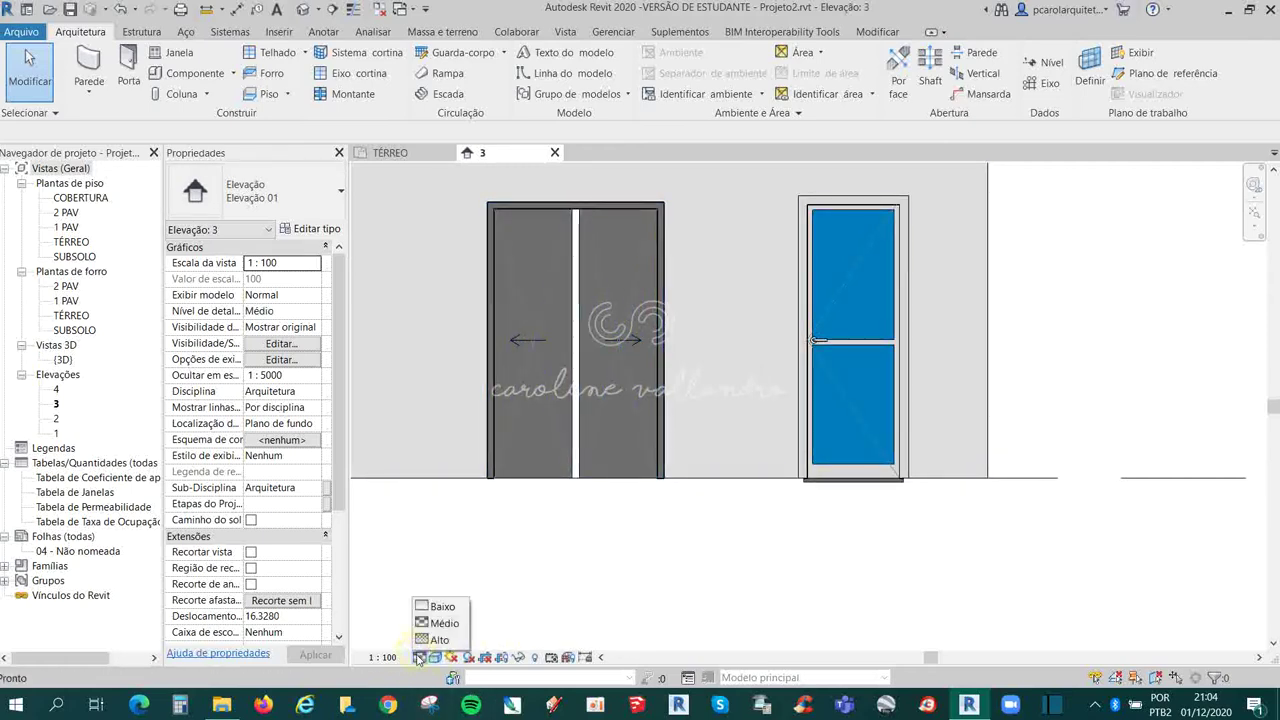
pyautogui.click(438, 640)
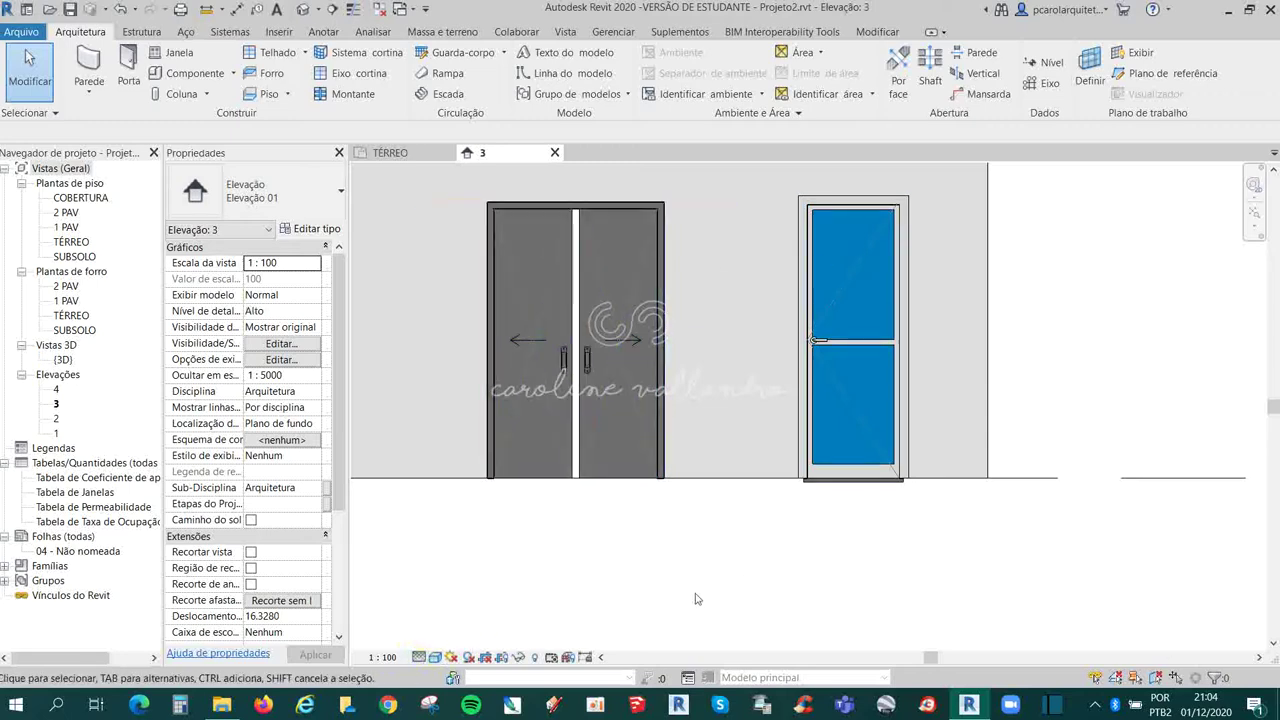
# Step: Try the Realista and Cores consistentes visual styles on the doors in elevation 3
pyautogui.click(436, 657)
pyautogui.click(464, 628)
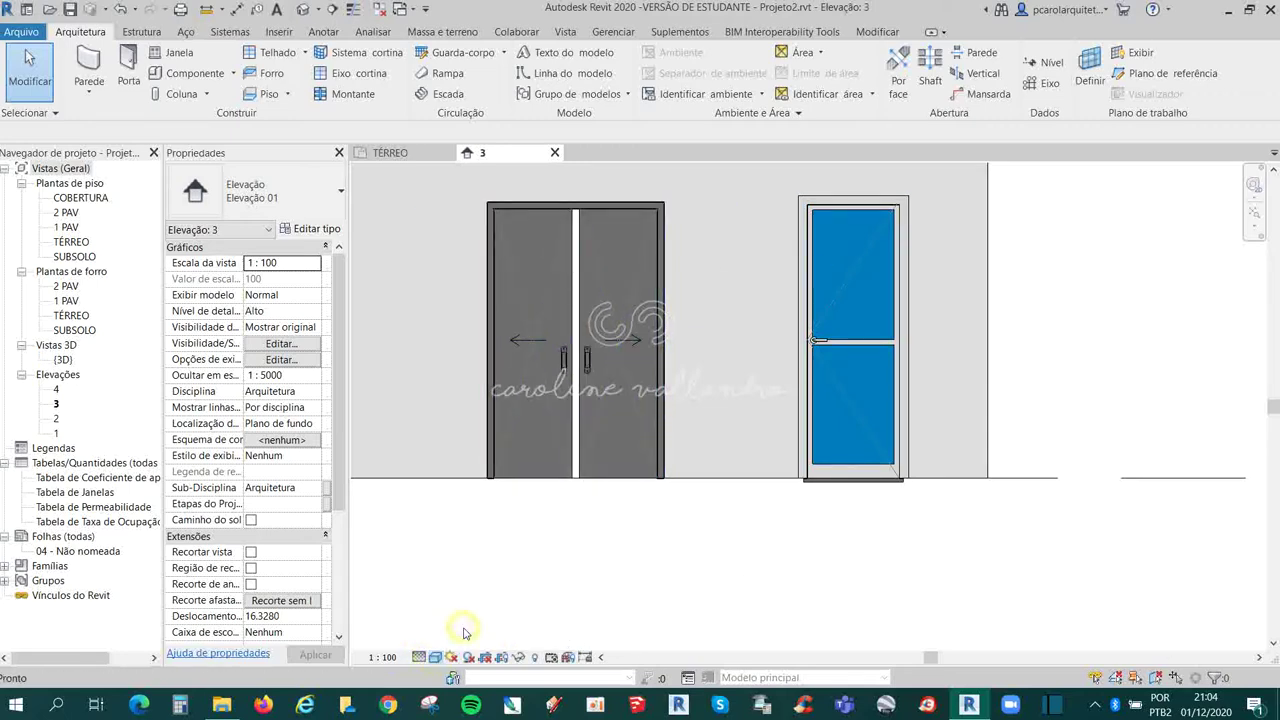
pyautogui.scroll(-1, 670, 530)
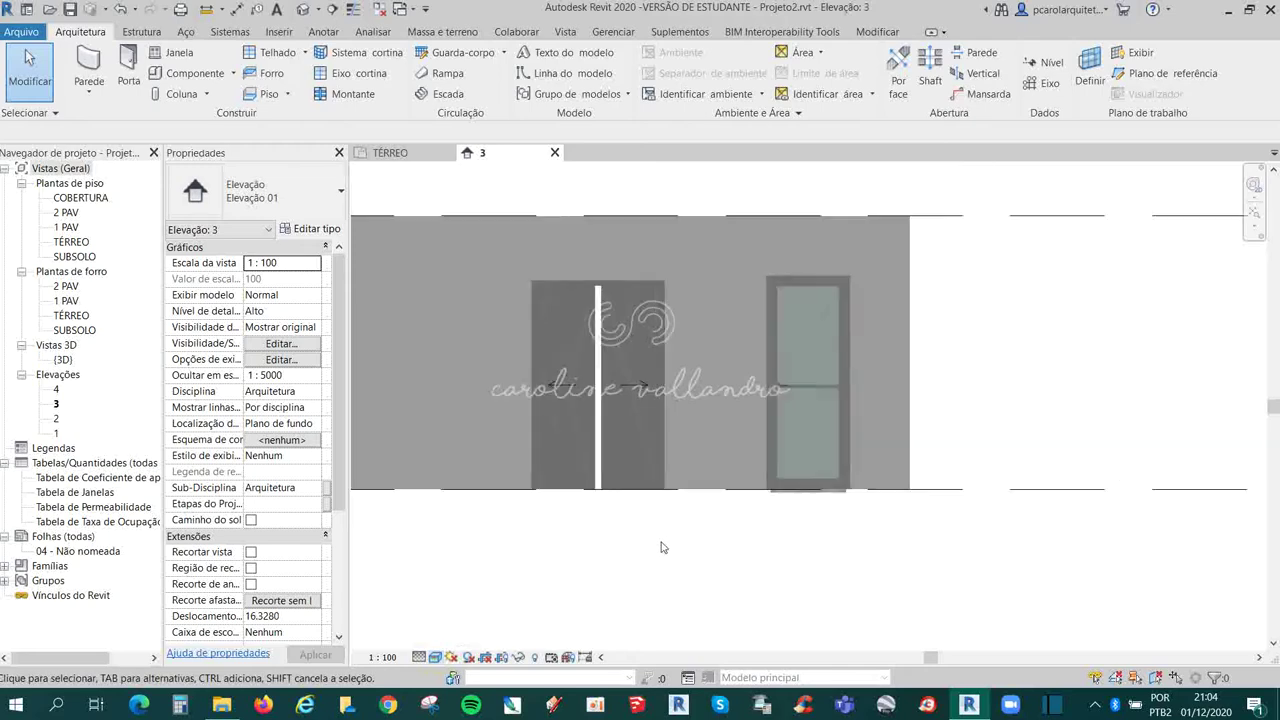
pyautogui.click(436, 657)
pyautogui.click(466, 612)
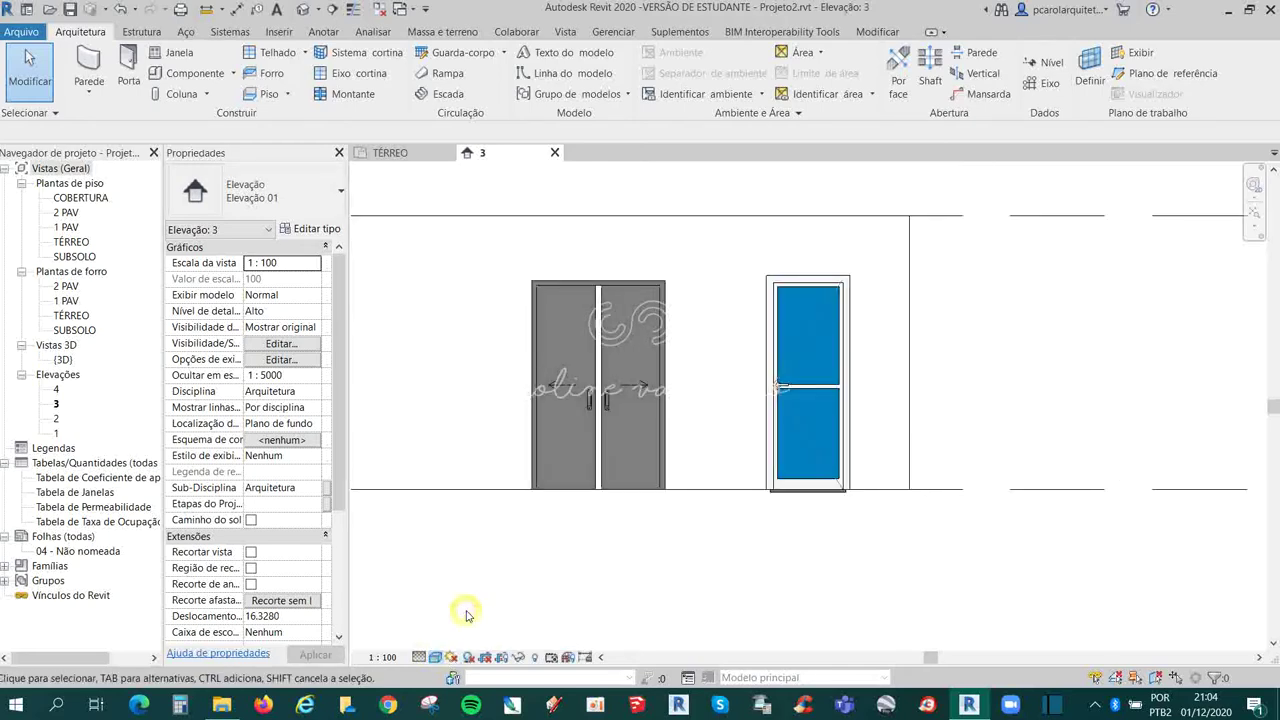
# Step: Compare elevation 3 in the Sombreado, Linha oculta and Estrutura de arame visual styles
pyautogui.click(436, 657)
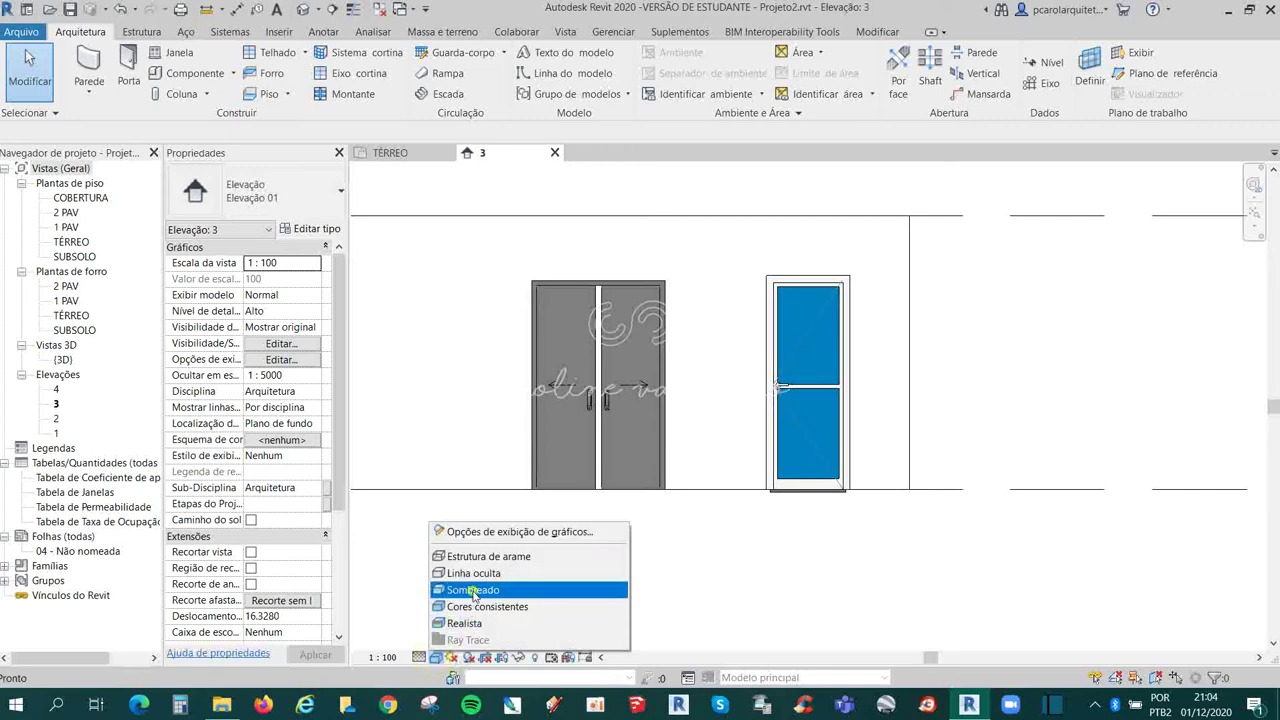
pyautogui.click(470, 588)
pyautogui.click(437, 658)
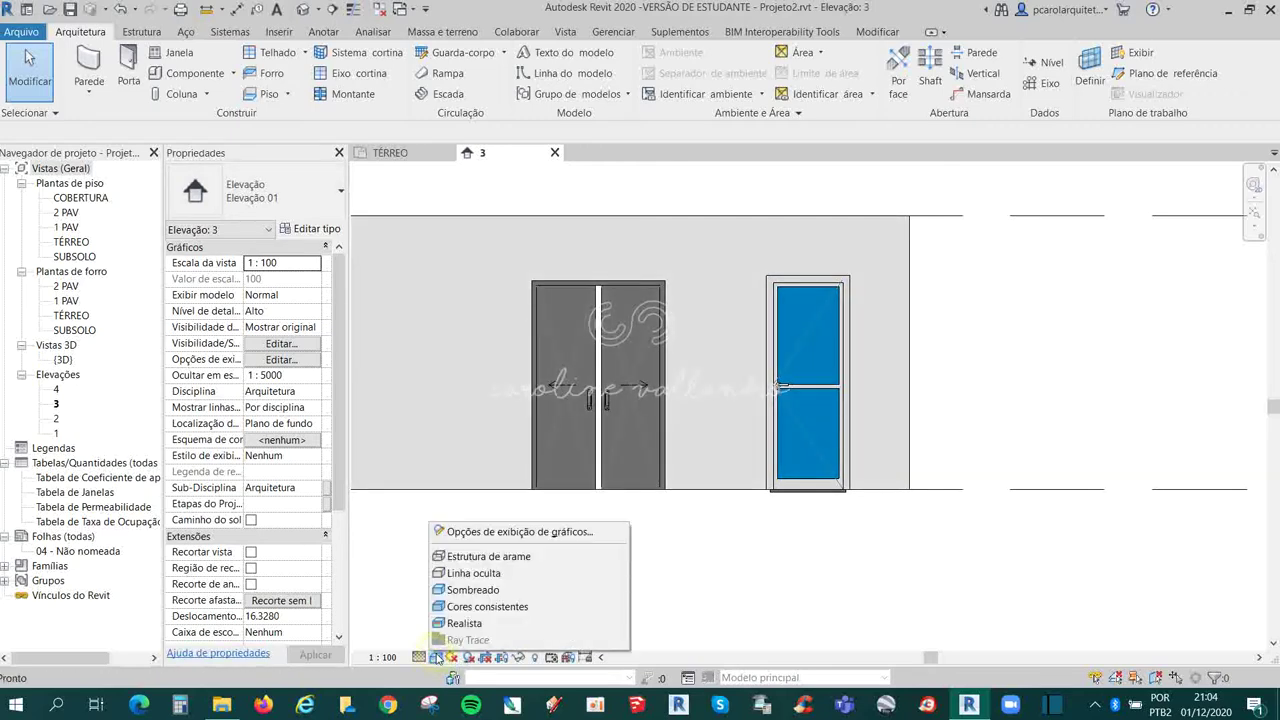
pyautogui.click(491, 574)
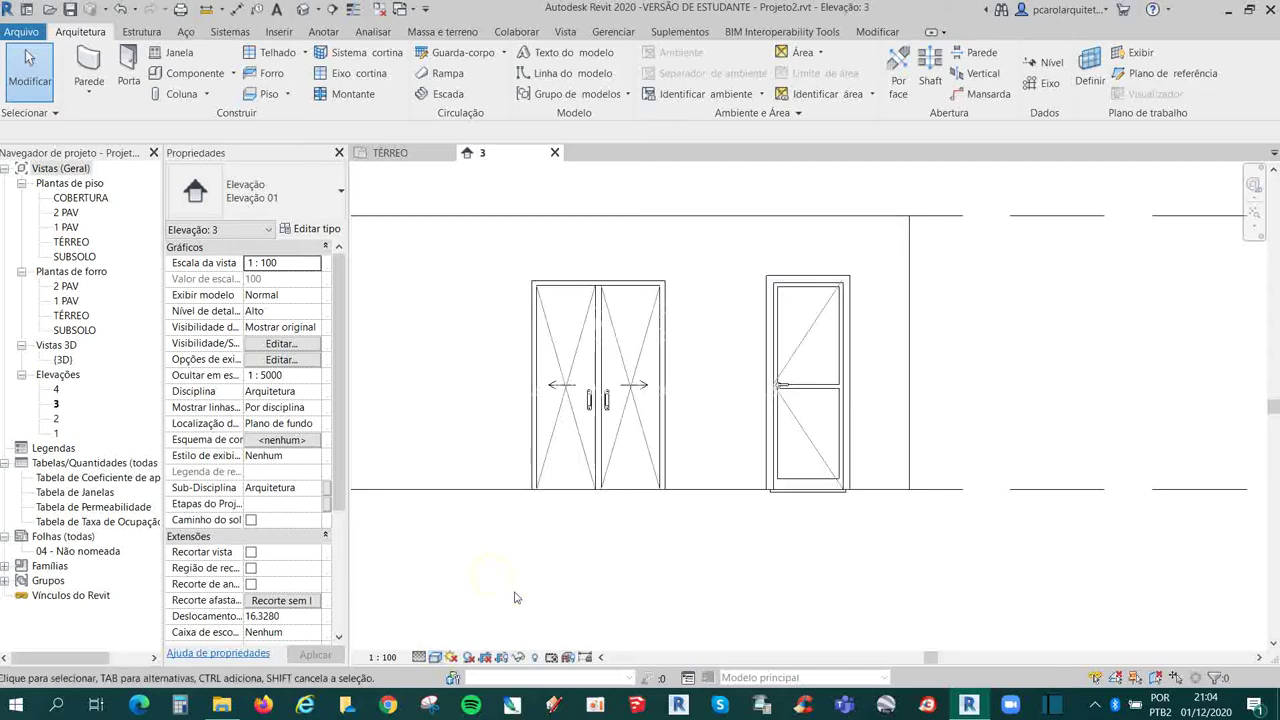
pyautogui.click(437, 658)
pyautogui.click(488, 559)
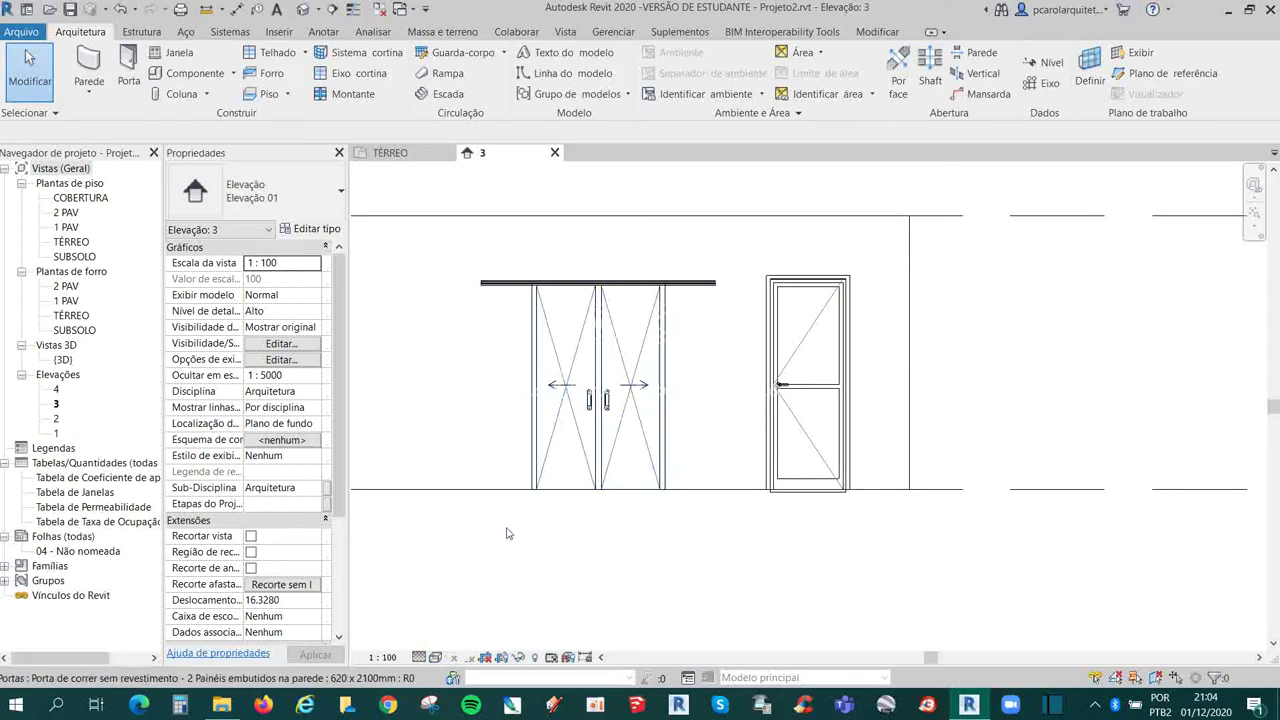
# Step: Set the visual style of elevation 3 to Cores consistentes and inspect both doors
pyautogui.click(437, 658)
pyautogui.click(486, 607)
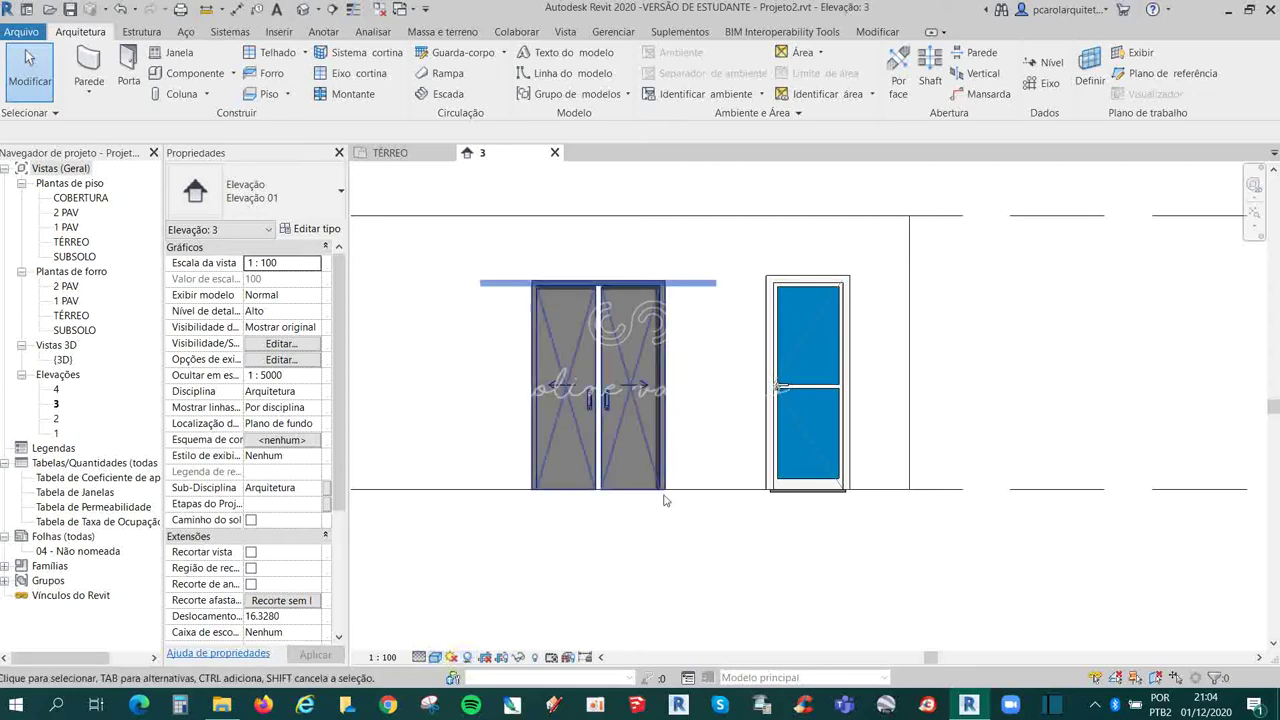
pyautogui.scroll(3, 665, 500)
pyautogui.scroll(-2, 717, 543)
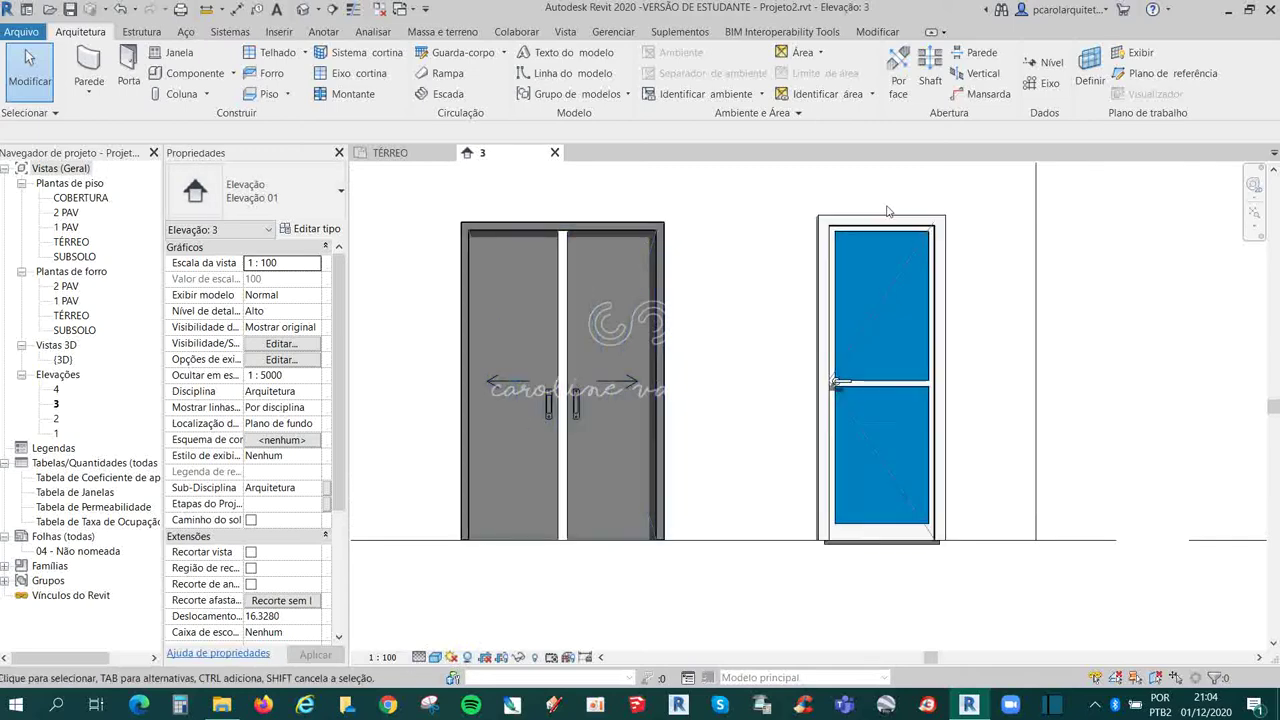
pyautogui.scroll(-1, 725, 548)
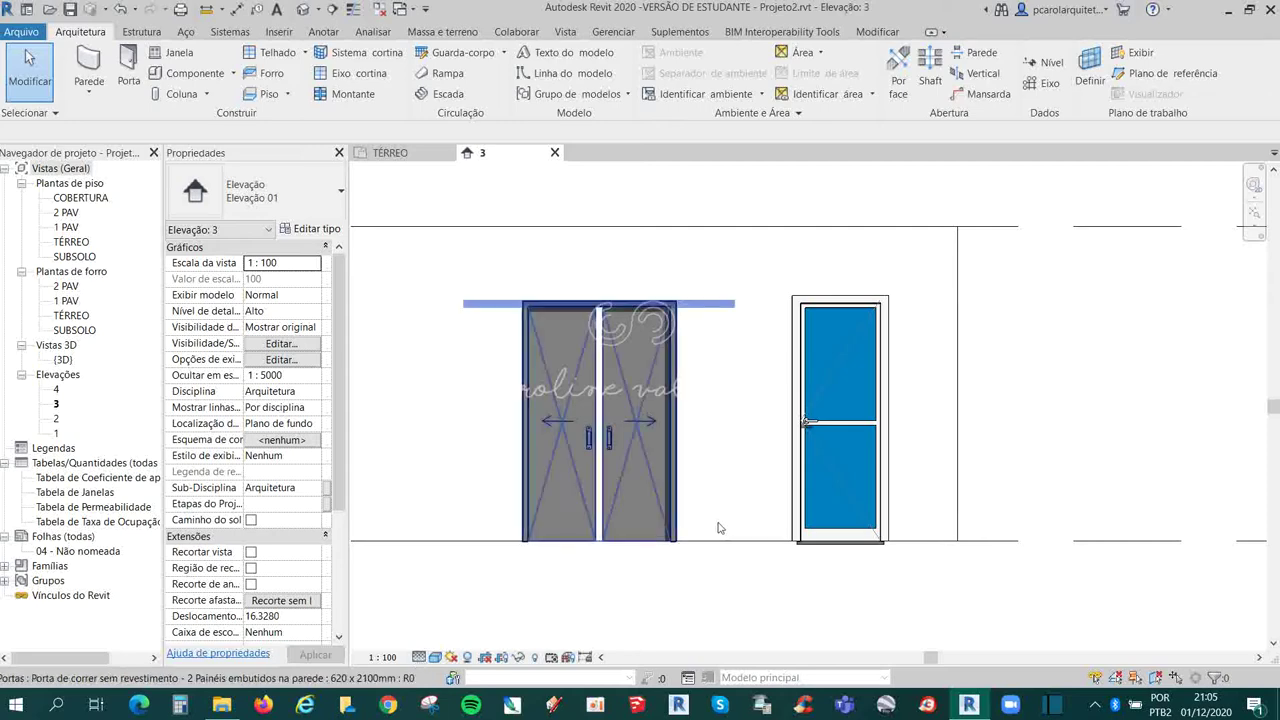
pyautogui.scroll(-2, 720, 530)
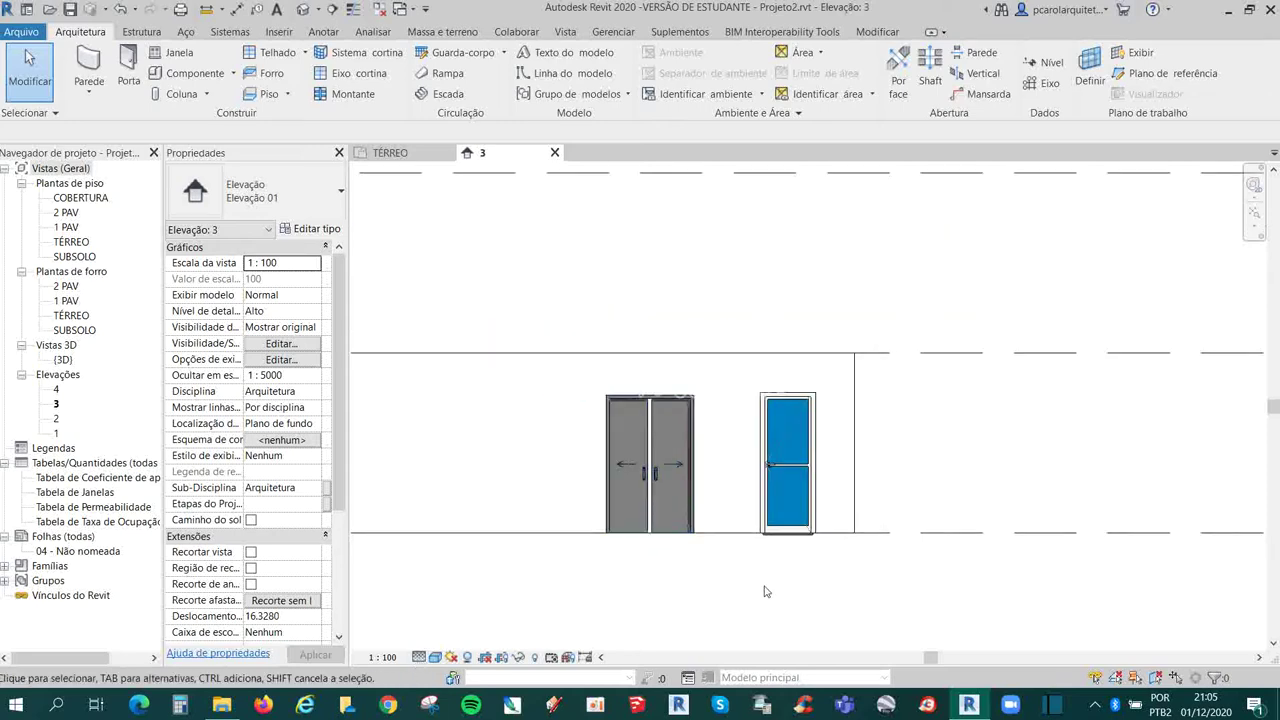
# Step: Browse the door families in the Residencial library folder and its folder path, without loading any family
pyautogui.press('c')
pyautogui.press('f')
pyautogui.scroll(-2, 640, 318)
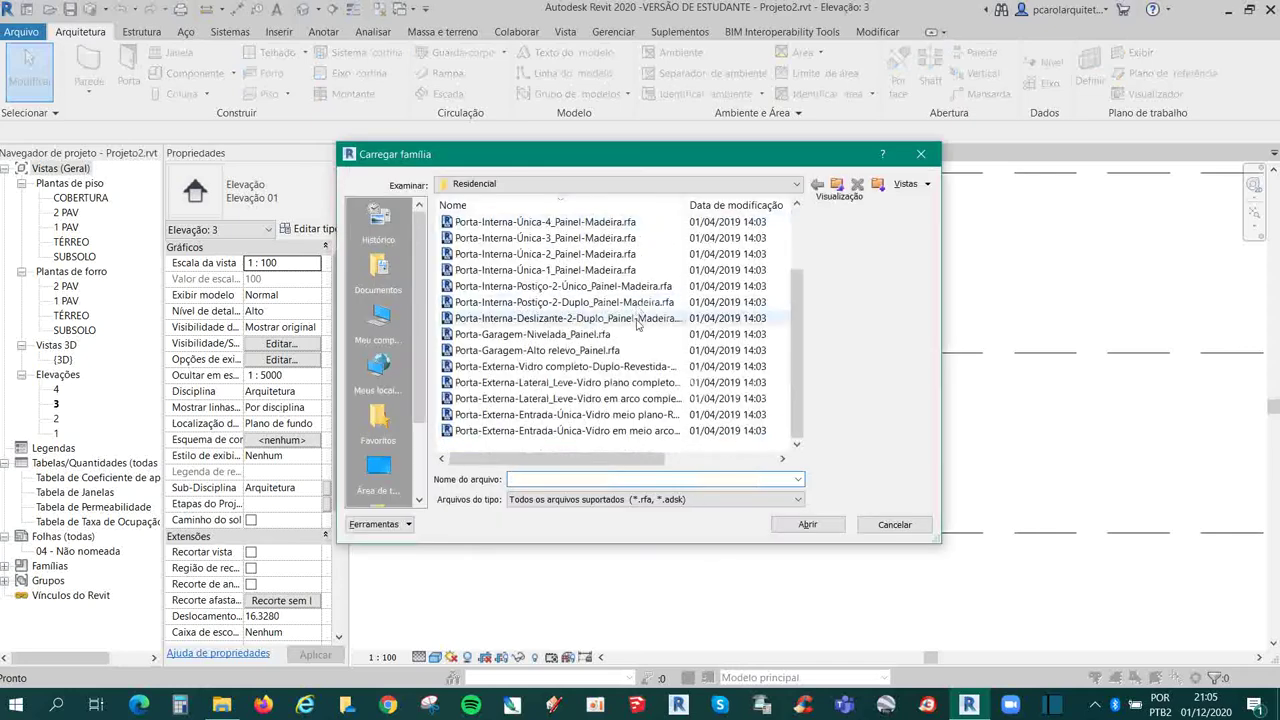
pyautogui.scroll(2, 637, 322)
pyautogui.click(615, 184)
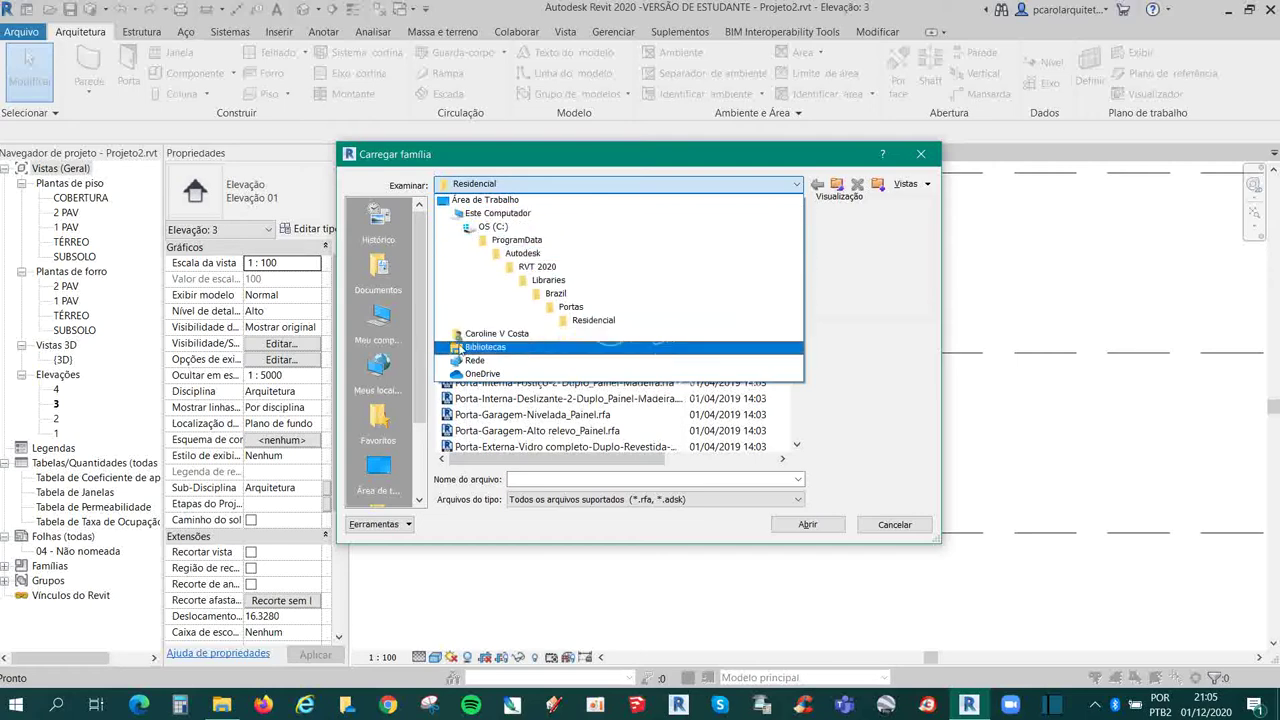
pyautogui.click(685, 318)
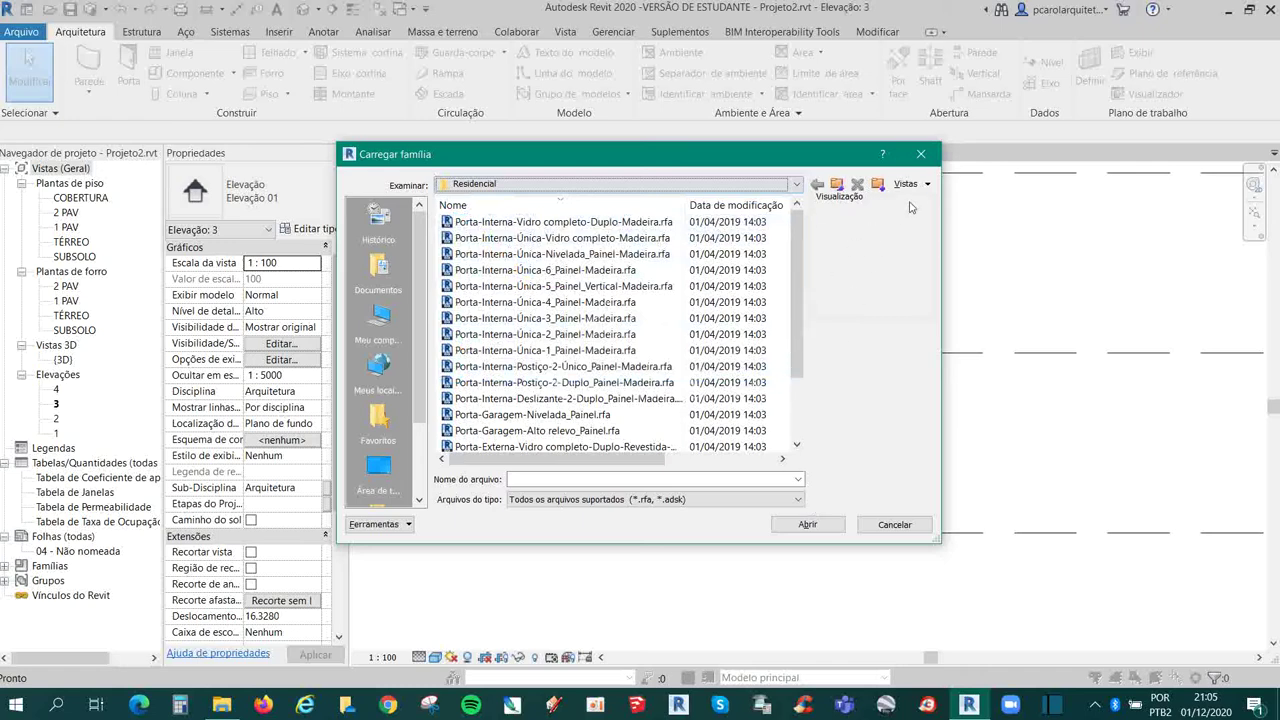
pyautogui.click(921, 153)
# Step: Close elevation 3 and return to the TÉRREO floor plan
pyautogui.scroll(-3, 808, 334)
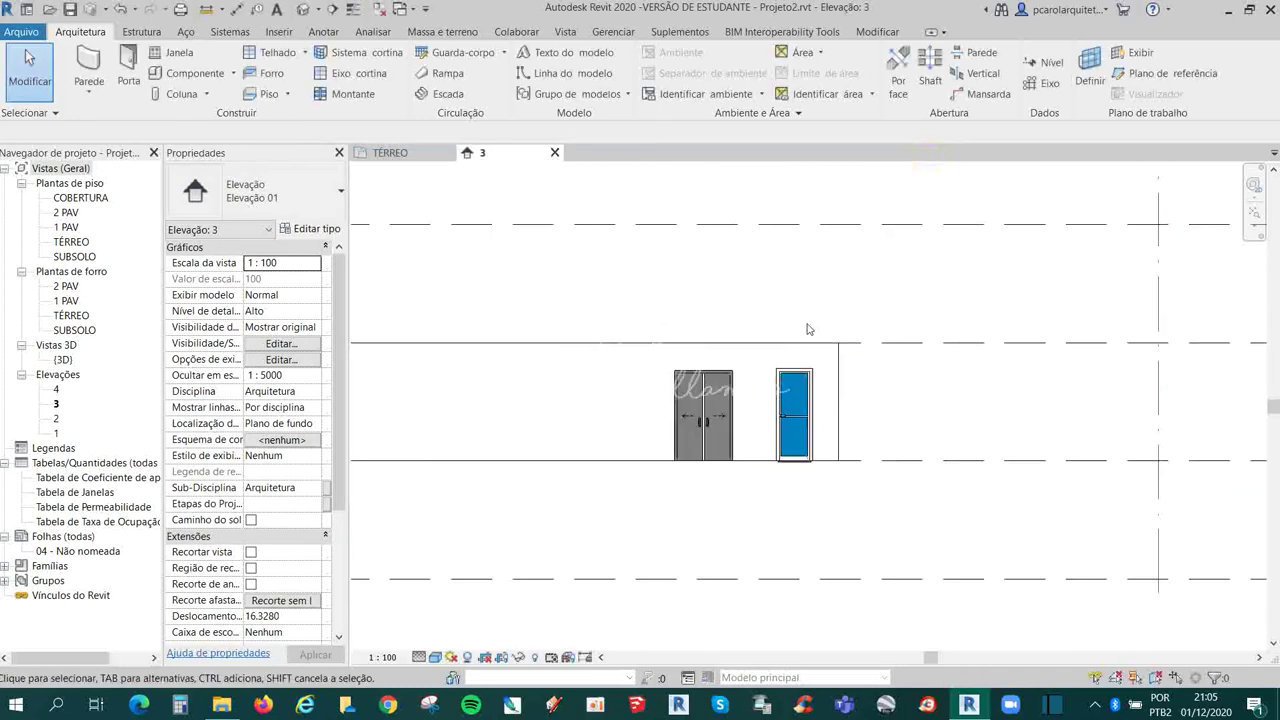
pyautogui.scroll(-1, 860, 424)
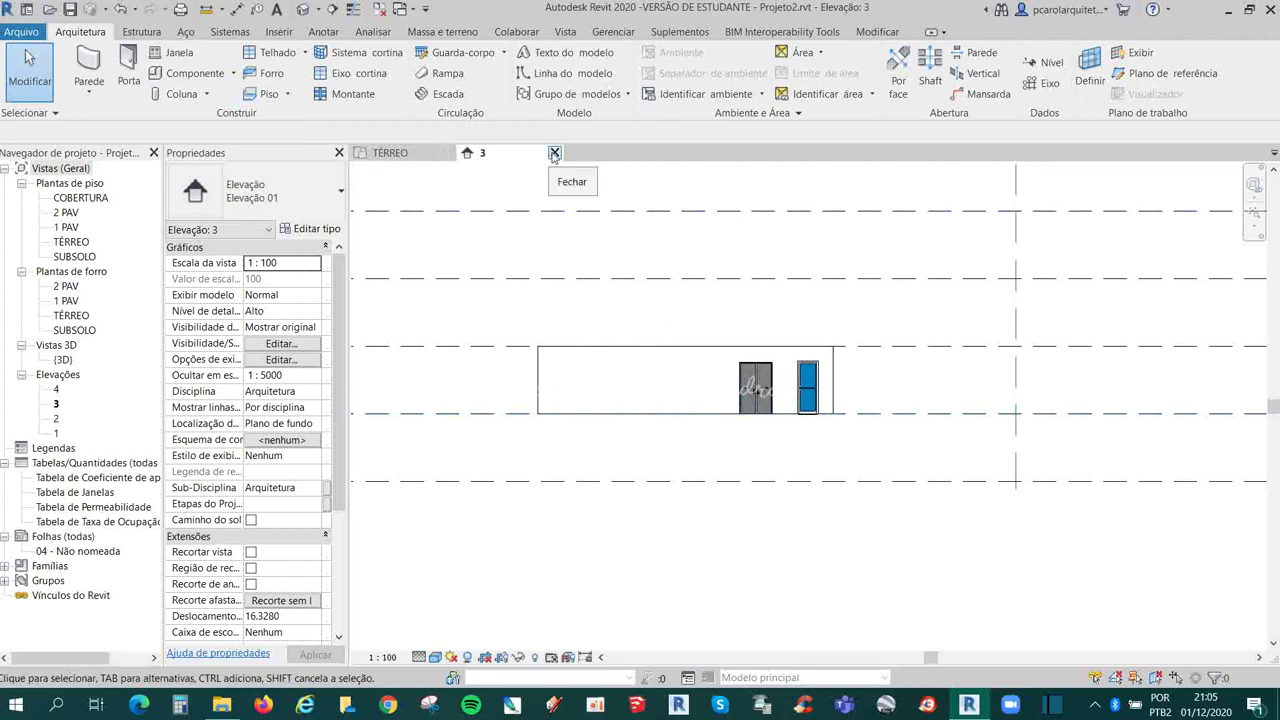
pyautogui.click(554, 153)
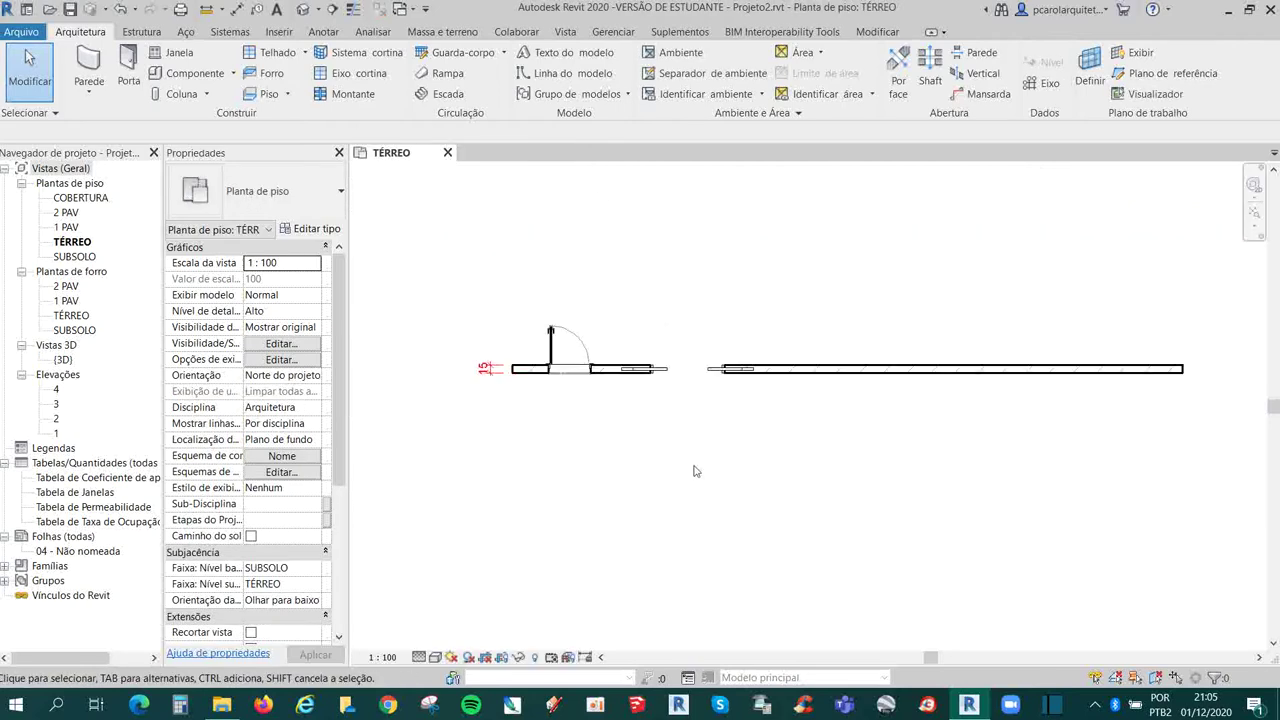
# Step: Change the two-panel sliding door in the TÉRREO wall to the PA2F Correr type 180 x 210 cm
pyautogui.scroll(4, 696, 471)
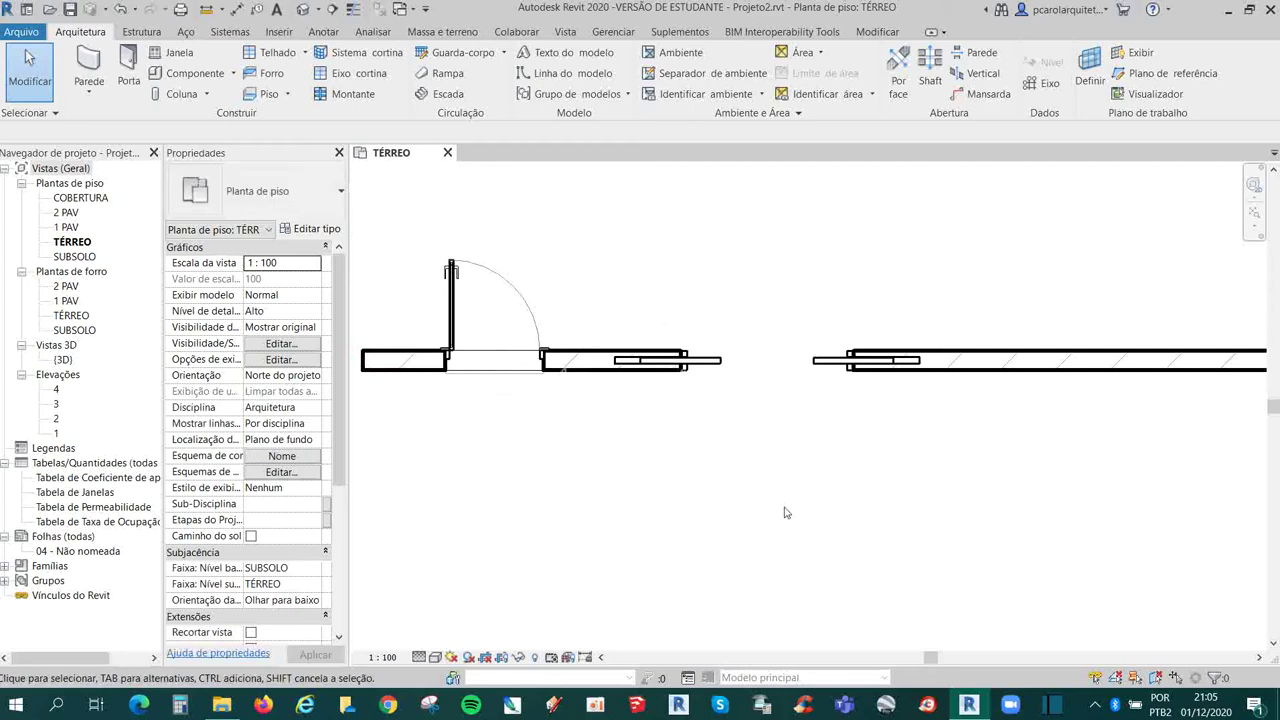
pyautogui.click(712, 360)
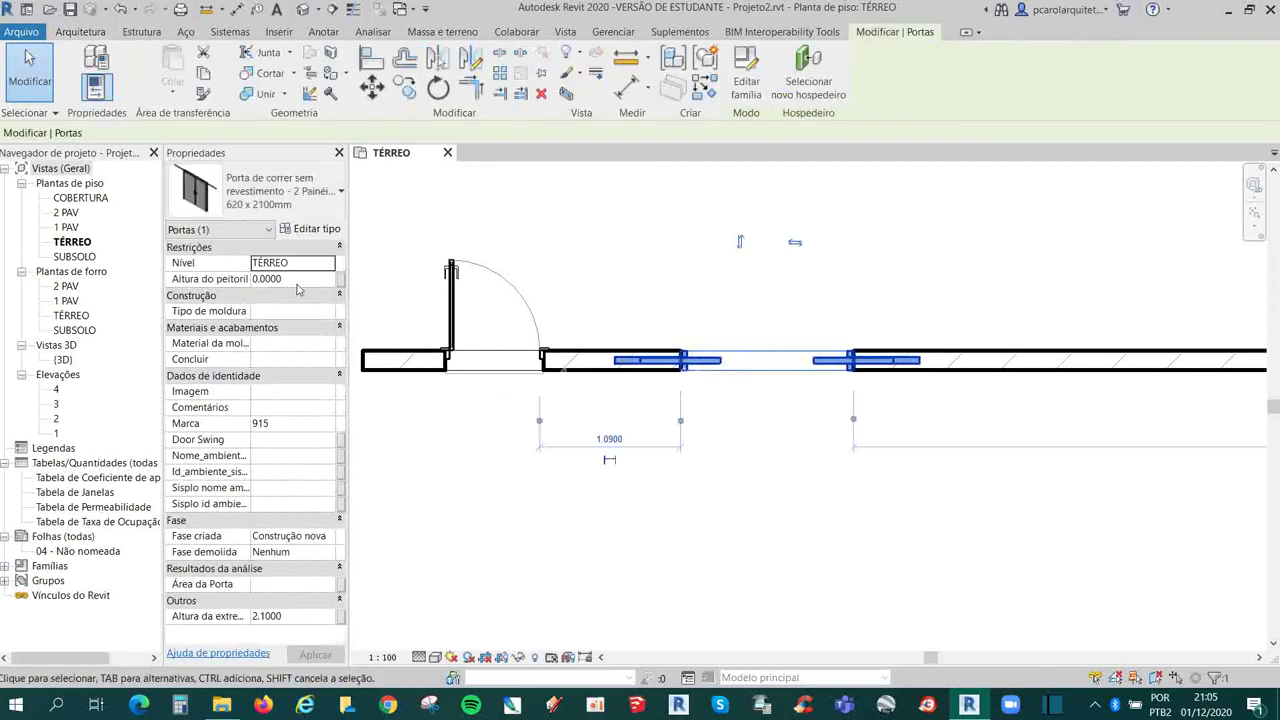
pyautogui.click(280, 197)
pyautogui.scroll(5, 338, 374)
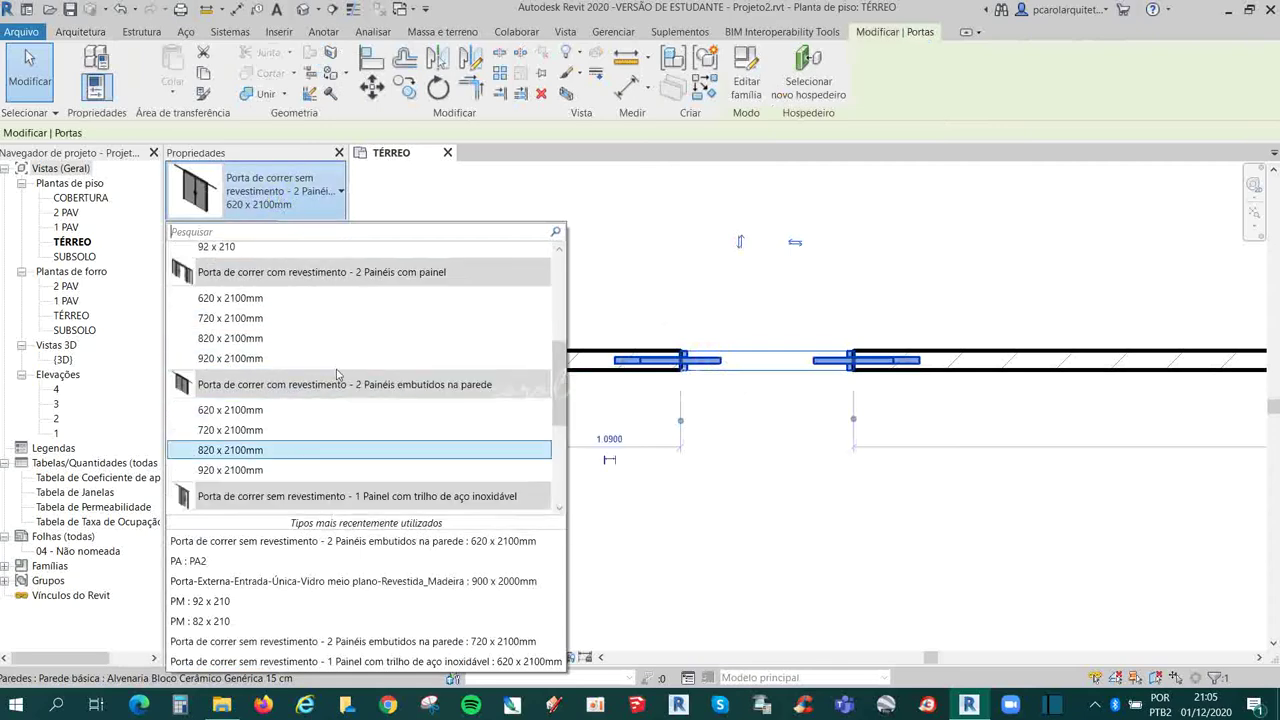
pyautogui.scroll(5, 338, 374)
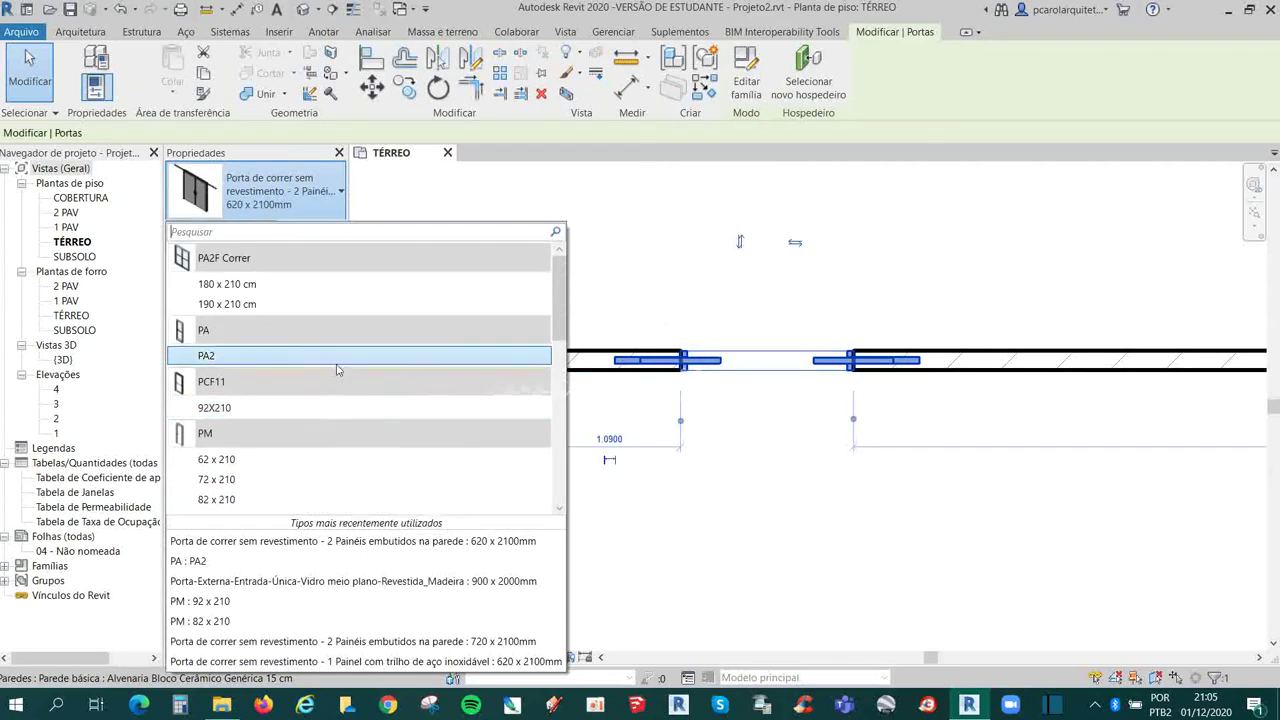
pyautogui.click(323, 284)
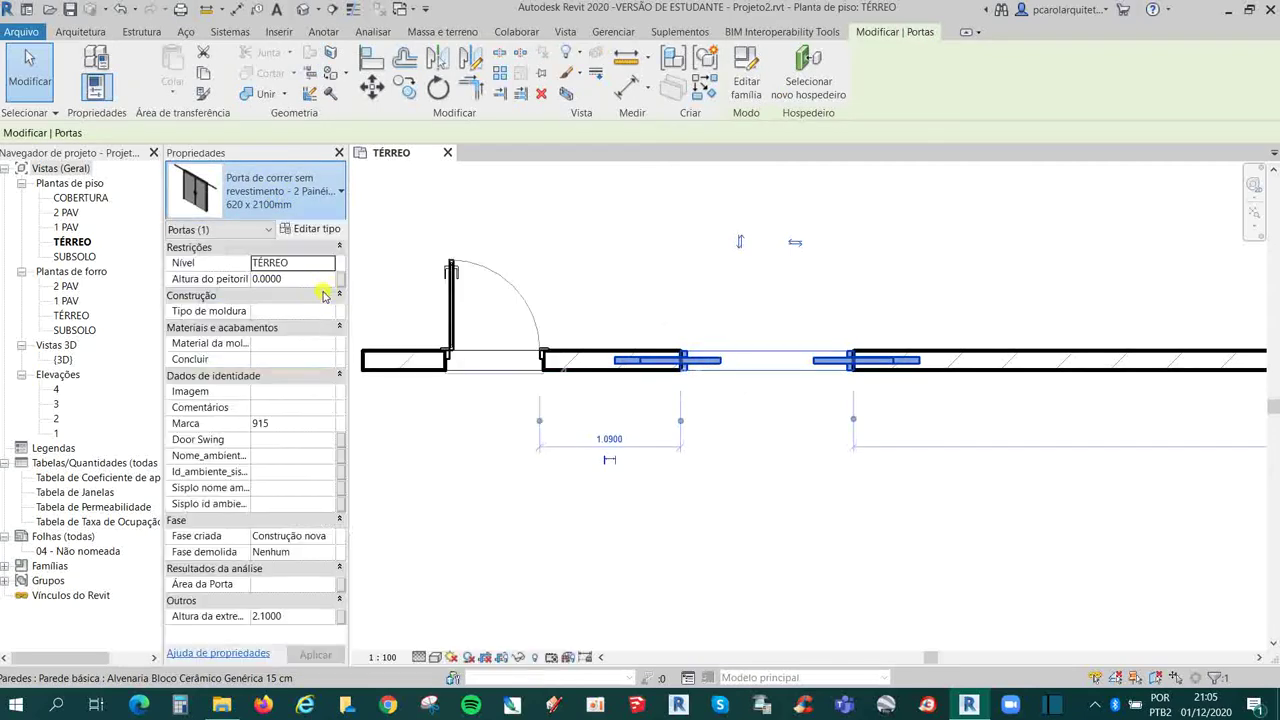
pyautogui.click(779, 481)
pyautogui.scroll(4, 755, 398)
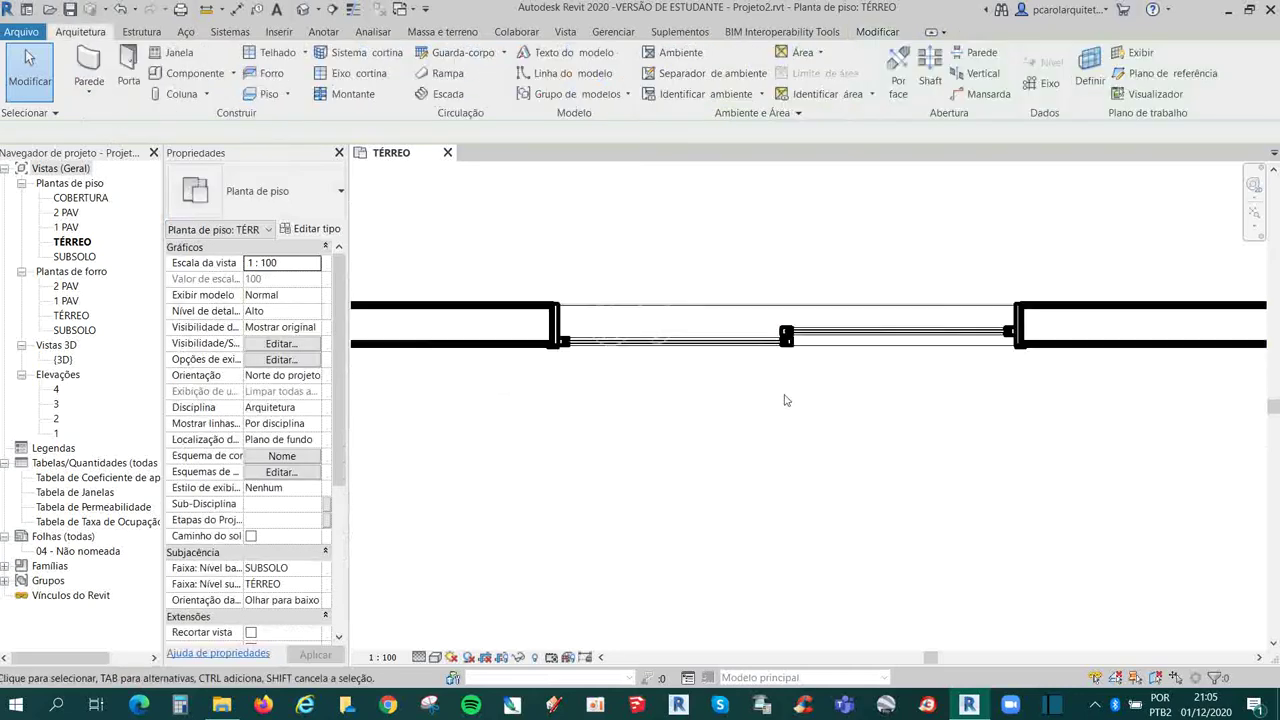
# Step: Set the TÉRREO plan's scale to 1 : 50 and turn on thin line display
pyautogui.click(384, 657)
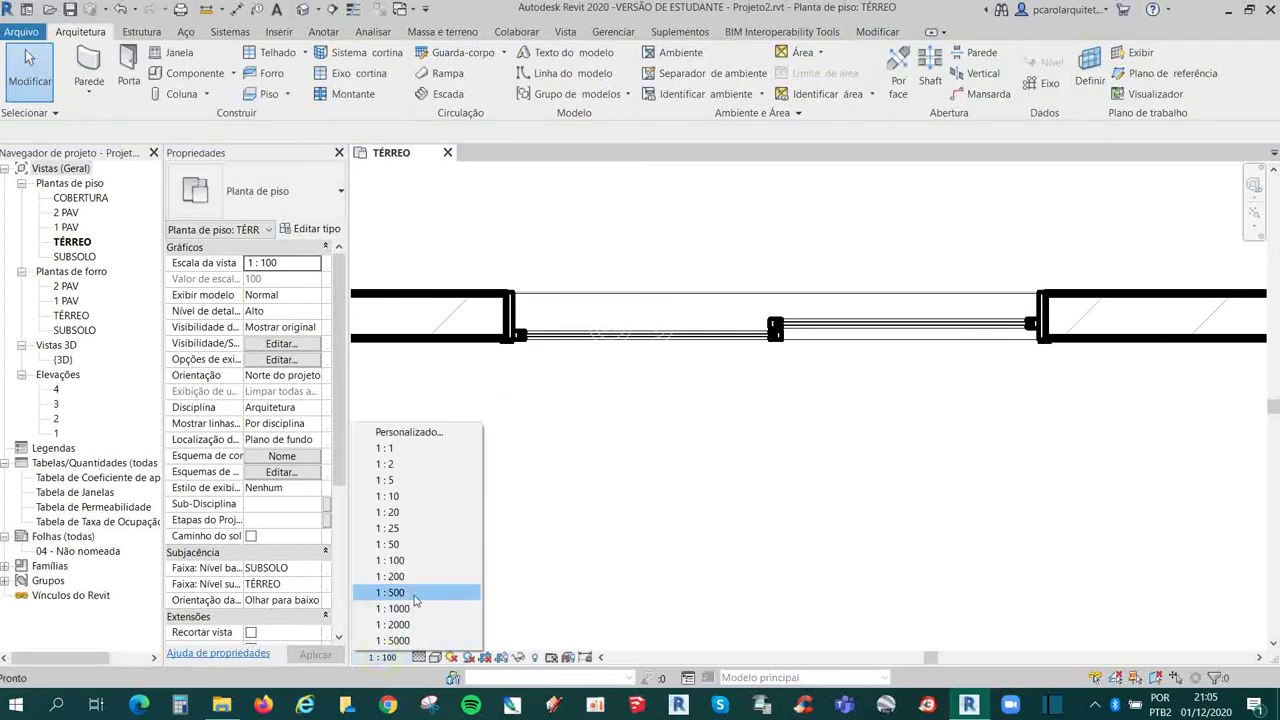
pyautogui.click(424, 549)
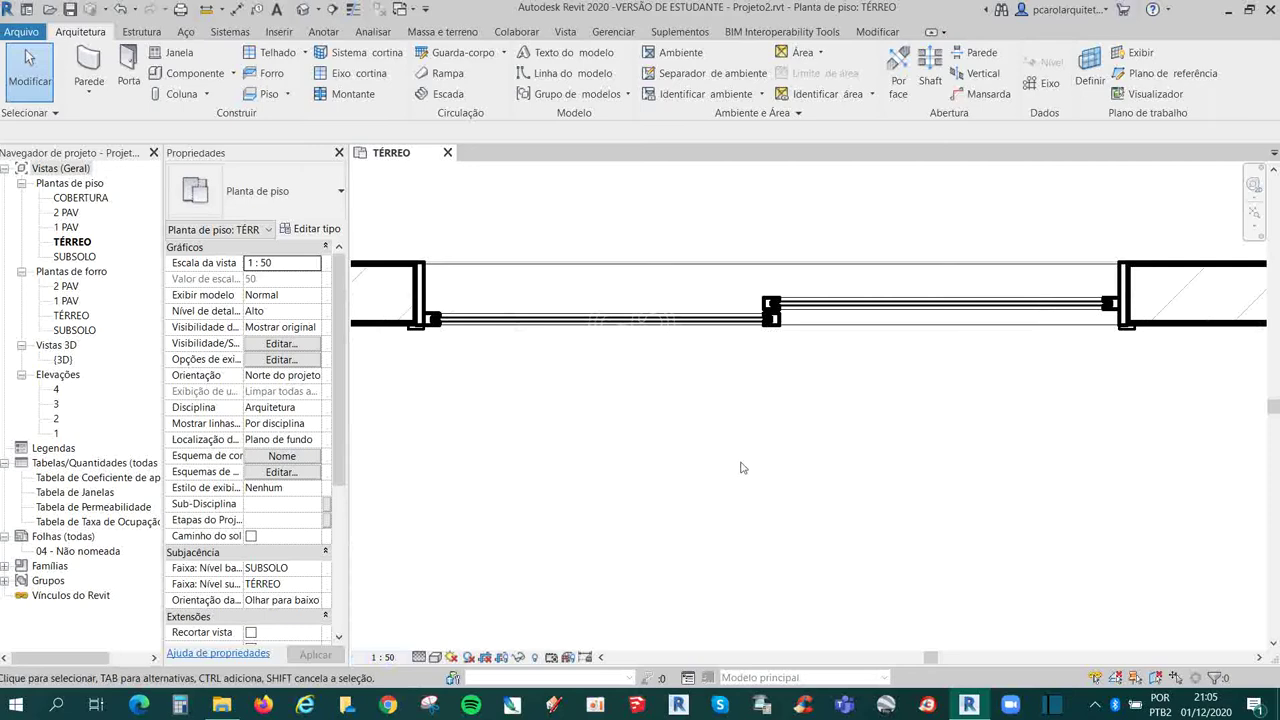
pyautogui.click(353, 9)
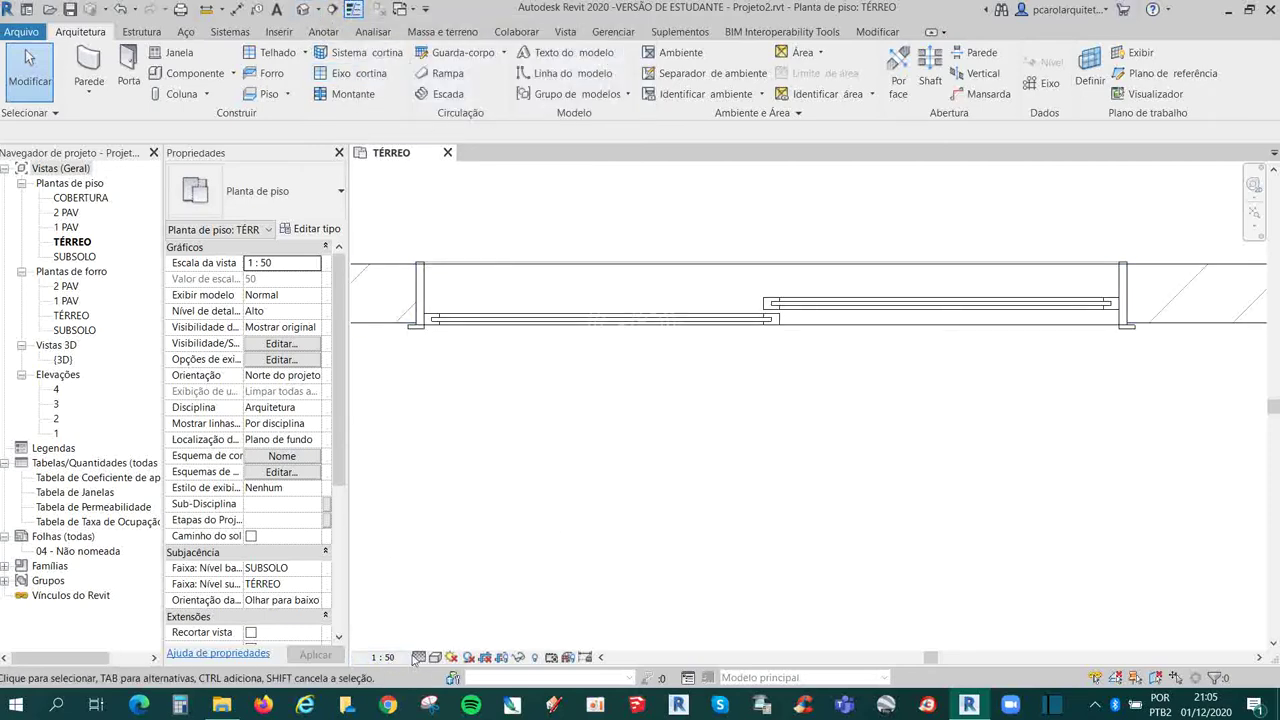
# Step: Set the TÉRREO plan's detail level to Baixo and its visual style to Cores consistentes
pyautogui.scroll(-3, 885, 380)
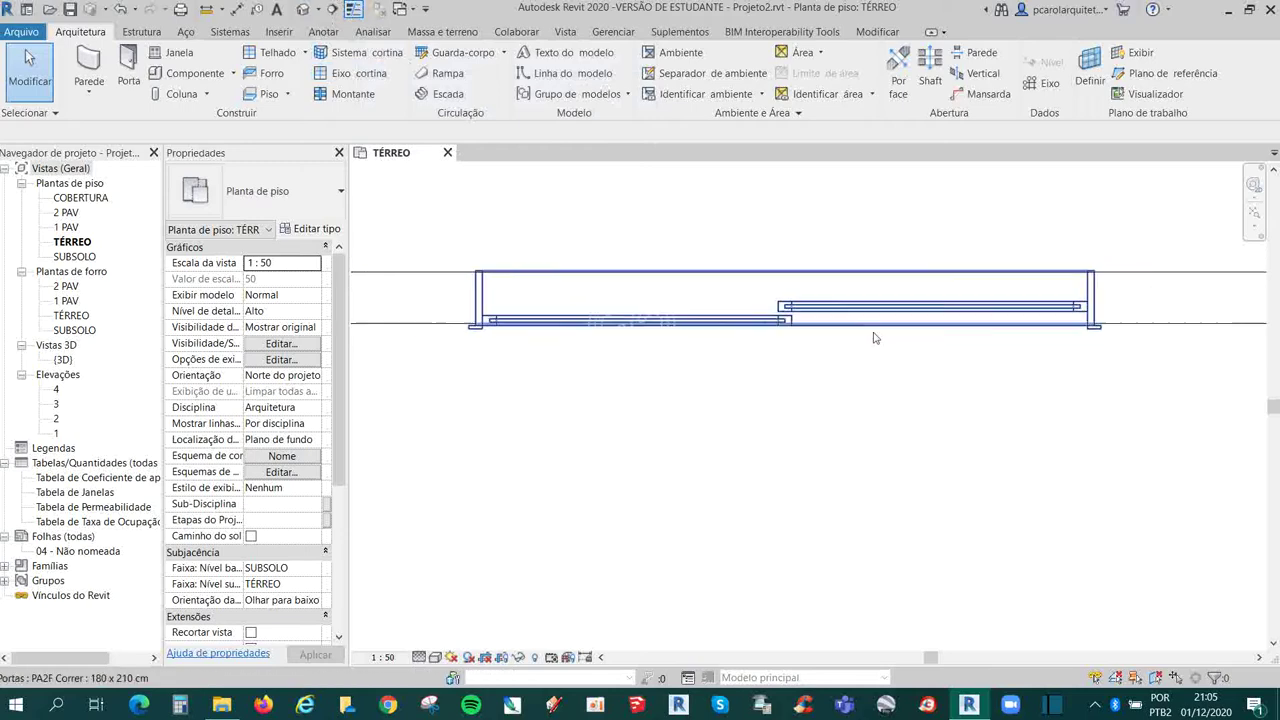
pyautogui.click(418, 657)
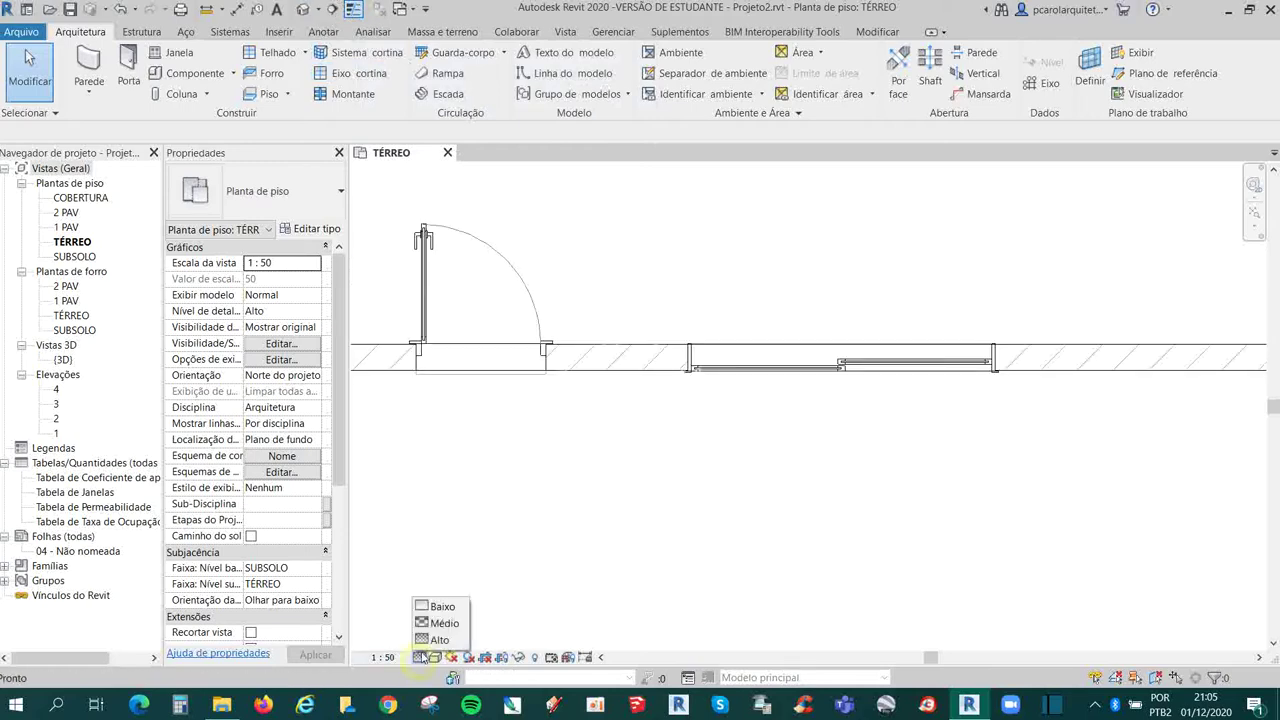
pyautogui.click(443, 617)
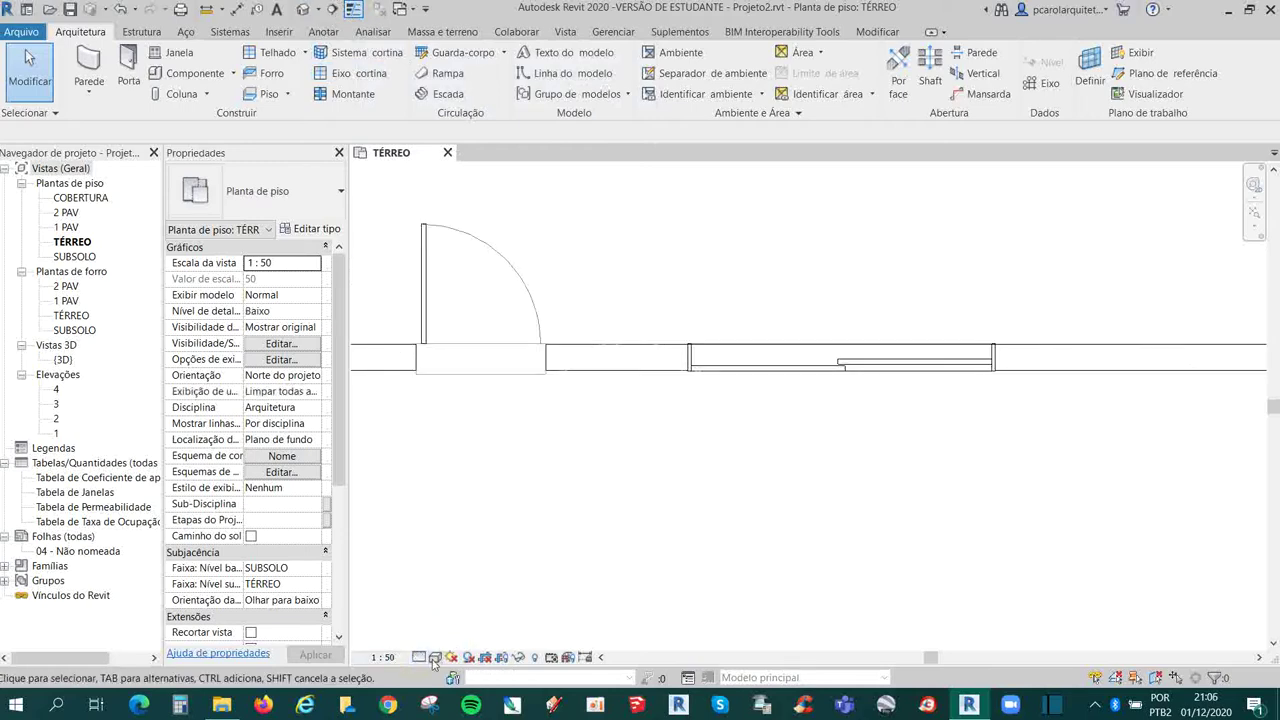
pyautogui.click(435, 657)
pyautogui.click(465, 607)
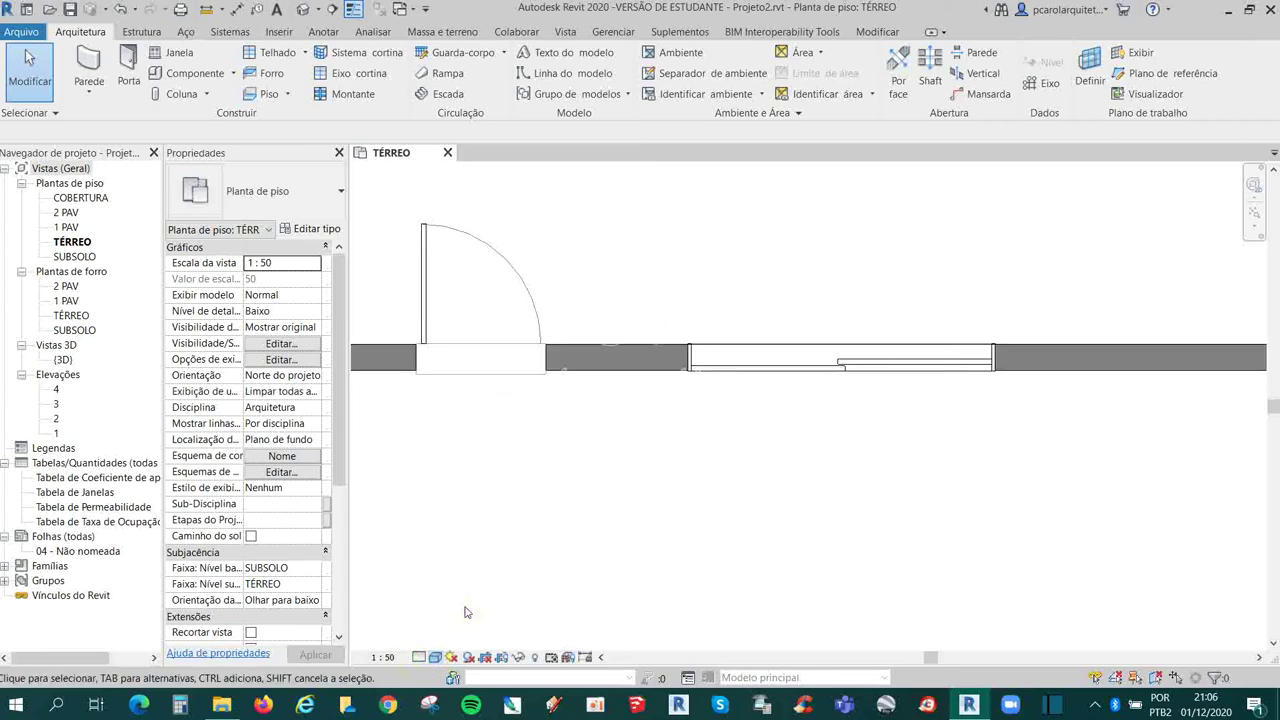
pyautogui.scroll(-3, 614, 504)
pyautogui.scroll(1, 731, 471)
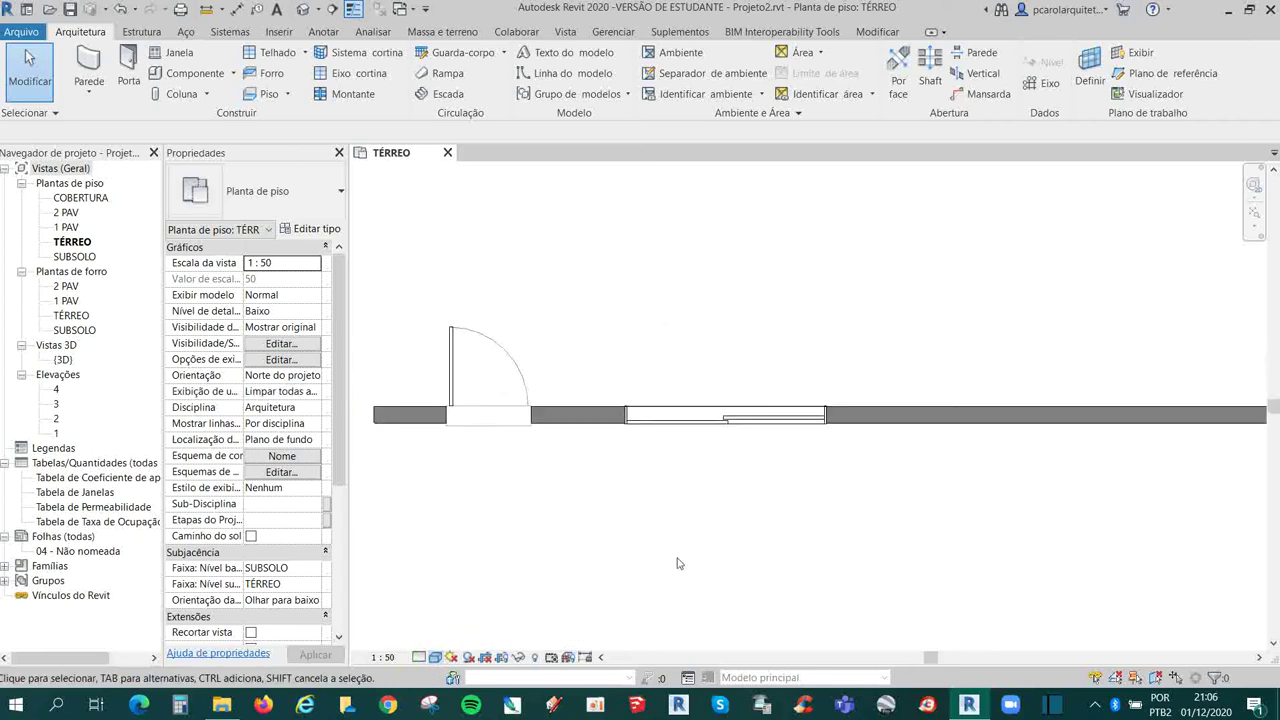
# Step: Set the TÉRREO plan's detail level to Alto
pyautogui.click(437, 657)
pyautogui.click(470, 620)
pyautogui.click(435, 660)
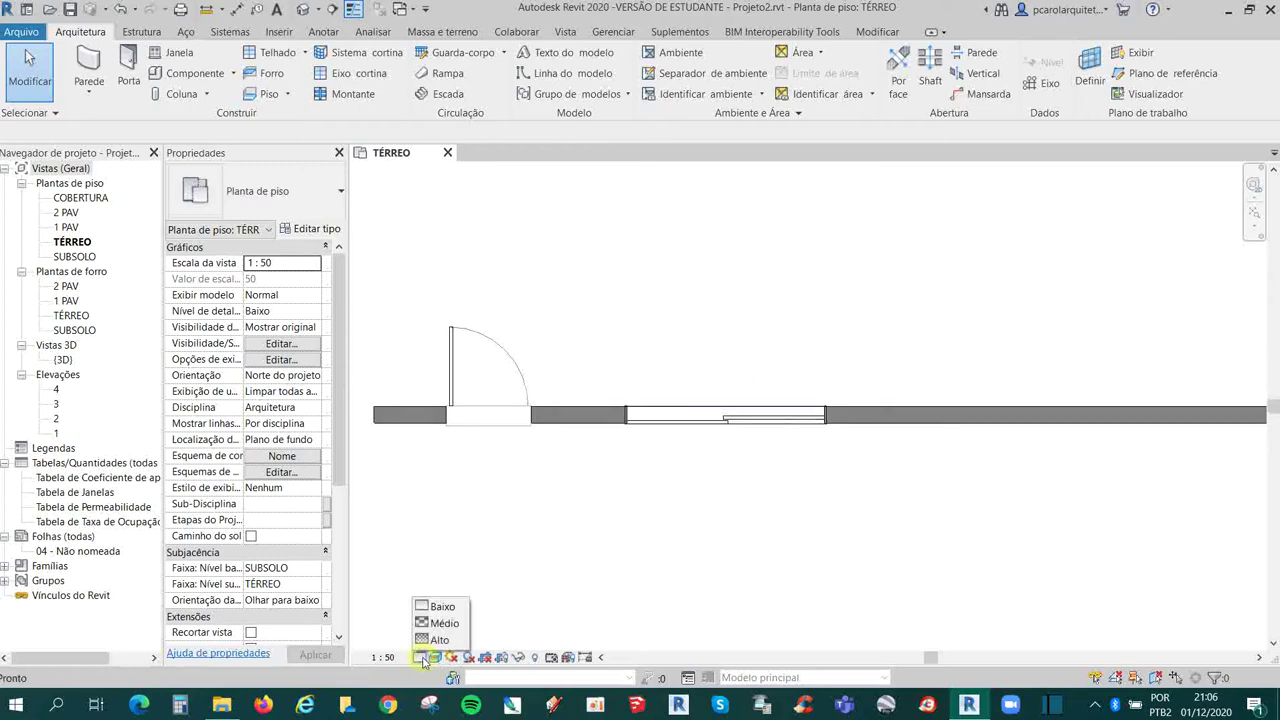
pyautogui.click(447, 638)
# Step: Examine how the swing door and the two-panel sliding door are drawn in the TÉRREO plan at the Alto detail level
pyautogui.scroll(1, 440, 425)
pyautogui.scroll(1, 441, 427)
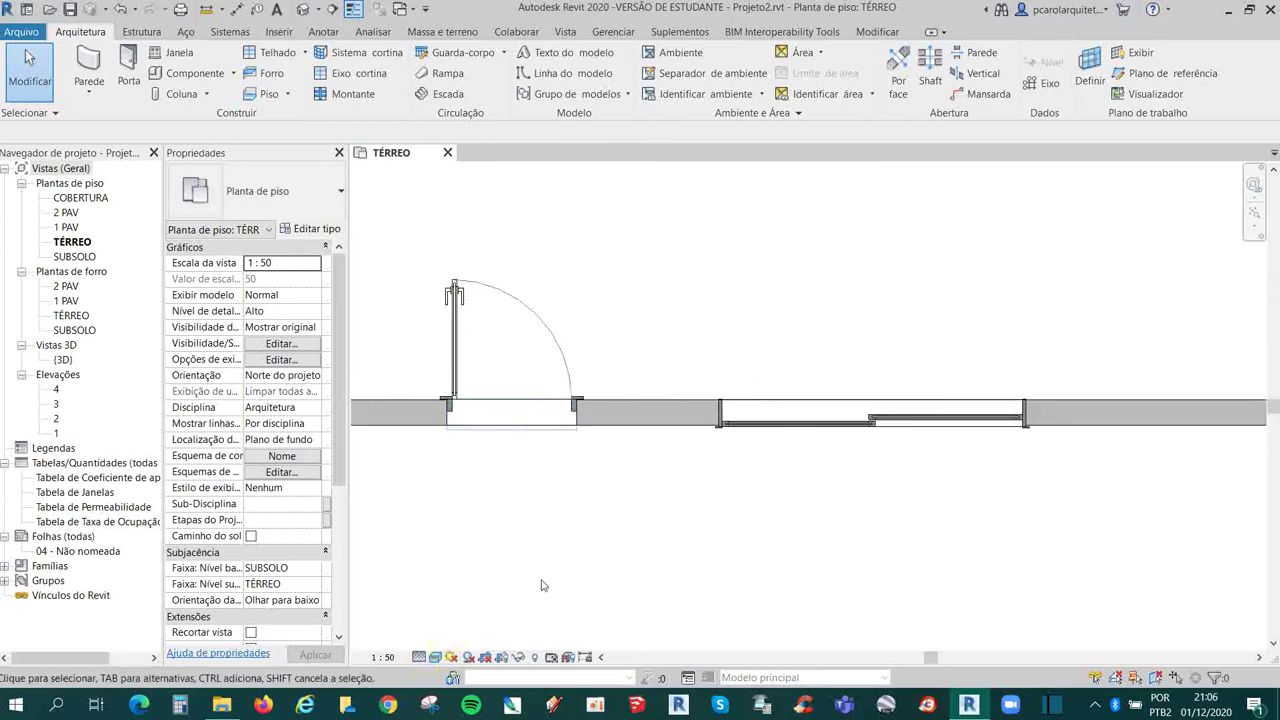
pyautogui.scroll(1, 506, 527)
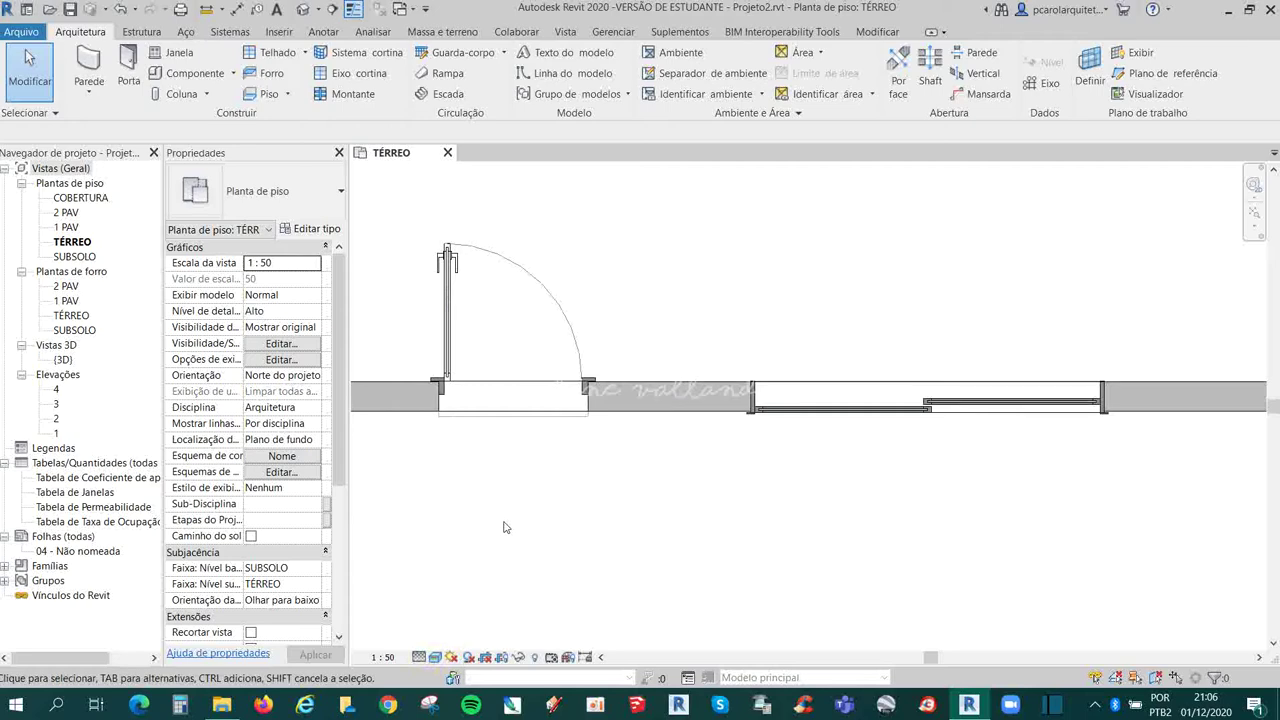
pyautogui.scroll(-2, 558, 436)
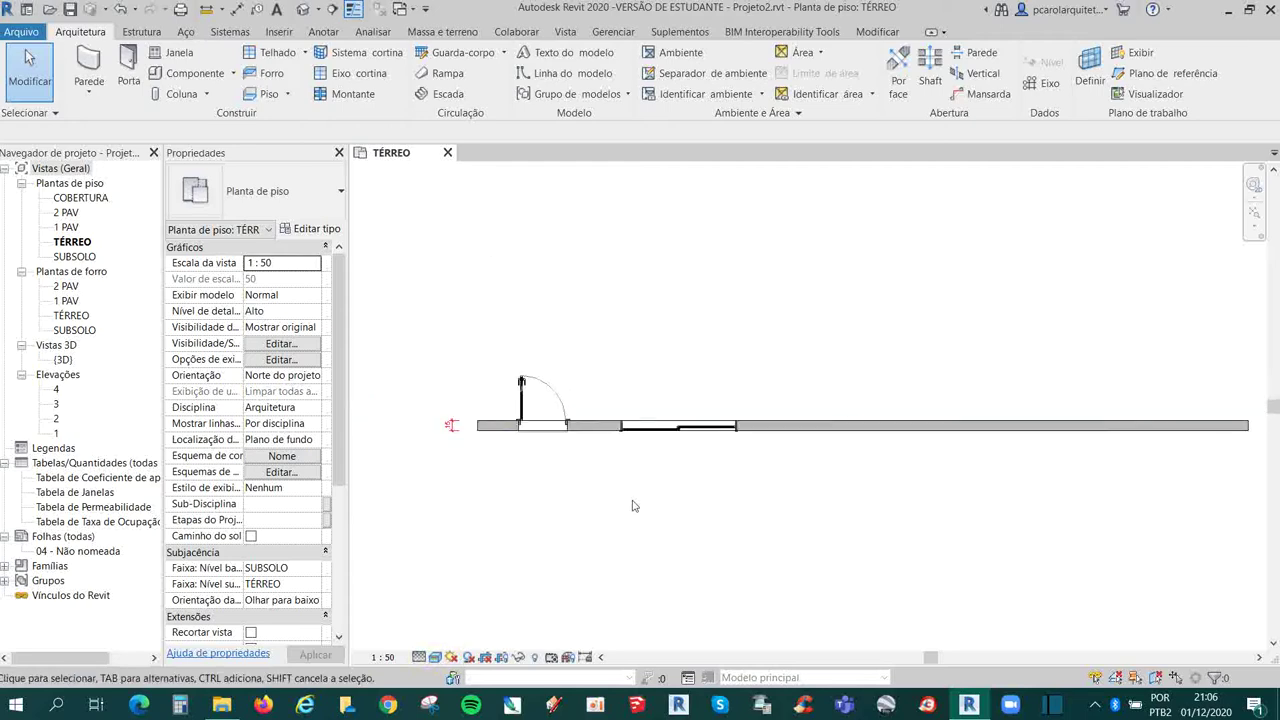
pyautogui.scroll(1, 534, 449)
pyautogui.scroll(1, 522, 472)
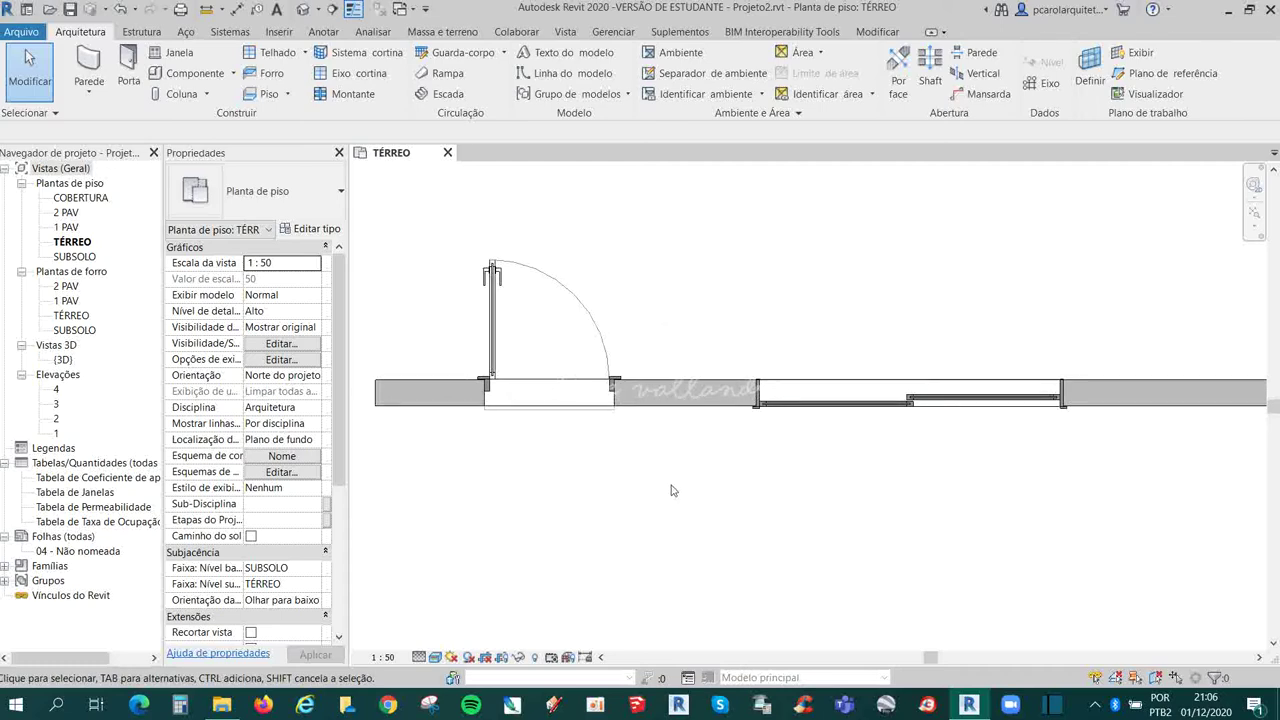
pyautogui.scroll(-1, 633, 466)
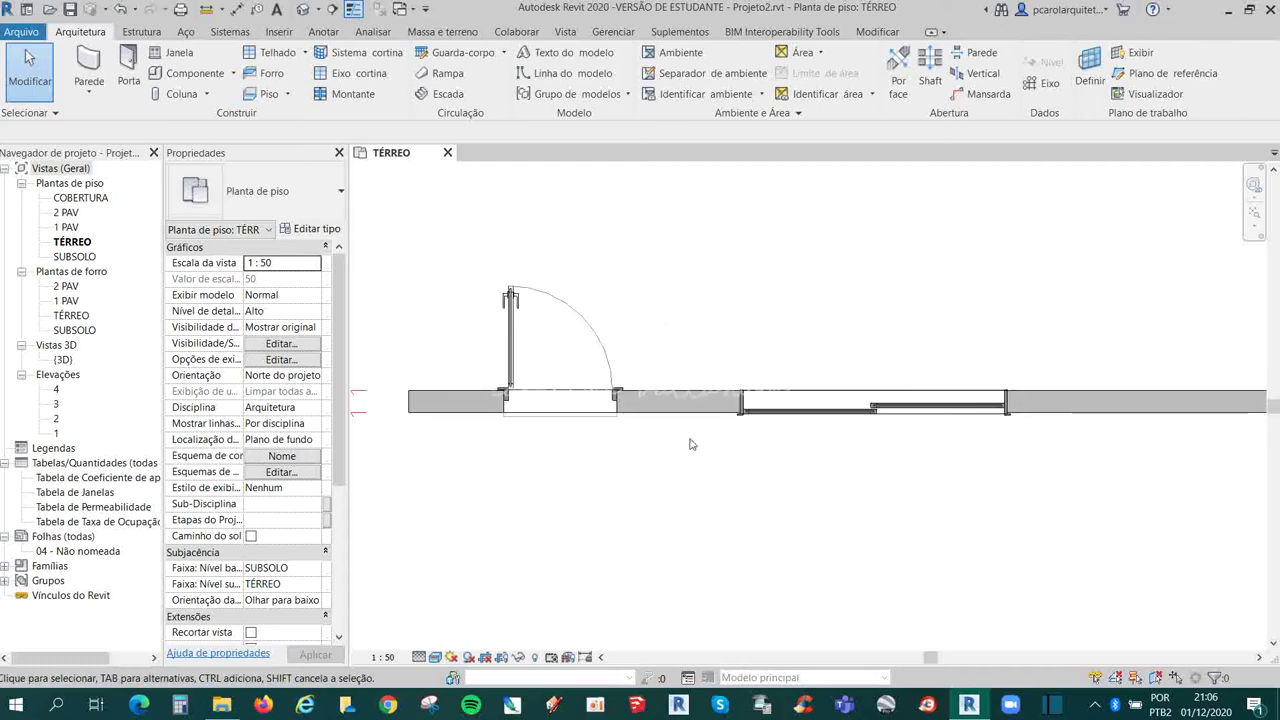
pyautogui.scroll(-3, 673, 459)
pyautogui.scroll(2, 940, 462)
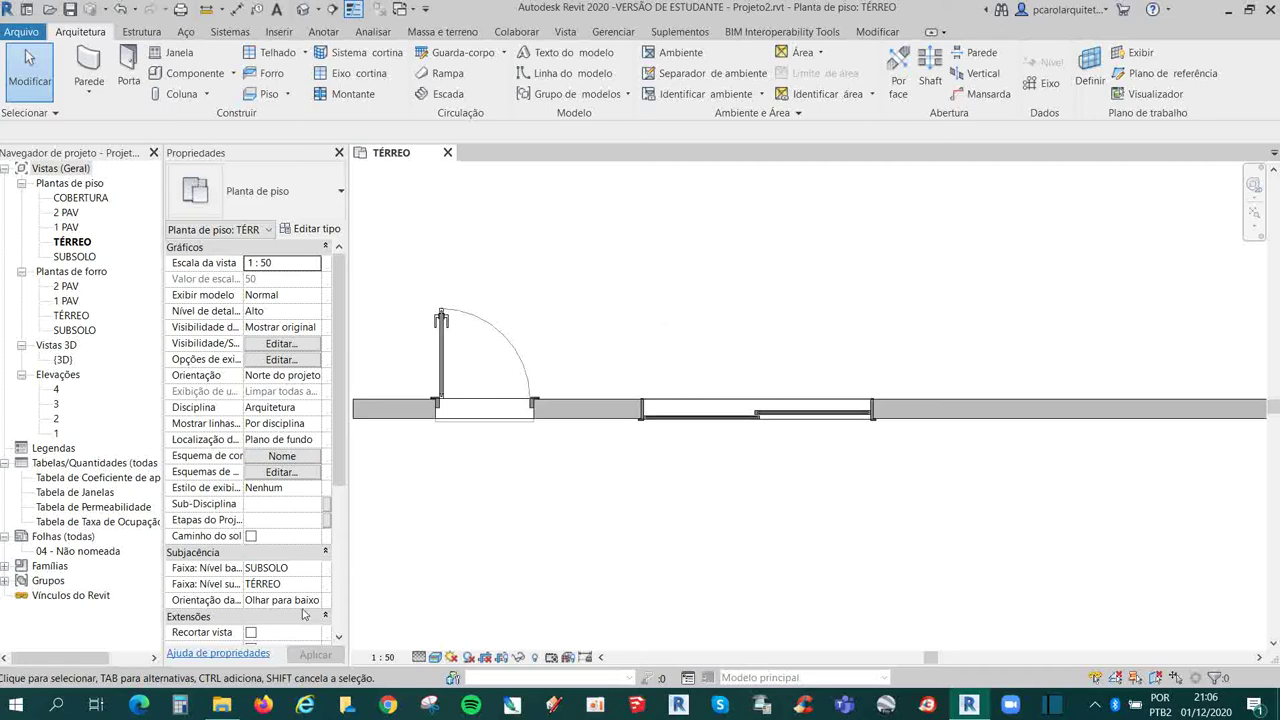
pyautogui.moveTo(242, 700)
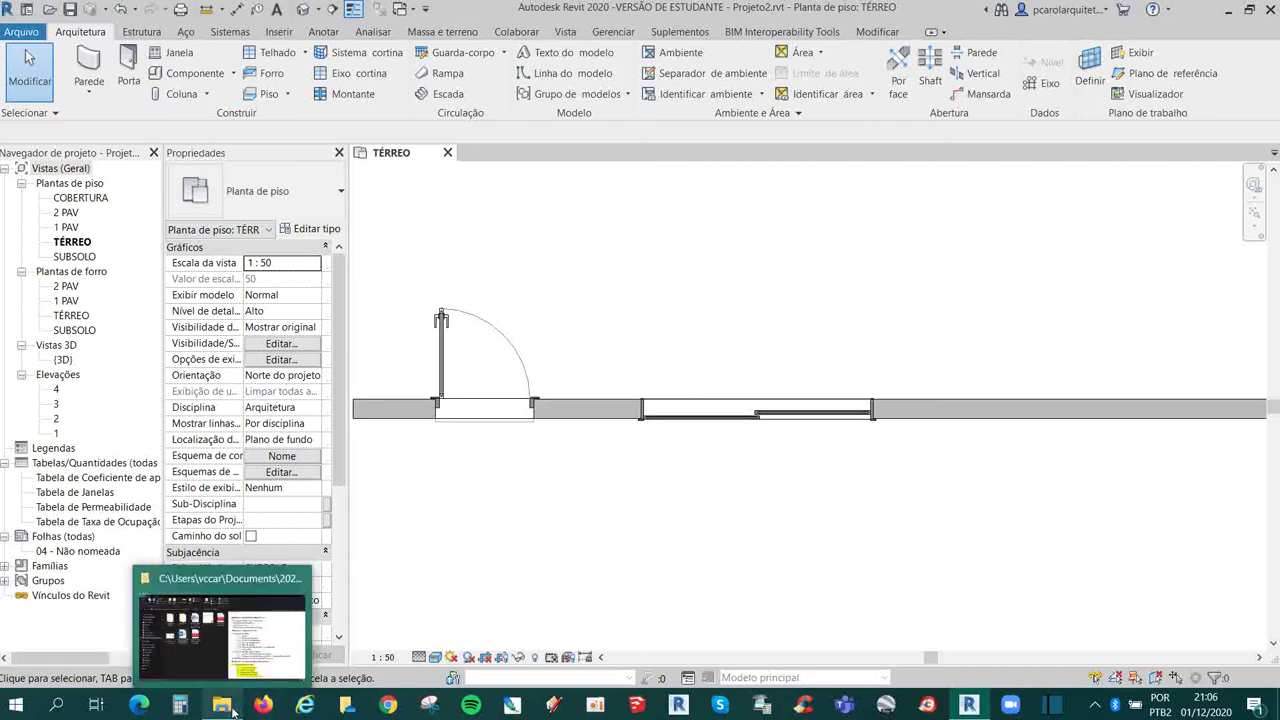
pyautogui.scroll(-2, 617, 517)
pyautogui.scroll(1, 668, 507)
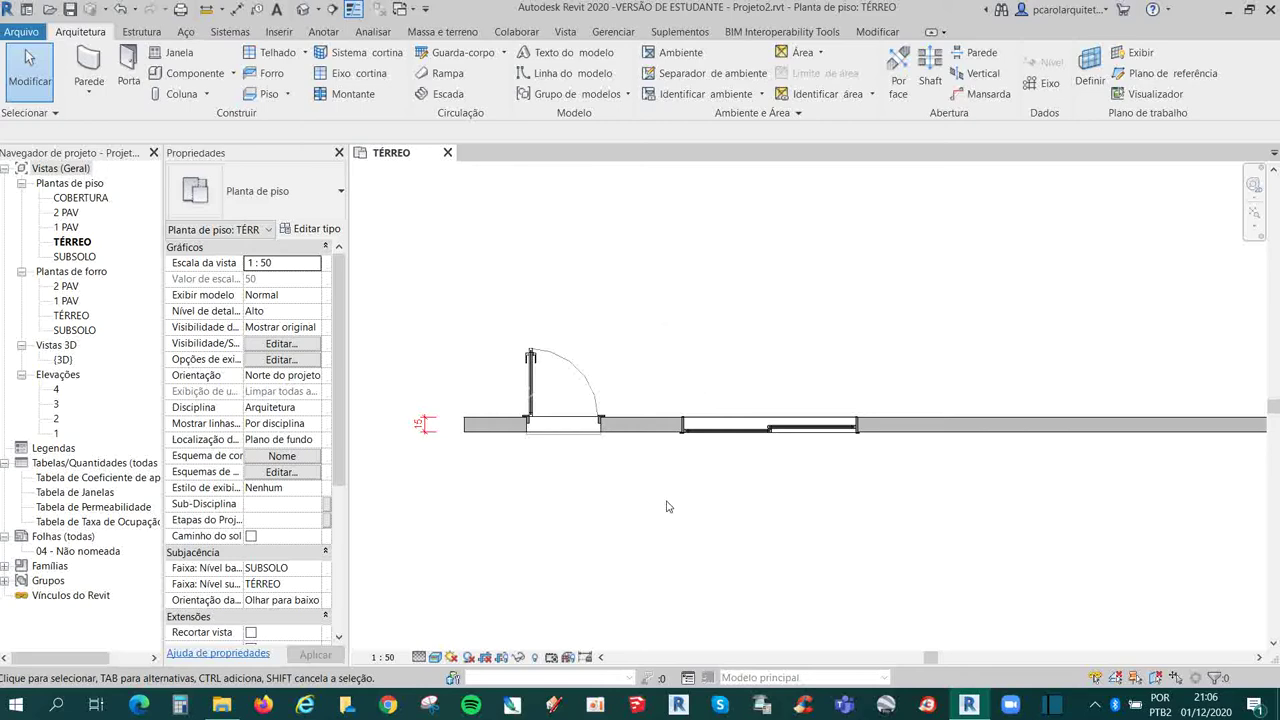
# Step: Bring up the keyboard shortcuts settings twice, closing them each time without editing any shortcut
pyautogui.press('k')
pyautogui.press('s')
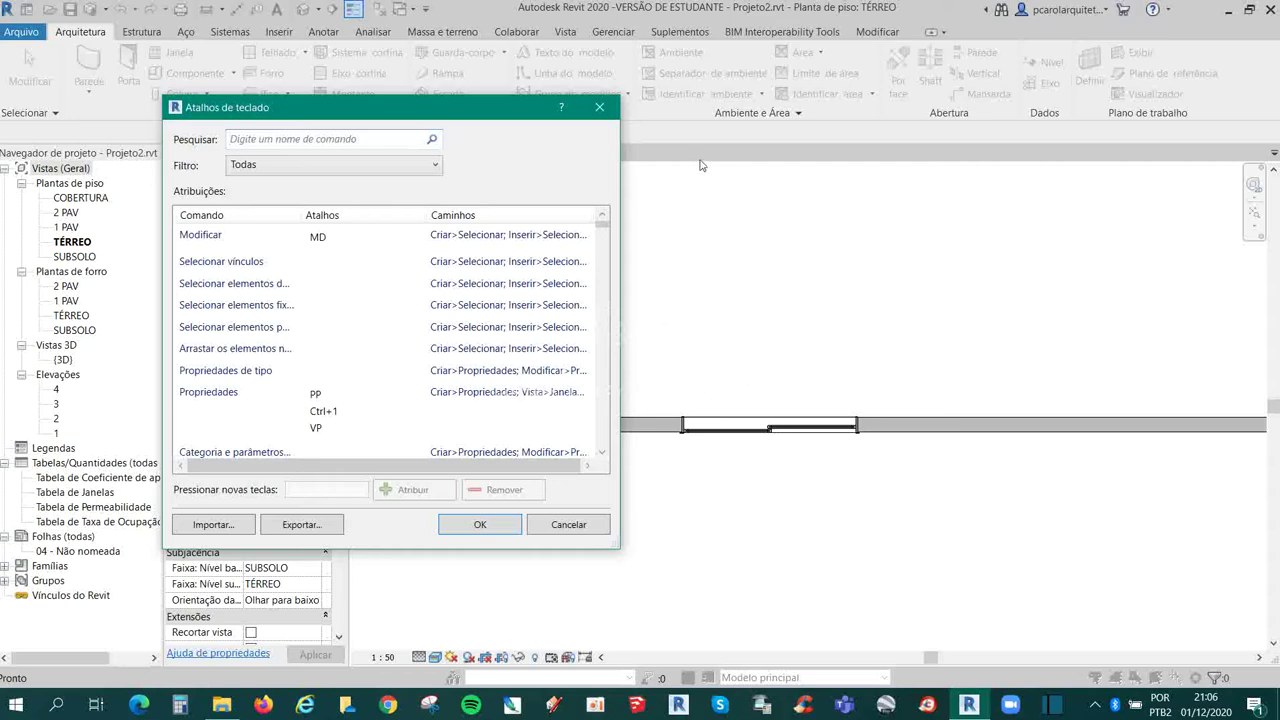
pyautogui.click(599, 107)
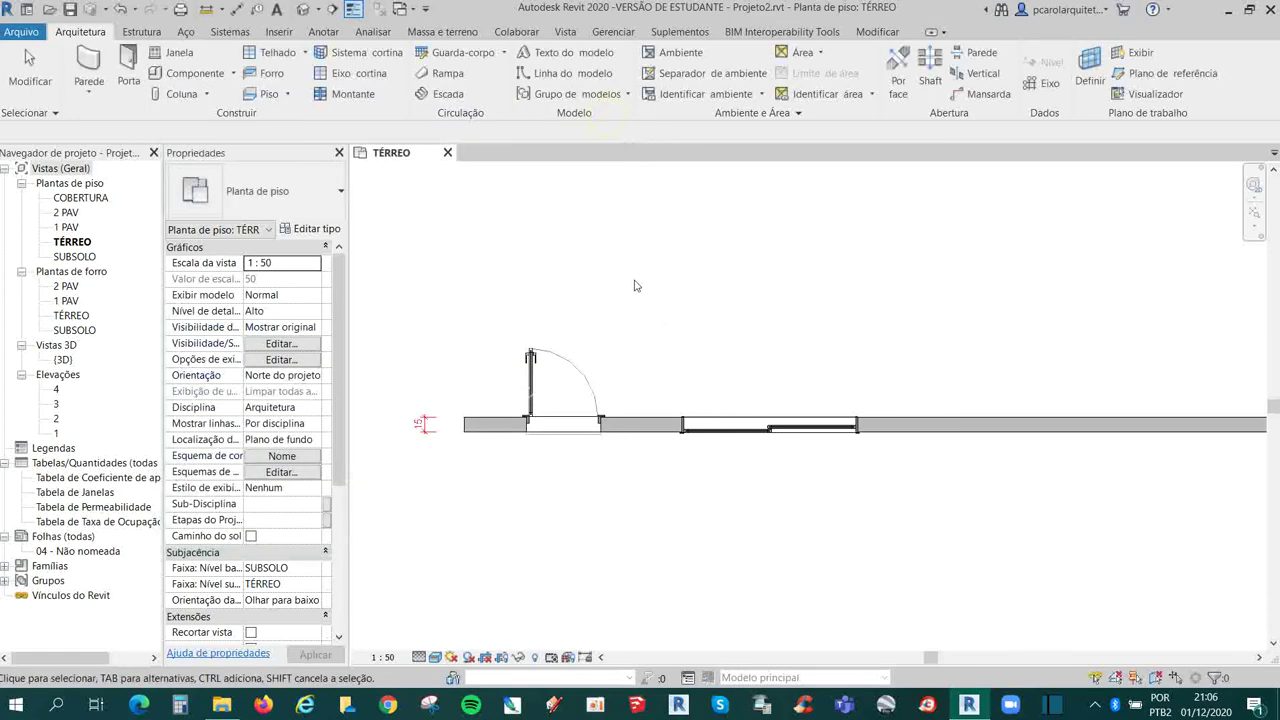
pyautogui.press('k')
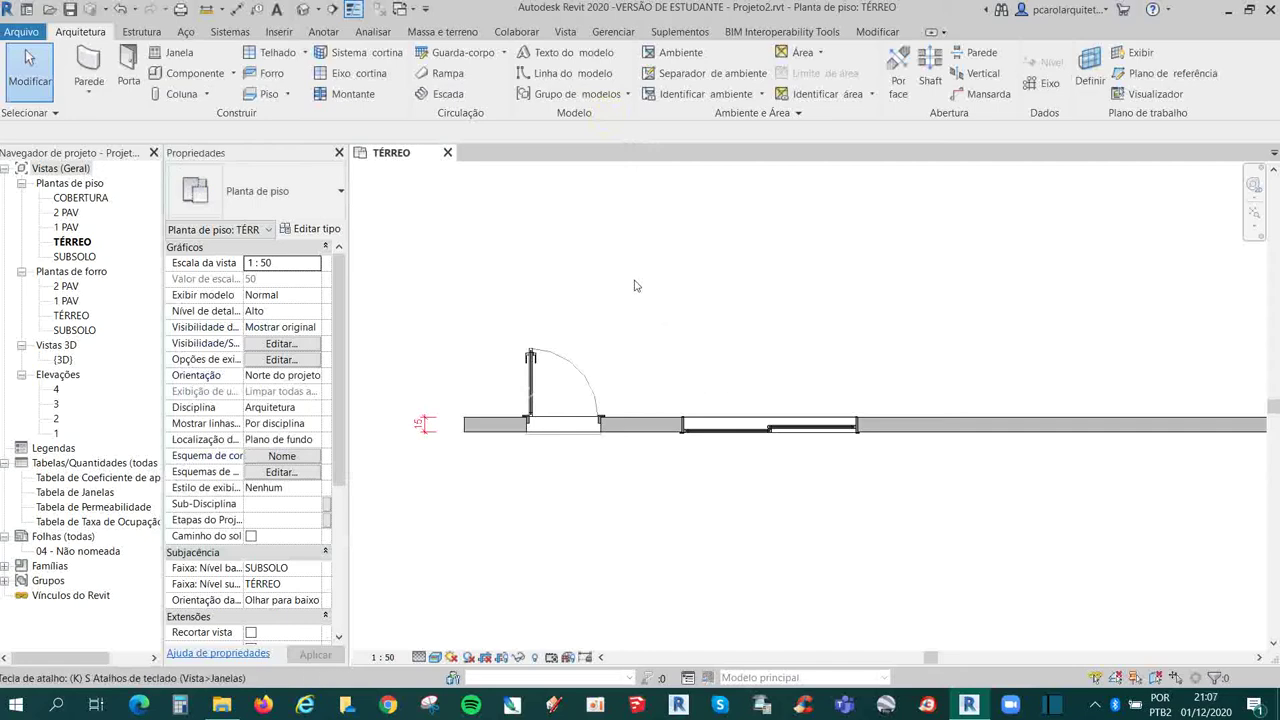
pyautogui.press('s')
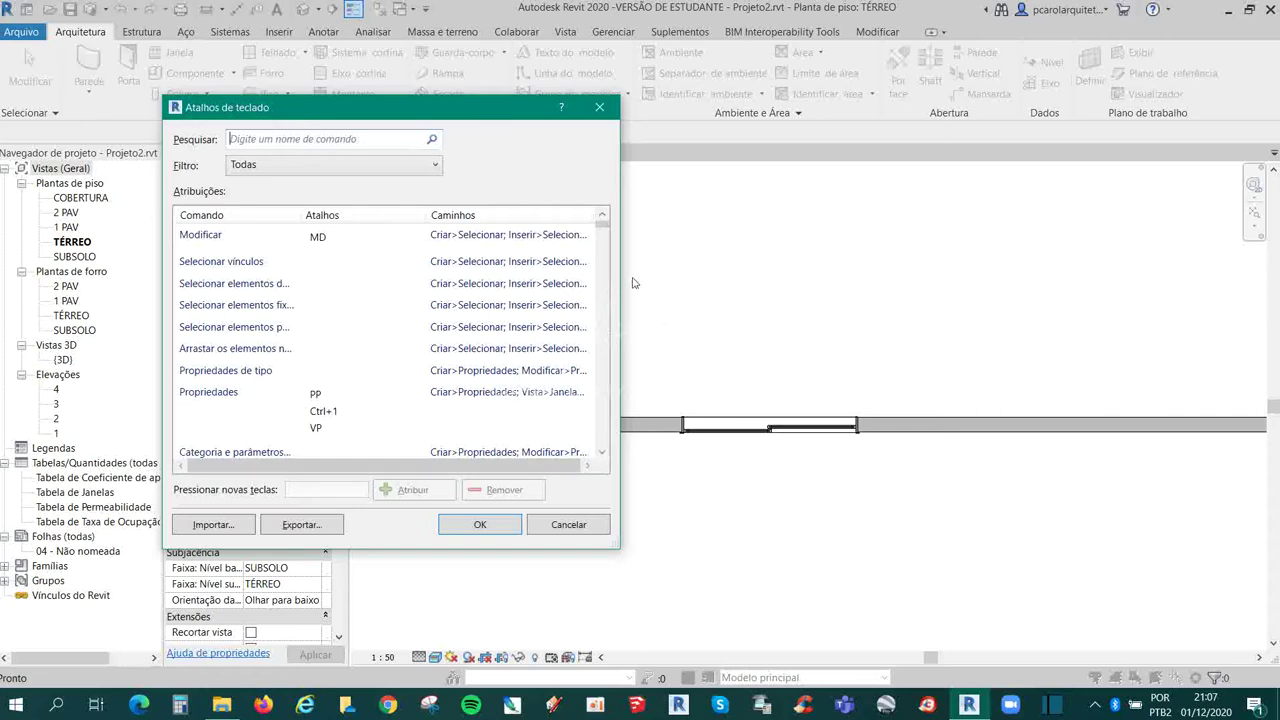
pyautogui.click(599, 107)
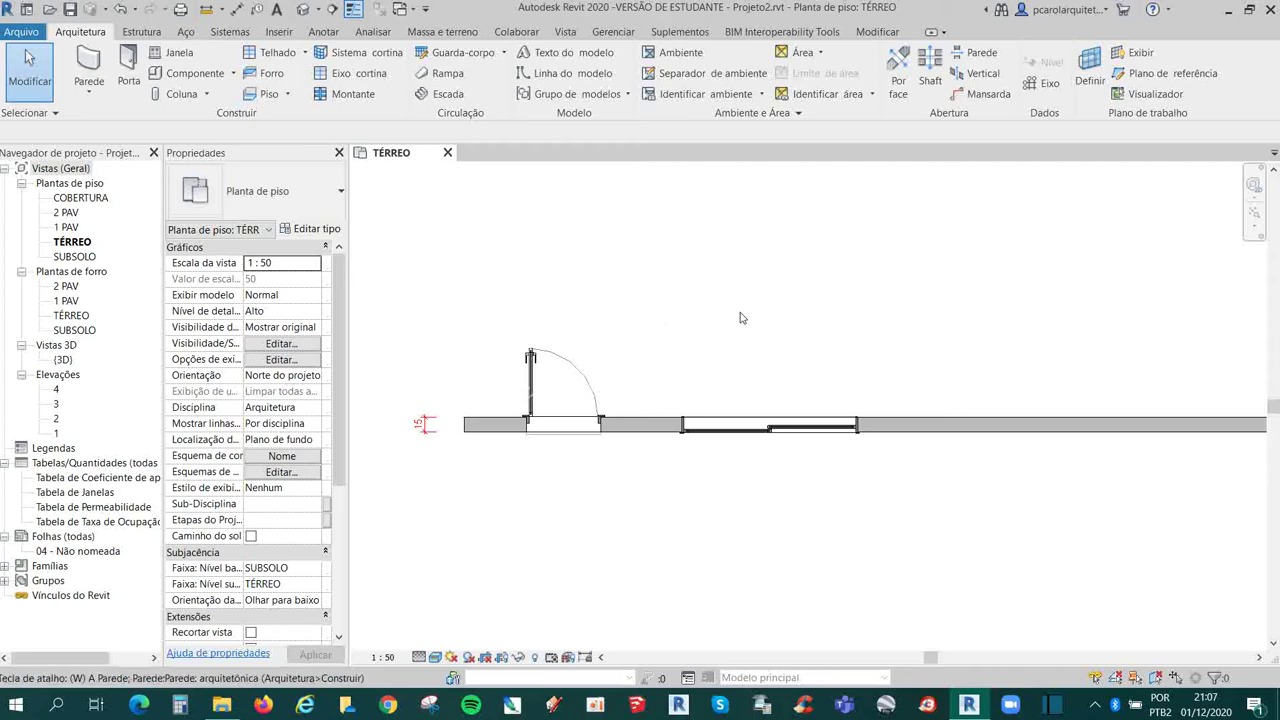
# Step: Draw an Alvenaria Bloco Cerâmico Genérica 15 cm wall about 1.78 m long, perpendicular to the TÉRREO wall from its end beside the swing door
pyautogui.press('w')
pyautogui.press('a')
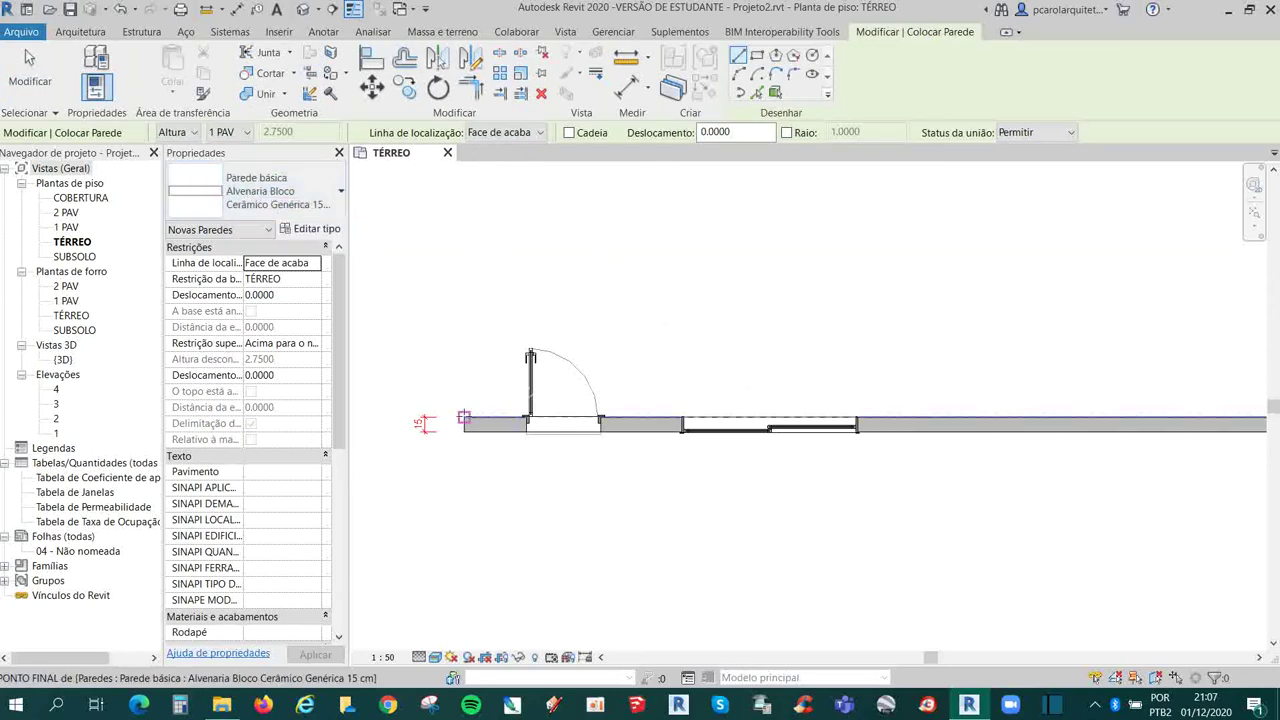
pyautogui.click(464, 424)
pyautogui.click(467, 250)
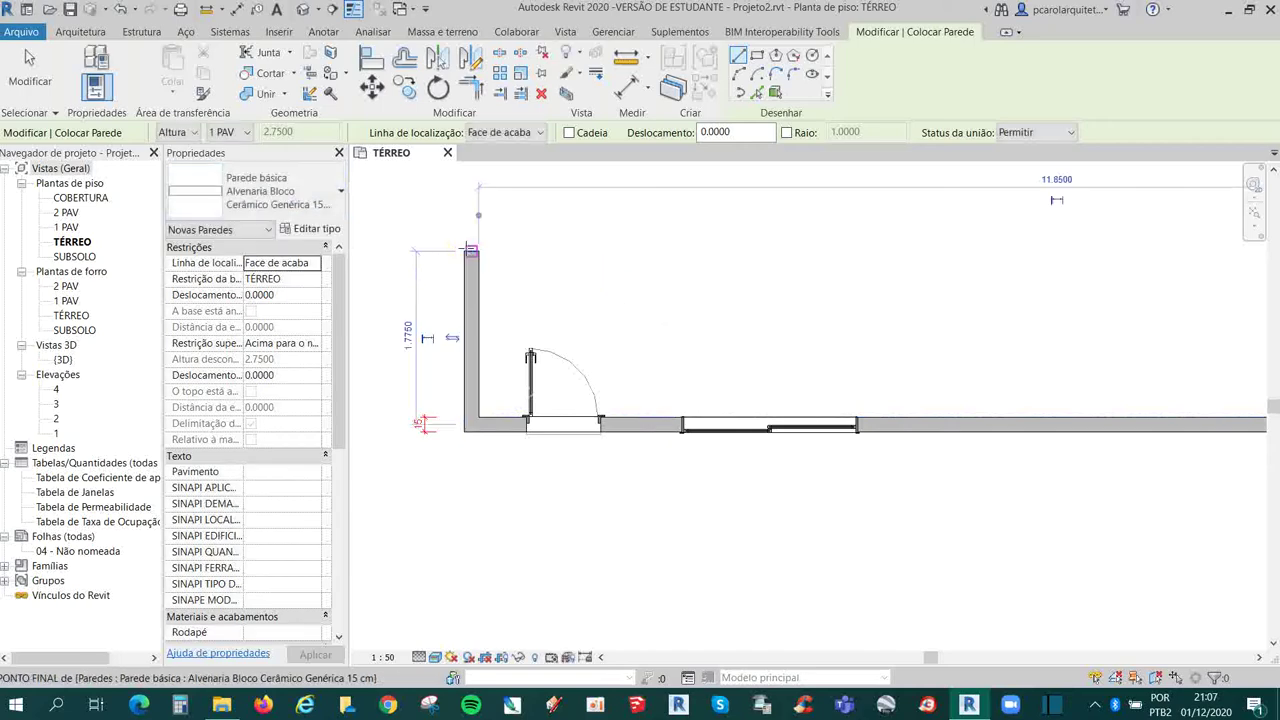
pyautogui.click(255, 192)
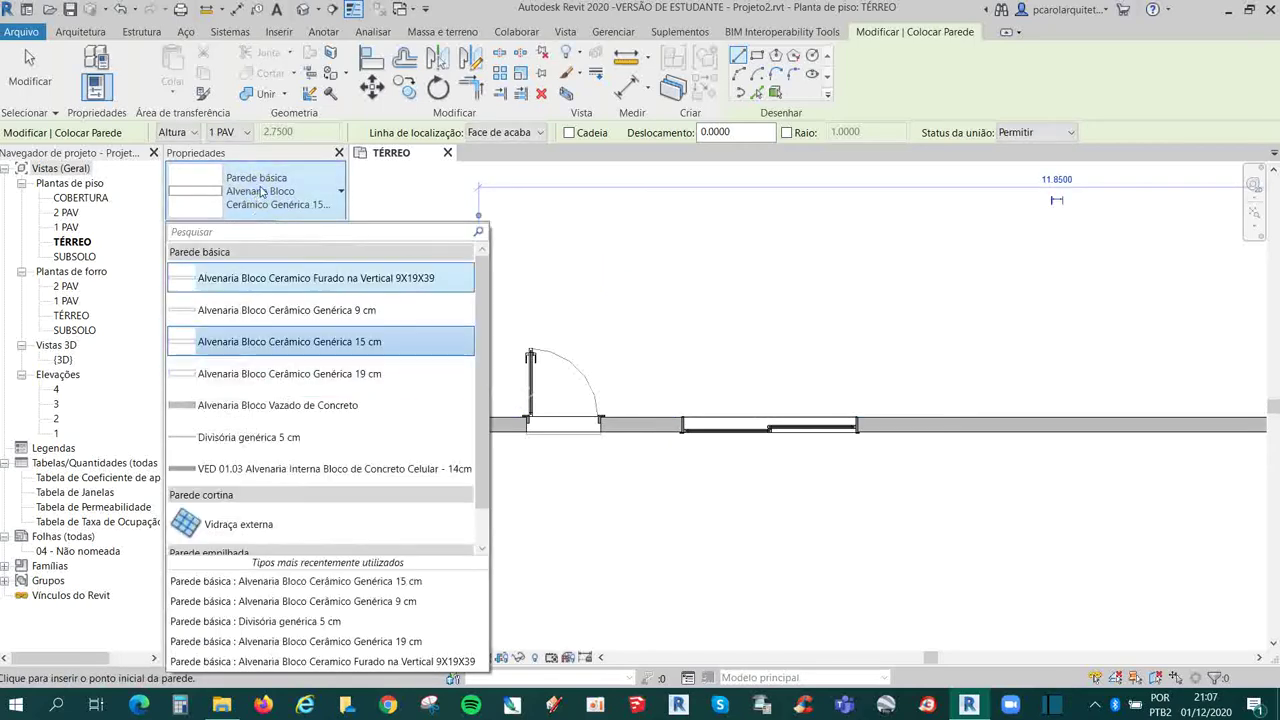
pyautogui.scroll(-2, 806, 591)
pyautogui.scroll(3, 797, 474)
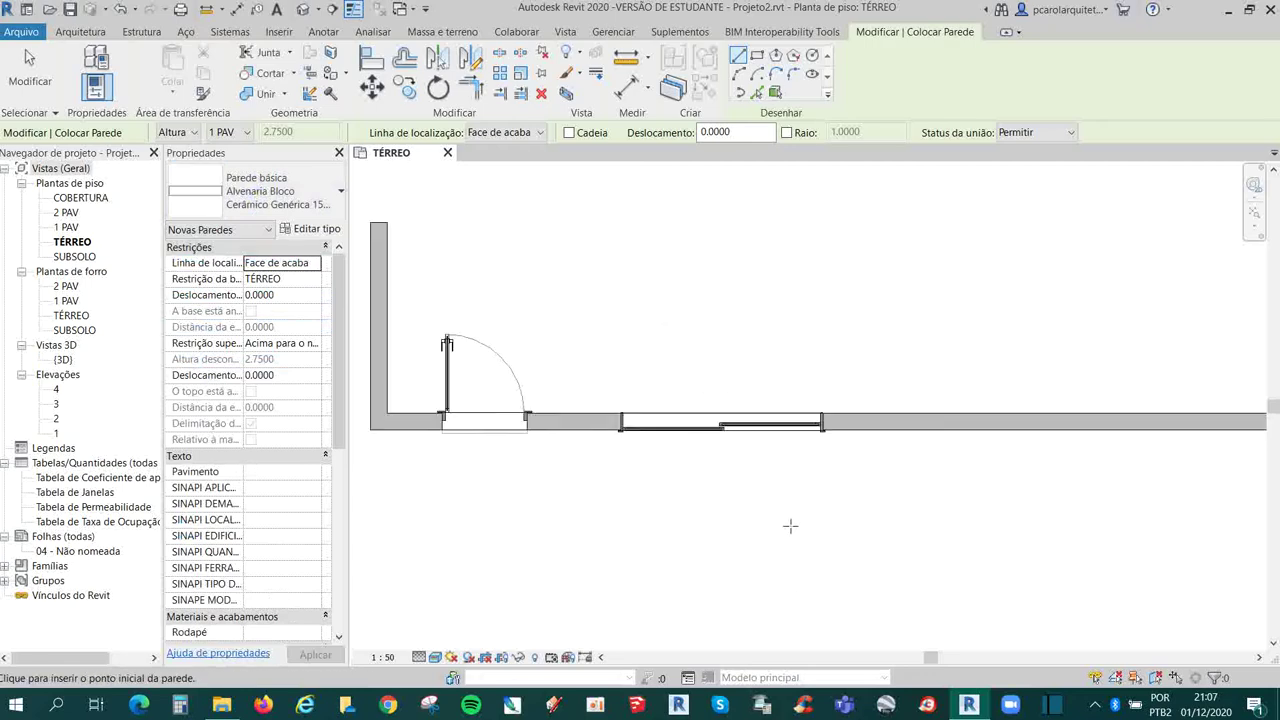
# Step: Search the keyboard shortcuts for "wa", close the settings and end the wall command
pyautogui.press('k')
pyautogui.press('s')
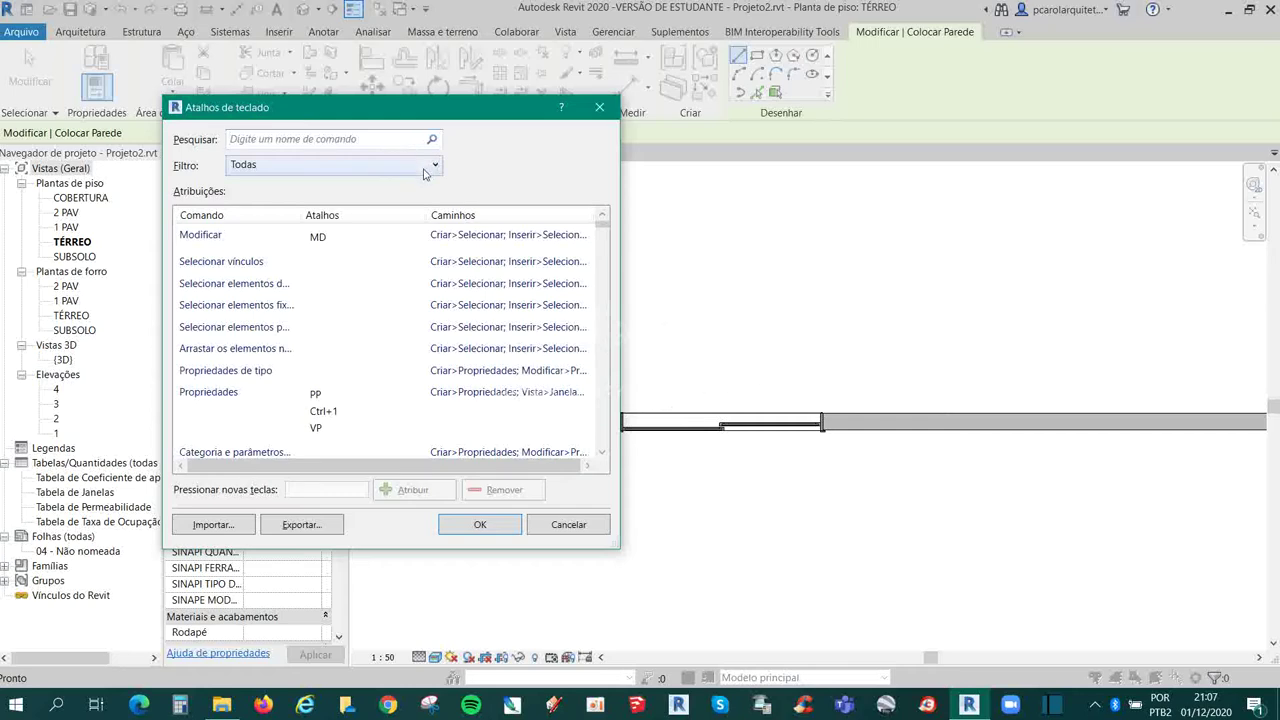
pyautogui.write('wall')
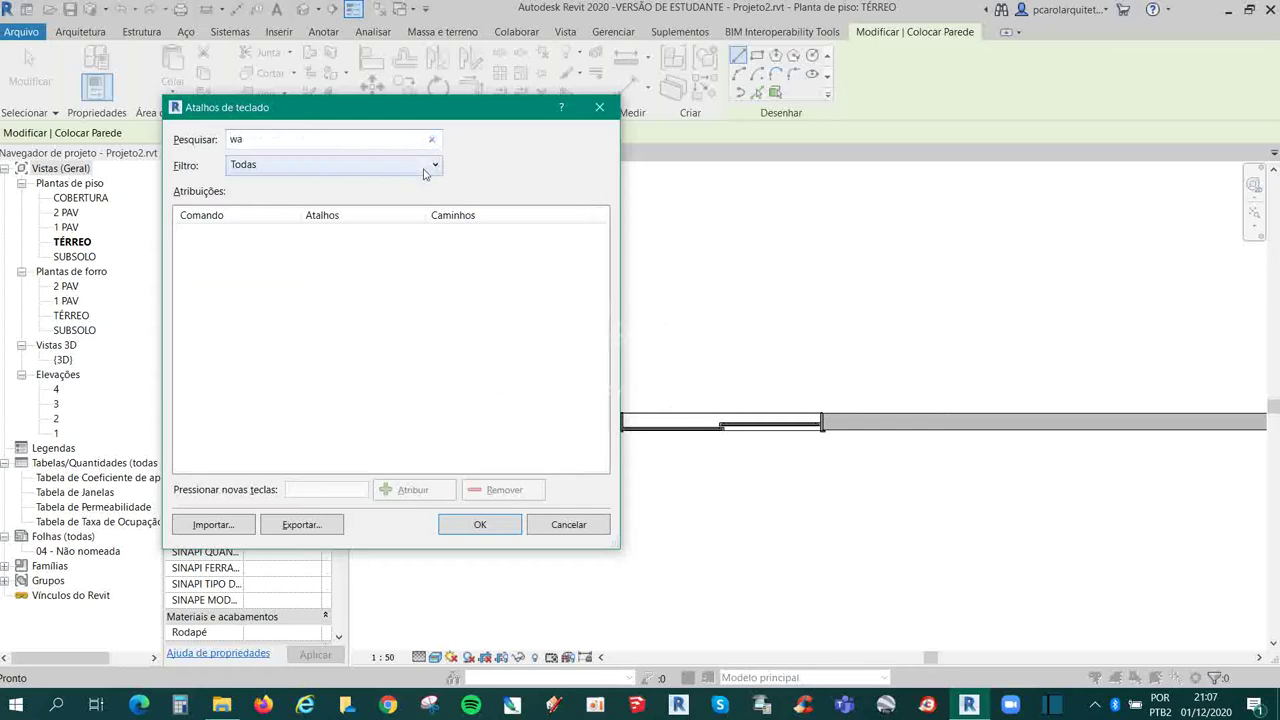
pyautogui.press('Escape')
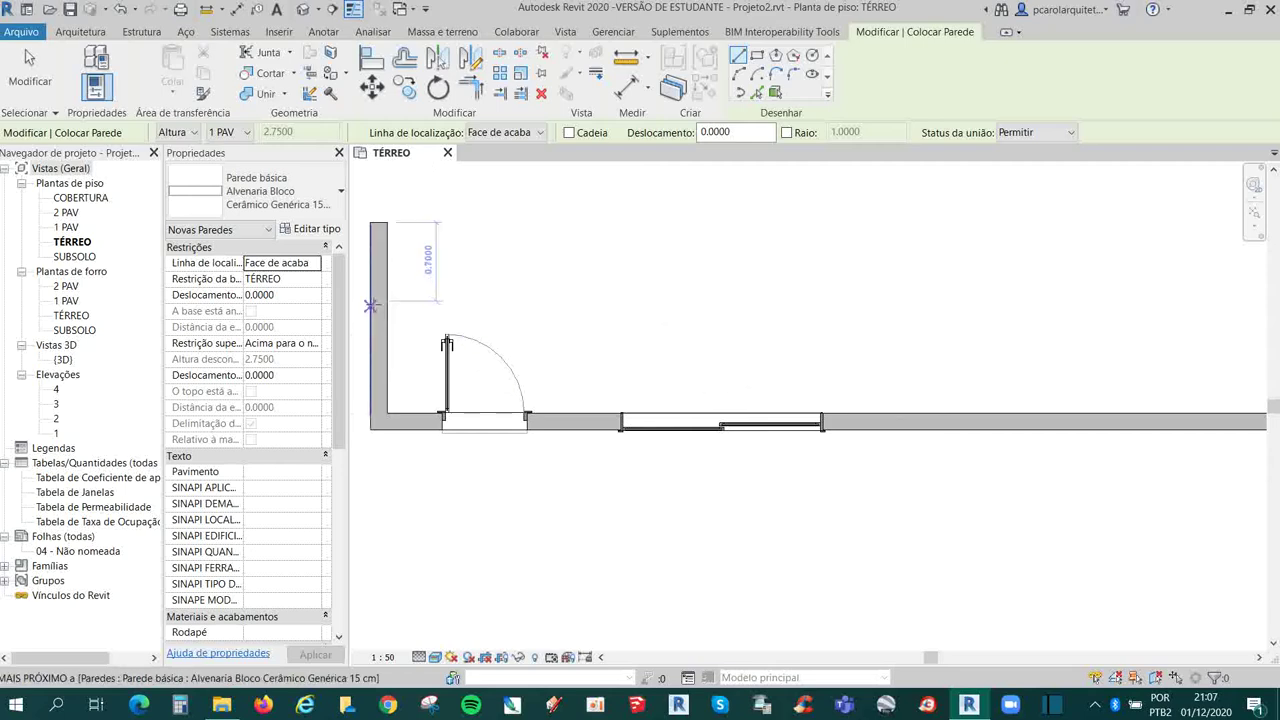
pyautogui.press('Escape')
pyautogui.press('Escape')
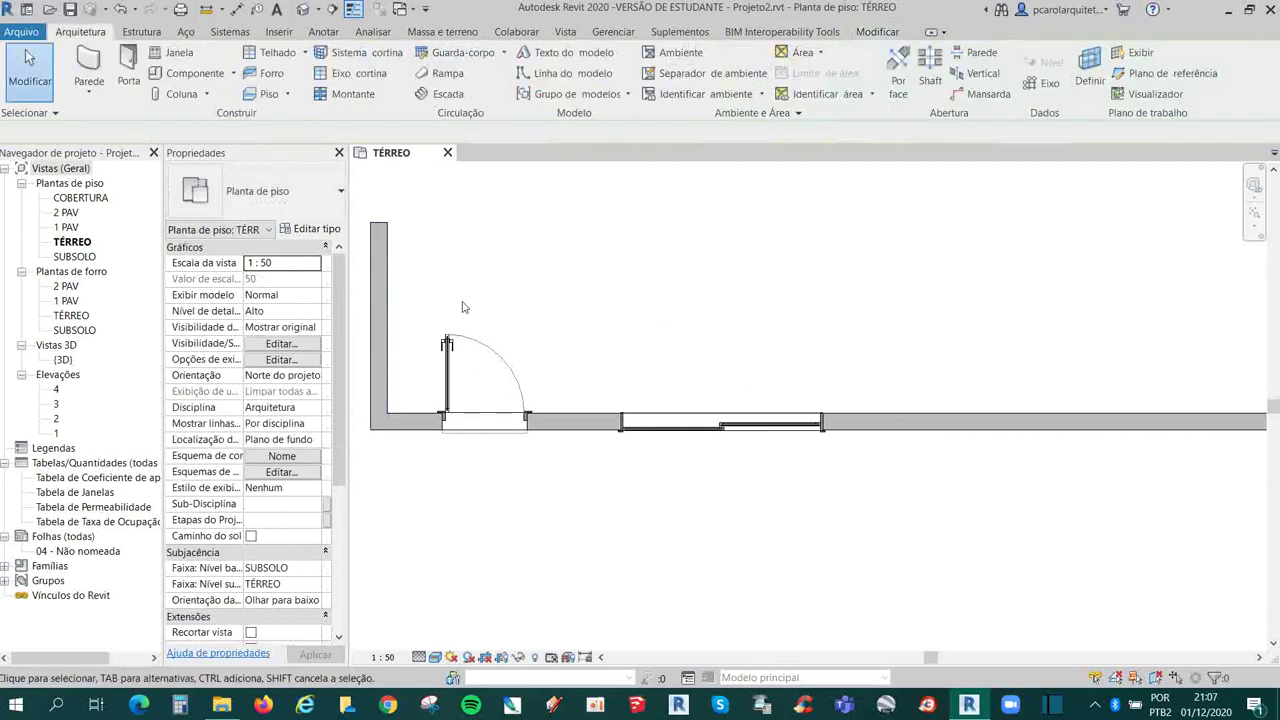
# Step: Open the keyboard shortcuts settings and examine the commands and their assigned shortcuts from the start of the list to its end
pyautogui.press('k')
pyautogui.press('s')
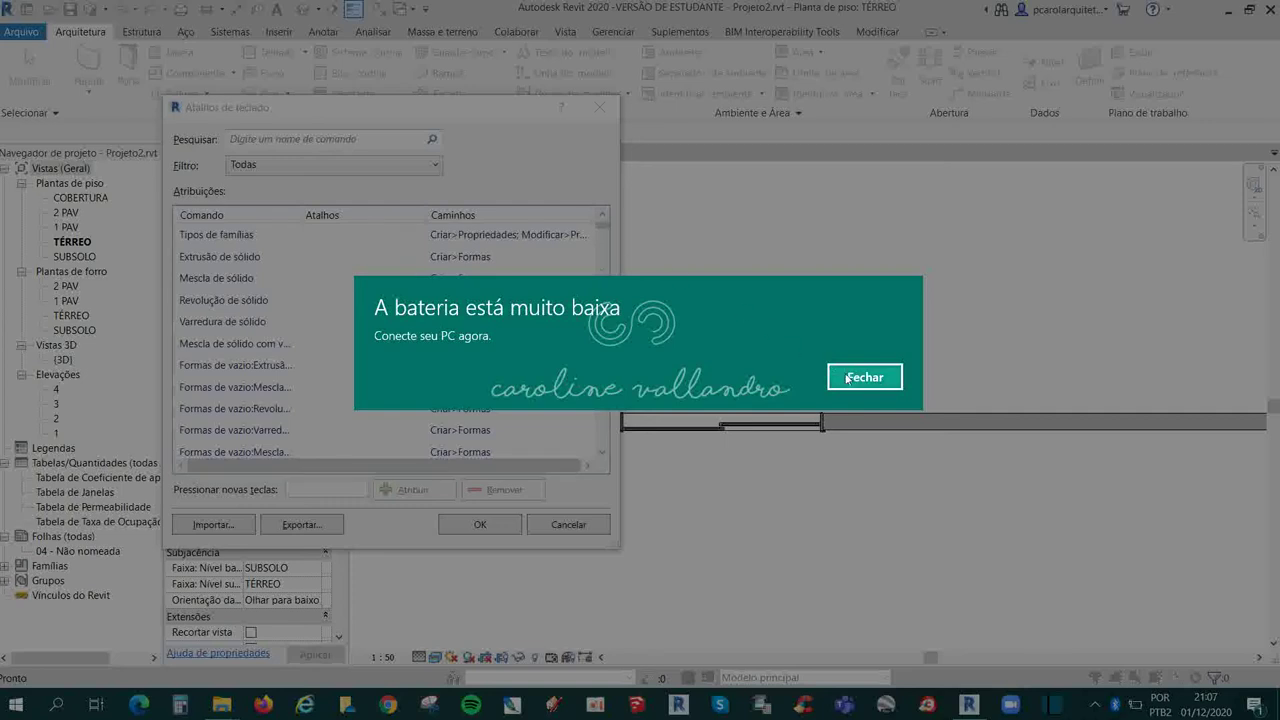
pyautogui.click(836, 378)
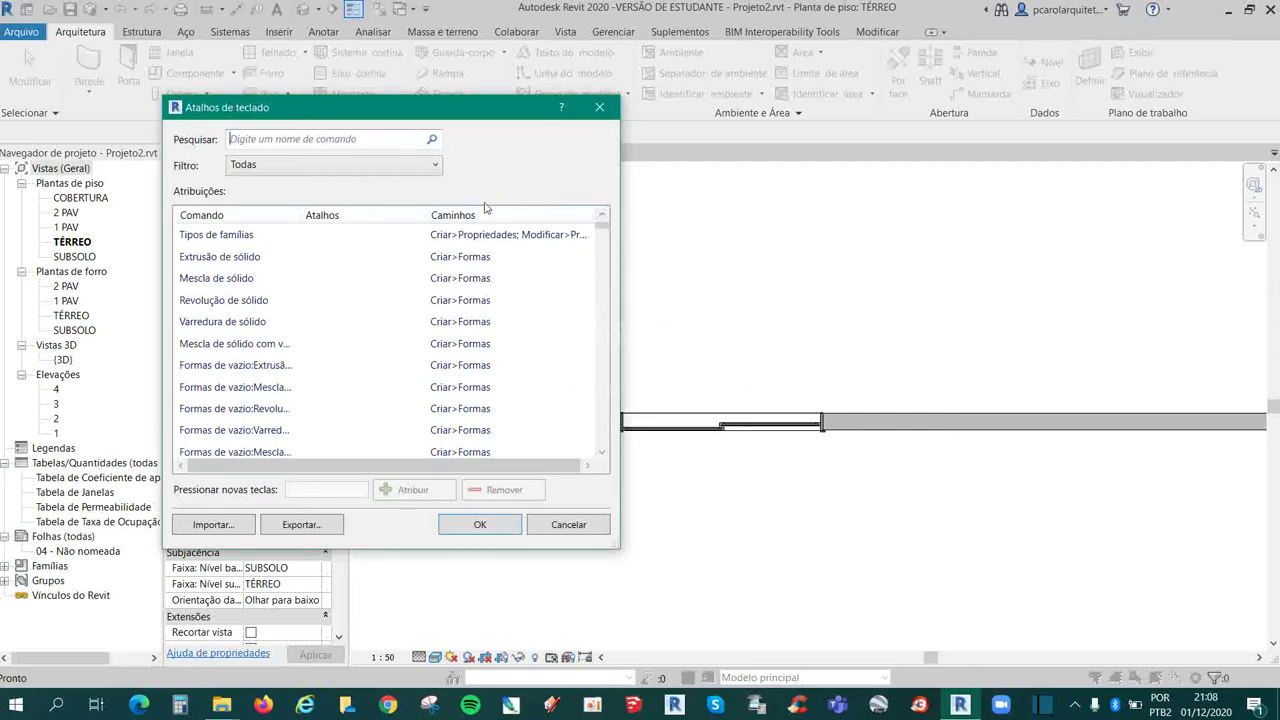
pyautogui.scroll(3, 237, 296)
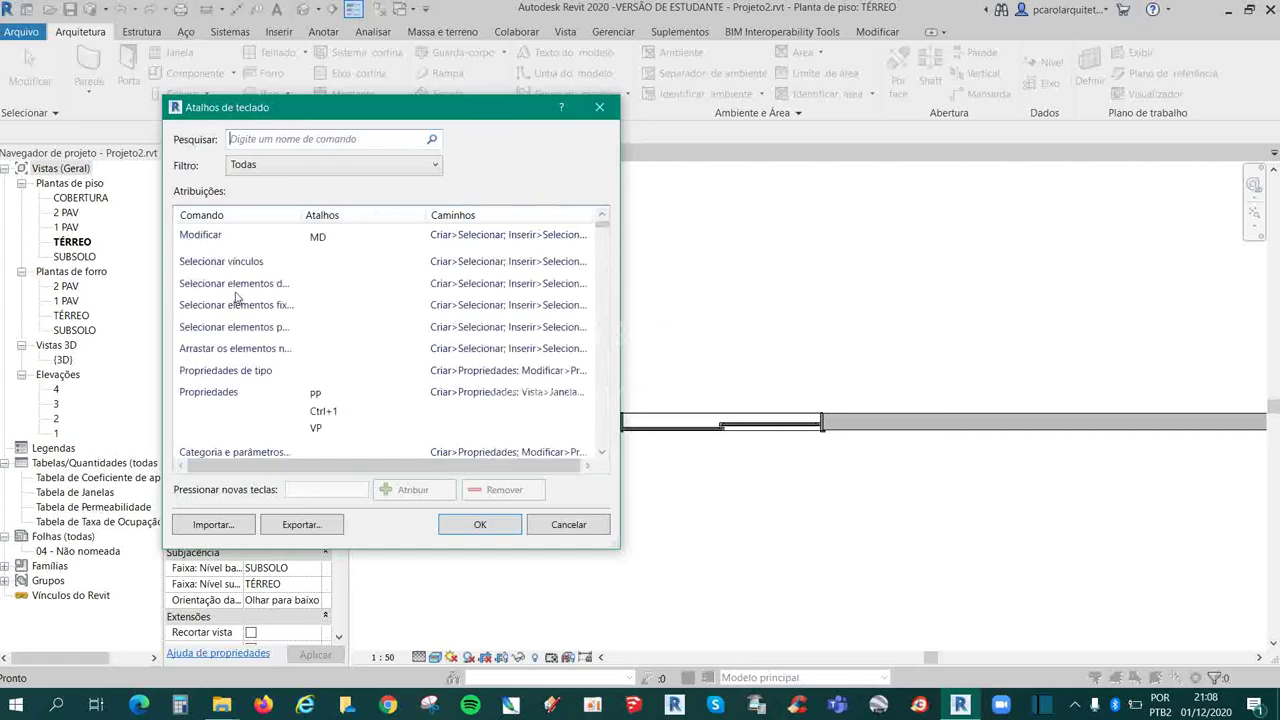
pyautogui.scroll(-10, 300, 305)
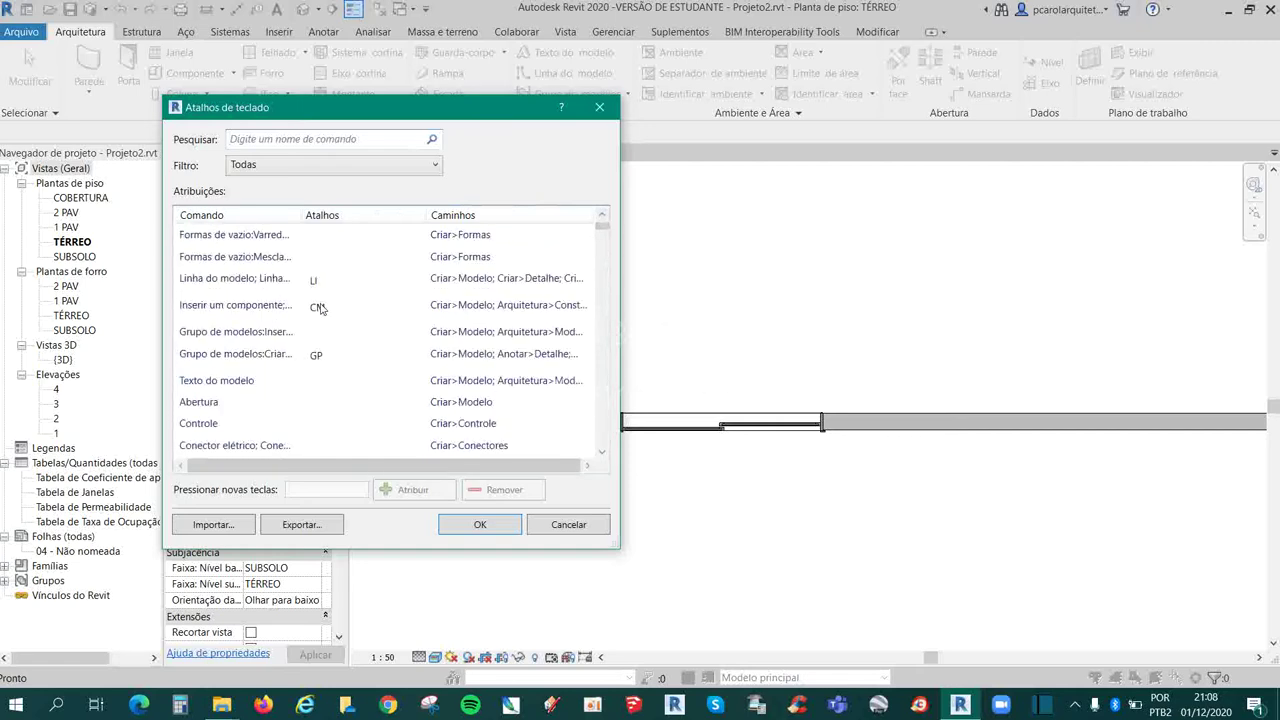
pyautogui.scroll(-3, 318, 315)
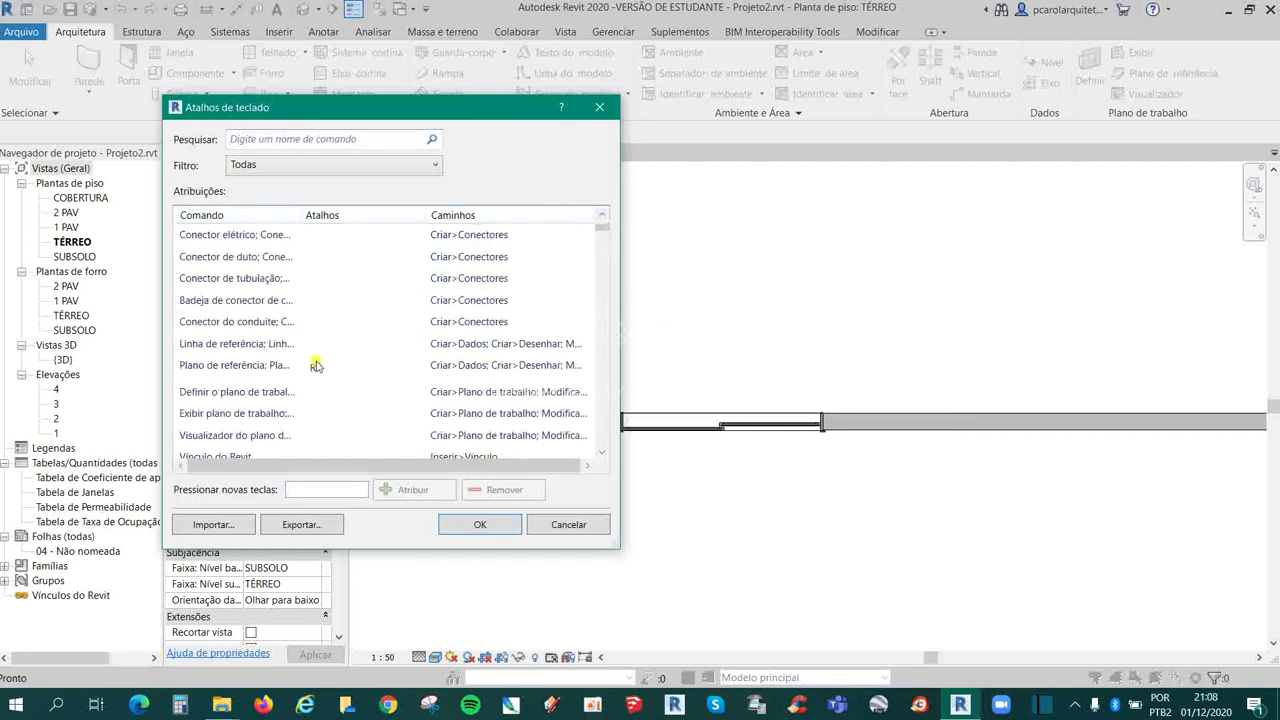
pyautogui.scroll(-6, 310, 340)
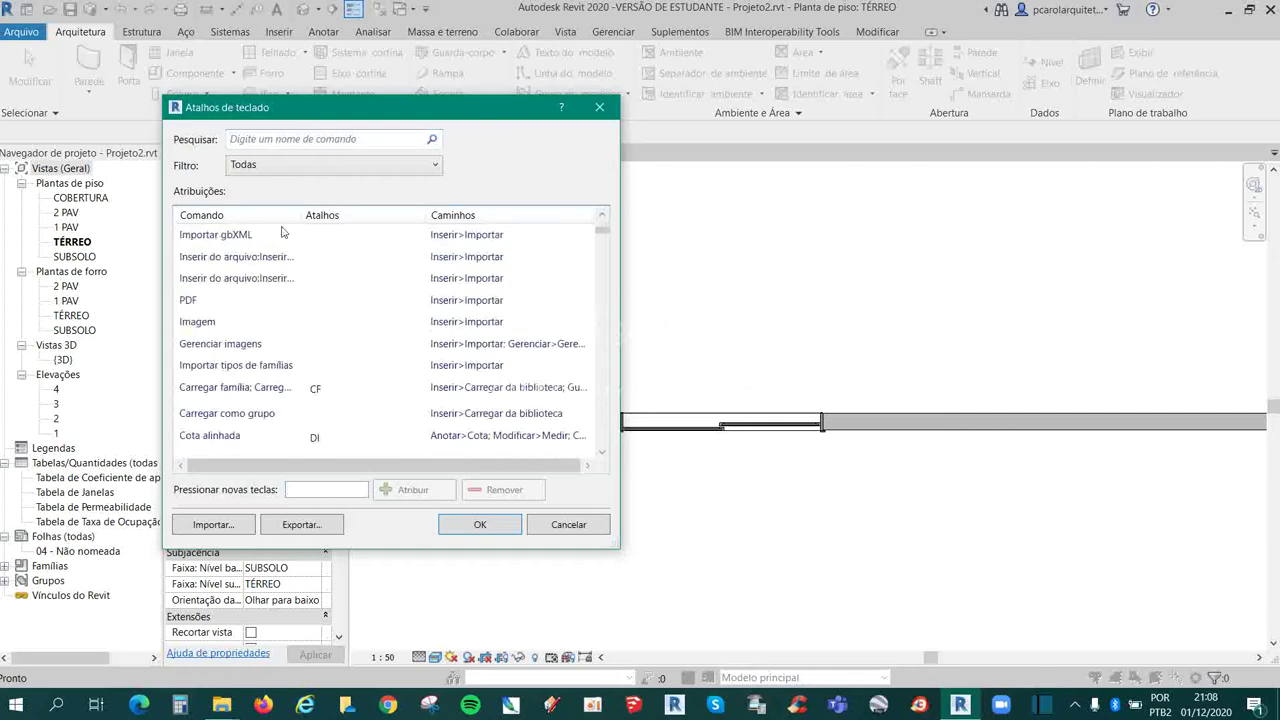
pyautogui.scroll(-8, 314, 343)
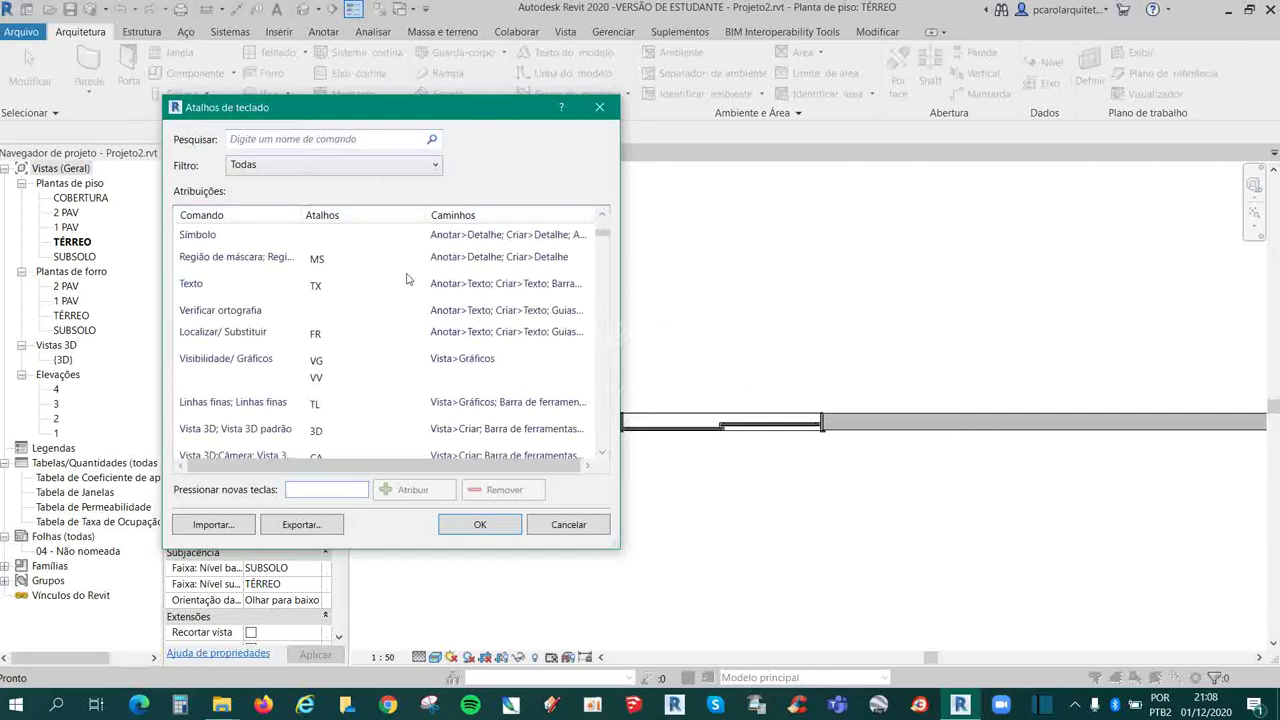
pyautogui.scroll(-15, 603, 240)
pyautogui.scroll(3, 330, 390)
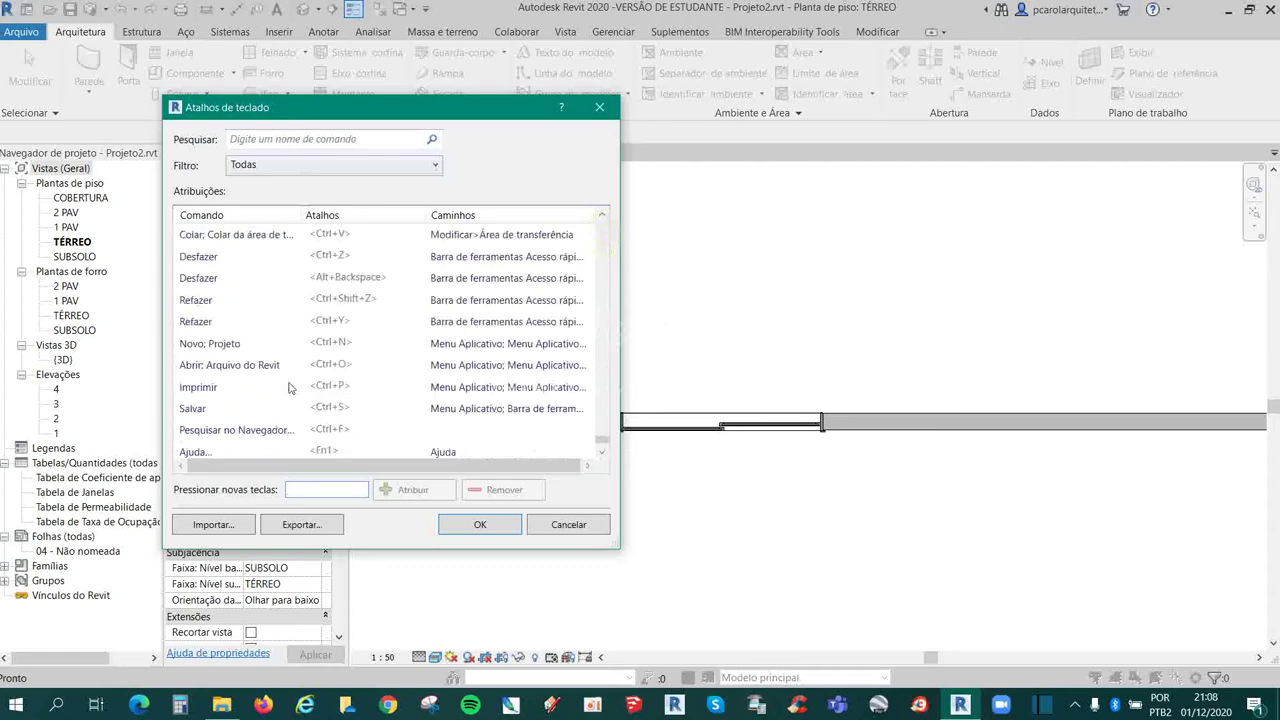
# Step: Review the shortcut list backwards from its end, checking the view control, snap, application menu and contextual commands
pyautogui.scroll(10, 290, 387)
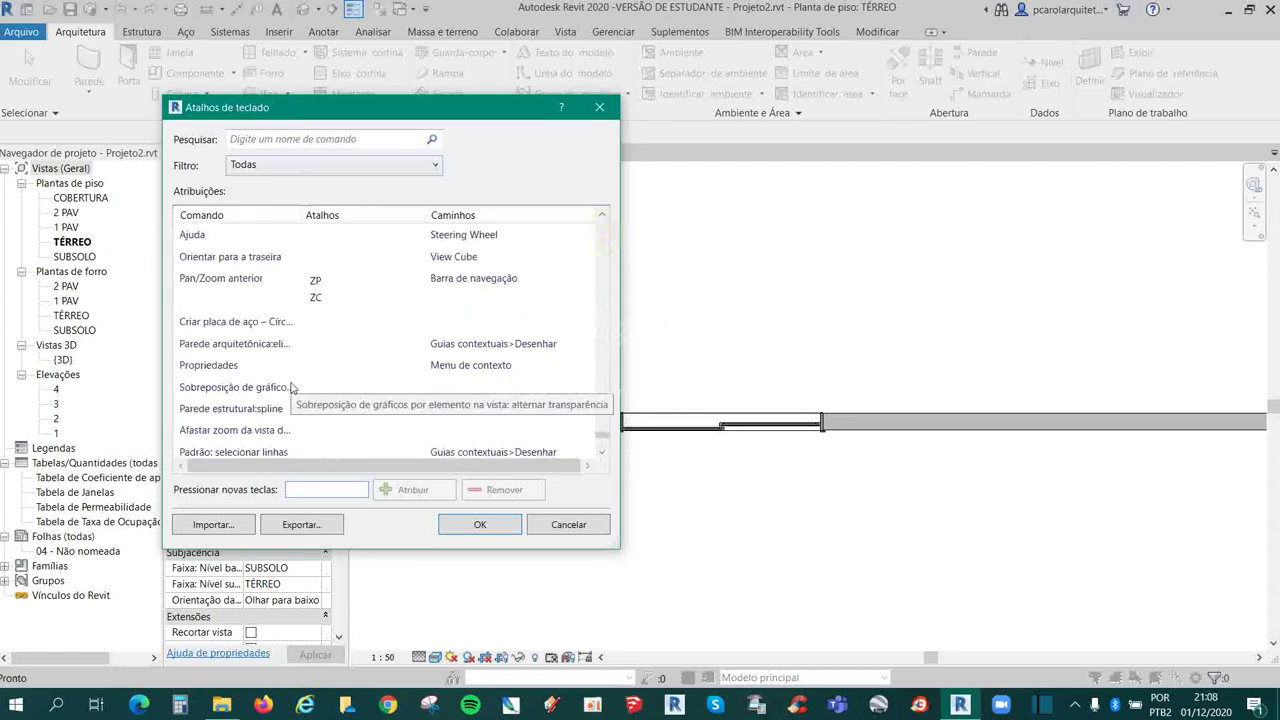
pyautogui.scroll(10, 292, 387)
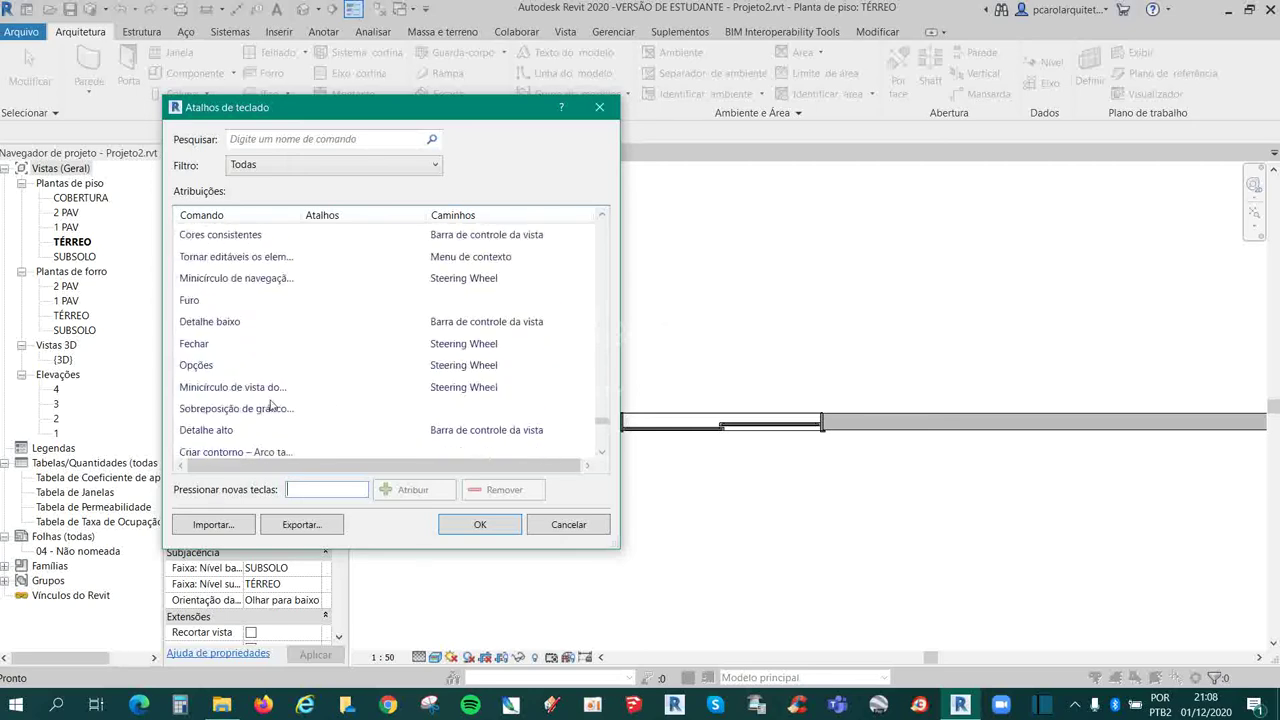
pyautogui.scroll(2, 285, 405)
pyautogui.scroll(-1, 300, 407)
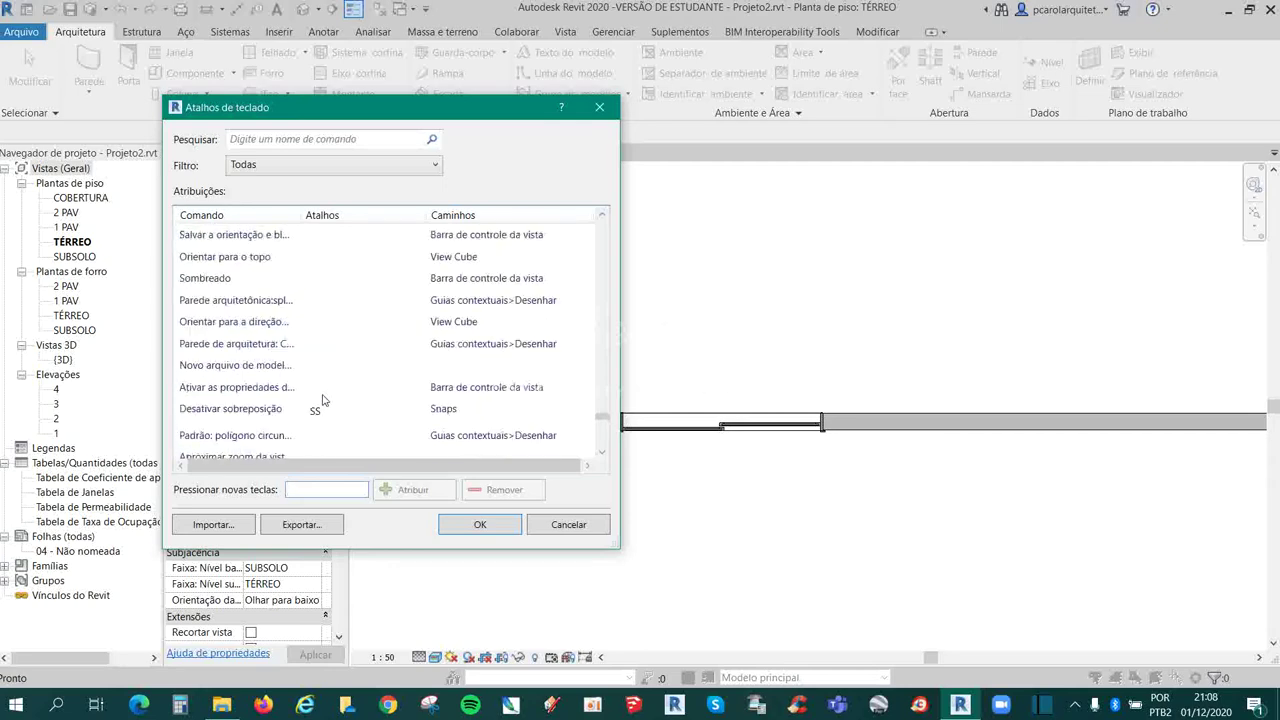
pyautogui.scroll(12, 344, 384)
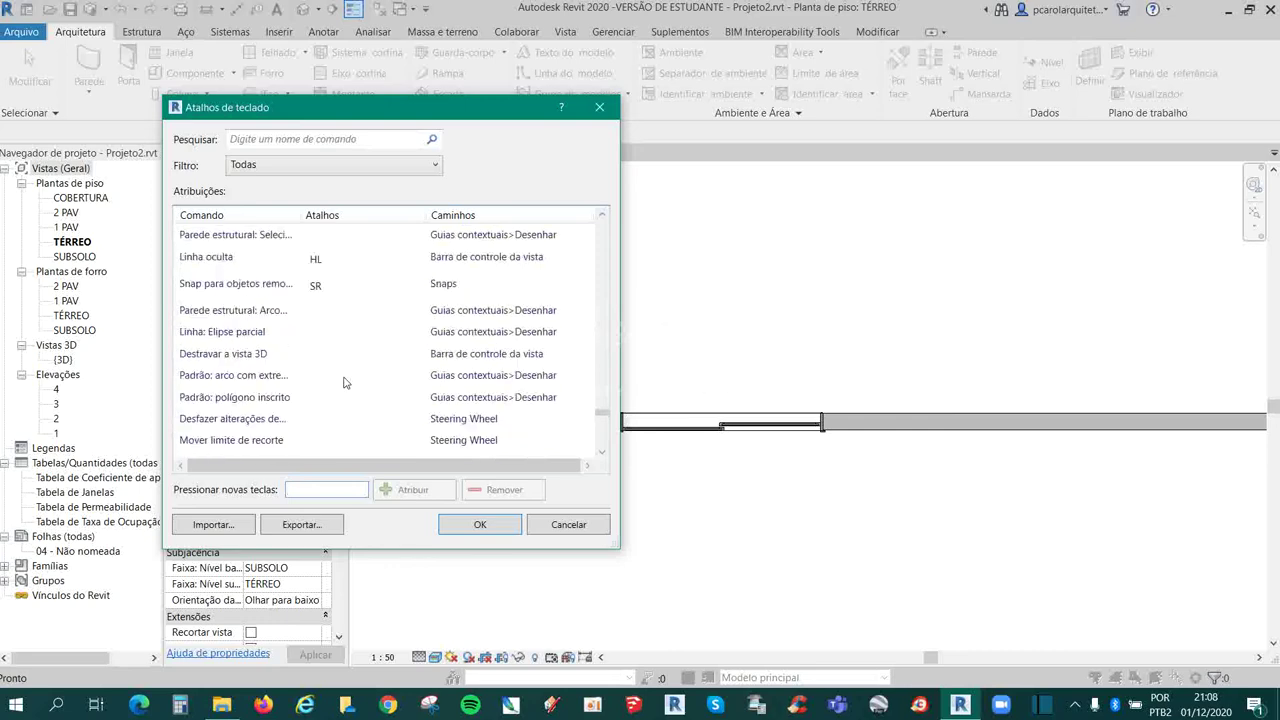
pyautogui.scroll(12, 342, 380)
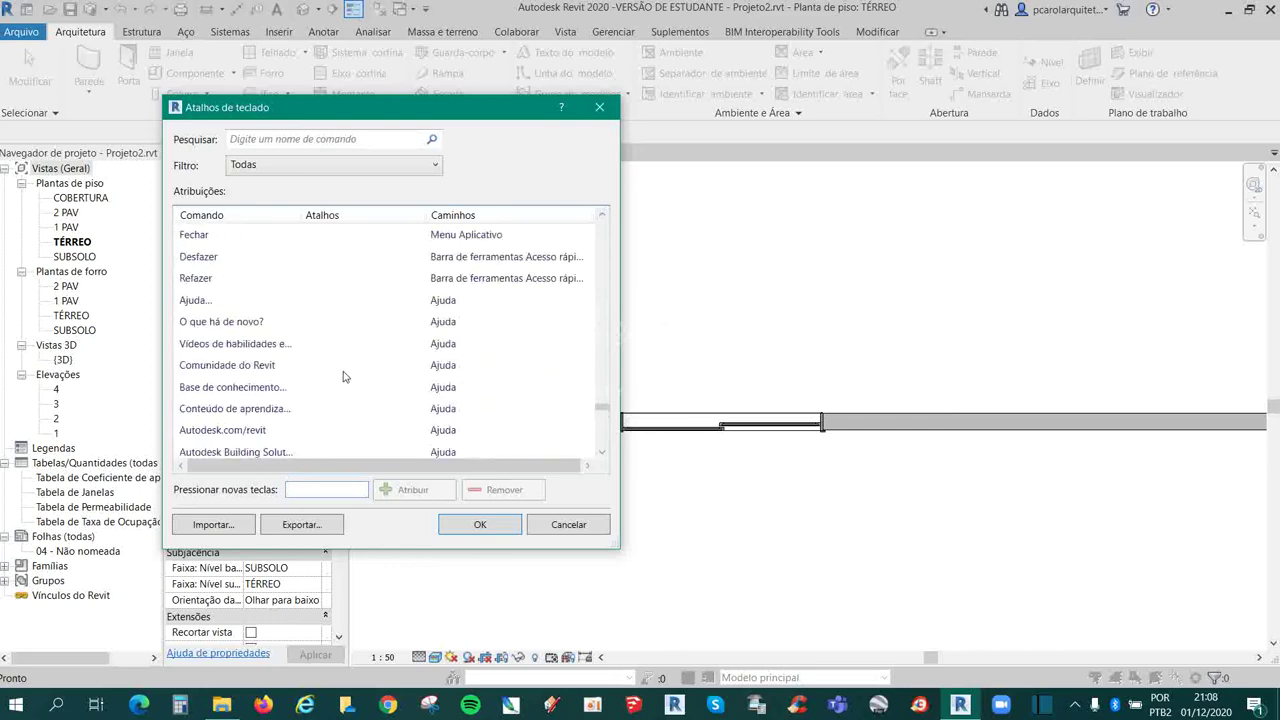
pyautogui.scroll(12, 340, 370)
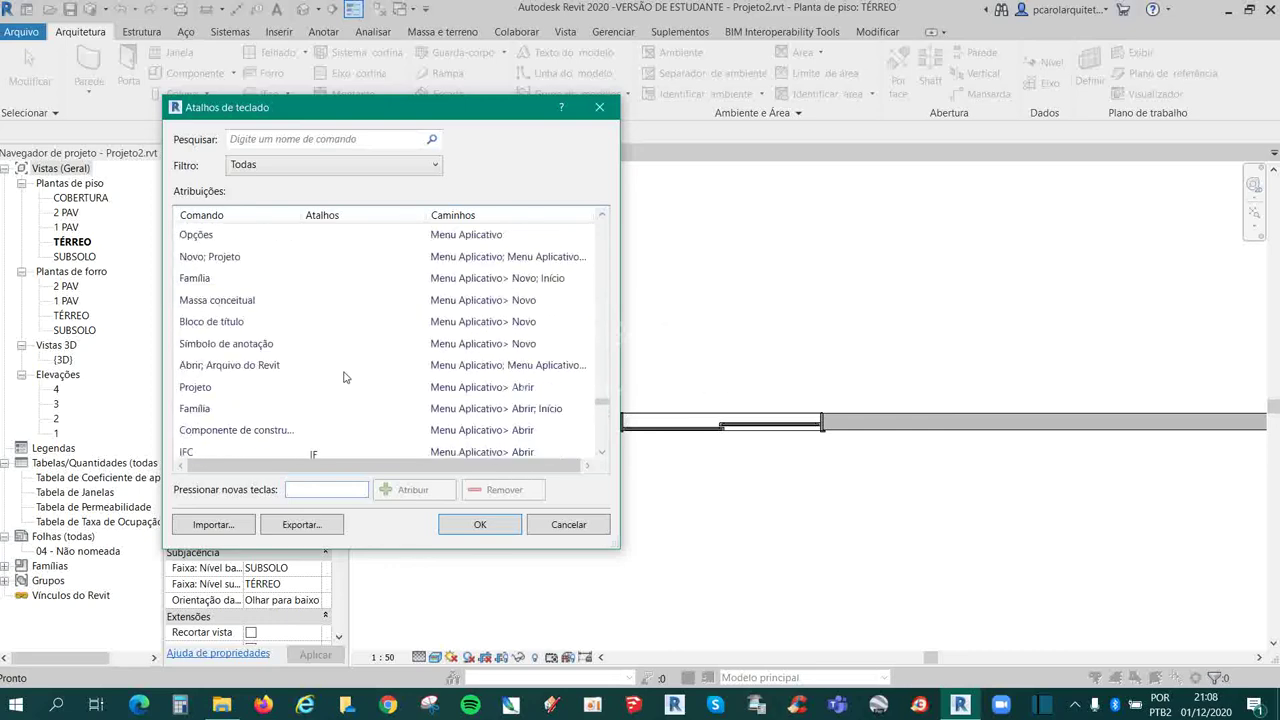
pyautogui.scroll(9, 330, 345)
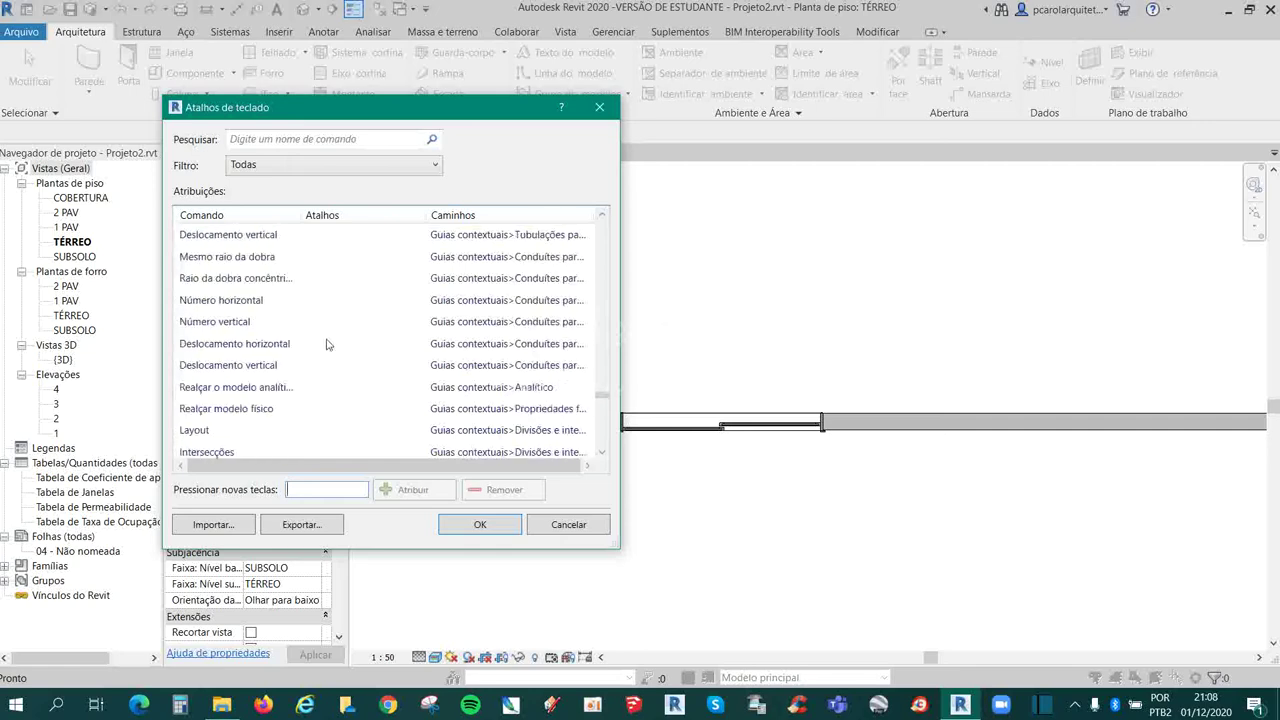
pyautogui.scroll(12, 332, 331)
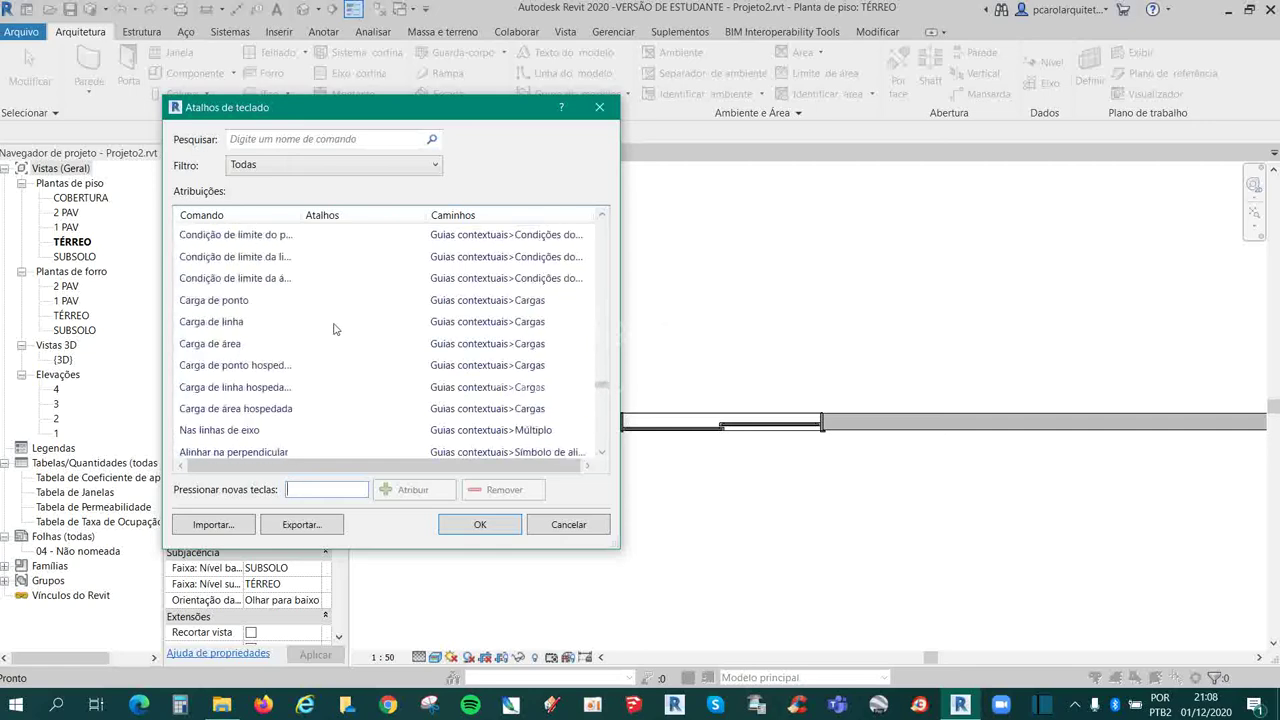
pyautogui.scroll(4, 325, 335)
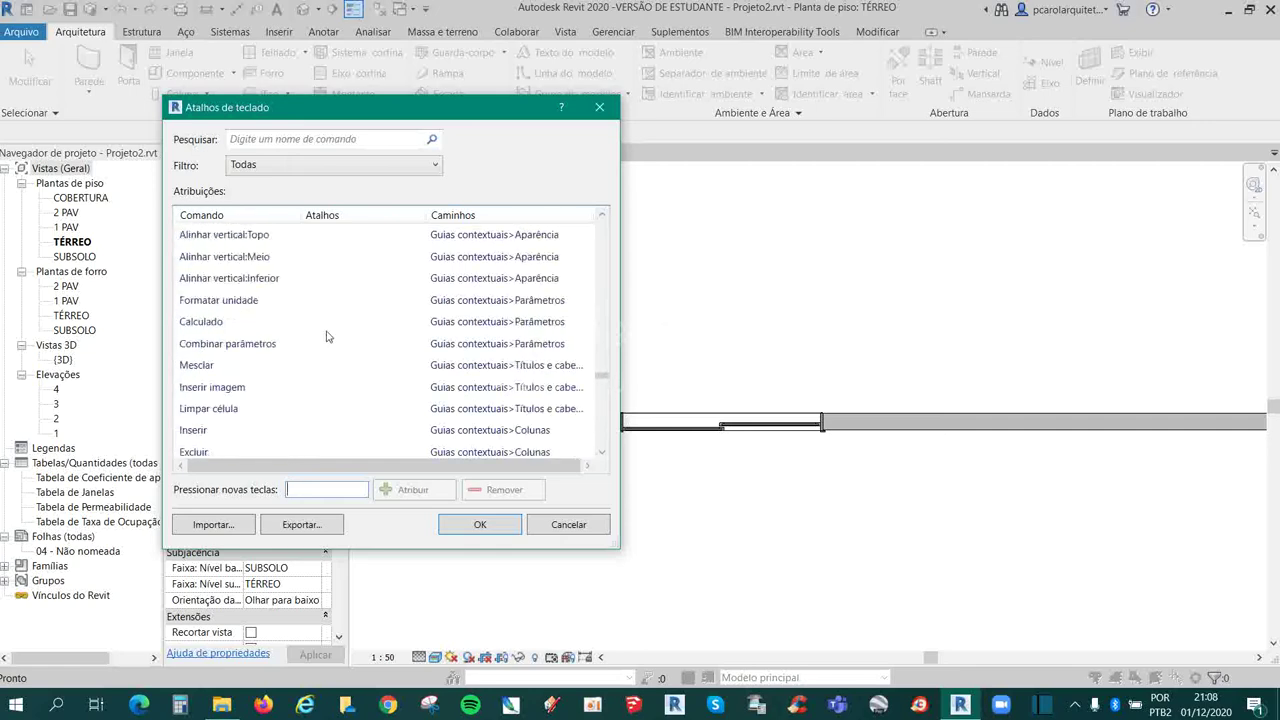
pyautogui.scroll(12, 330, 335)
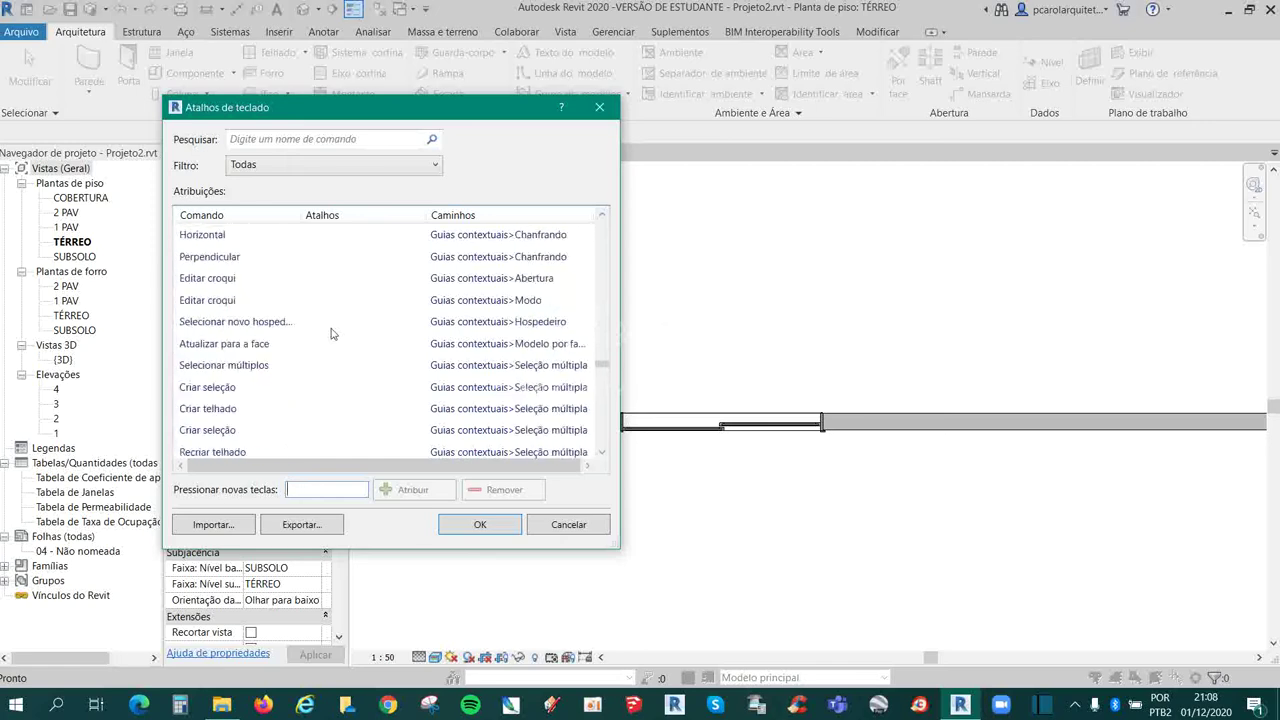
pyautogui.scroll(12, 330, 330)
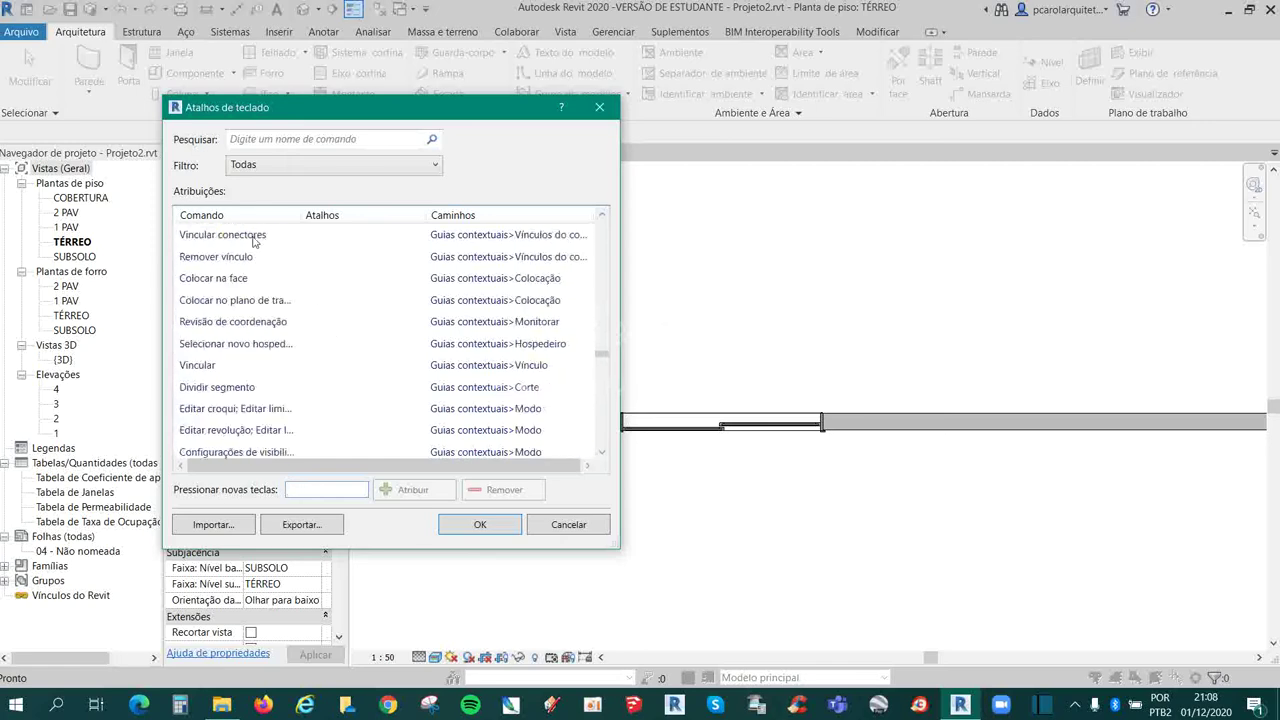
pyautogui.click(227, 238)
pyautogui.write('WA')
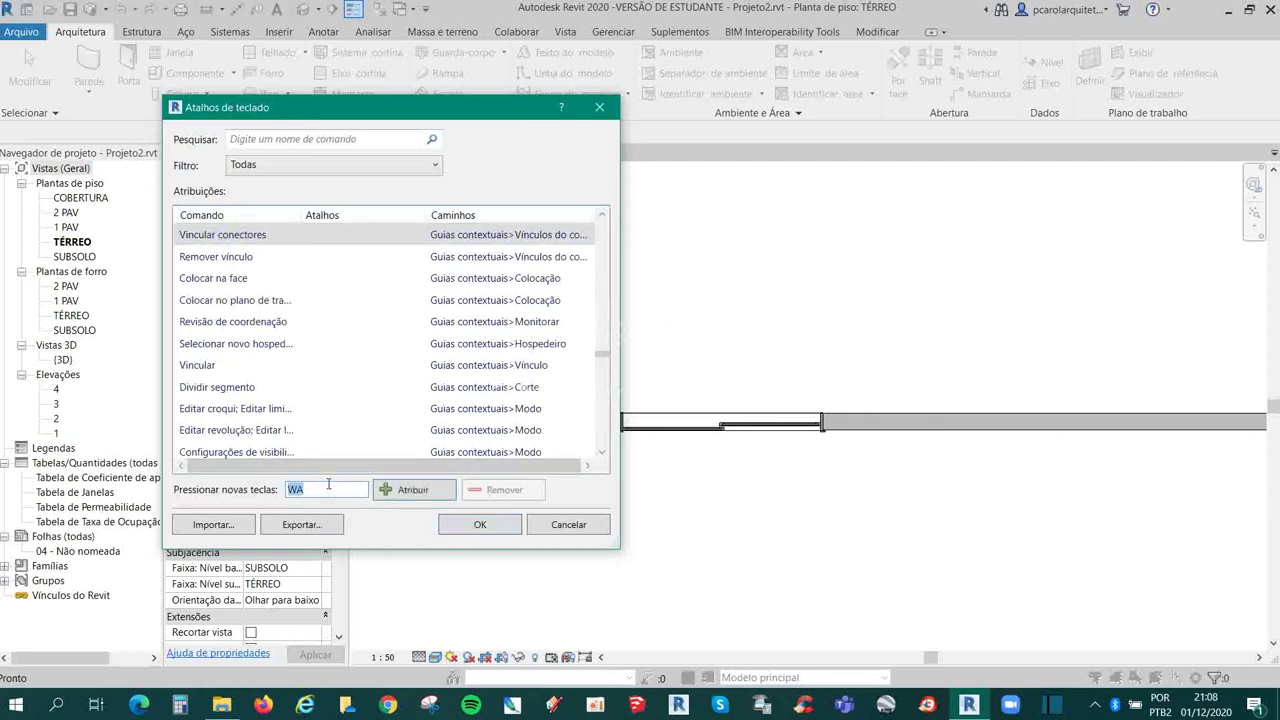
pyautogui.press('BackSpace')
# Step: Search the shortcut commands for "wa" and for "wall", and close the settings without changing any shortcut
pyautogui.click(318, 141)
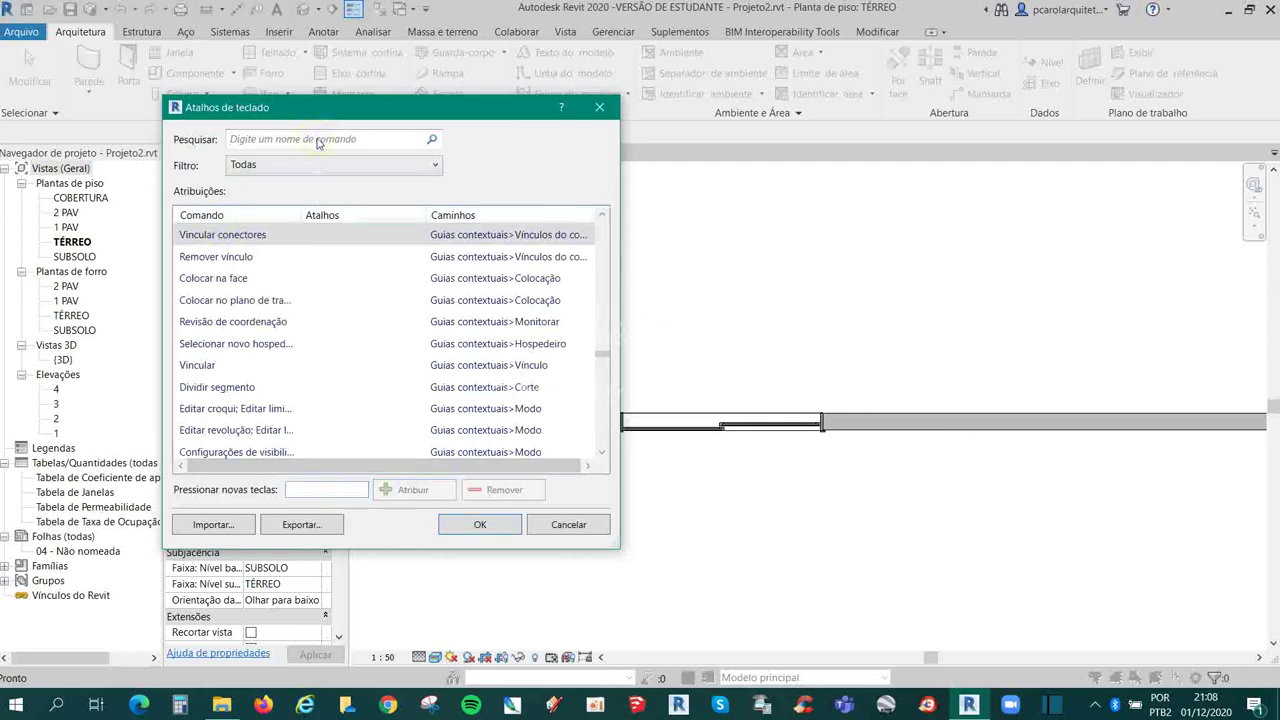
pyautogui.write('wa')
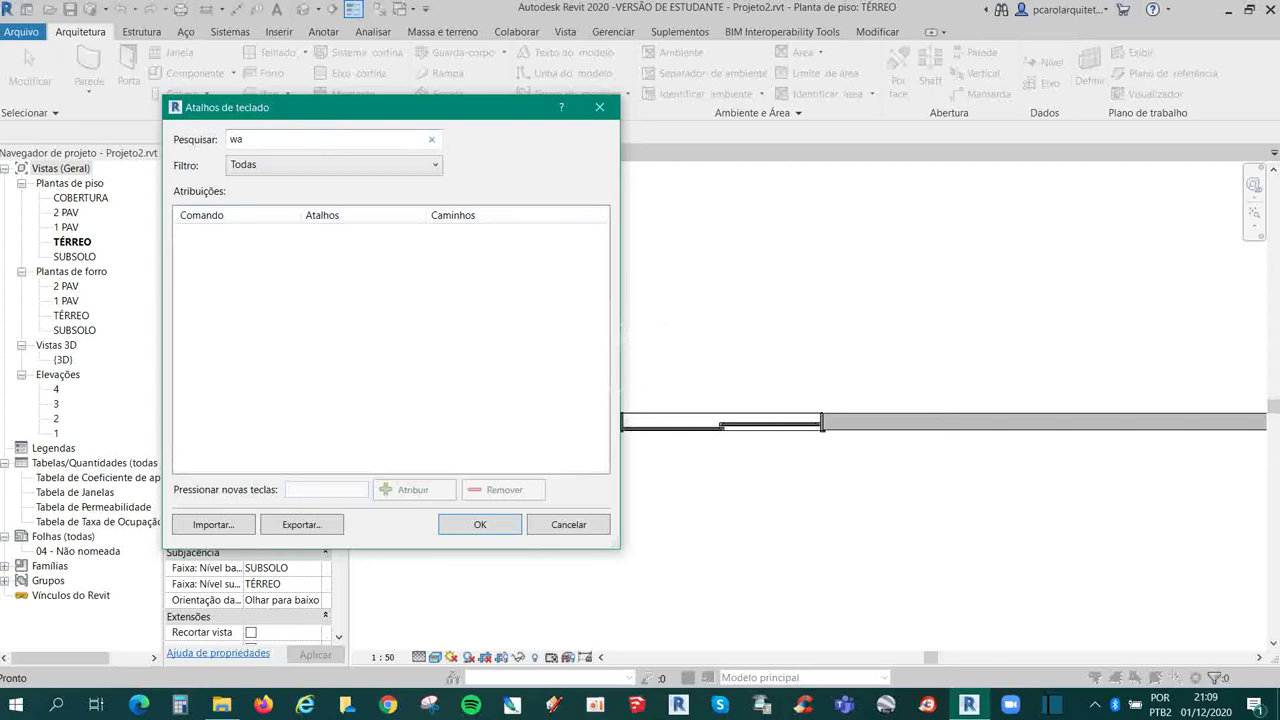
pyautogui.press('BackSpace')
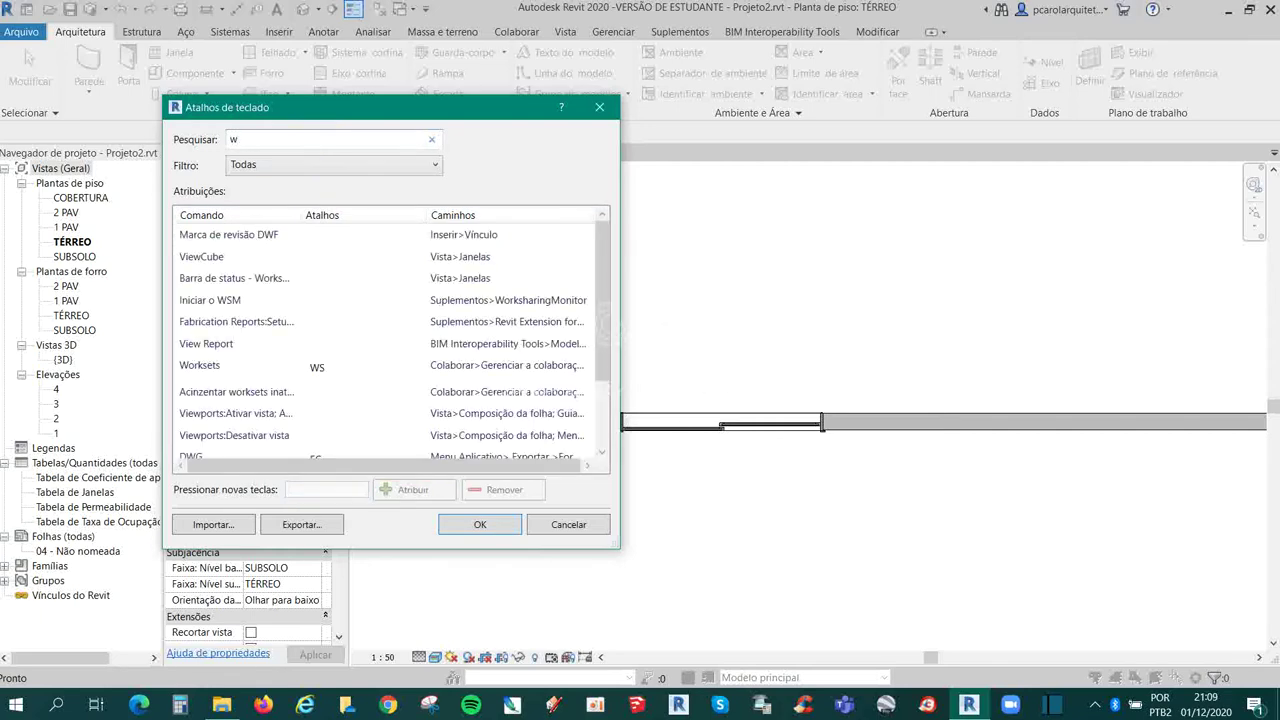
pyautogui.write('all')
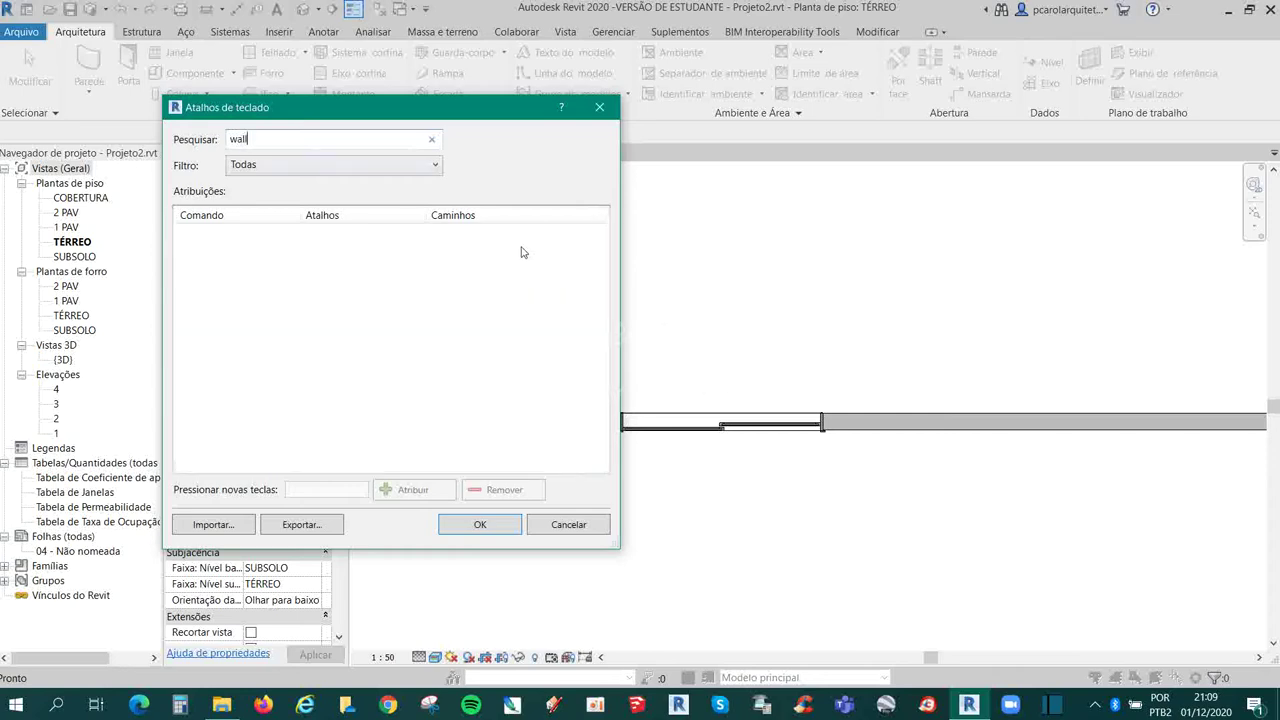
pyautogui.press('Escape')
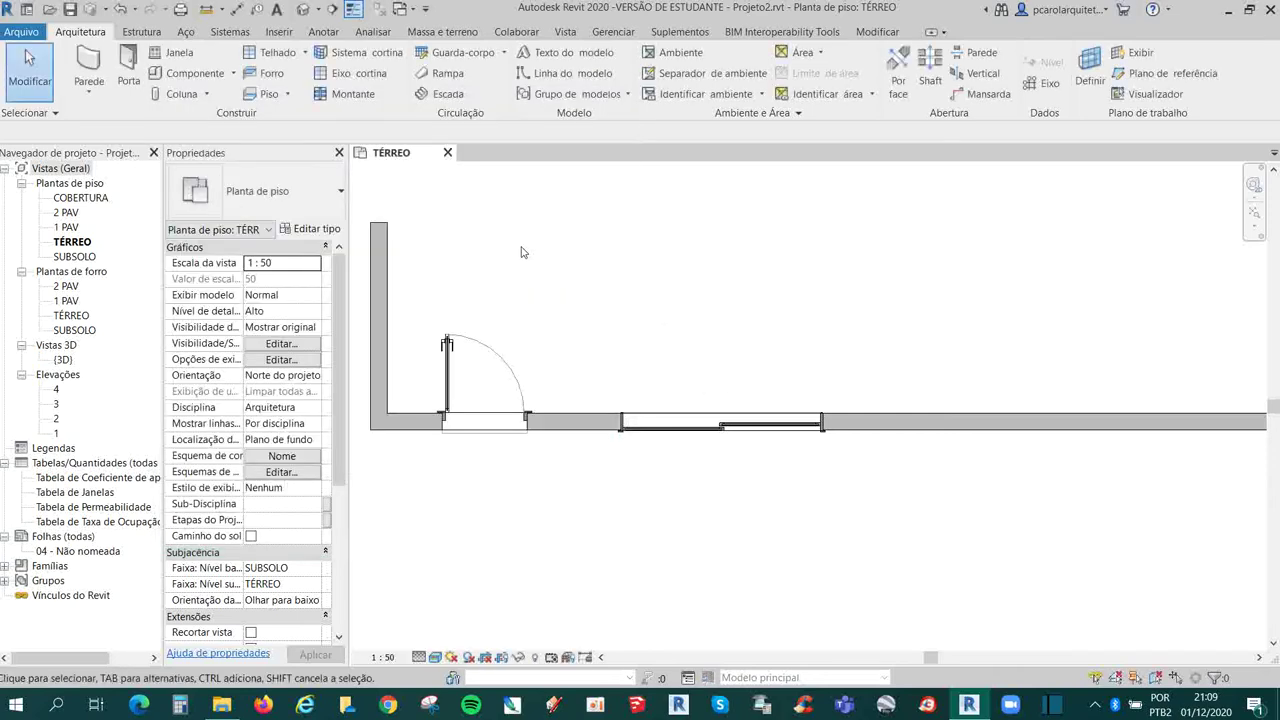
# Step: Reopen the keyboard shortcuts settings and look over the model line, component and model group commands
pyautogui.press('k')
pyautogui.press('s')
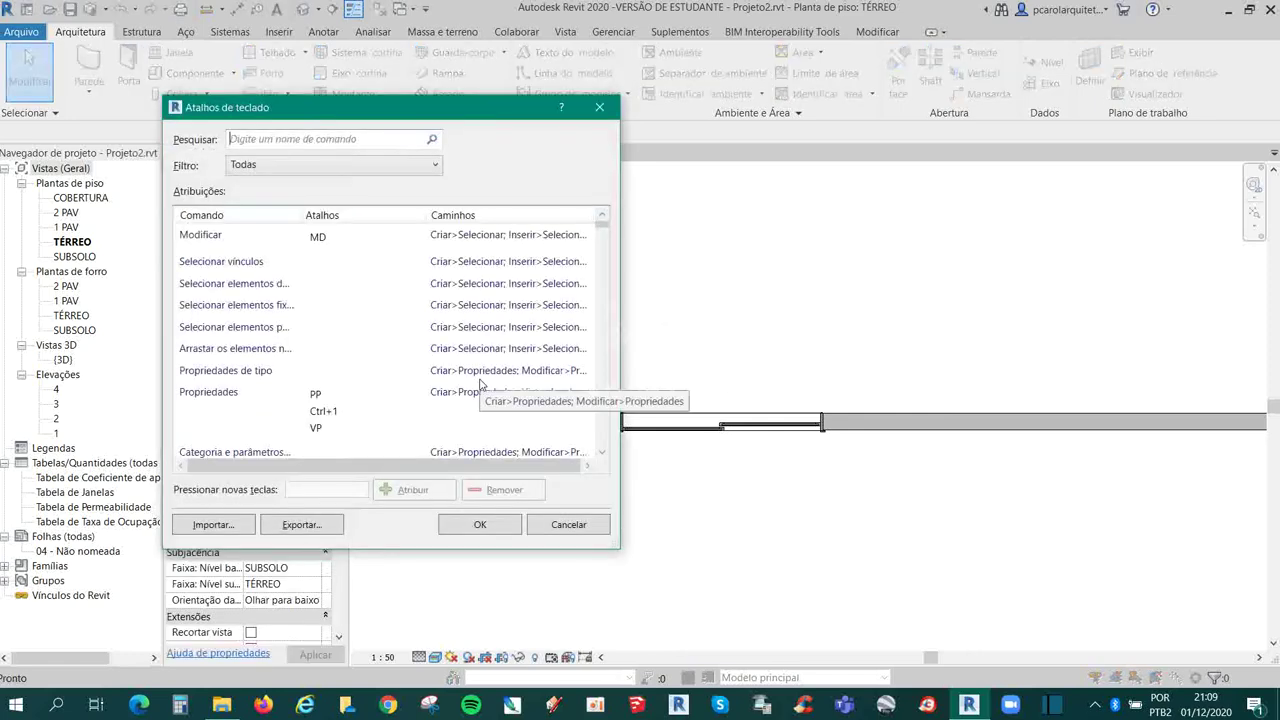
pyautogui.scroll(-5, 497, 324)
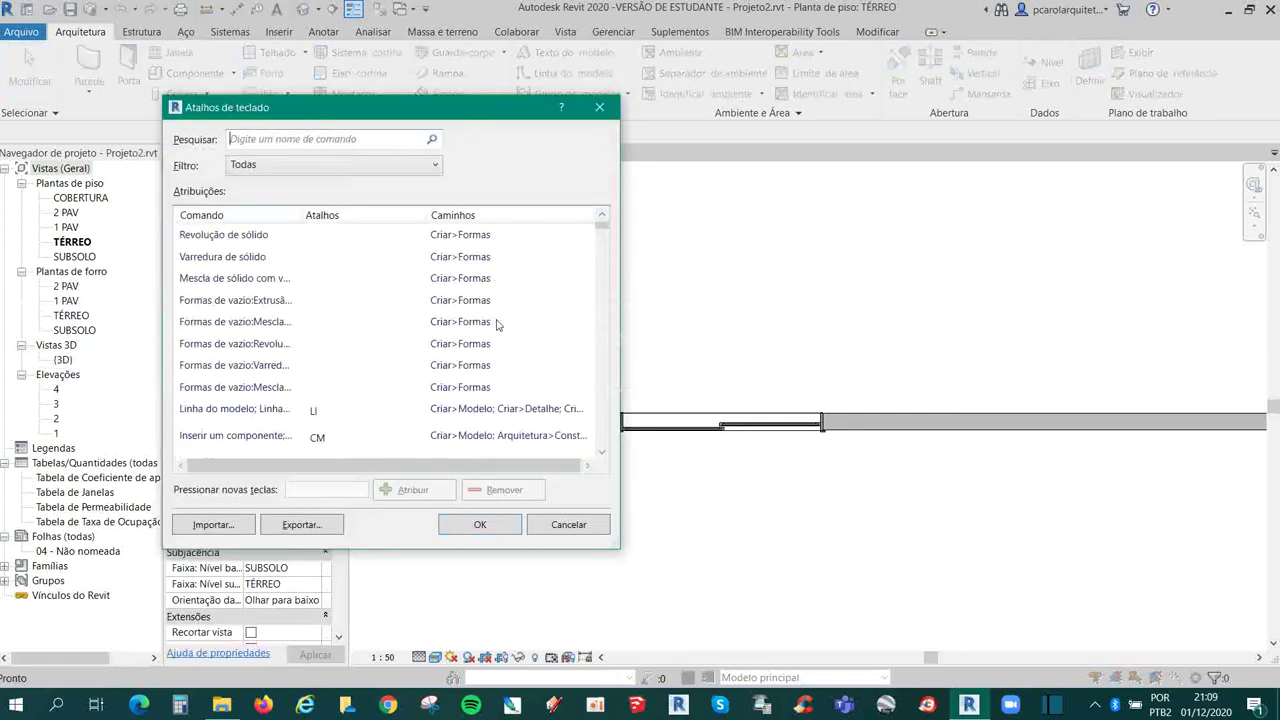
pyautogui.scroll(-2, 497, 324)
pyautogui.click(184, 279)
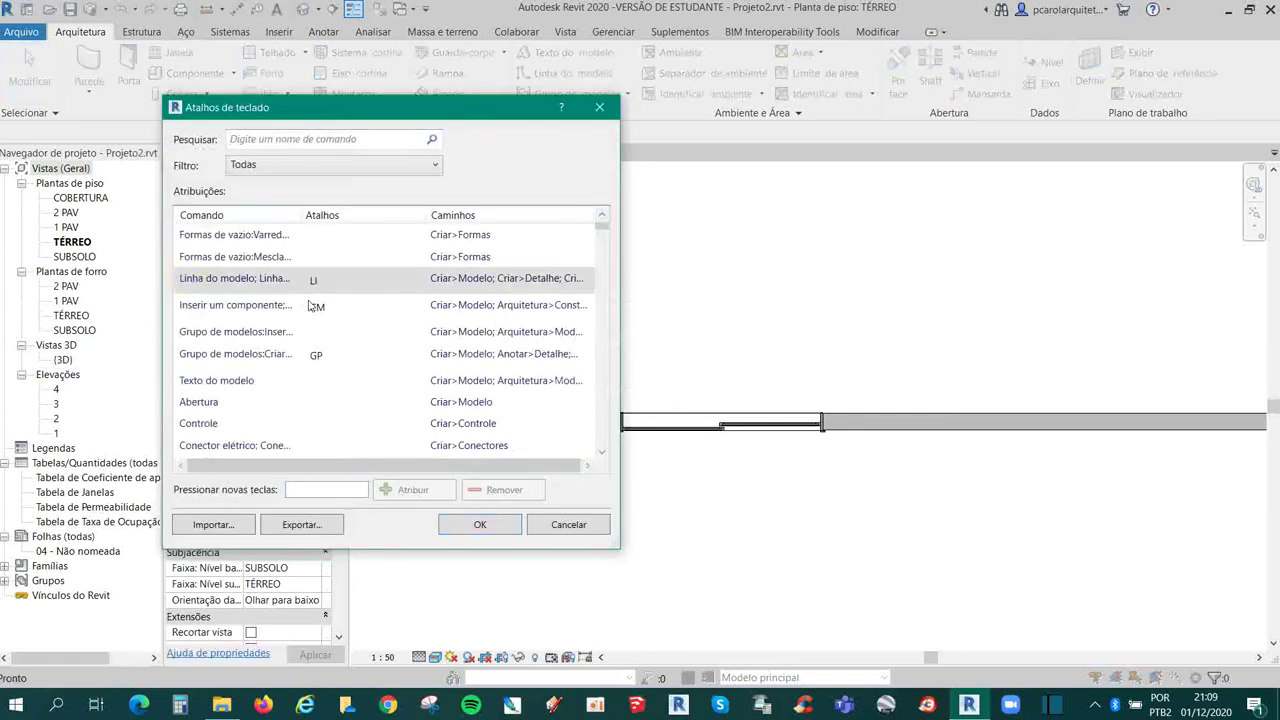
pyautogui.write('PAR')
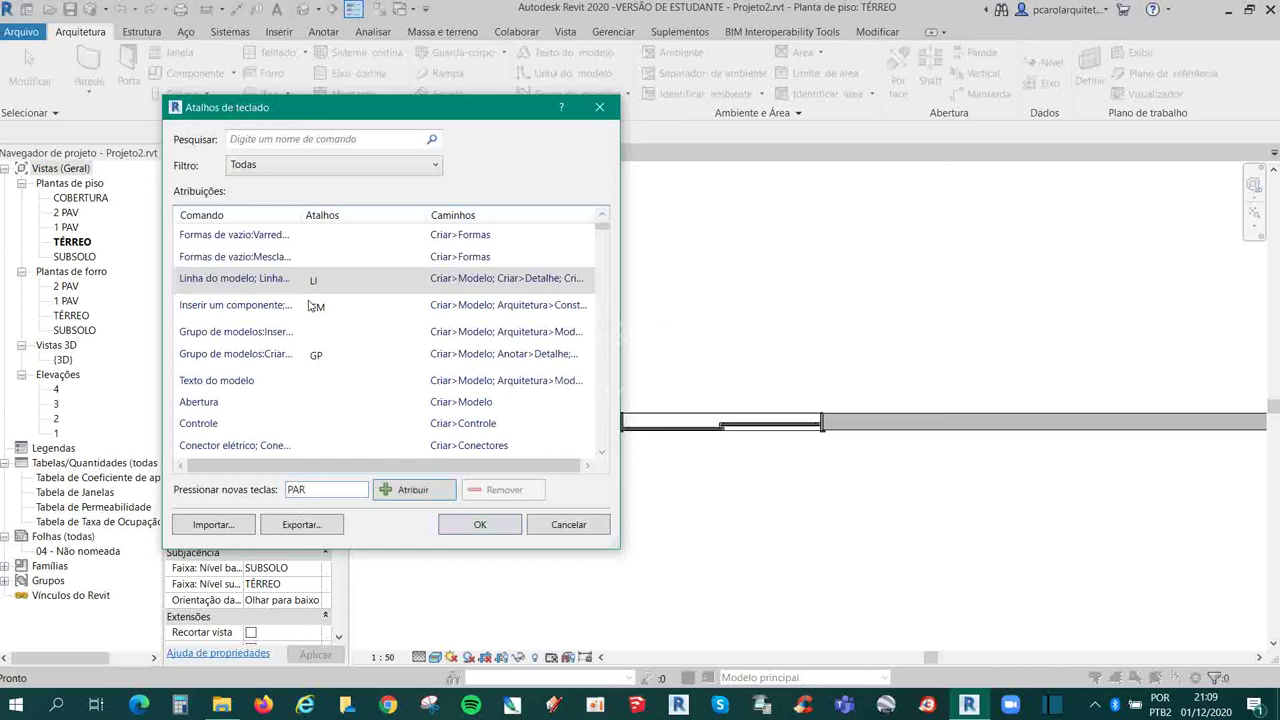
pyautogui.press('BackSpace')
pyautogui.press('BackSpace')
pyautogui.press('BackSpace')
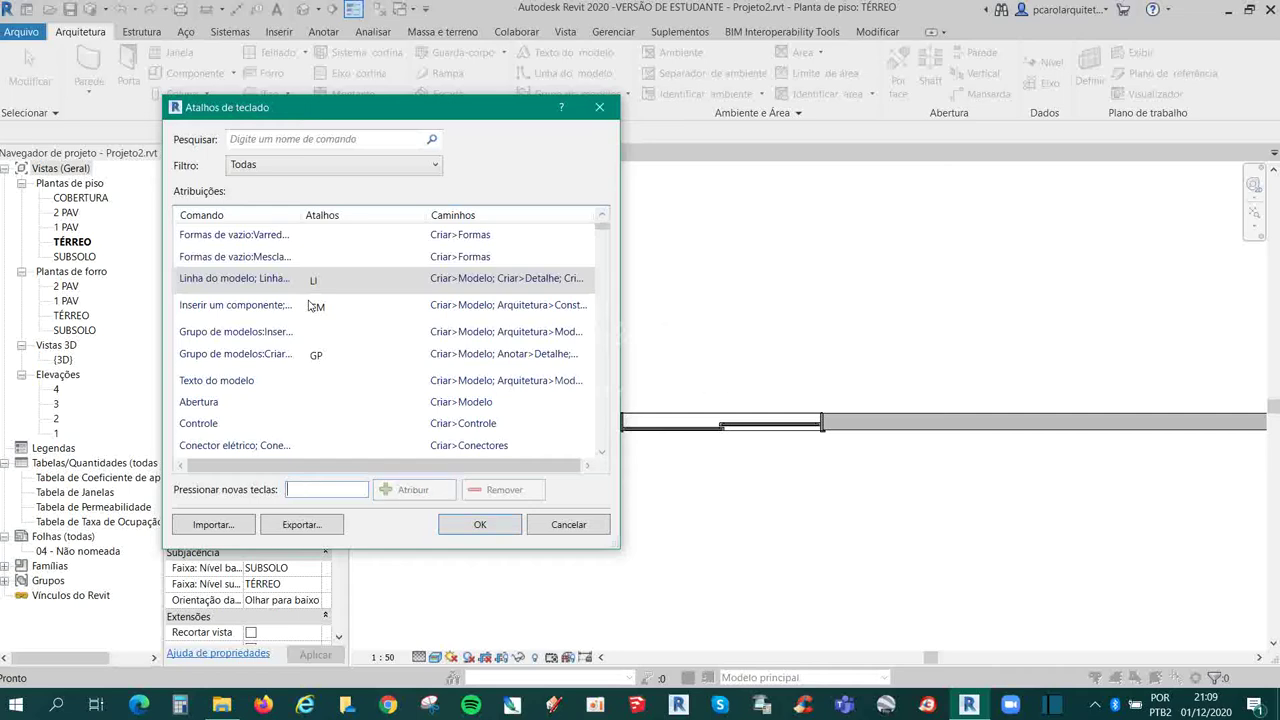
# Step: Search the shortcut commands for "parede" and close the settings
pyautogui.click(278, 140)
pyautogui.write('parede')
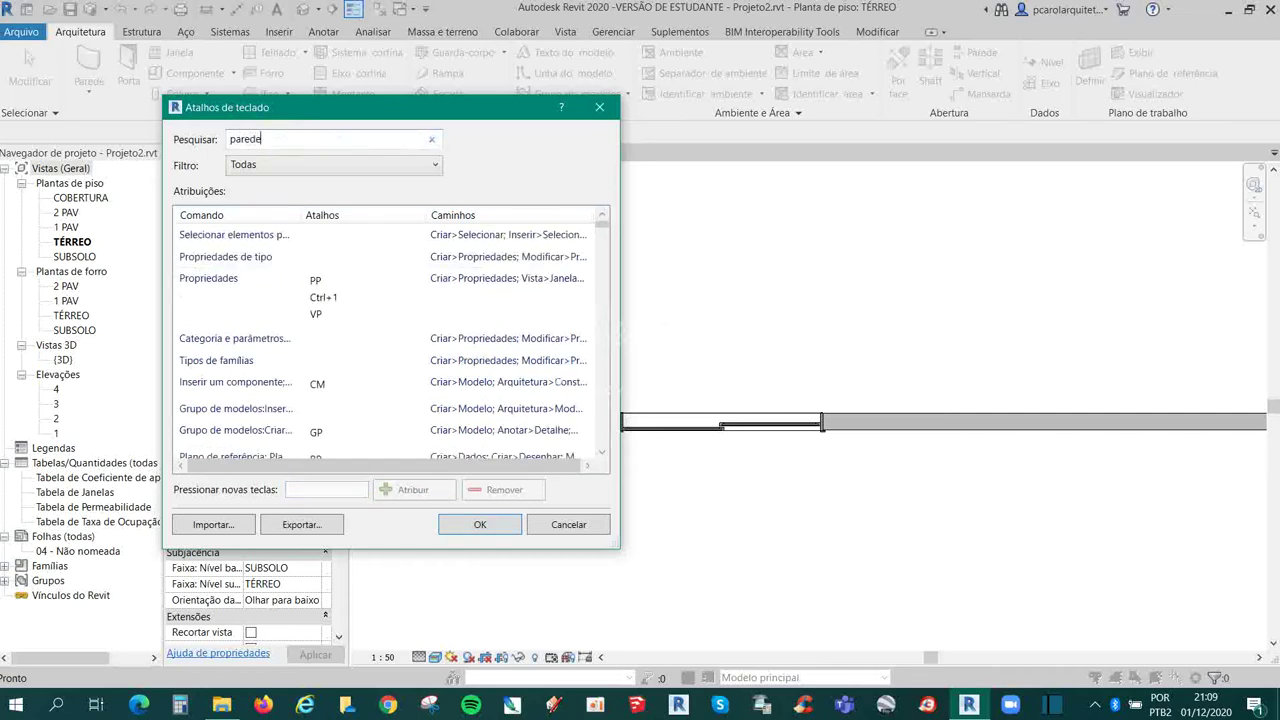
pyautogui.press('Escape')
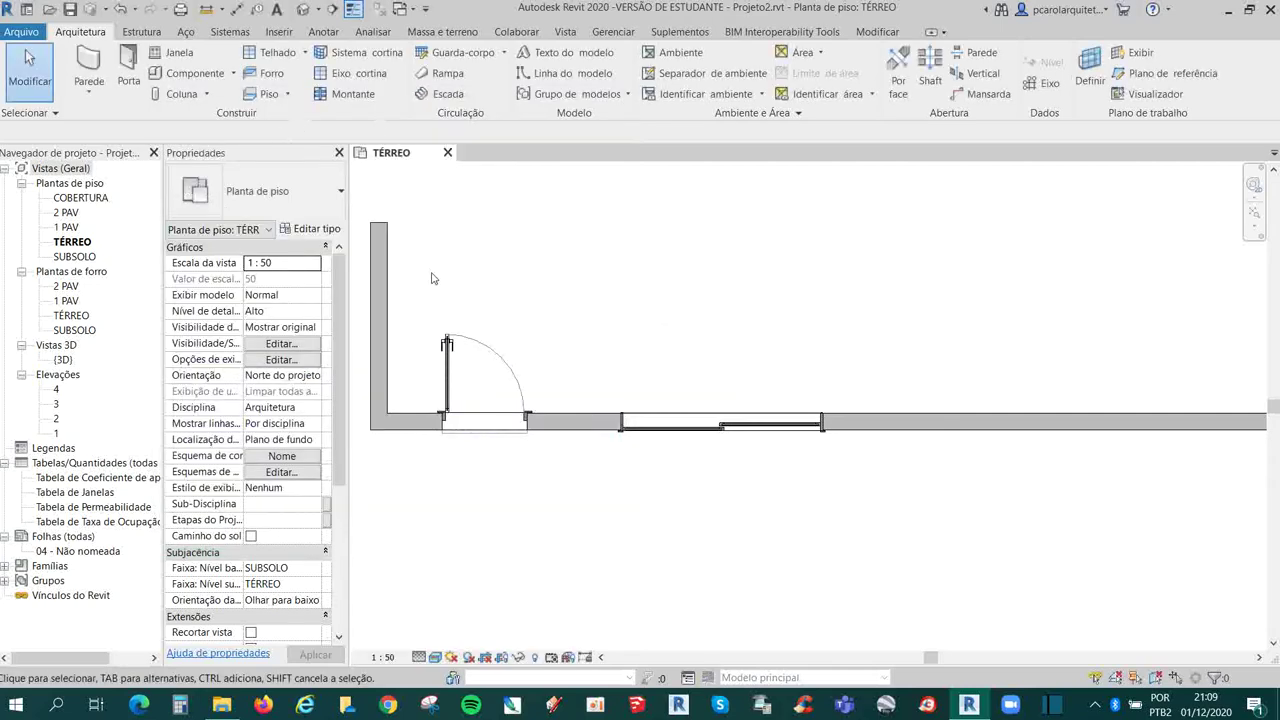
# Step: Reopen the keyboard shortcuts settings, look over the first commands and search them for "wa"
pyautogui.press('k')
pyautogui.press('s')
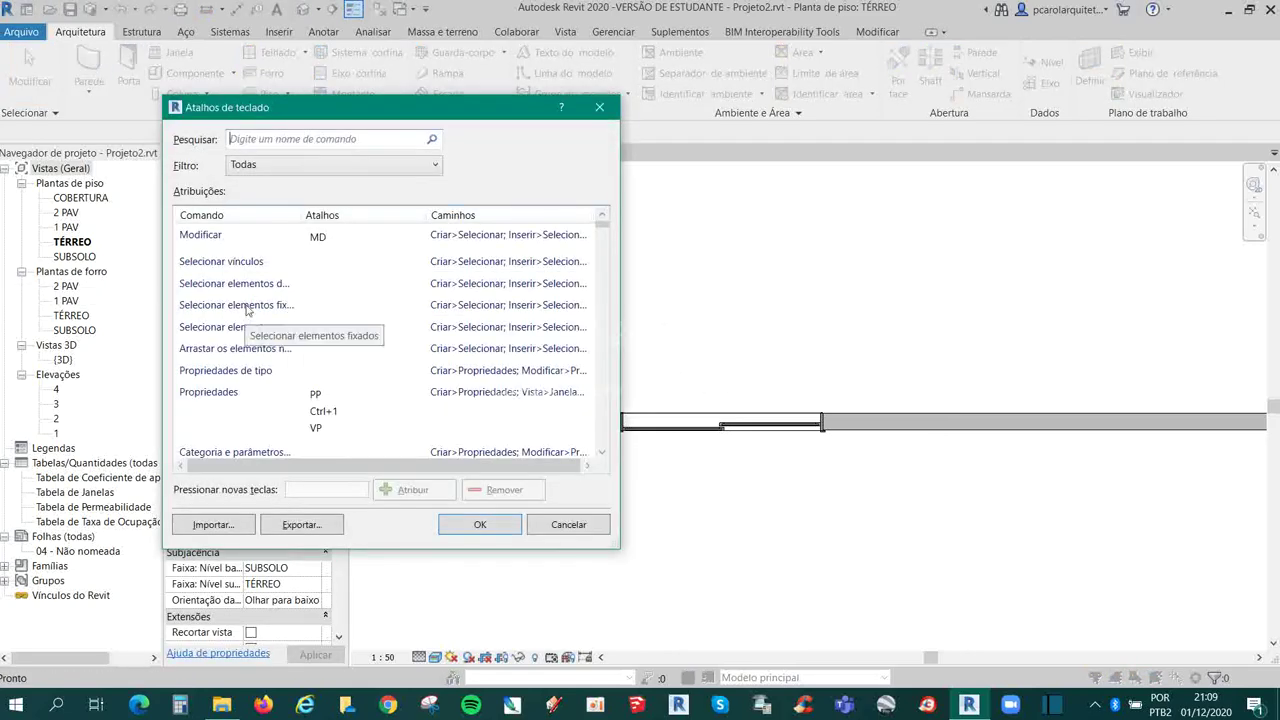
pyautogui.scroll(-8, 338, 333)
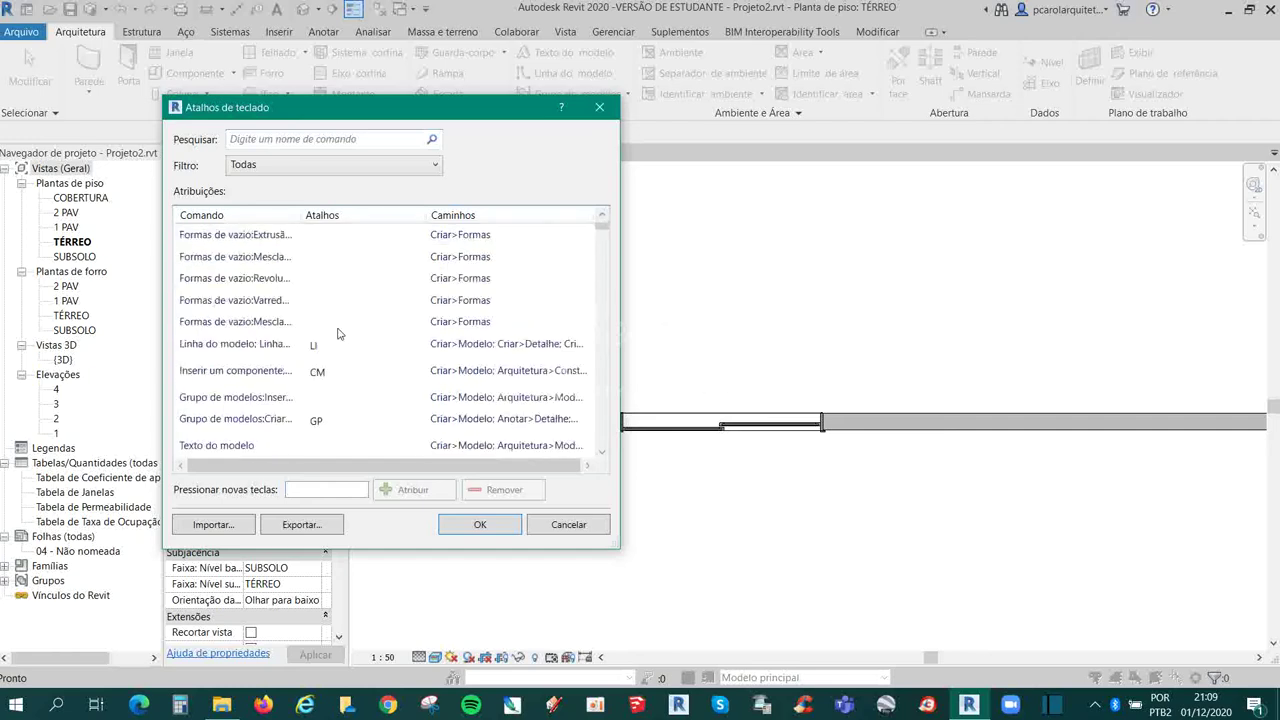
pyautogui.scroll(4, 289, 333)
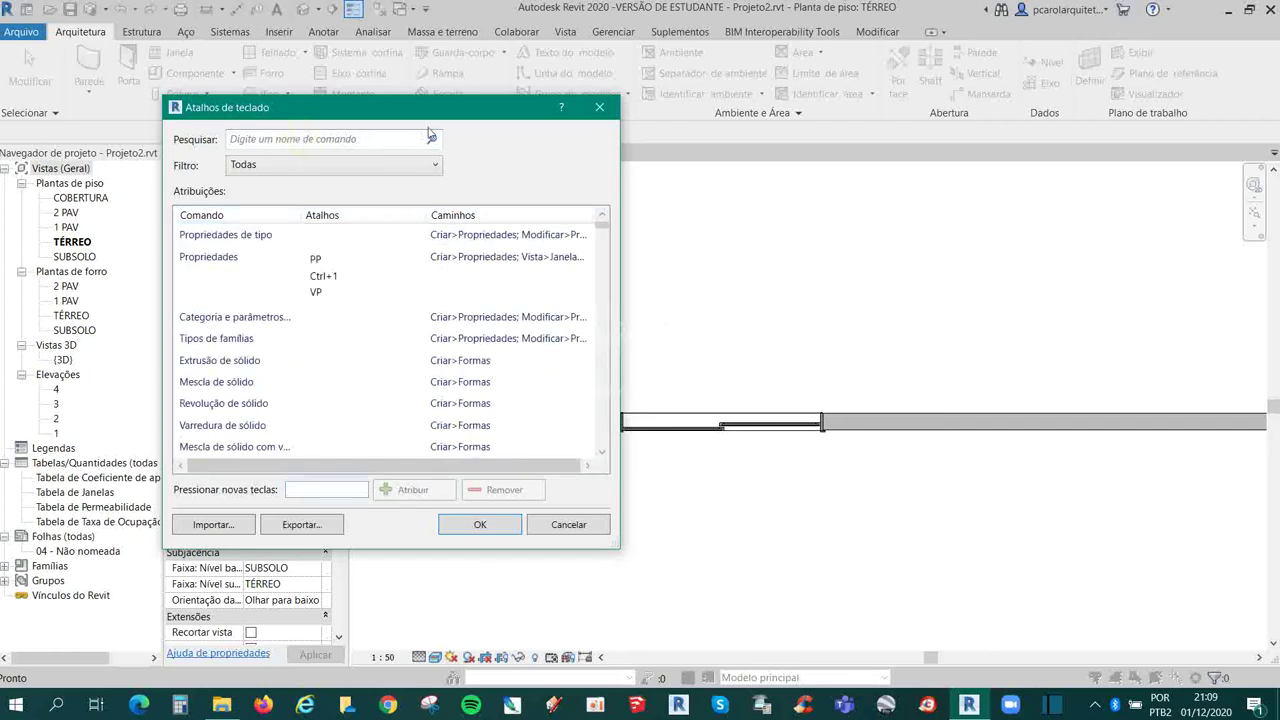
pyautogui.write('wa')
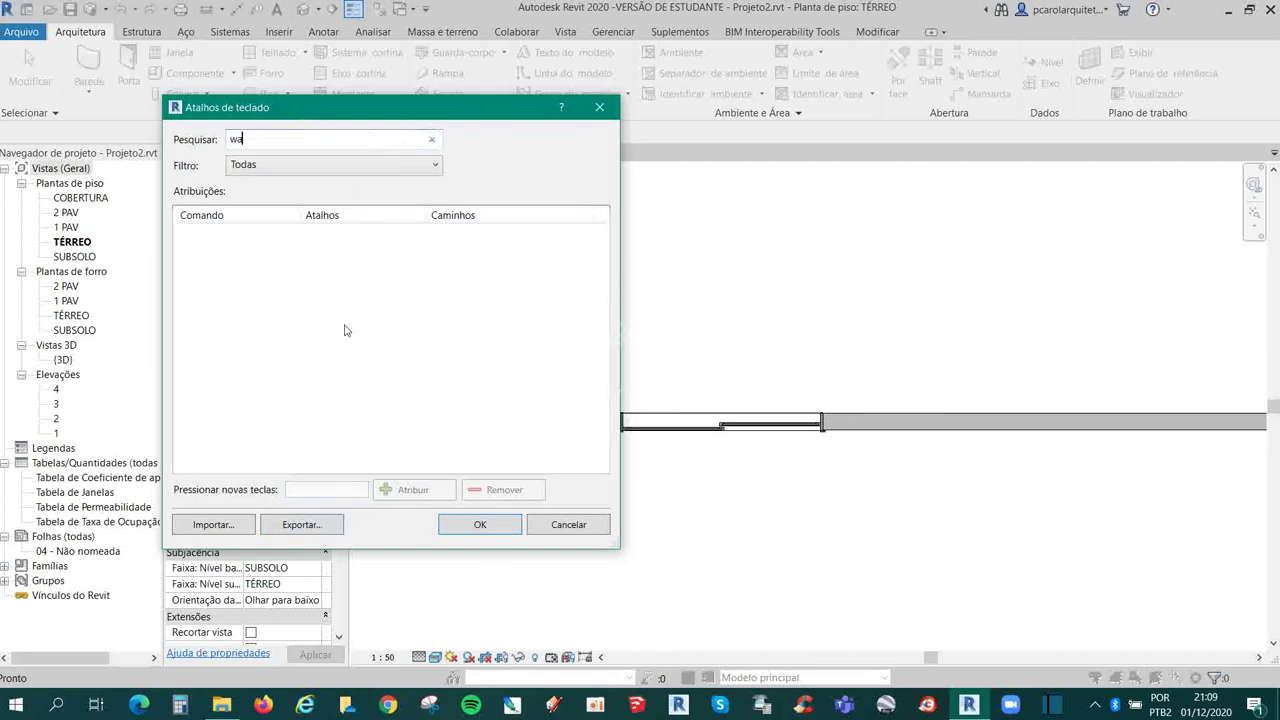
pyautogui.doubleClick(303, 139)
# Step: Filter the shortcut list to "Todos definidos", look over the defined commands and search them for "wa"
pyautogui.click(309, 165)
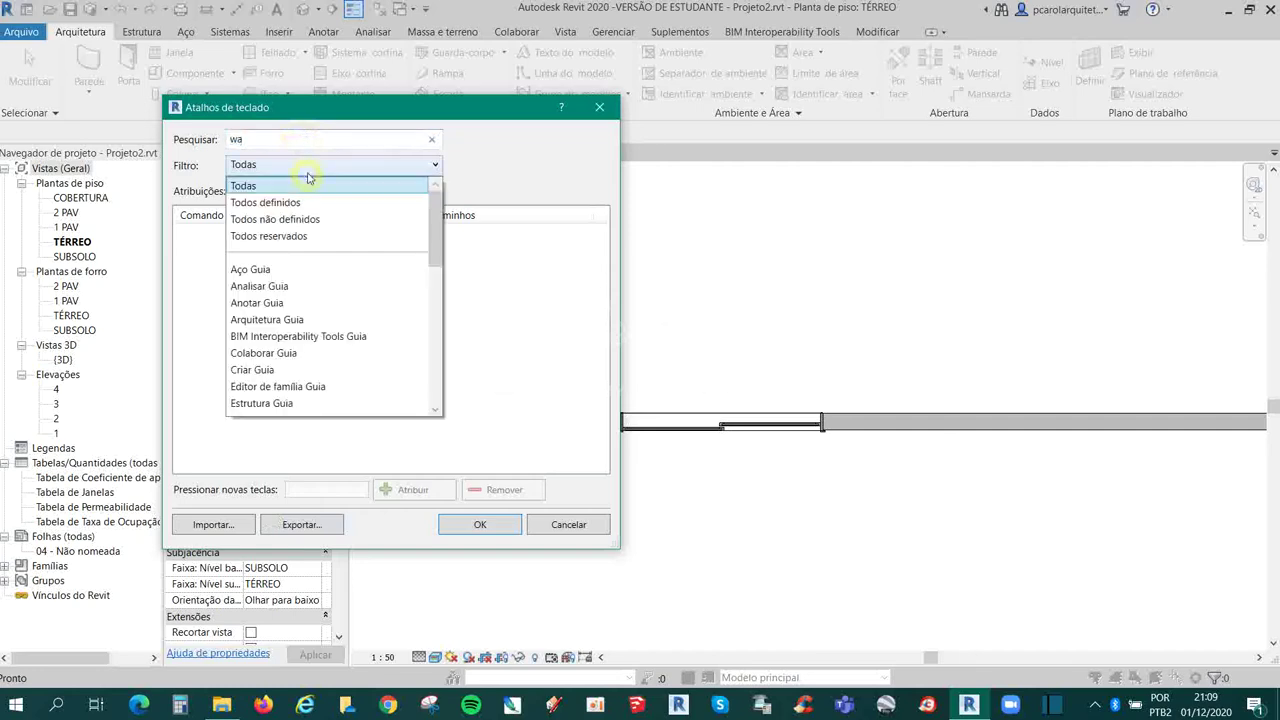
pyautogui.click(323, 202)
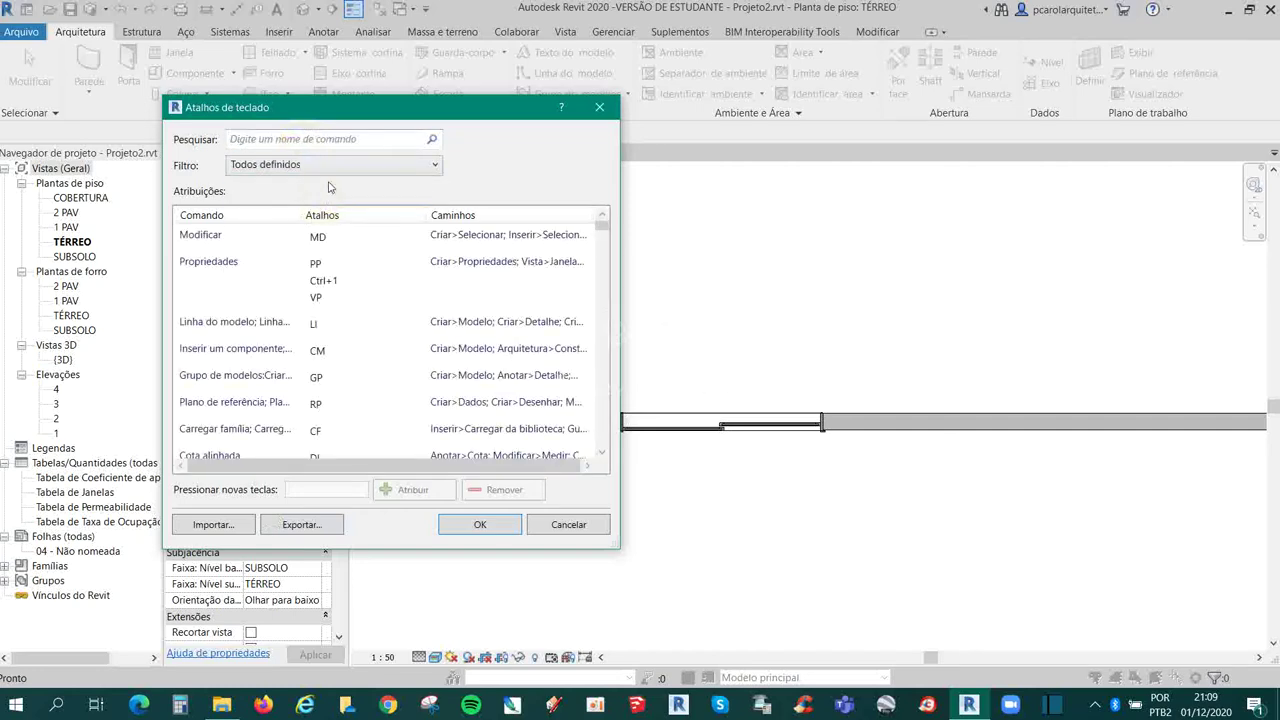
pyautogui.scroll(-10, 452, 261)
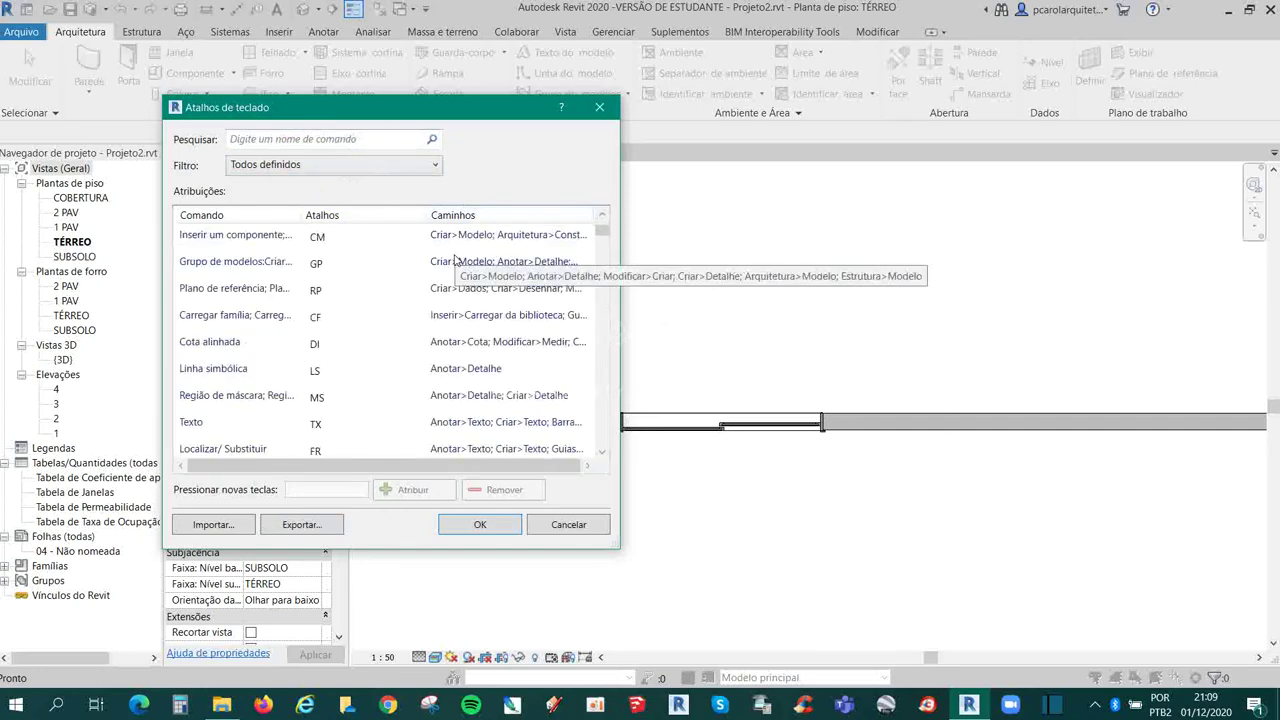
pyautogui.click(306, 139)
pyautogui.write('wa')
pyautogui.doubleClick(303, 140)
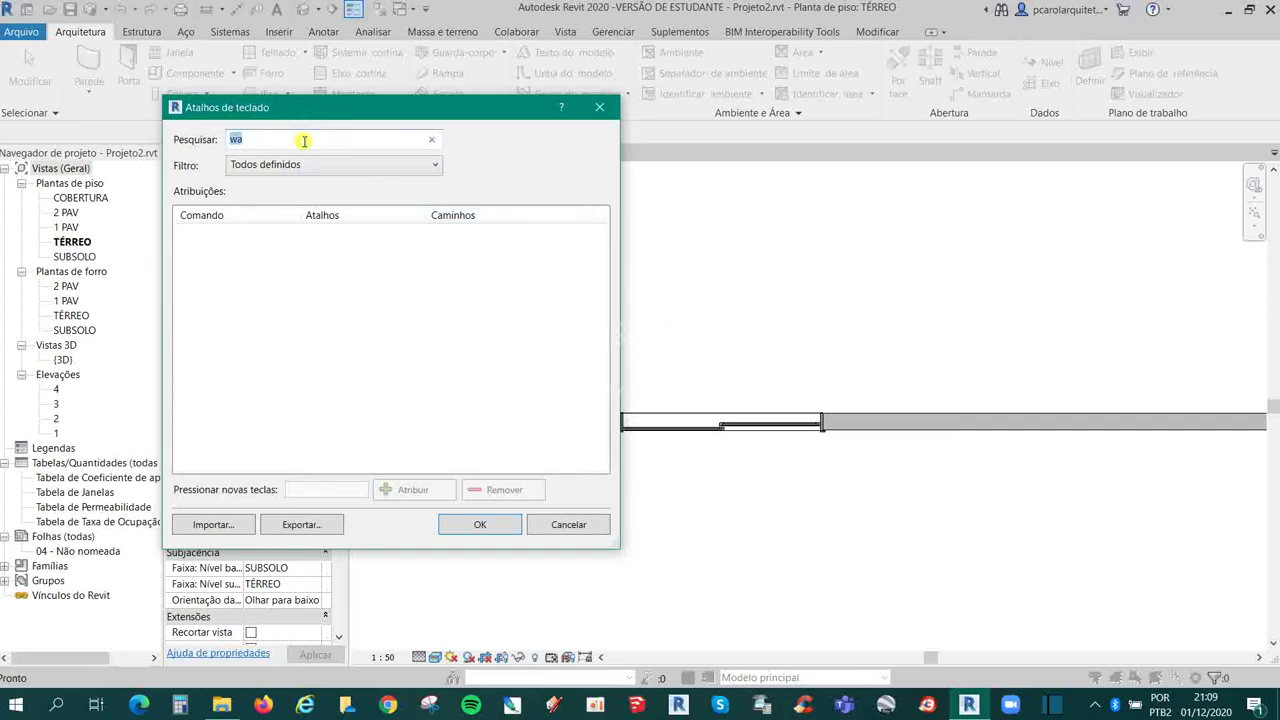
pyautogui.press('BackSpace')
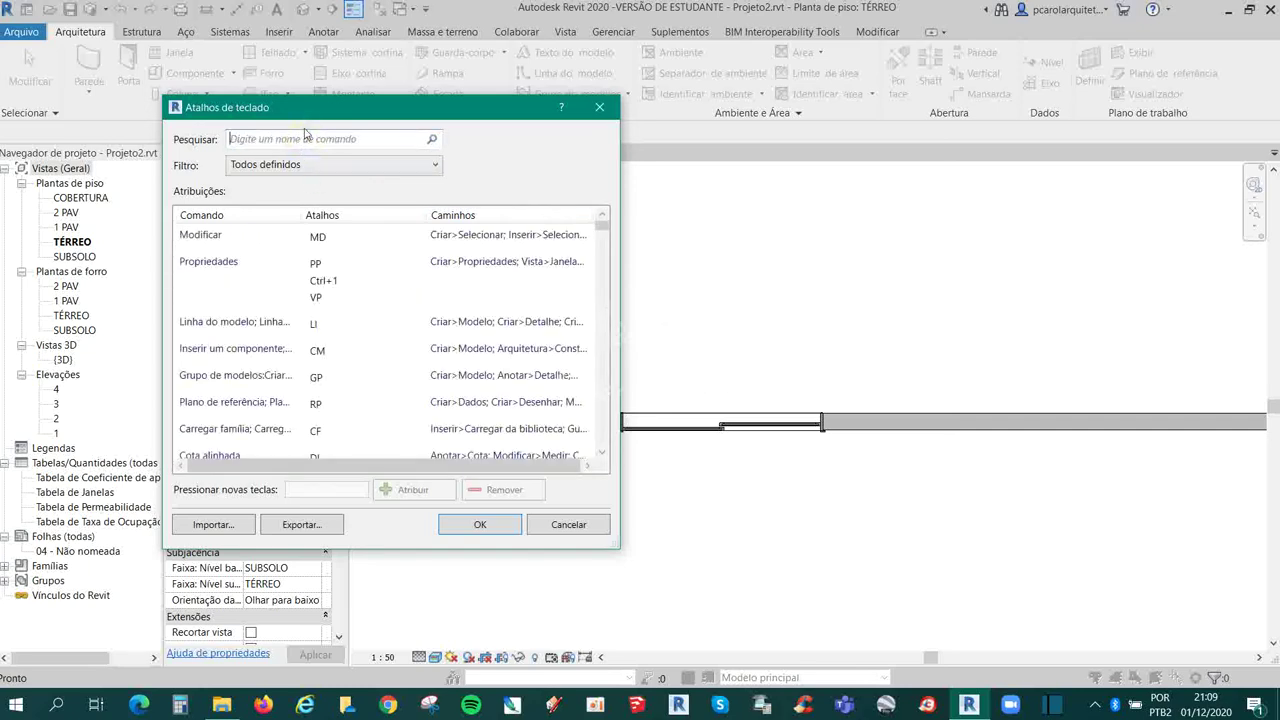
# Step: Search the defined shortcuts for "pare", clear the search and repeat it to find the wall commands
pyautogui.write('pare')
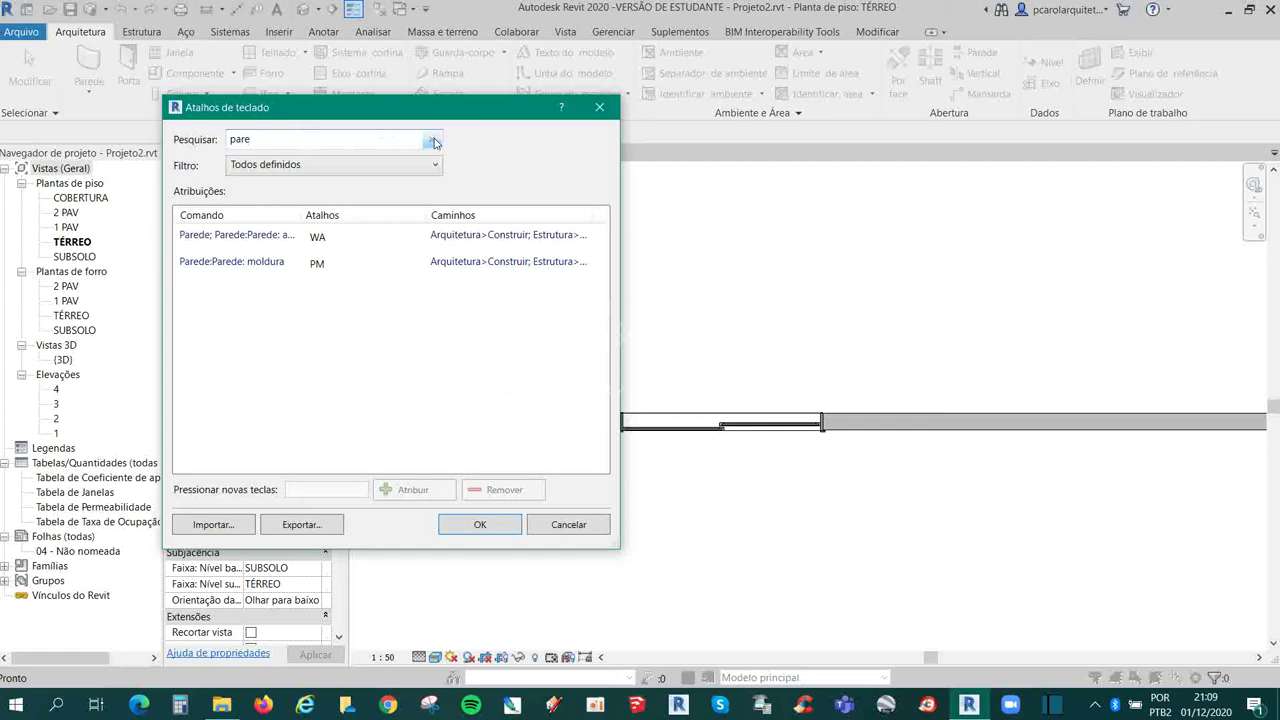
pyautogui.doubleClick(391, 139)
pyautogui.press('BackSpace')
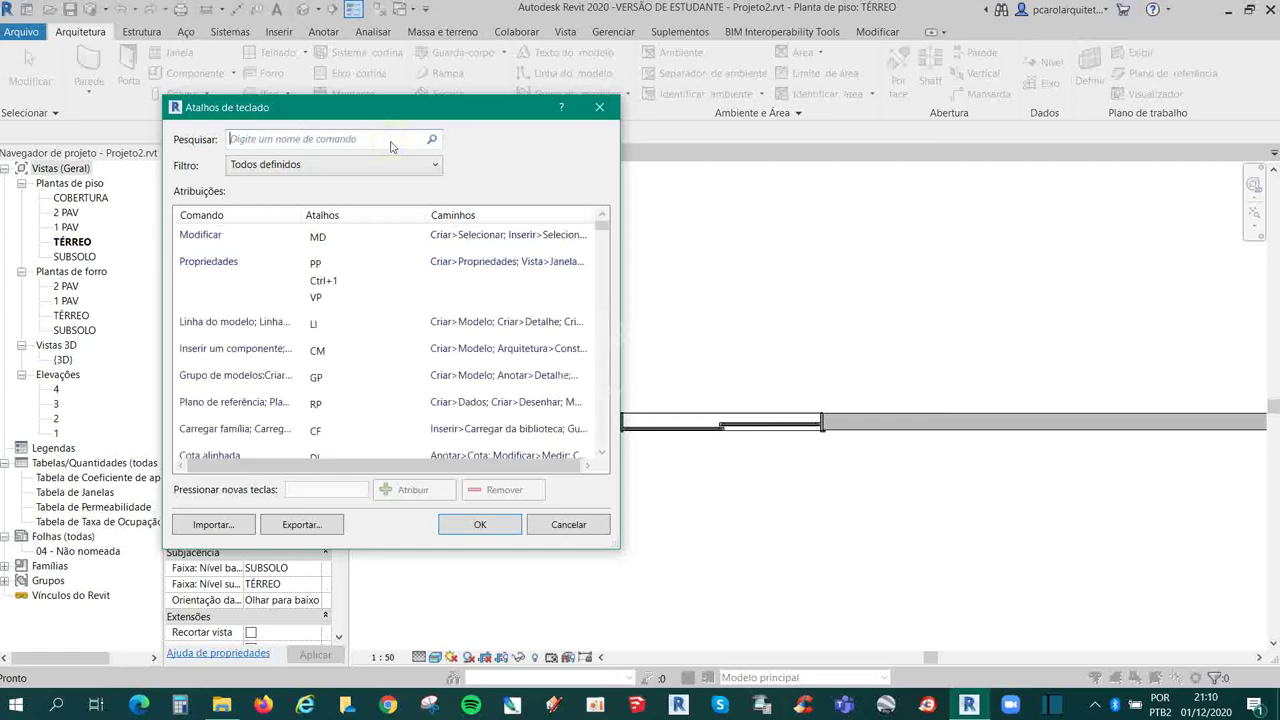
pyautogui.write('p')
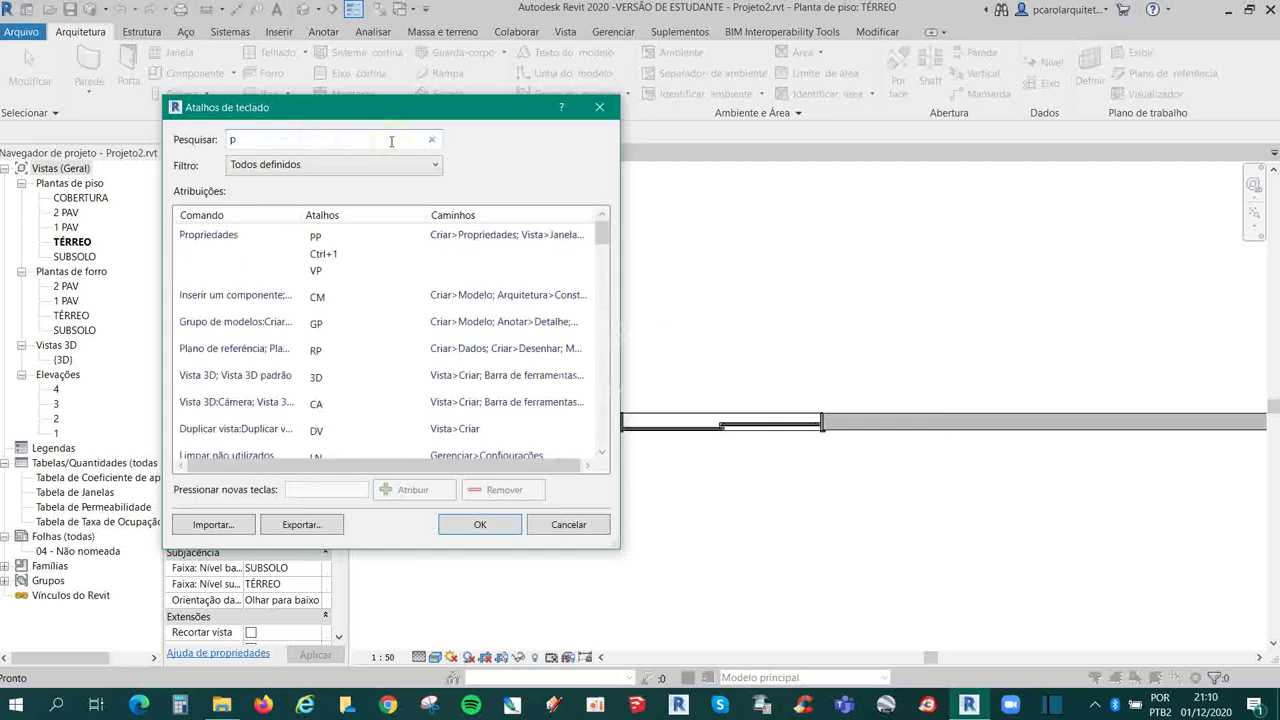
pyautogui.write('are')
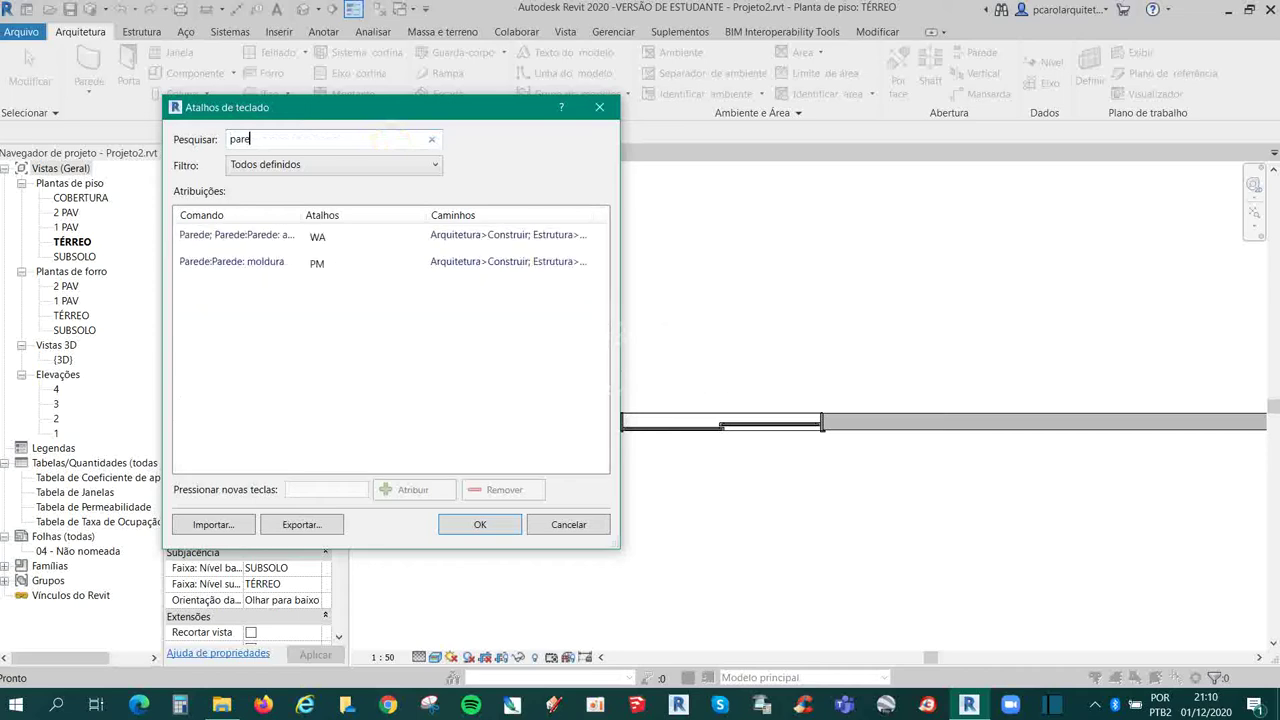
# Step: Try to assign PA as a new shortcut for the architectural Parede command and close the keyboard shortcuts settings
pyautogui.click(321, 238)
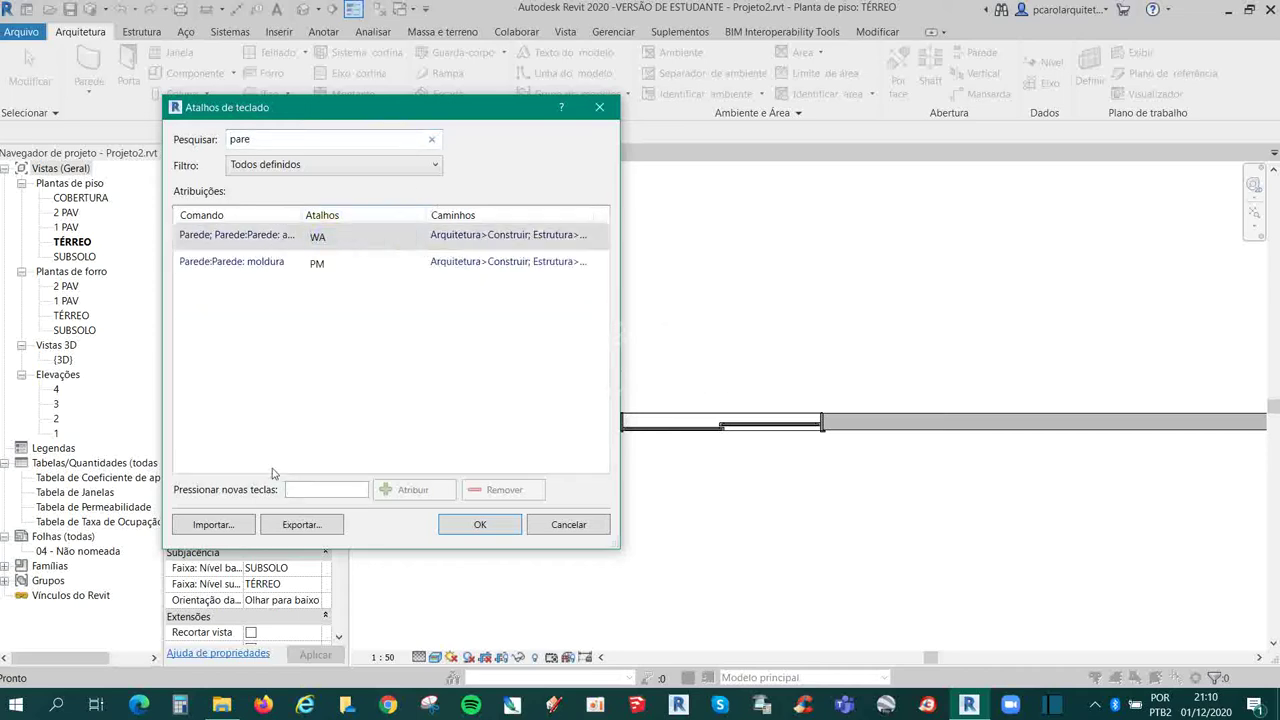
pyautogui.click(327, 494)
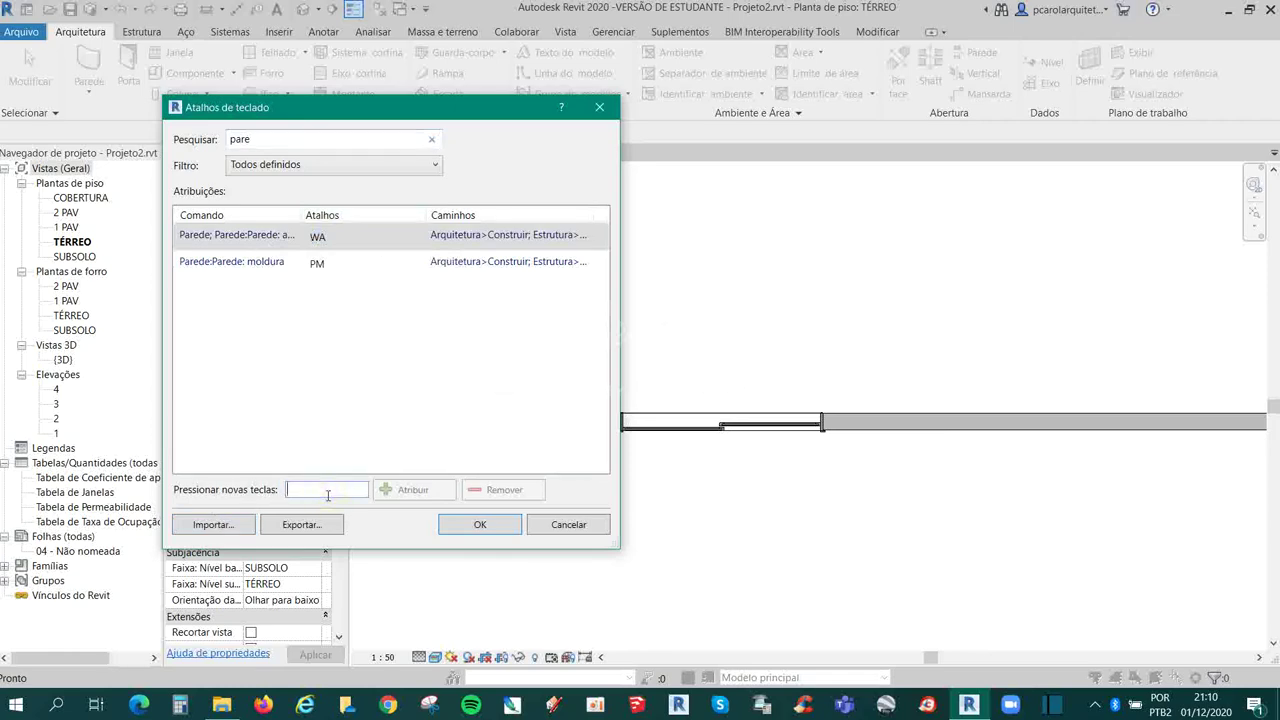
pyautogui.write('PA')
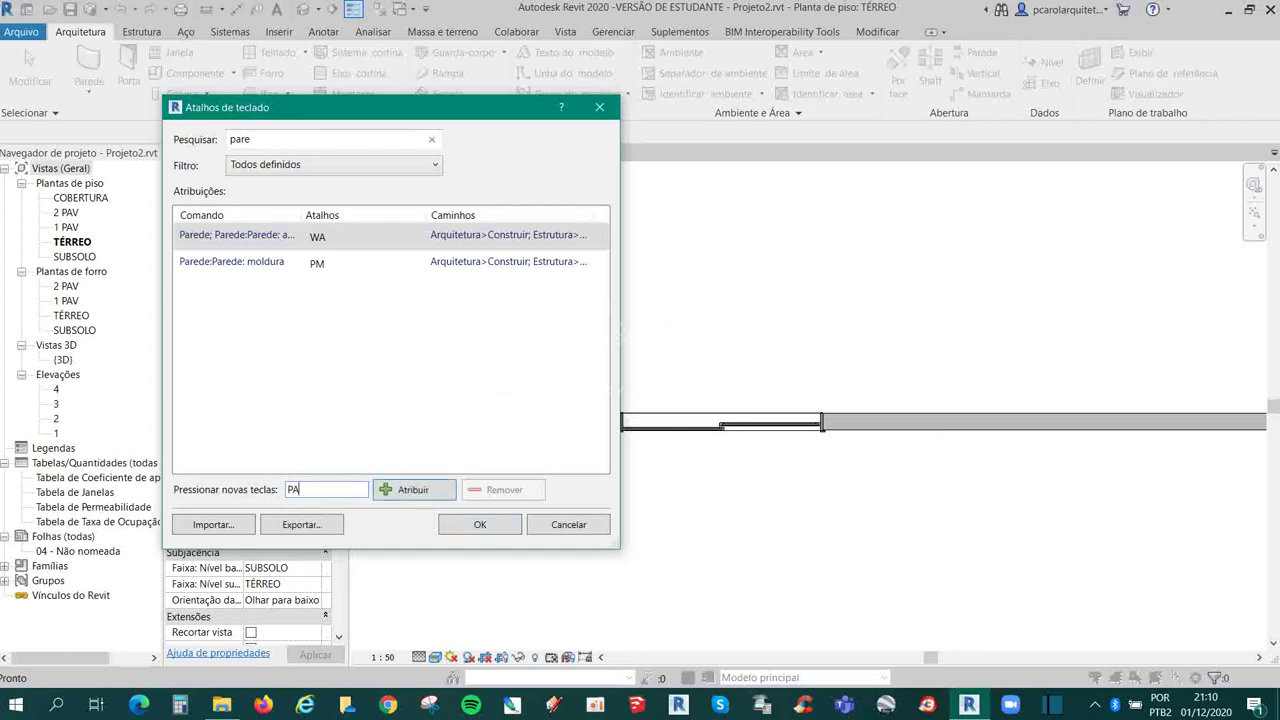
pyautogui.click(414, 492)
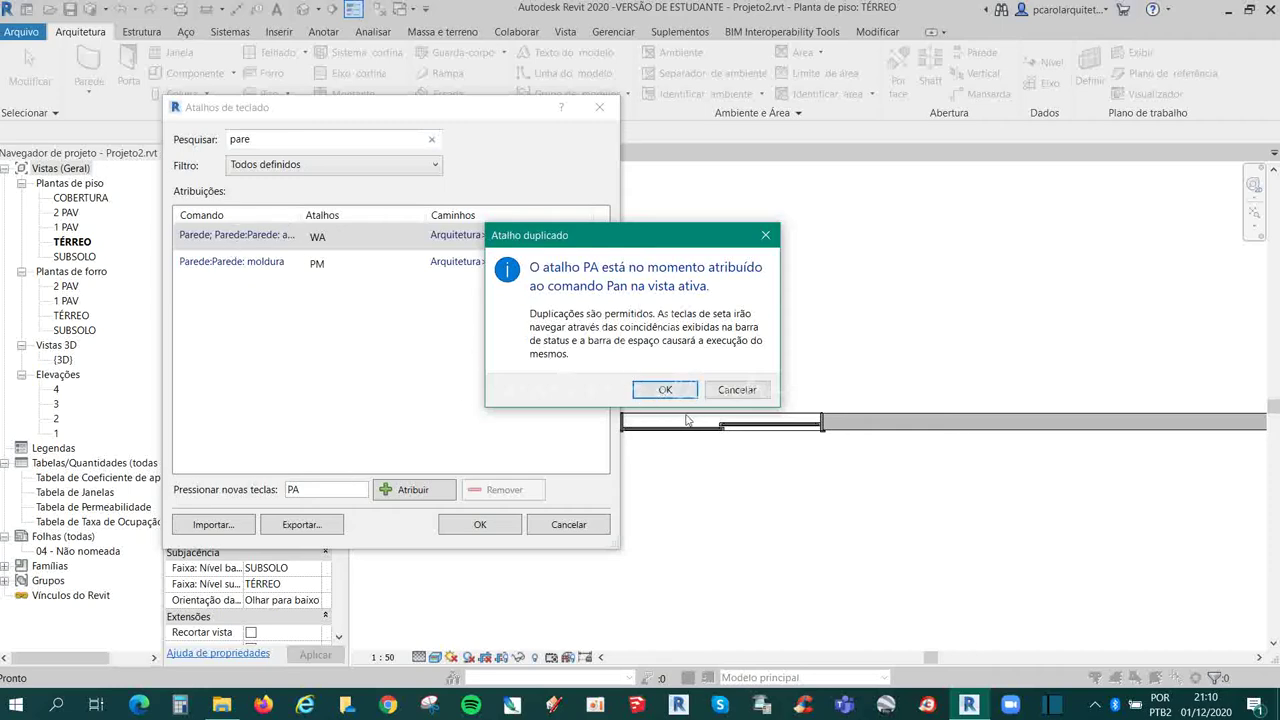
pyautogui.click(765, 235)
pyautogui.click(315, 492)
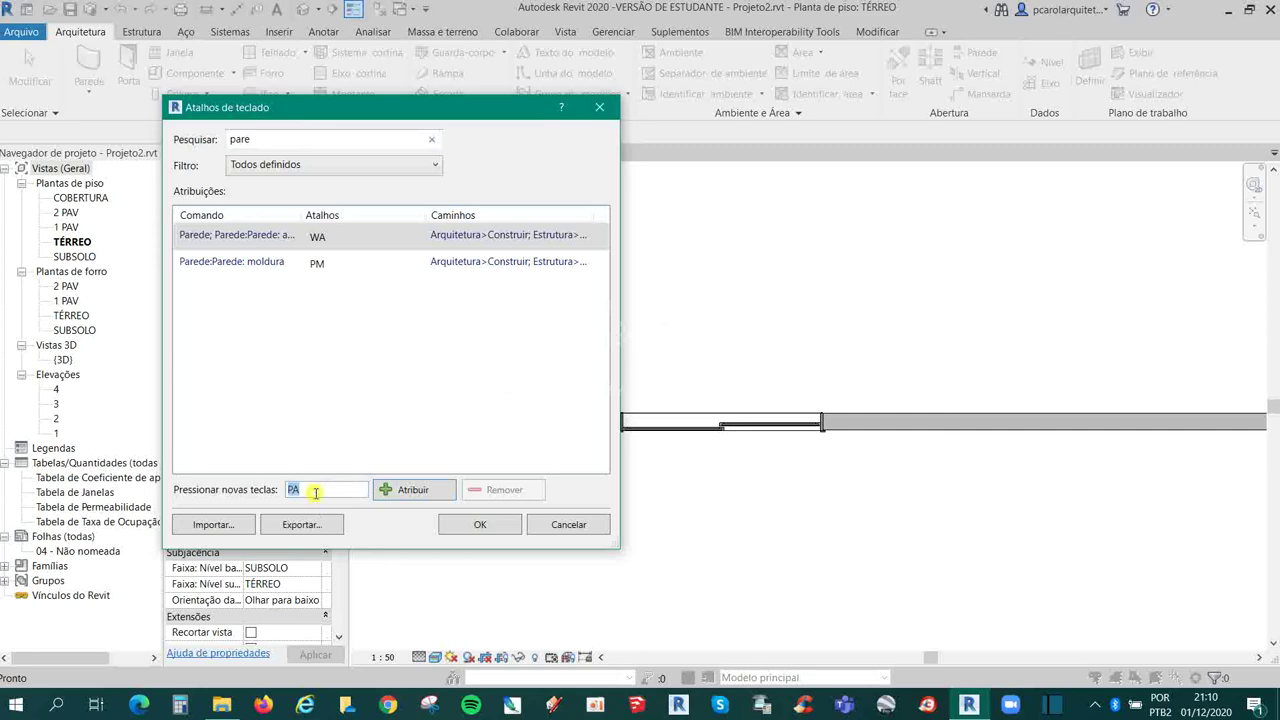
pyautogui.press('BackSpace')
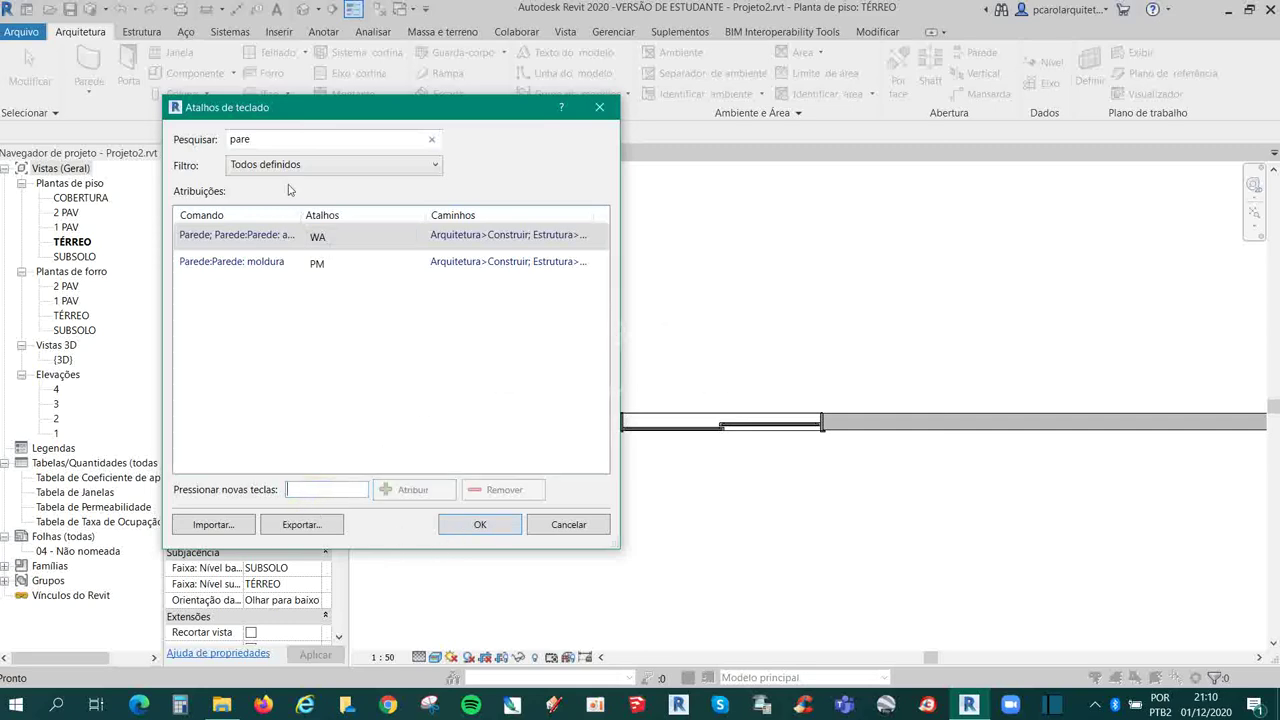
pyautogui.click(599, 107)
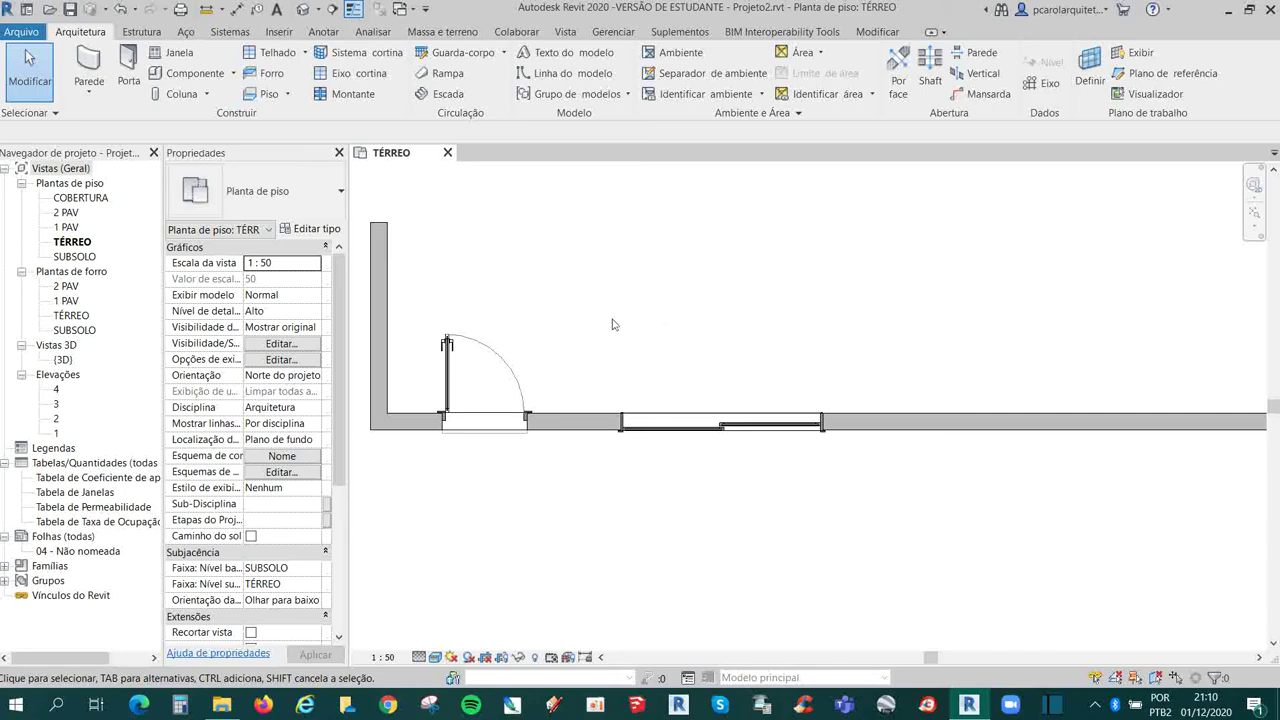
# Step: Start importing a keyboard shortcuts file and browse from Documentos through 2020, UNESC 2020_2, AULAS 2020_2 and CURSO REVIT EAD BÁSICO to ARQUIVOS ATALHO
pyautogui.press('k')
pyautogui.press('s')
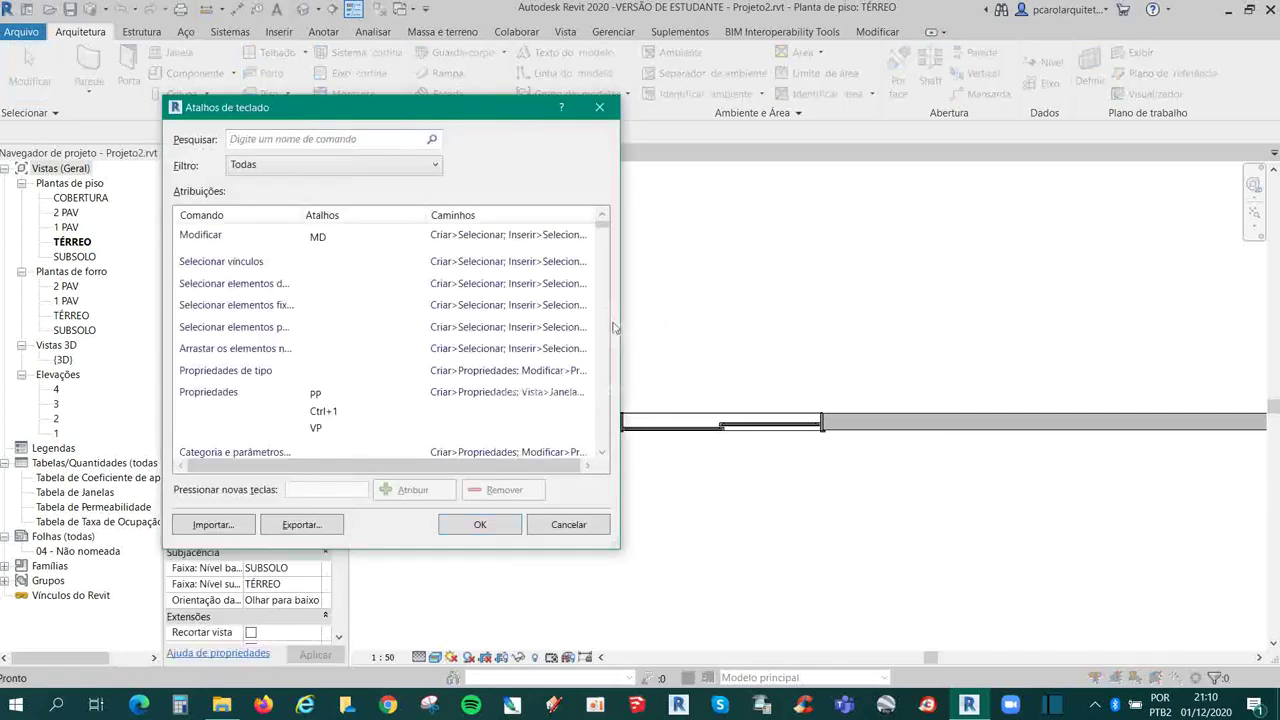
pyautogui.click(214, 525)
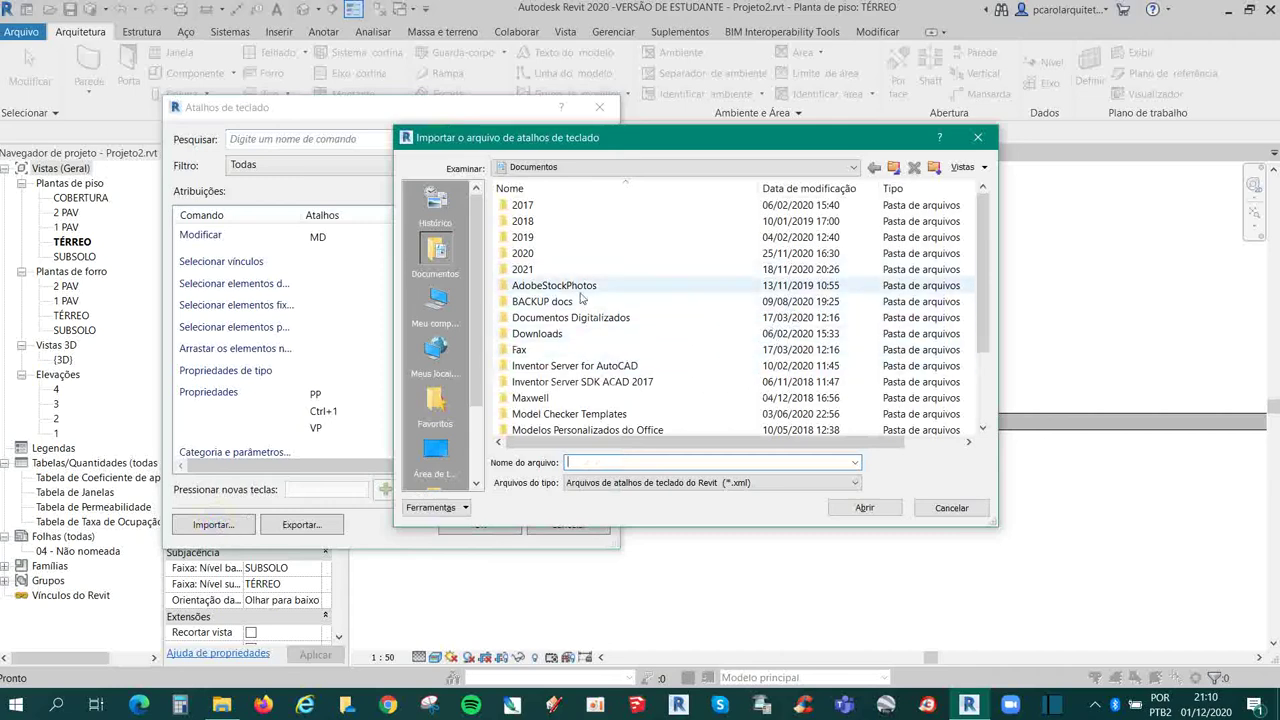
pyautogui.click(547, 256)
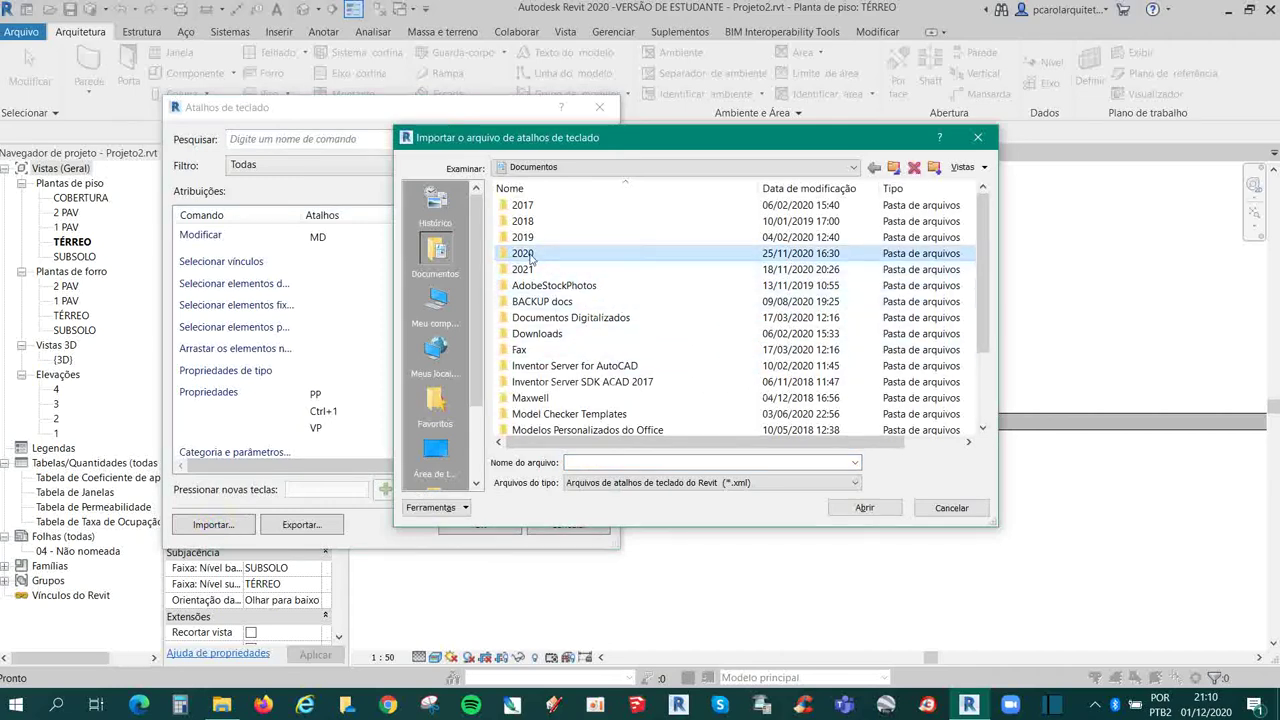
pyautogui.doubleClick(540, 255)
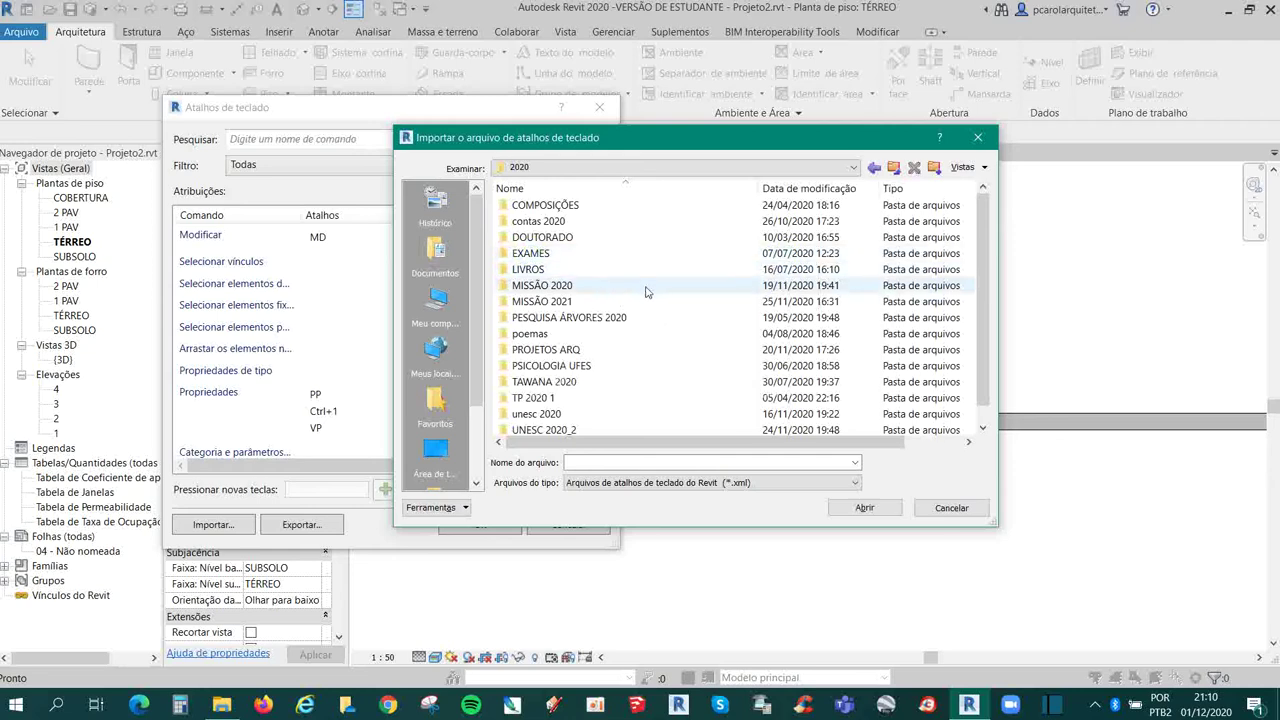
pyautogui.click(541, 430)
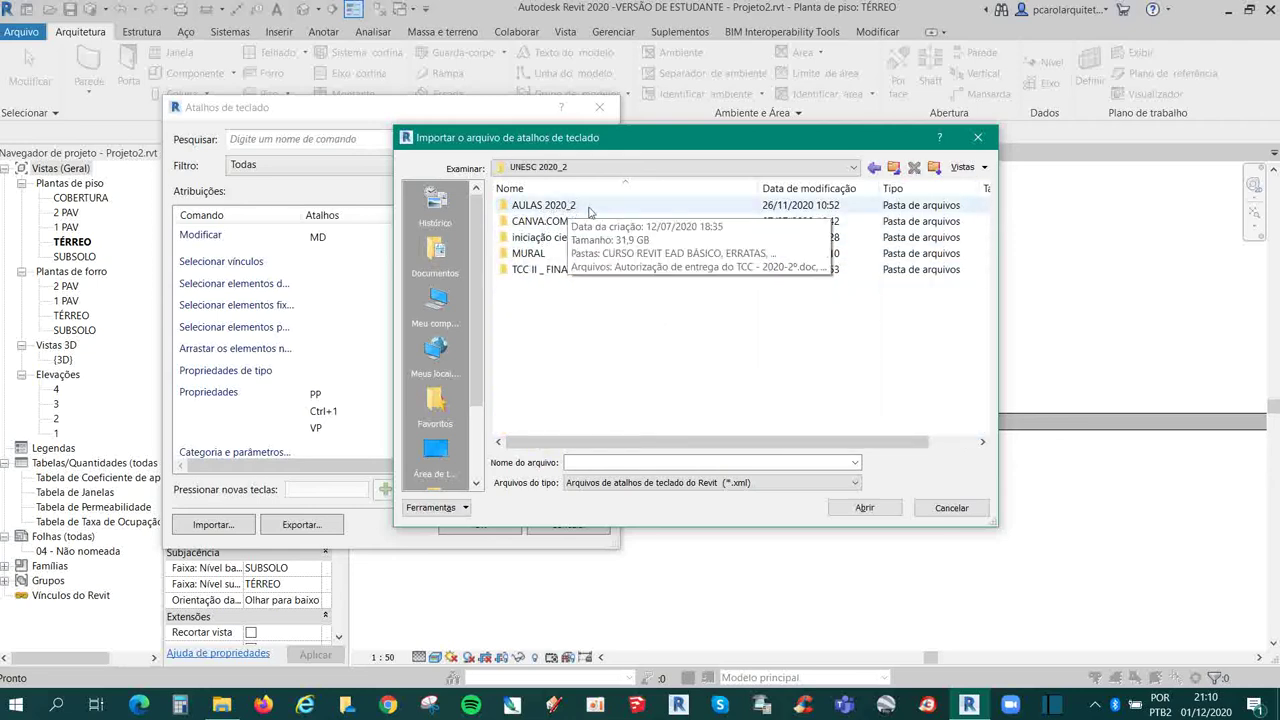
pyautogui.doubleClick(577, 206)
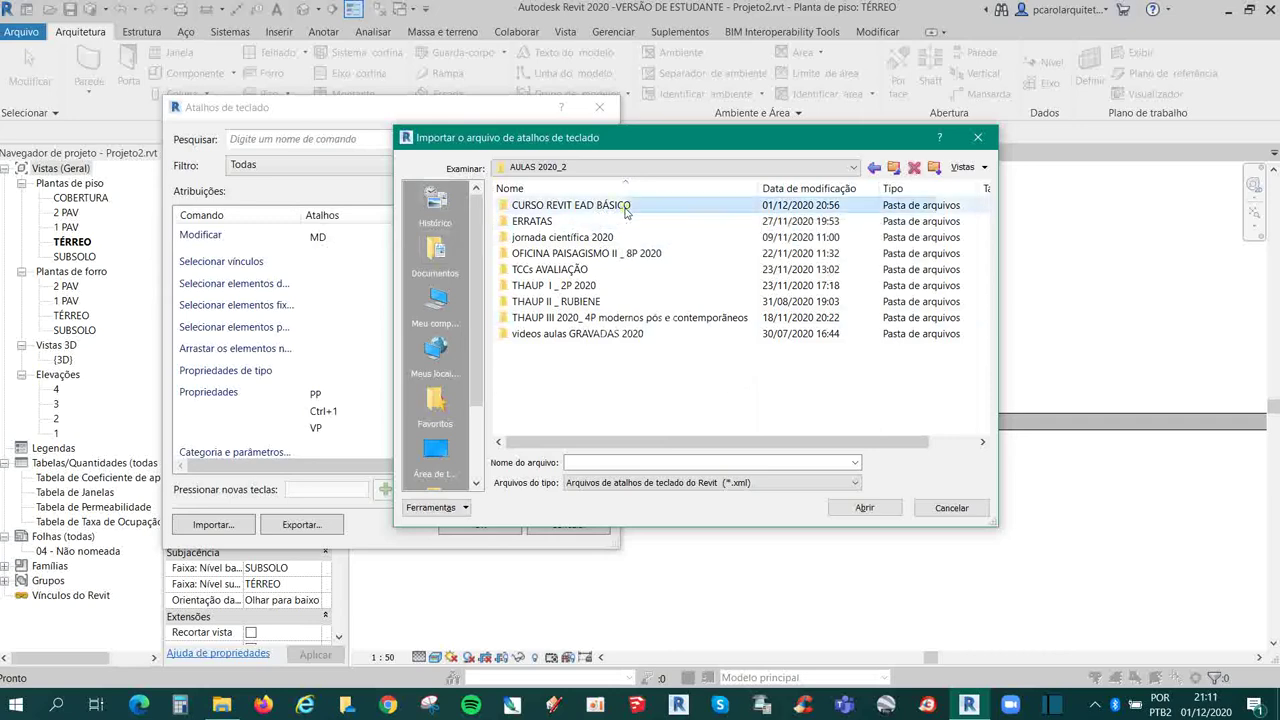
pyautogui.doubleClick(590, 205)
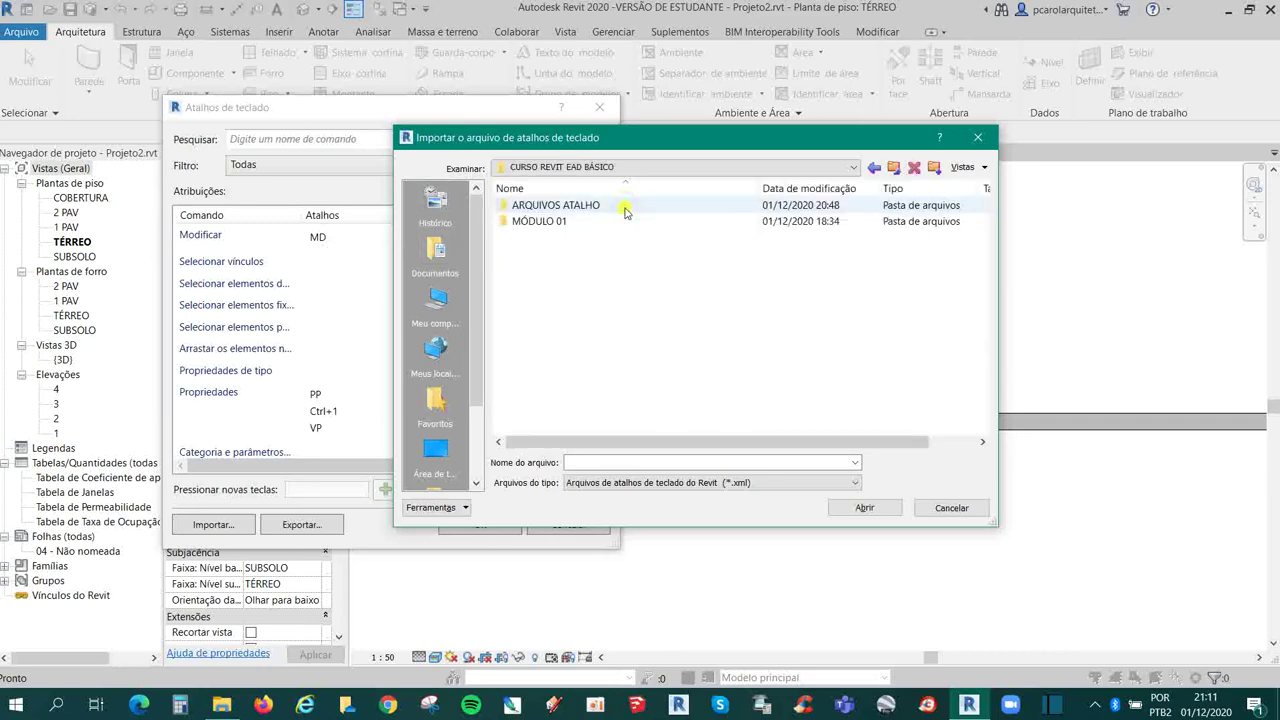
pyautogui.doubleClick(600, 208)
# Step: Import KeyboardShortcuts.xml, overwriting the existing shortcut settings, and accept the keyboard shortcuts settings
pyautogui.click(592, 208)
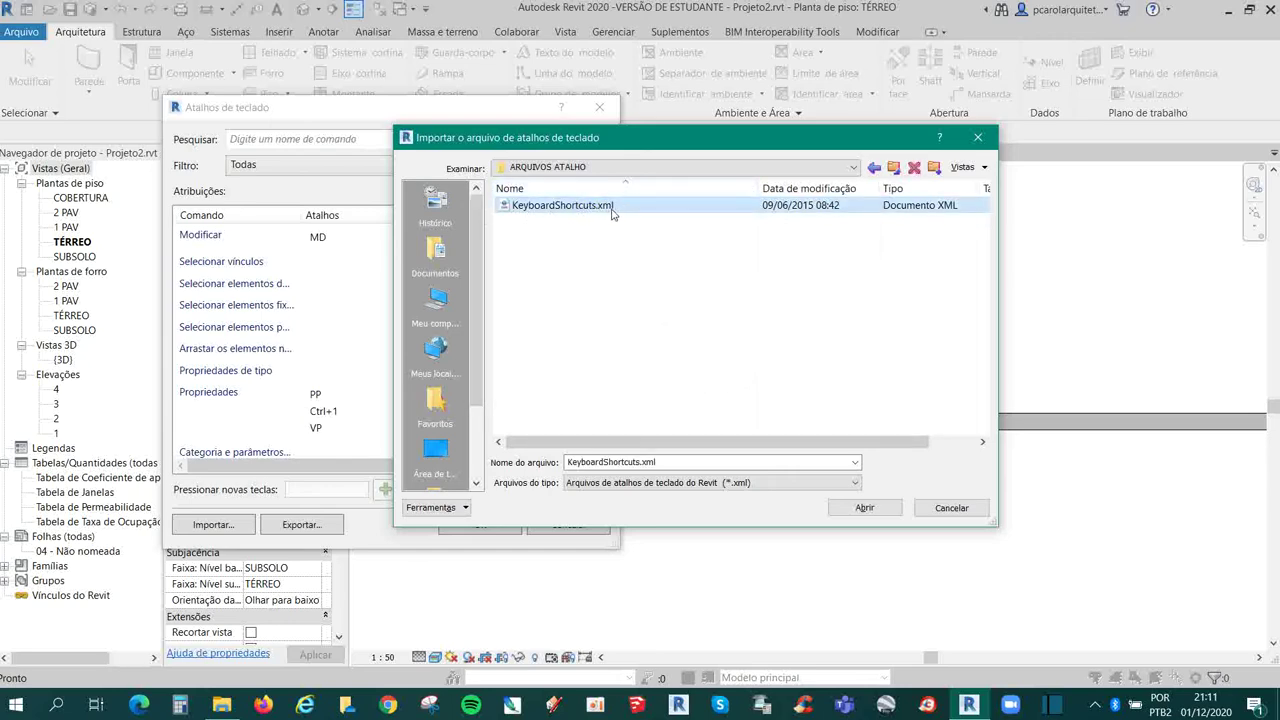
pyautogui.click(865, 508)
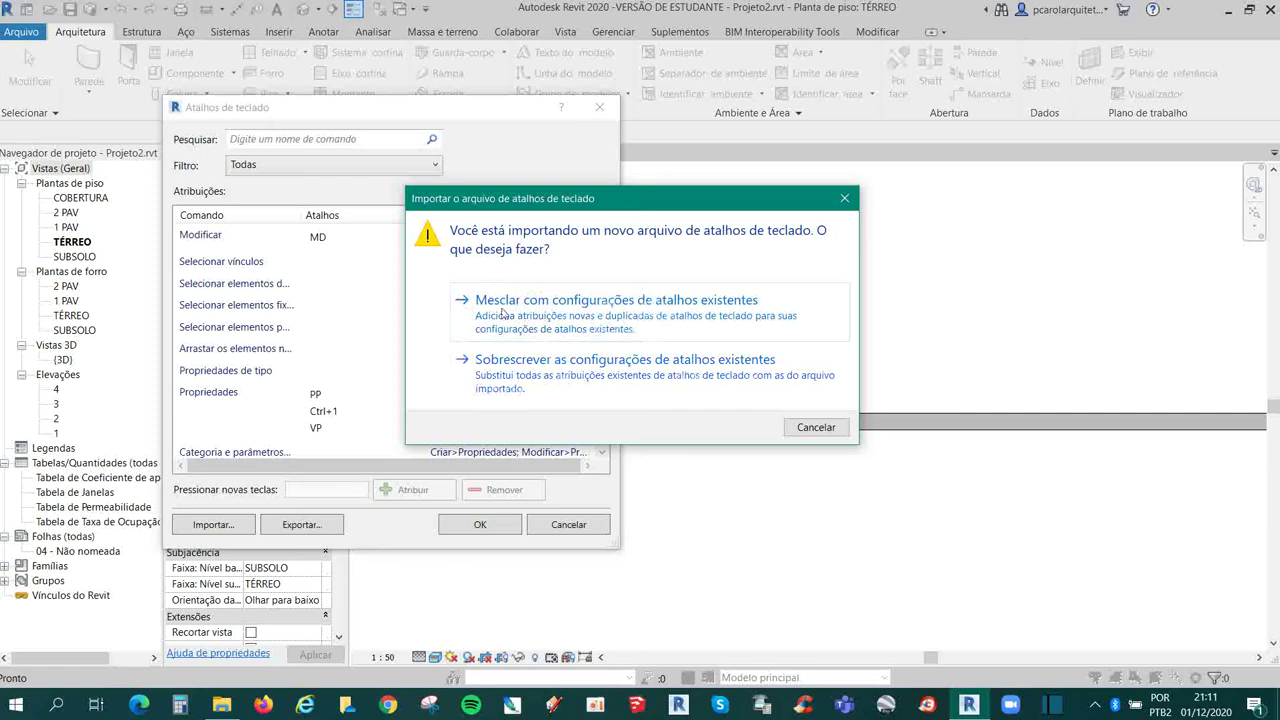
pyautogui.click(530, 376)
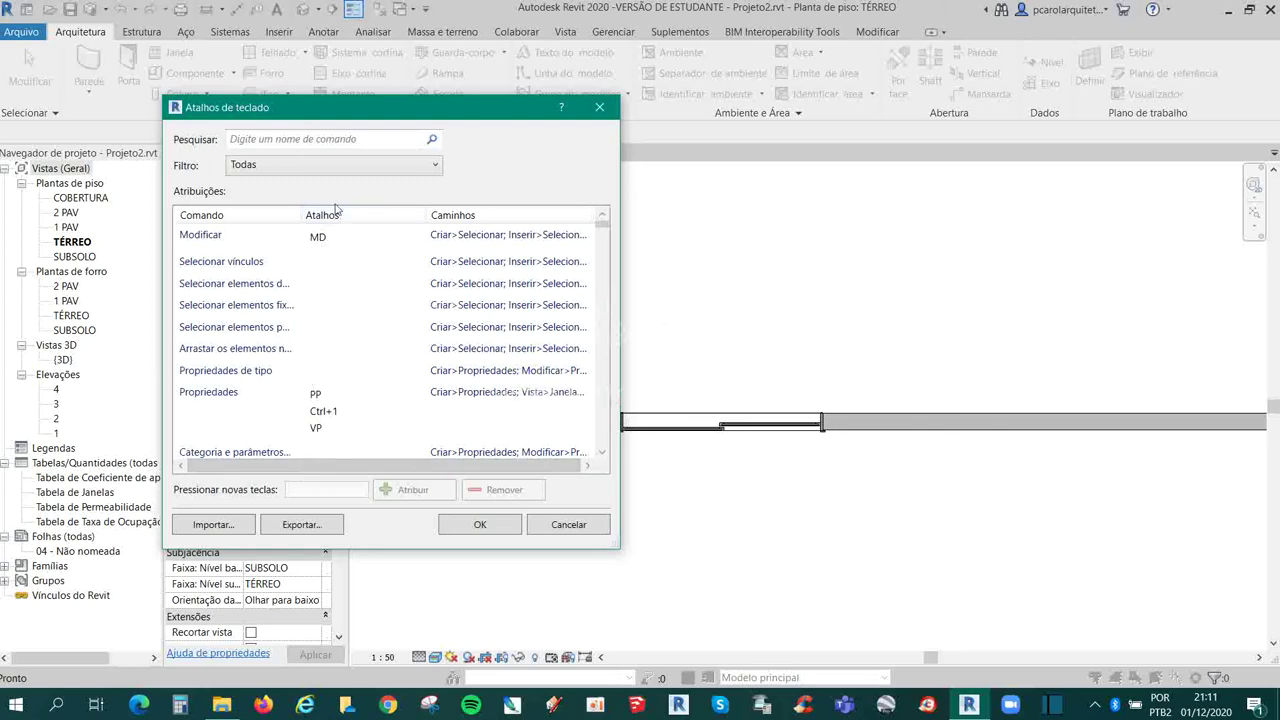
pyautogui.click(452, 524)
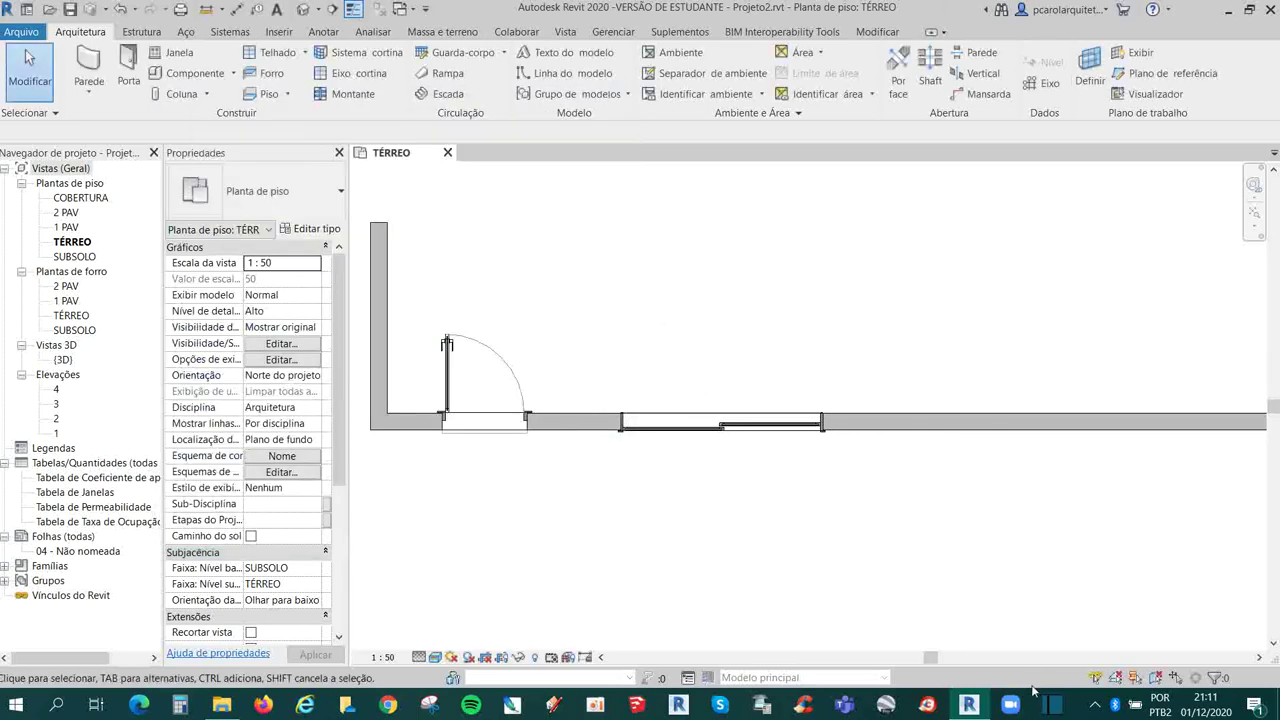
# Step: Switch to File Explorer and preview "teclas de atalho do Template.docx" in the ARQUIVOS ATALHO folder to read the template's shortcut keys
pyautogui.click(218, 710)
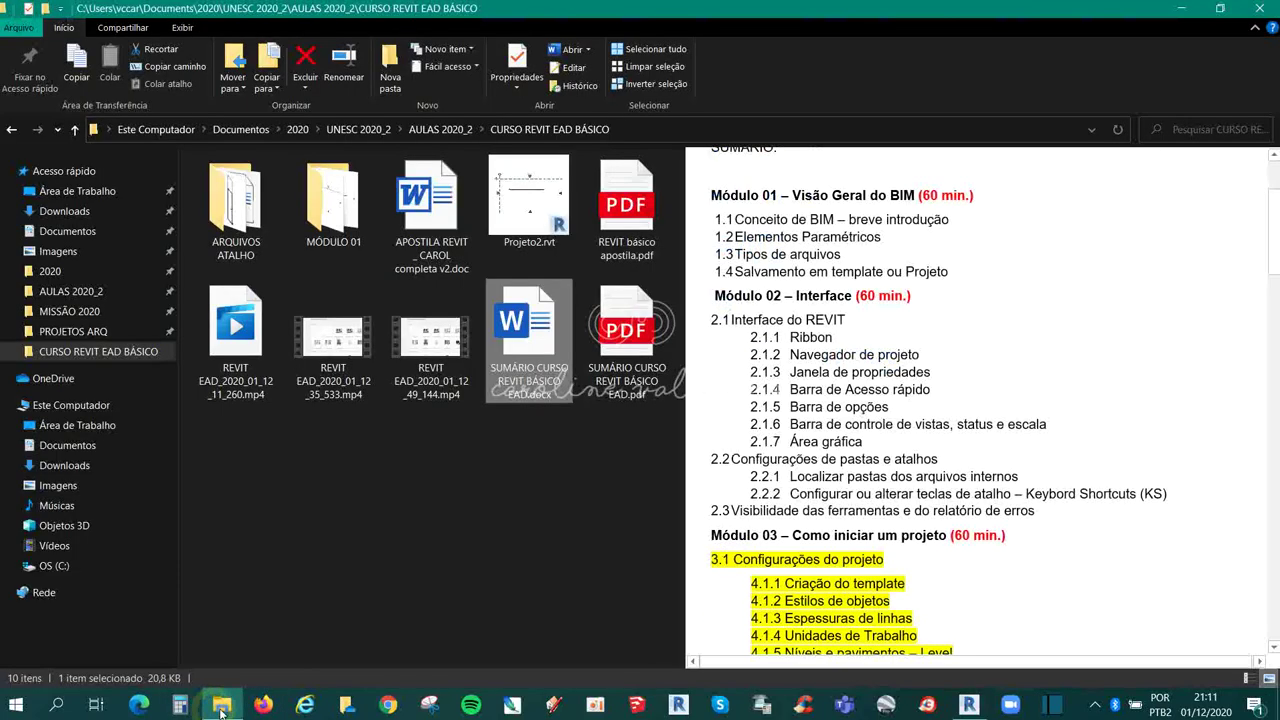
pyautogui.click(238, 232)
pyautogui.doubleClick(238, 231)
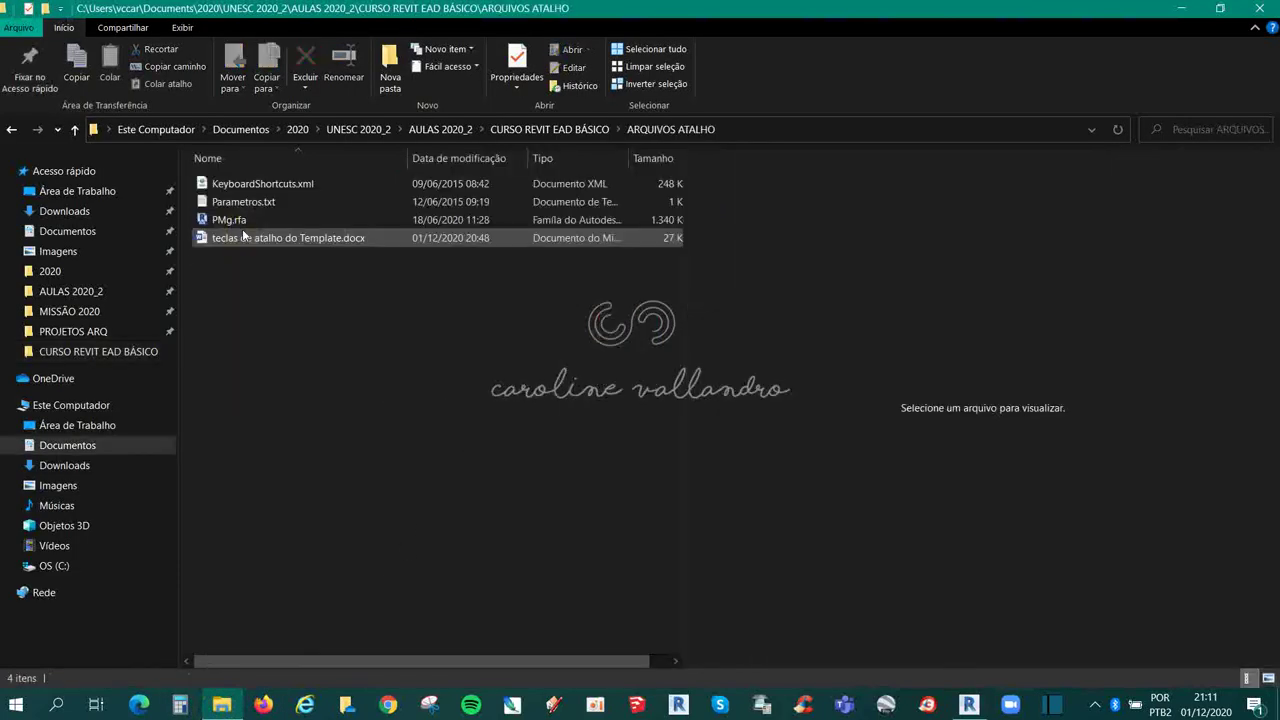
pyautogui.click(250, 237)
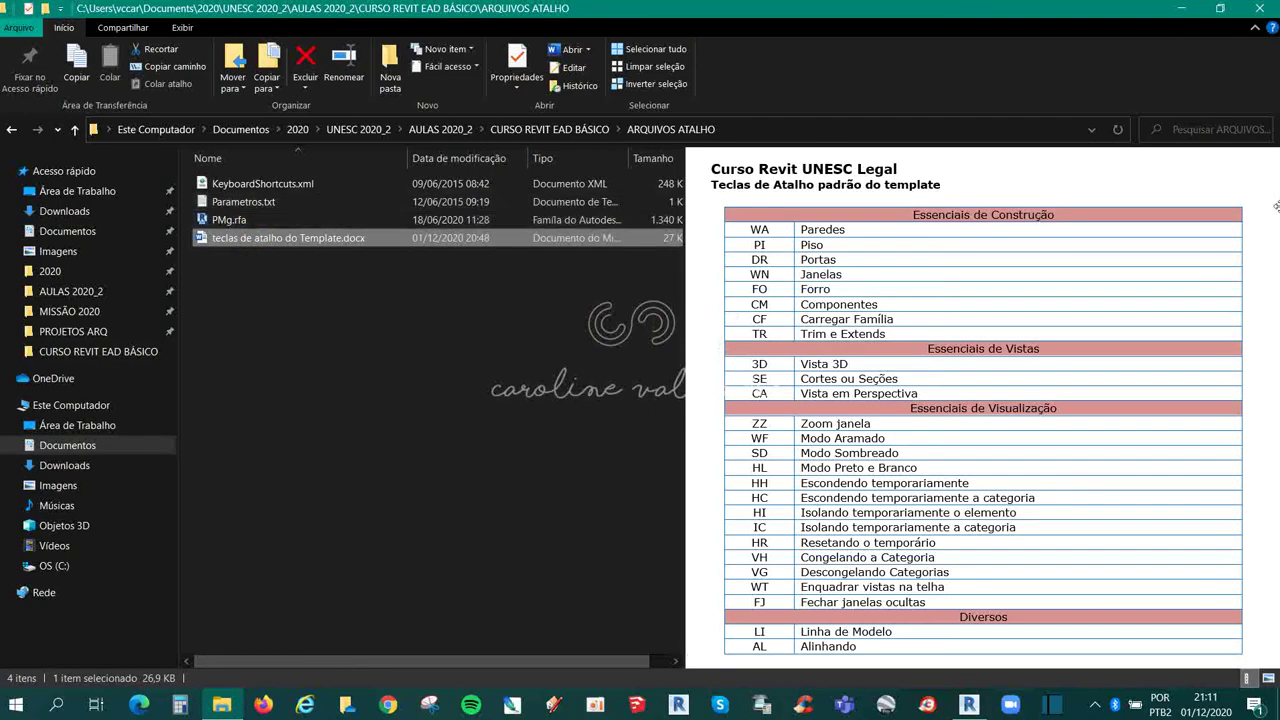
pyautogui.scroll(-1, 708, 235)
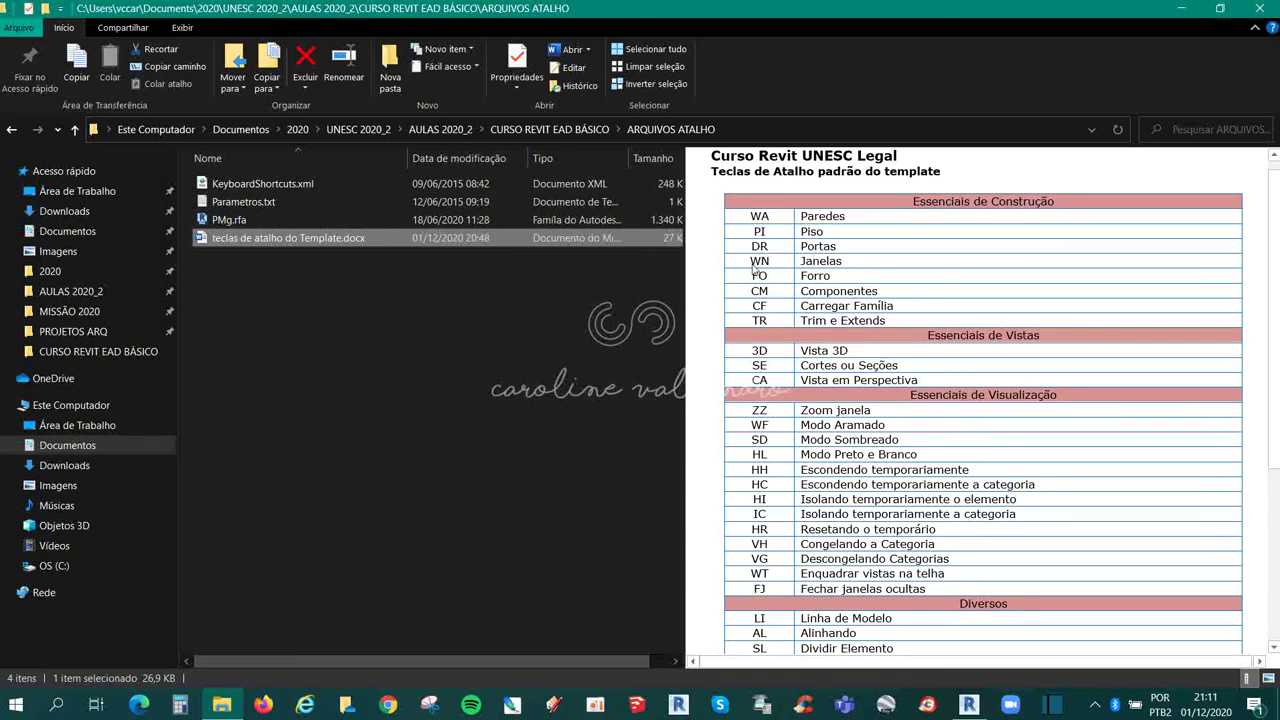
# Step: Read through the template's shortcut key list in the document preview, from Essenciais de Construção to Diversos
pyautogui.click(1277, 299)
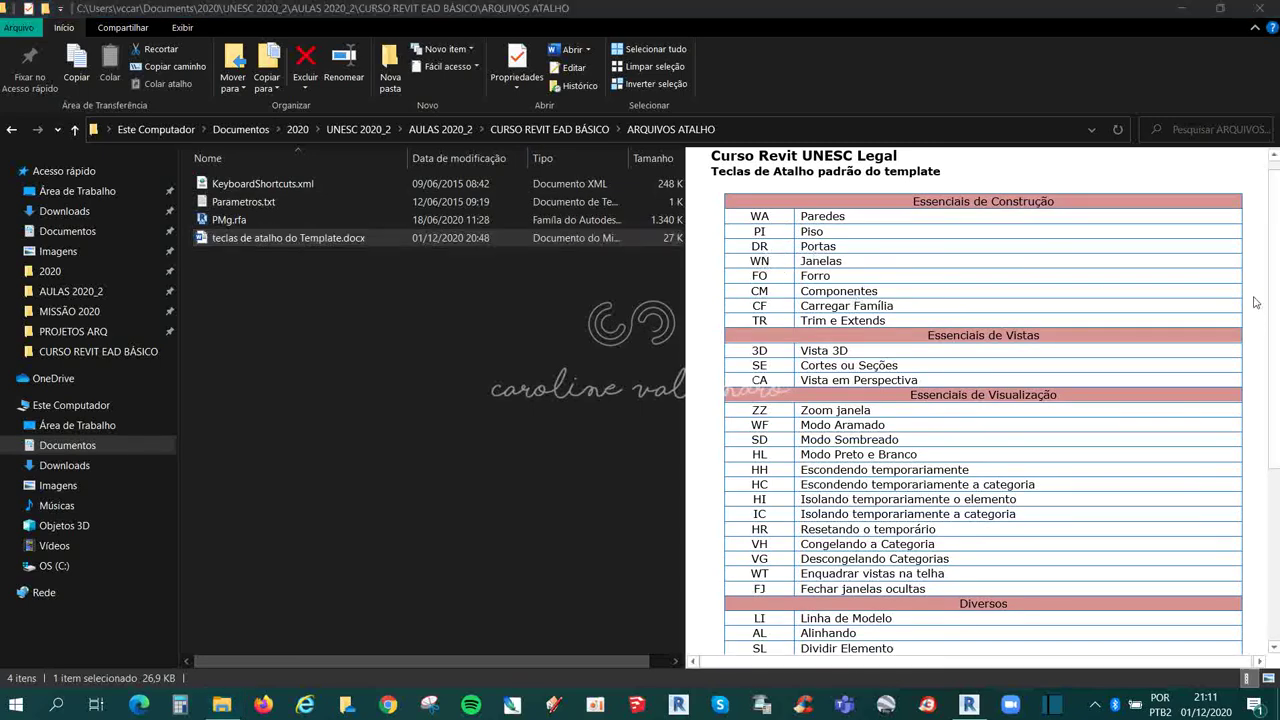
pyautogui.moveTo(1277, 296); pyautogui.dragTo(1278, 480)
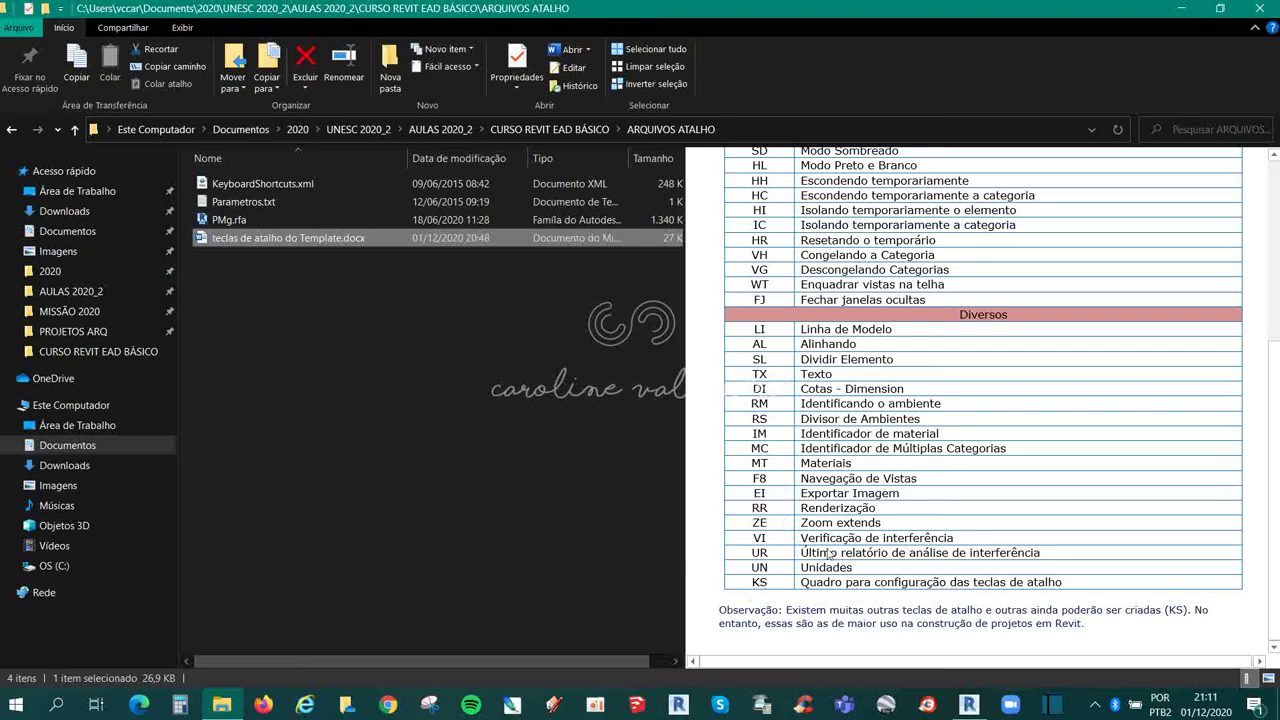
pyautogui.scroll(3, 830, 552)
pyautogui.scroll(-3, 863, 515)
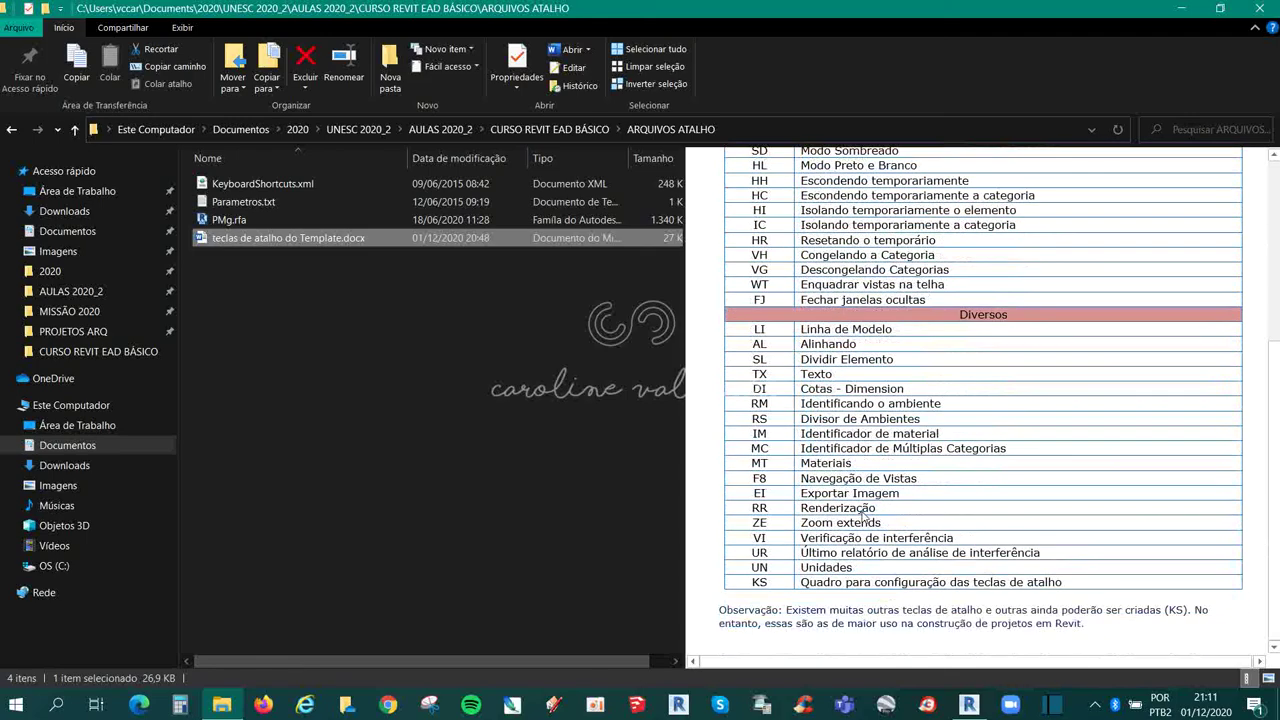
pyautogui.scroll(4, 814, 512)
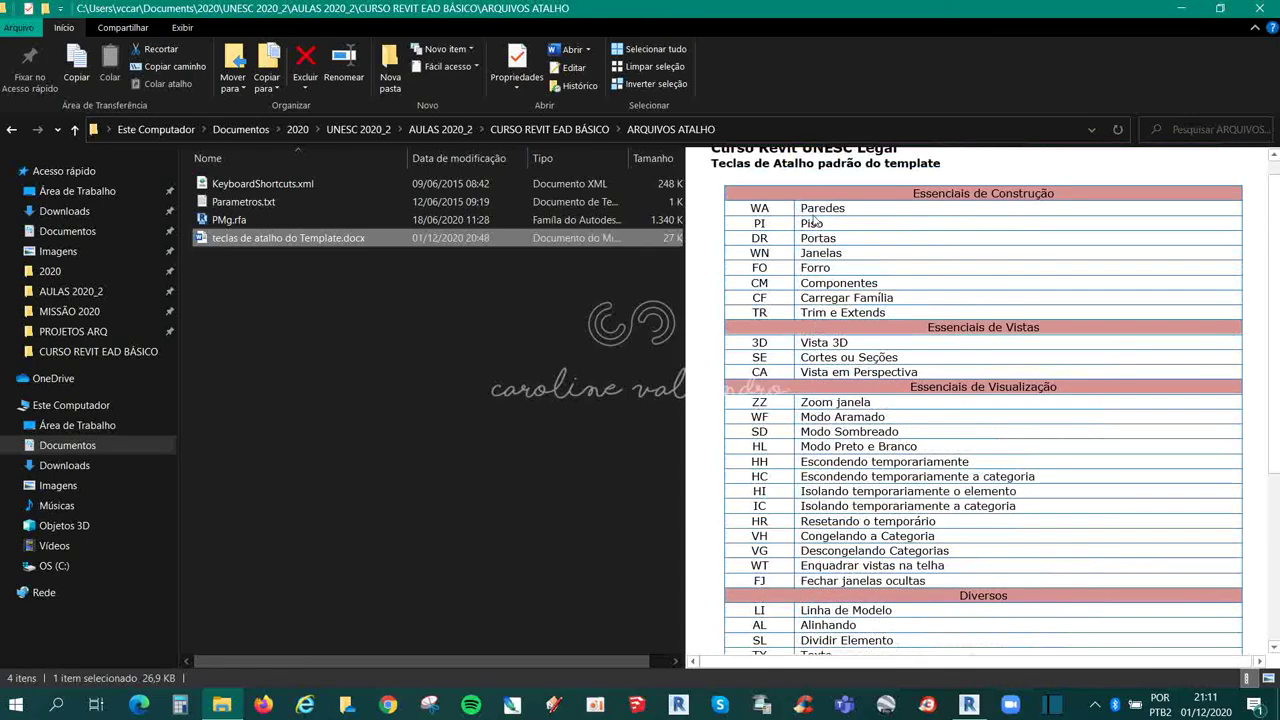
pyautogui.scroll(-2, 855, 355)
pyautogui.scroll(3, 862, 356)
pyautogui.scroll(-2, 864, 358)
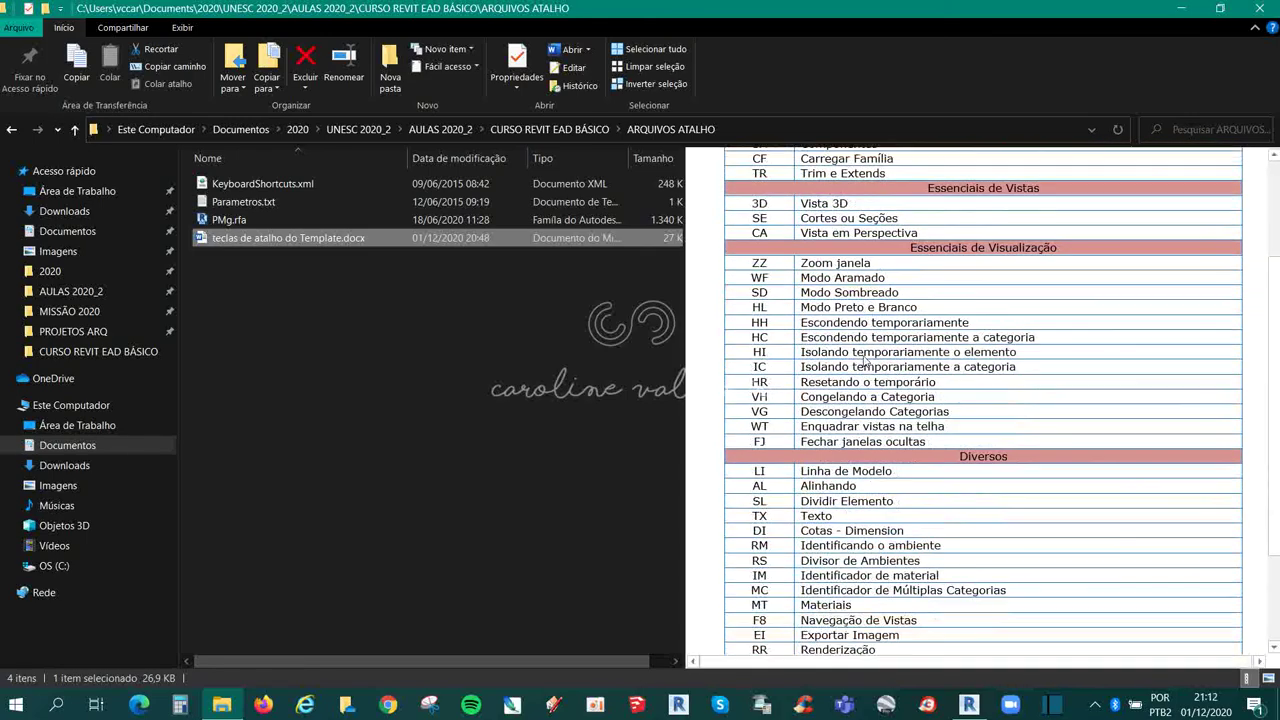
pyautogui.scroll(-2, 863, 359)
pyautogui.scroll(4, 884, 434)
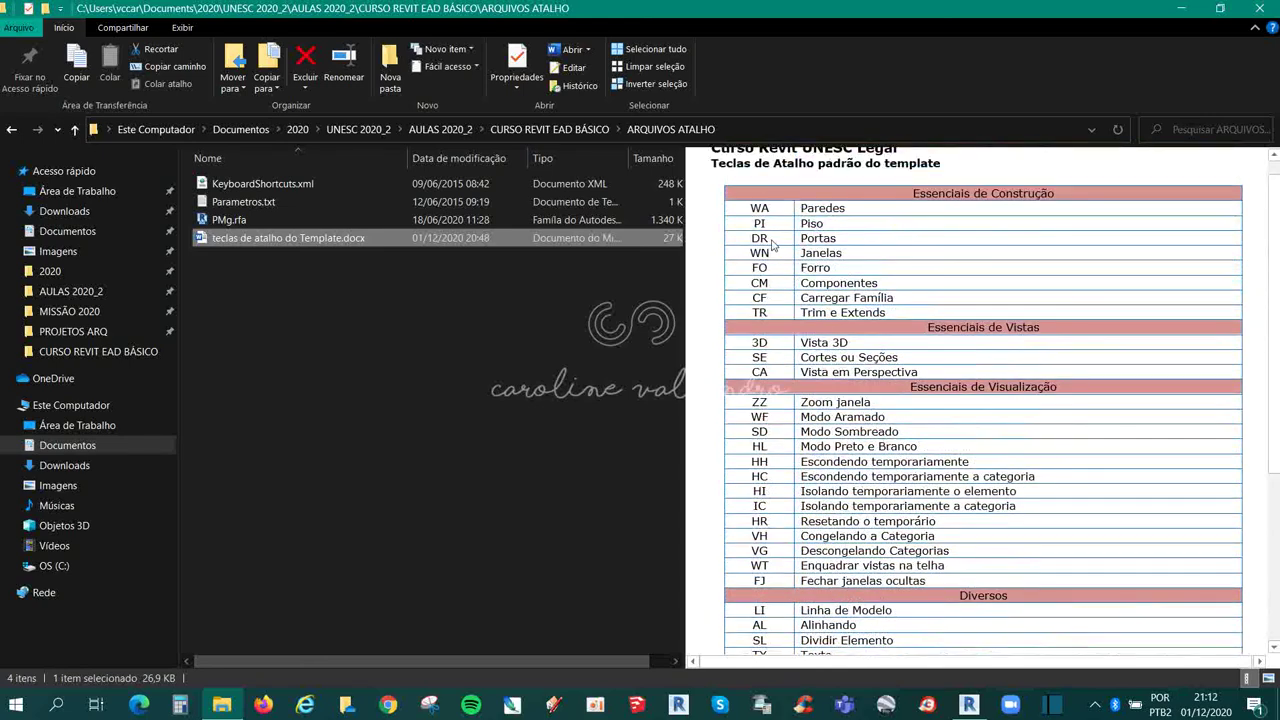
# Step: Return to Revit and review the keyboard shortcuts filtered by Todos definidos, closing the settings without changes
pyautogui.click(1262, 8)
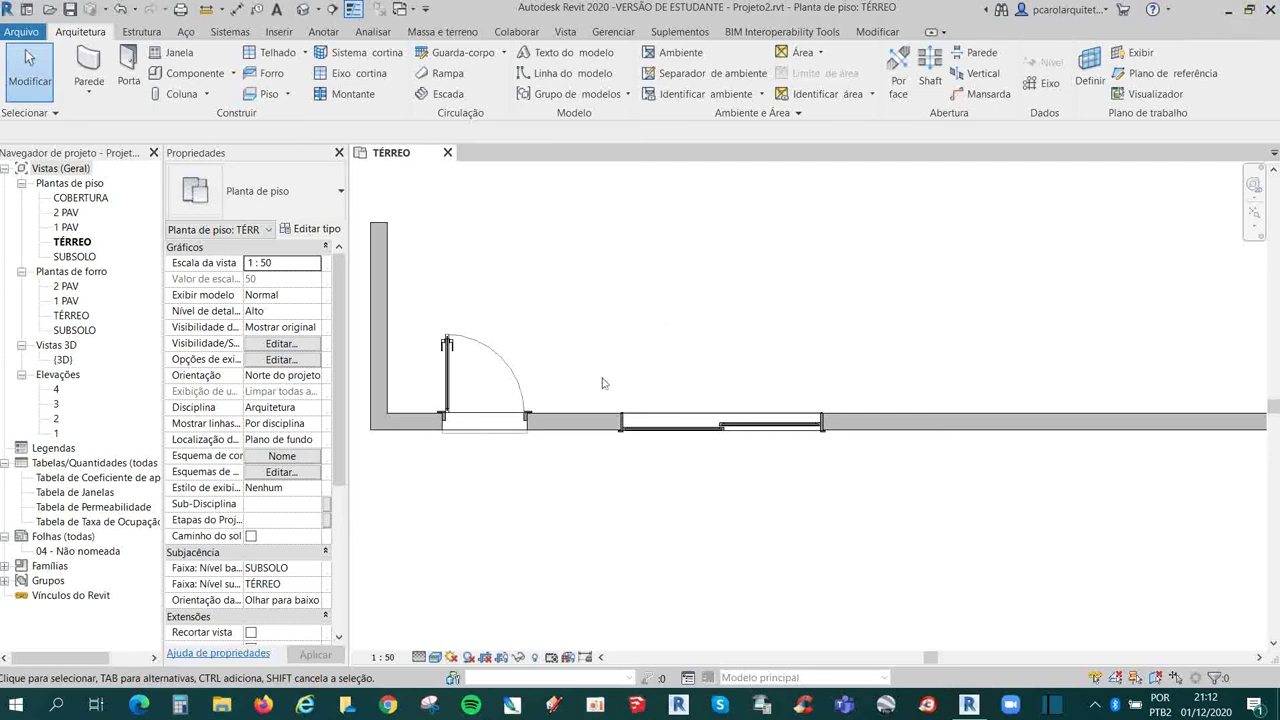
pyautogui.click(657, 302)
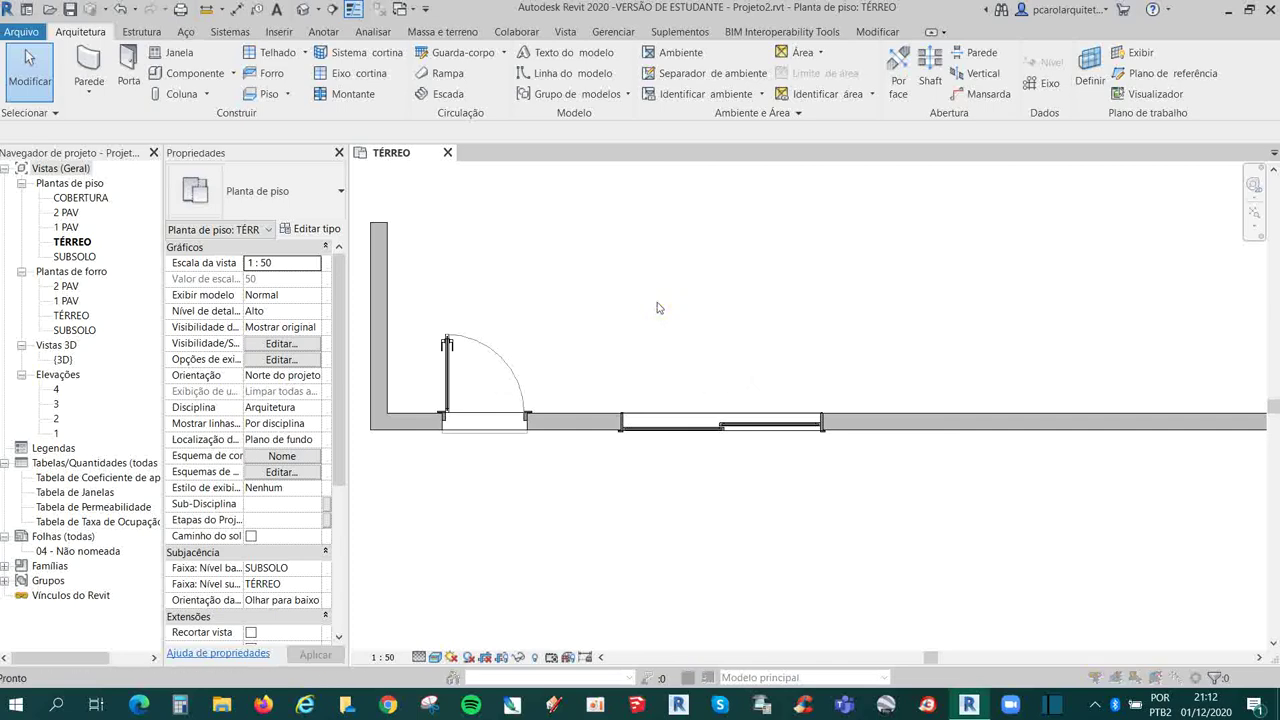
pyautogui.press('k')
pyautogui.press('s')
pyautogui.click(337, 167)
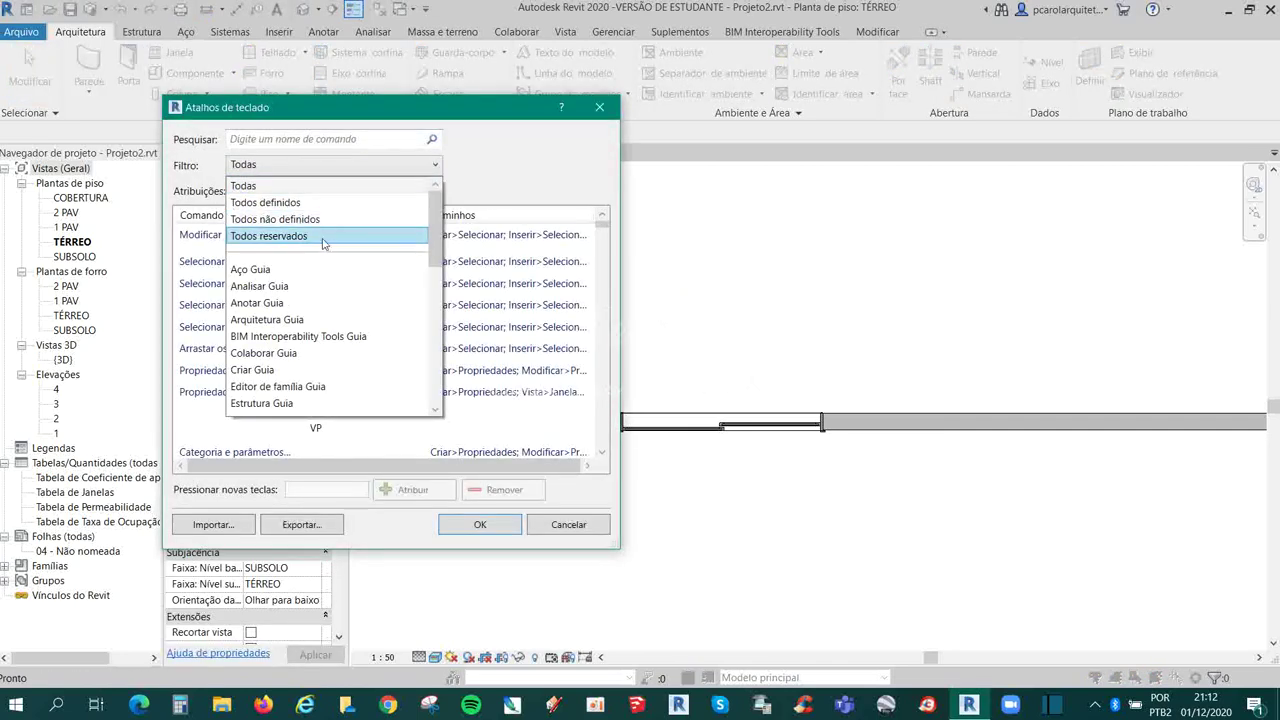
pyautogui.click(307, 204)
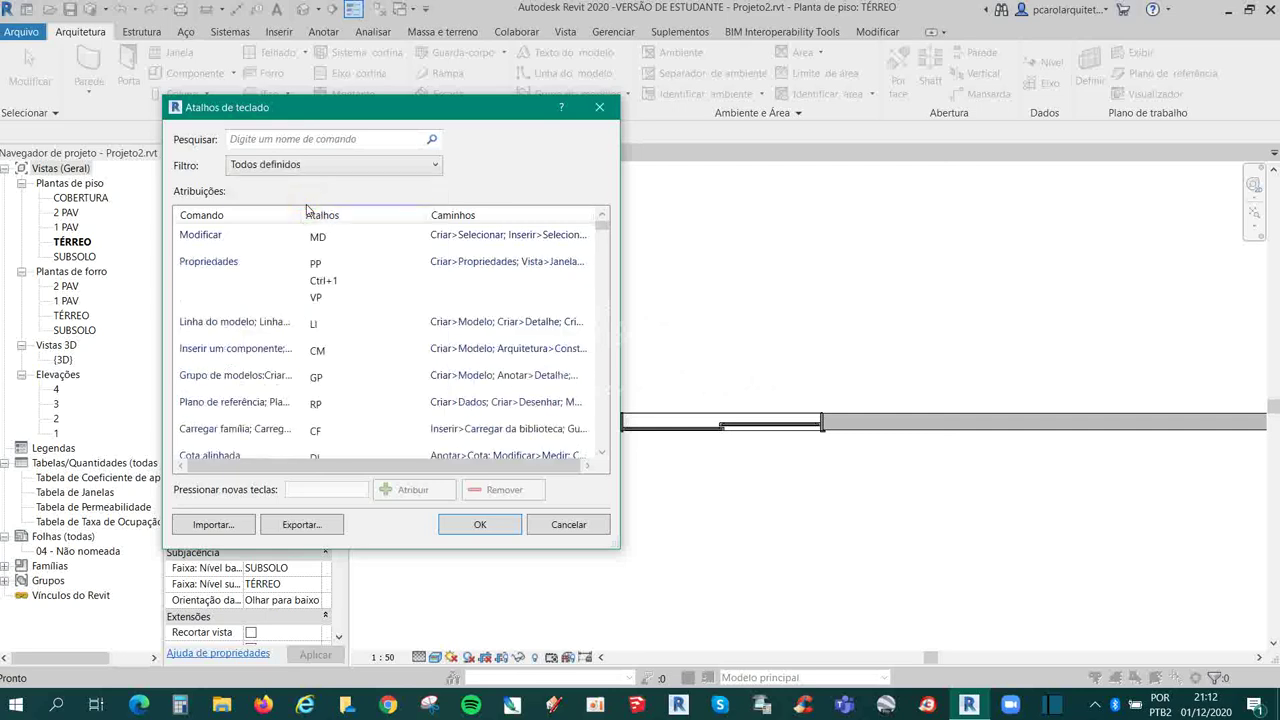
pyautogui.scroll(-5, 343, 274)
pyautogui.scroll(-15, 343, 274)
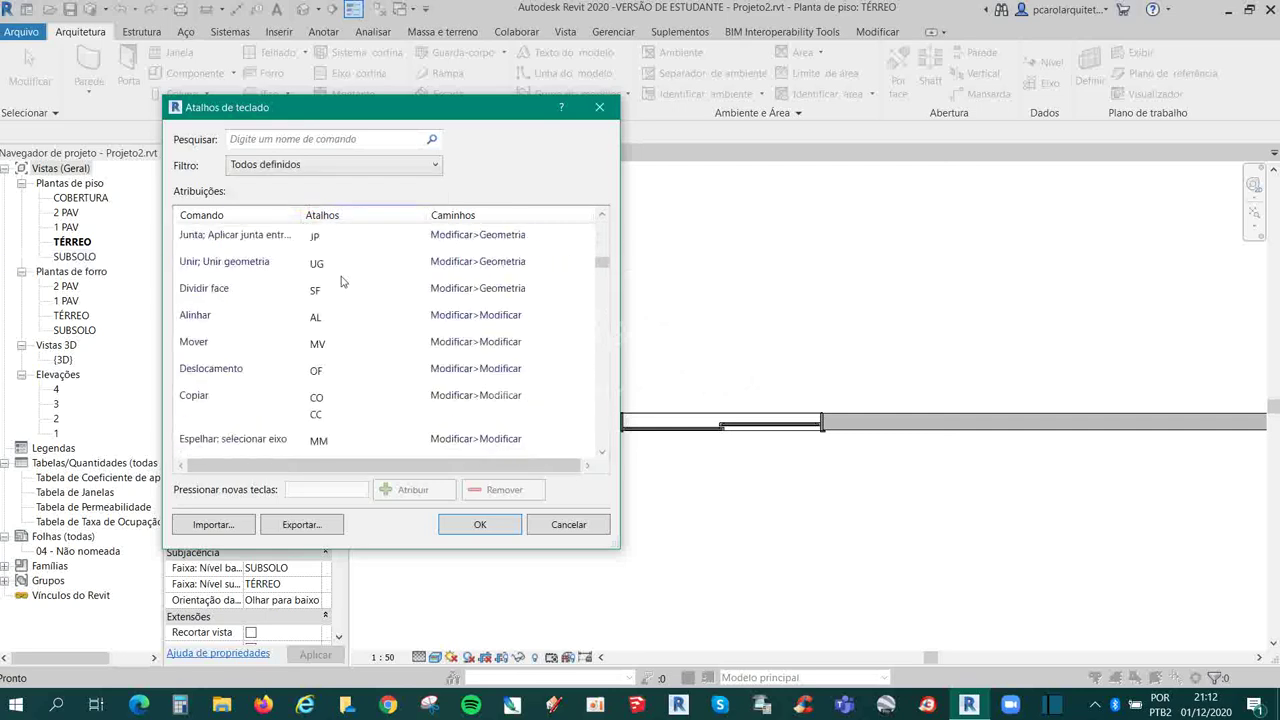
pyautogui.scroll(-10, 338, 300)
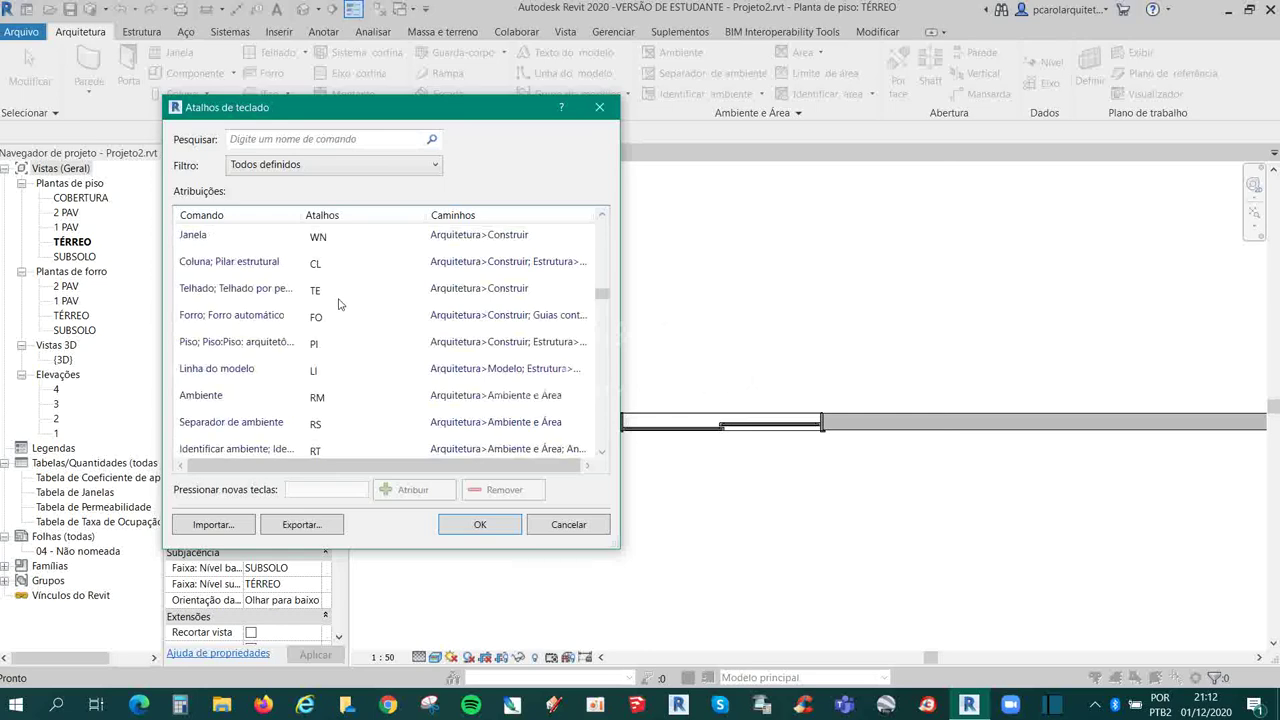
pyautogui.scroll(-12, 338, 316)
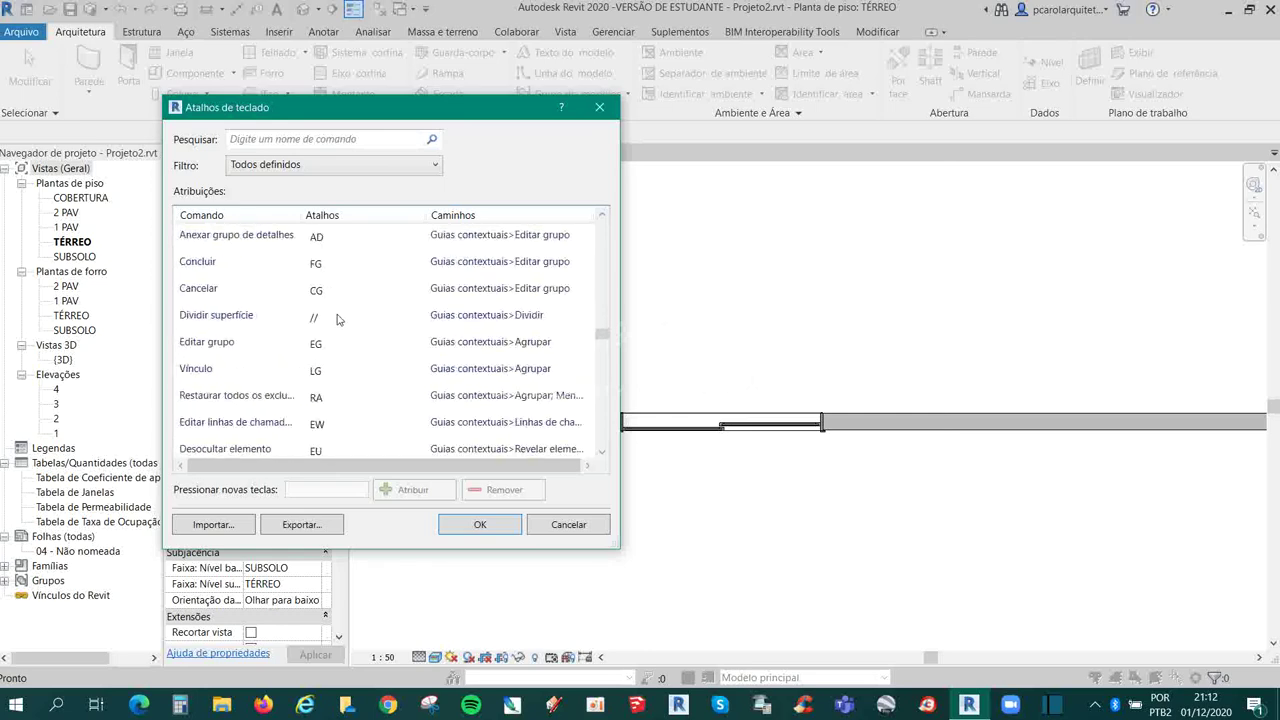
pyautogui.scroll(-3, 338, 322)
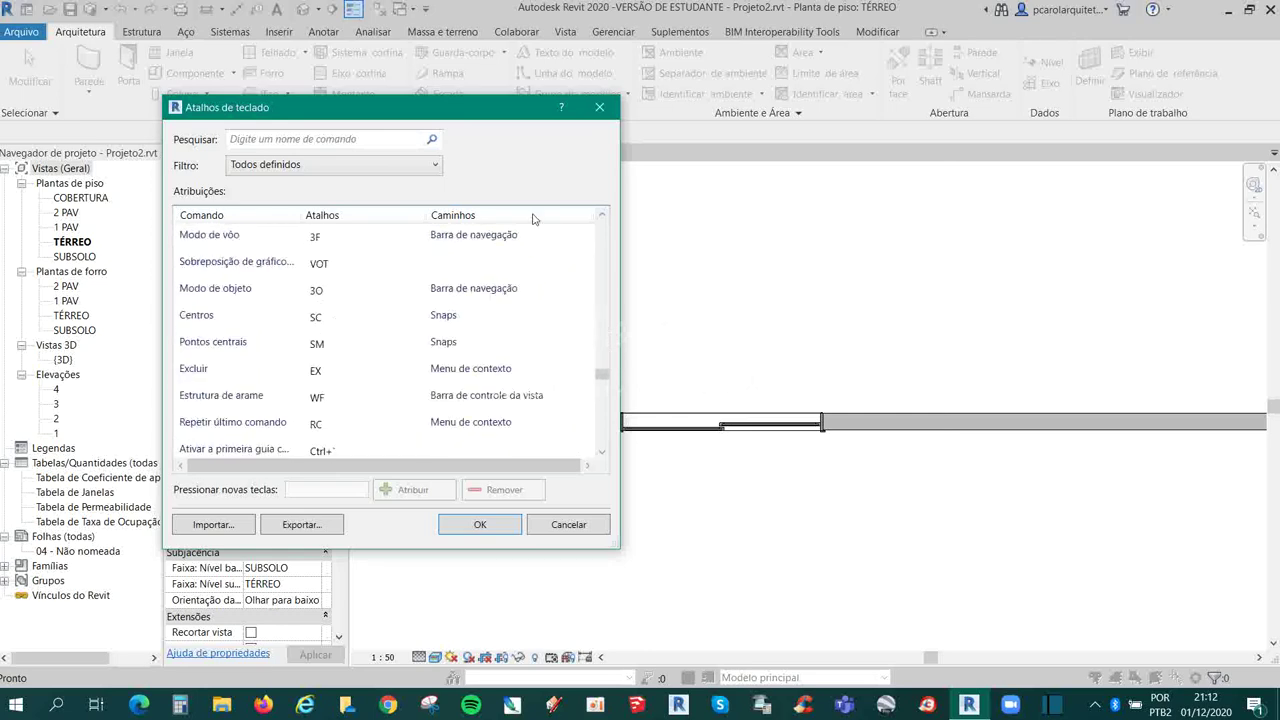
pyautogui.click(599, 107)
# Step: Place a 620 x 2100mm Porta de correr com revestimento - 2 Painéis com painel in the horizontal wall, right of the existing sliding door
pyautogui.scroll(-2, 630, 405)
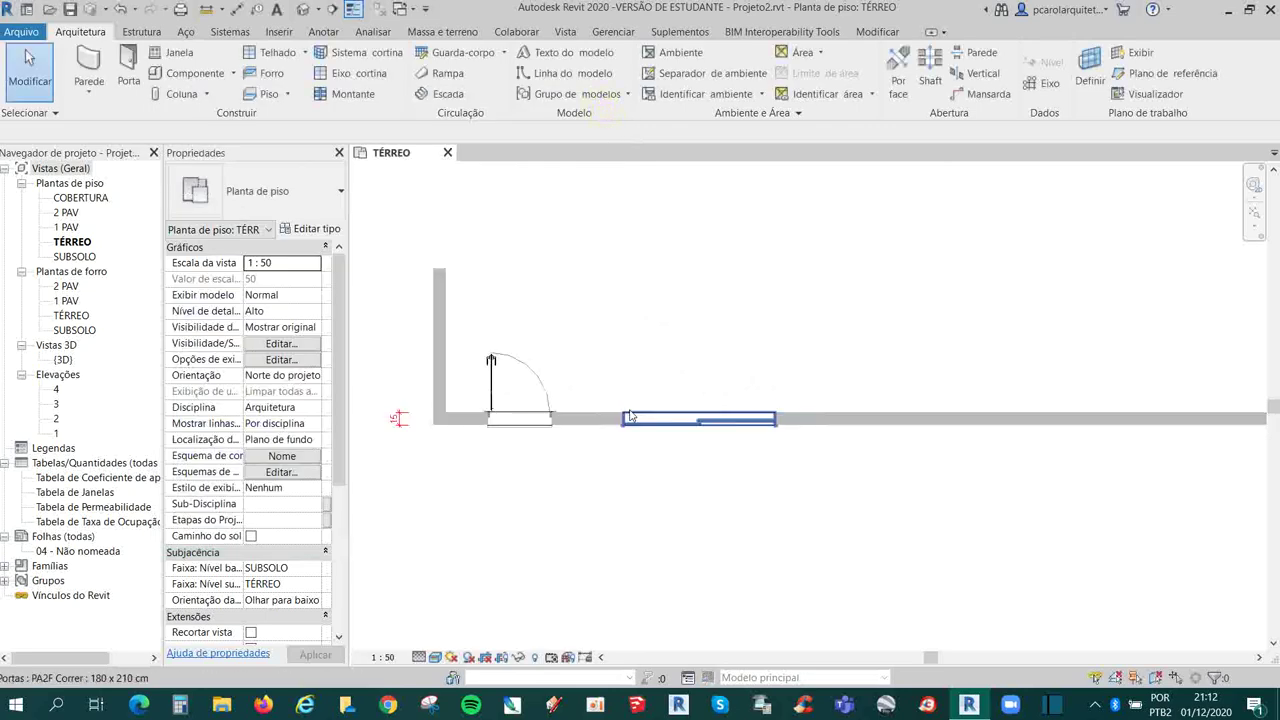
pyautogui.moveTo(729, 354); pyautogui.dragTo(757, 389, button='middle')
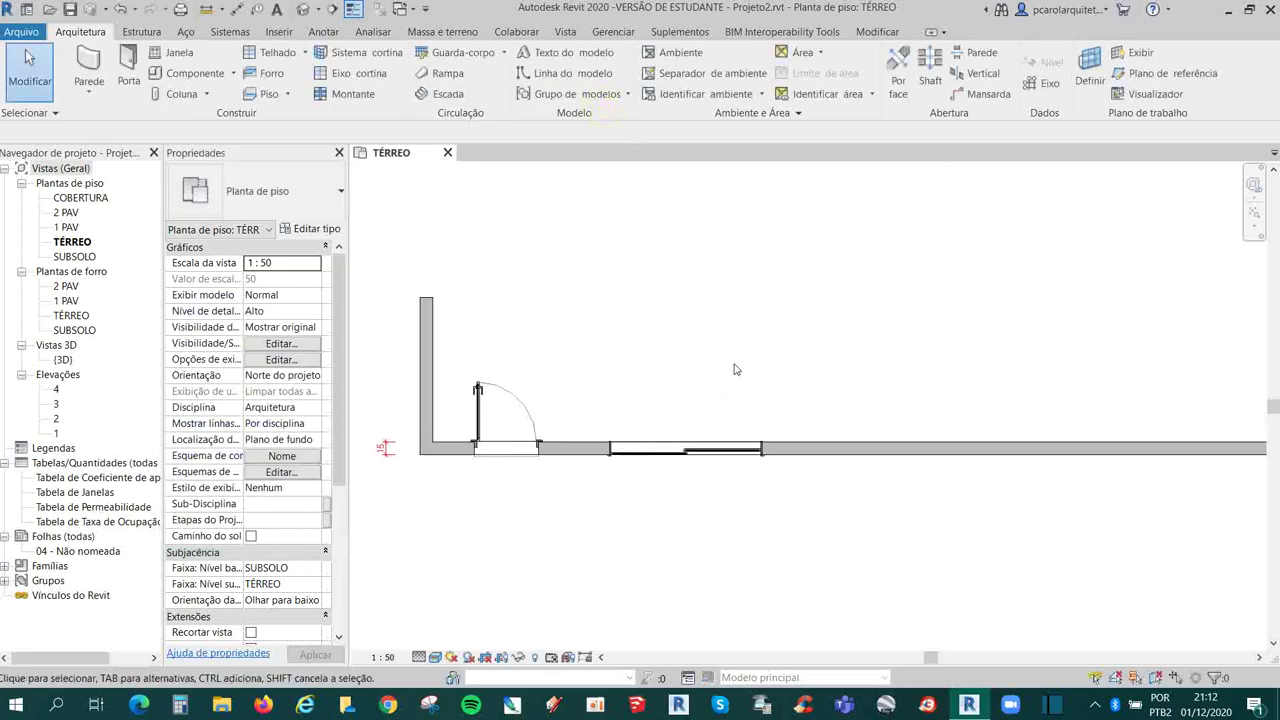
pyautogui.press('d')
pyautogui.press('r')
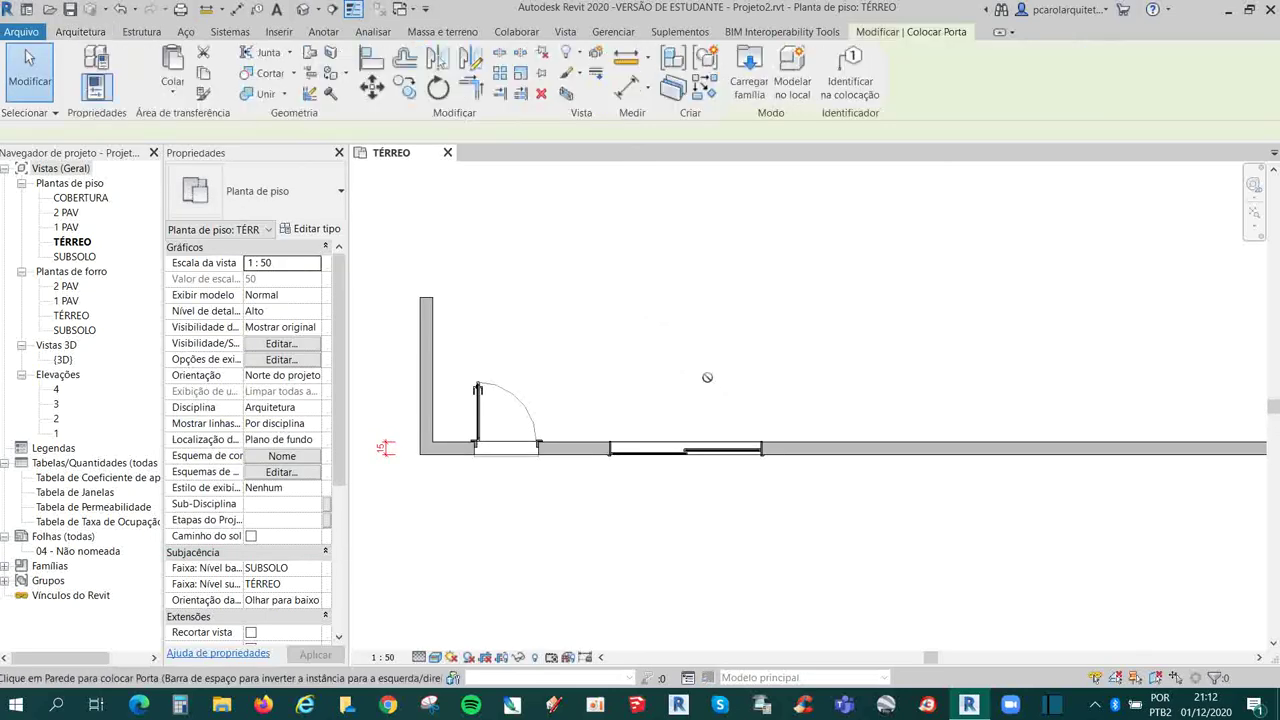
pyautogui.click(318, 196)
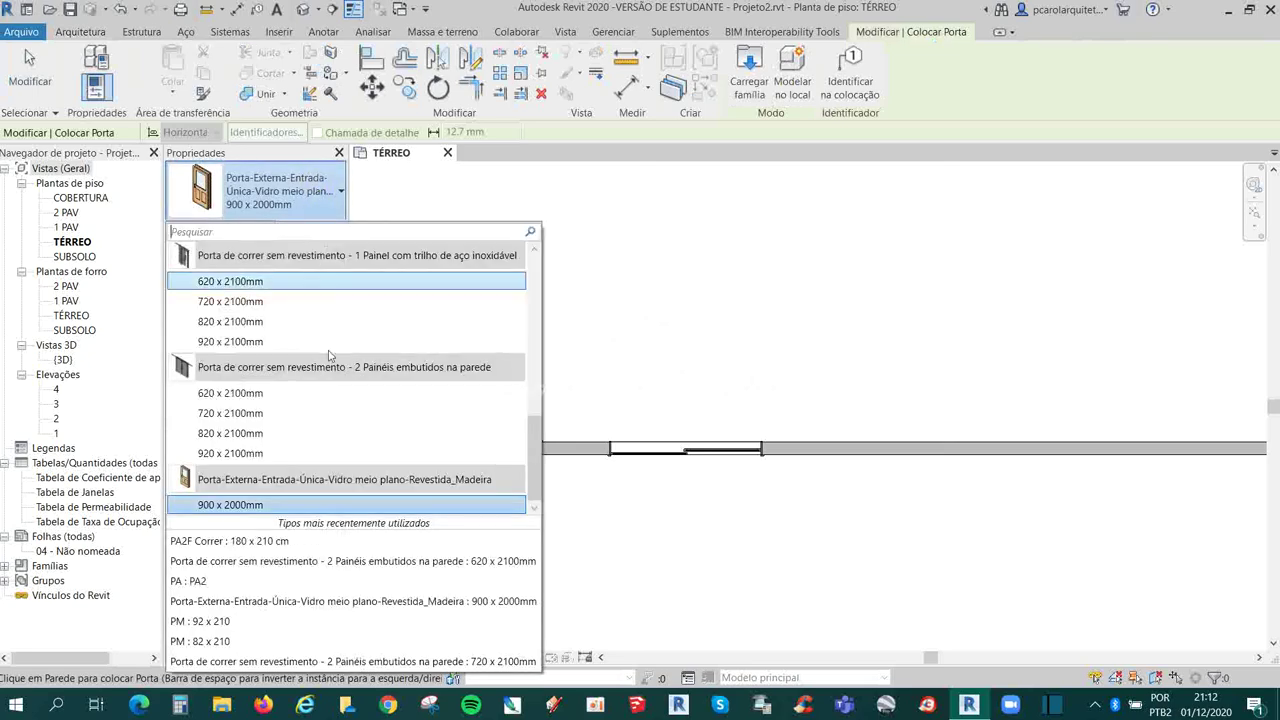
pyautogui.scroll(5, 266, 341)
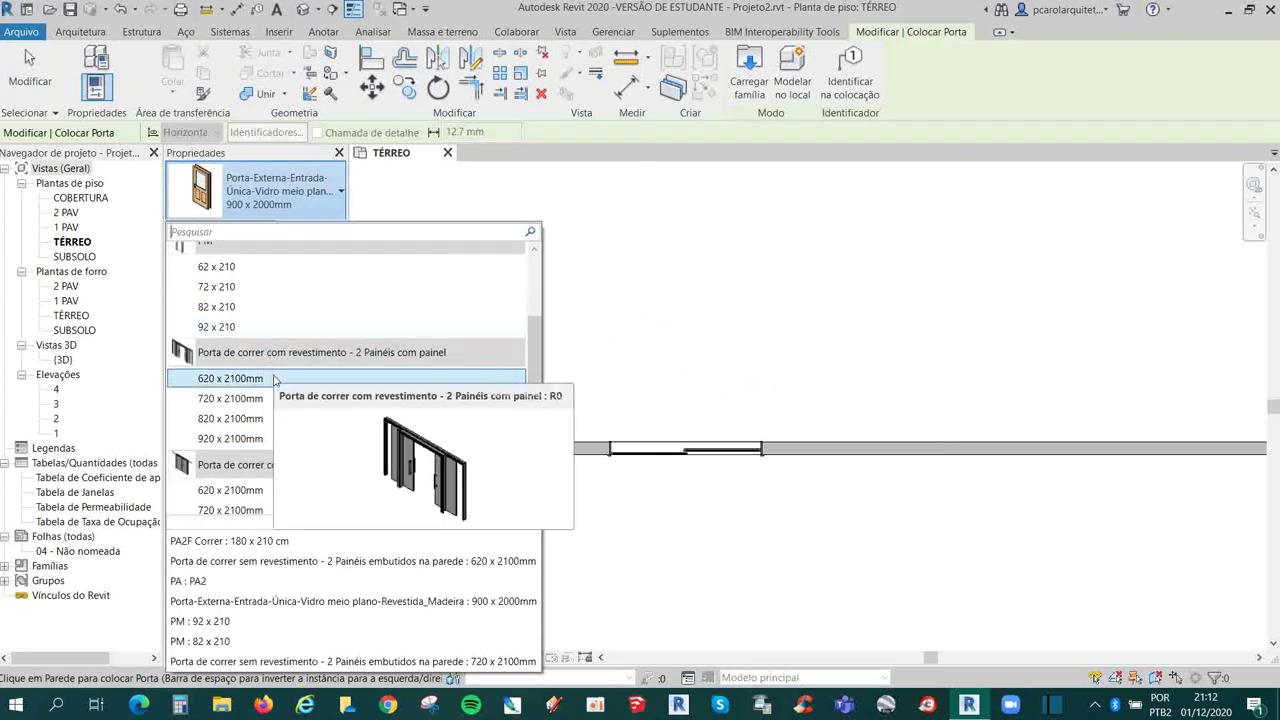
pyautogui.click(230, 378)
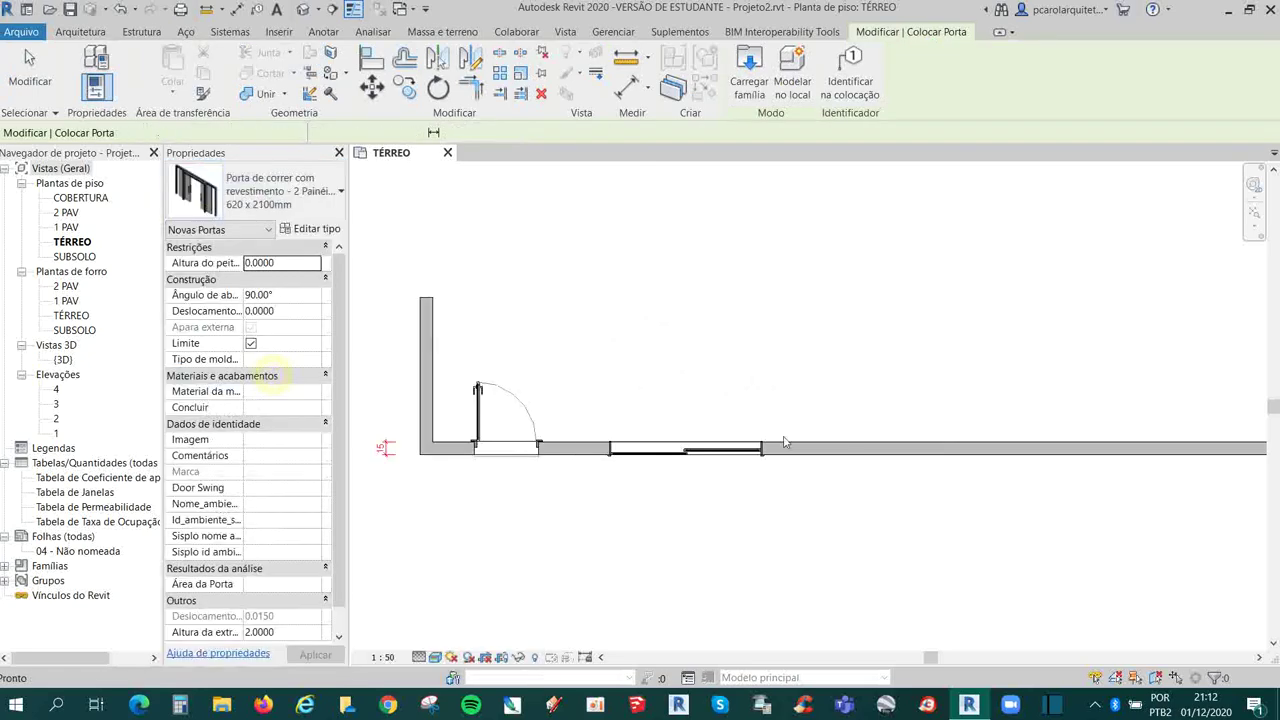
pyautogui.click(923, 447)
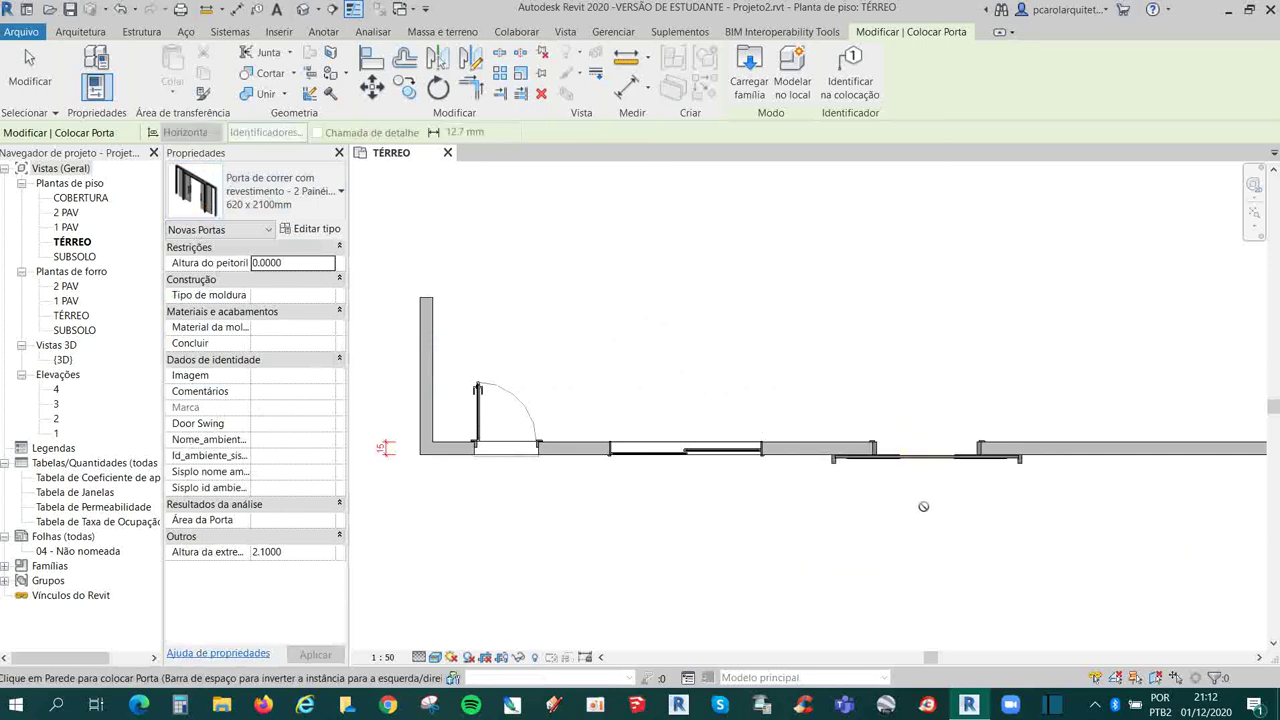
pyautogui.press('Escape')
pyautogui.press('Escape')
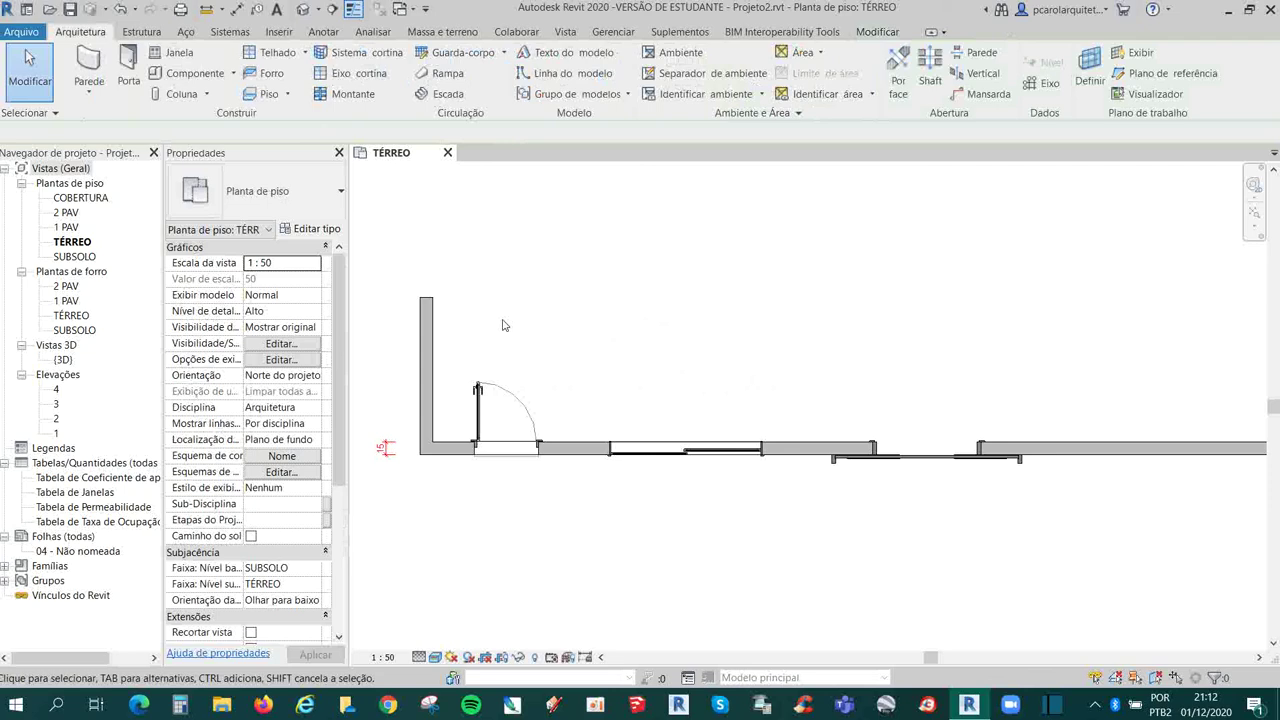
# Step: Place a JA Correr 2F window, 100 x 120 cm, in the horizontal wall to the right of the new two-panel sliding door
pyautogui.press('w')
pyautogui.press('n')
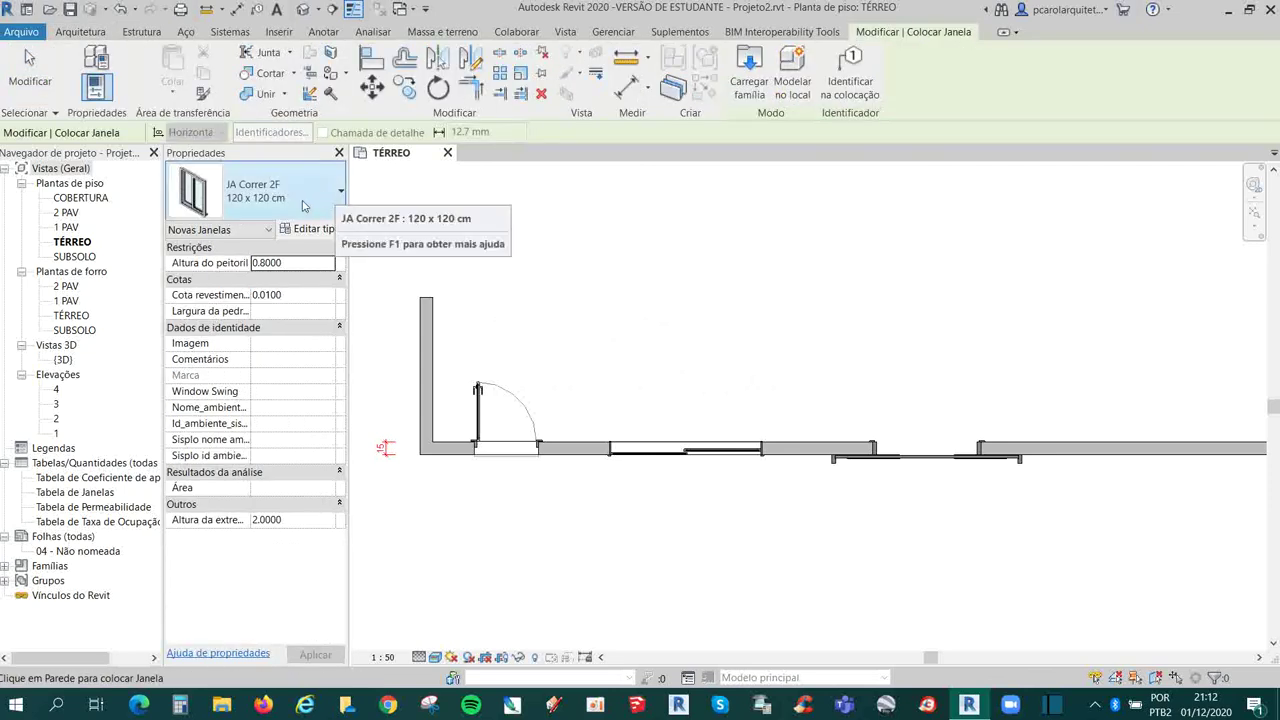
pyautogui.click(303, 205)
pyautogui.click(279, 303)
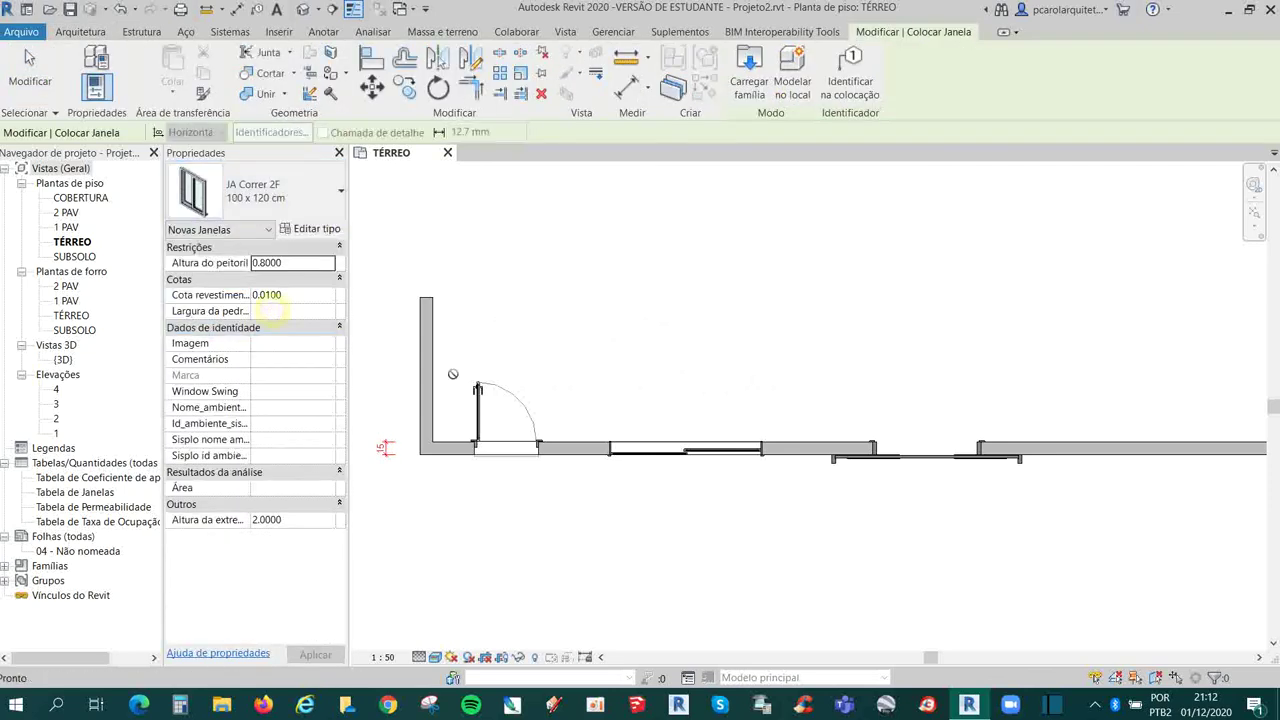
pyautogui.click(1169, 468)
pyautogui.moveTo(1151, 491); pyautogui.dragTo(1044, 504, button='middle')
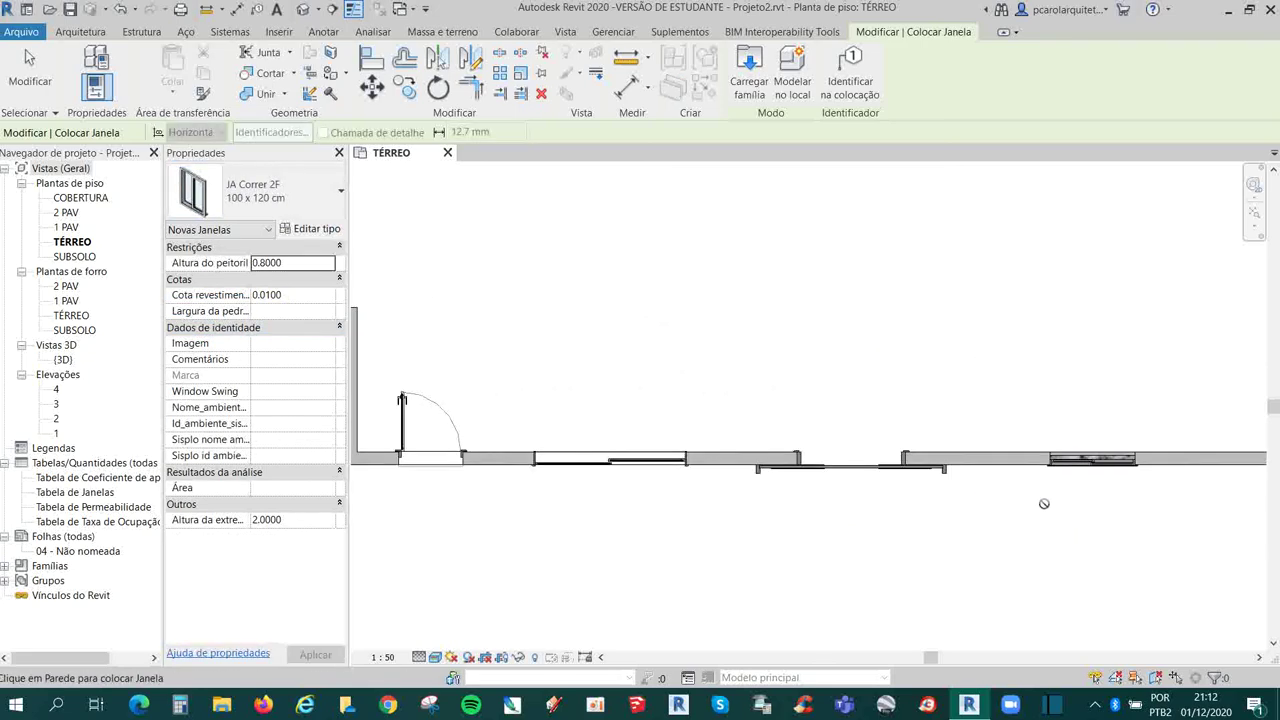
pyautogui.scroll(-3, 588, 557)
pyautogui.press('Escape')
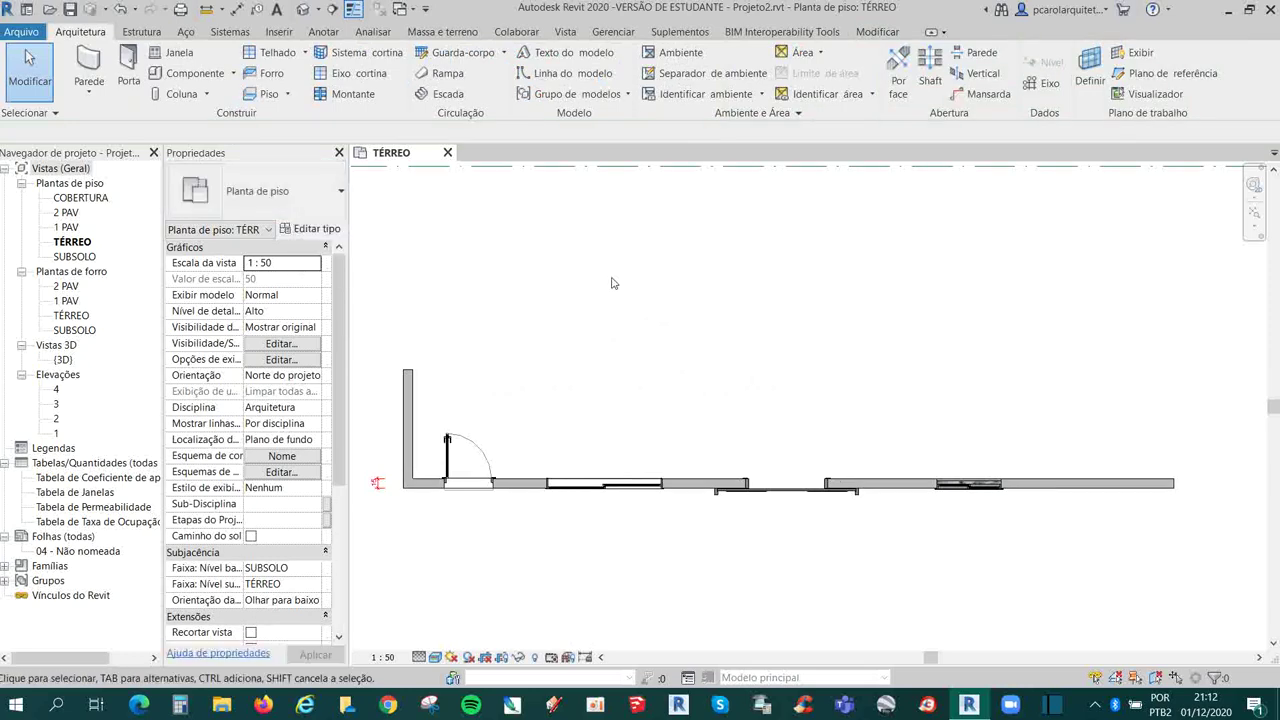
# Step: Start loading a family and browse from the Brazil library folder to Janelas
pyautogui.press('c')
pyautogui.press('f')
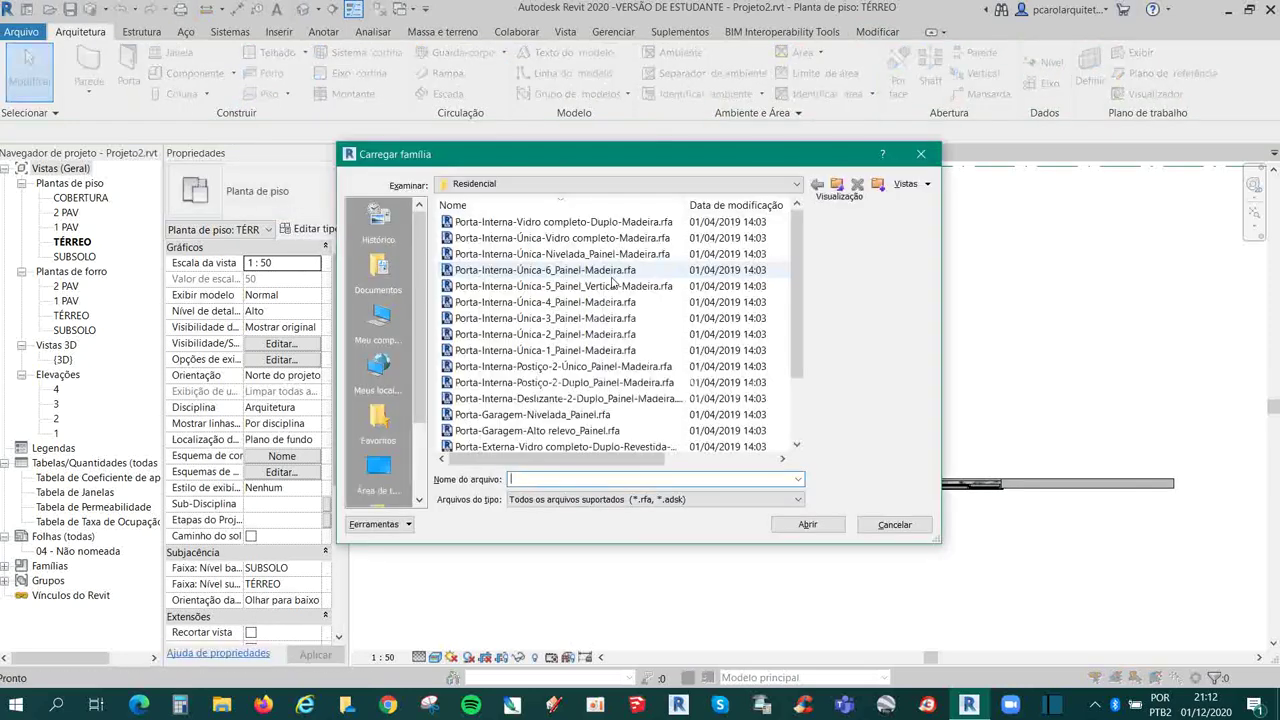
pyautogui.click(590, 184)
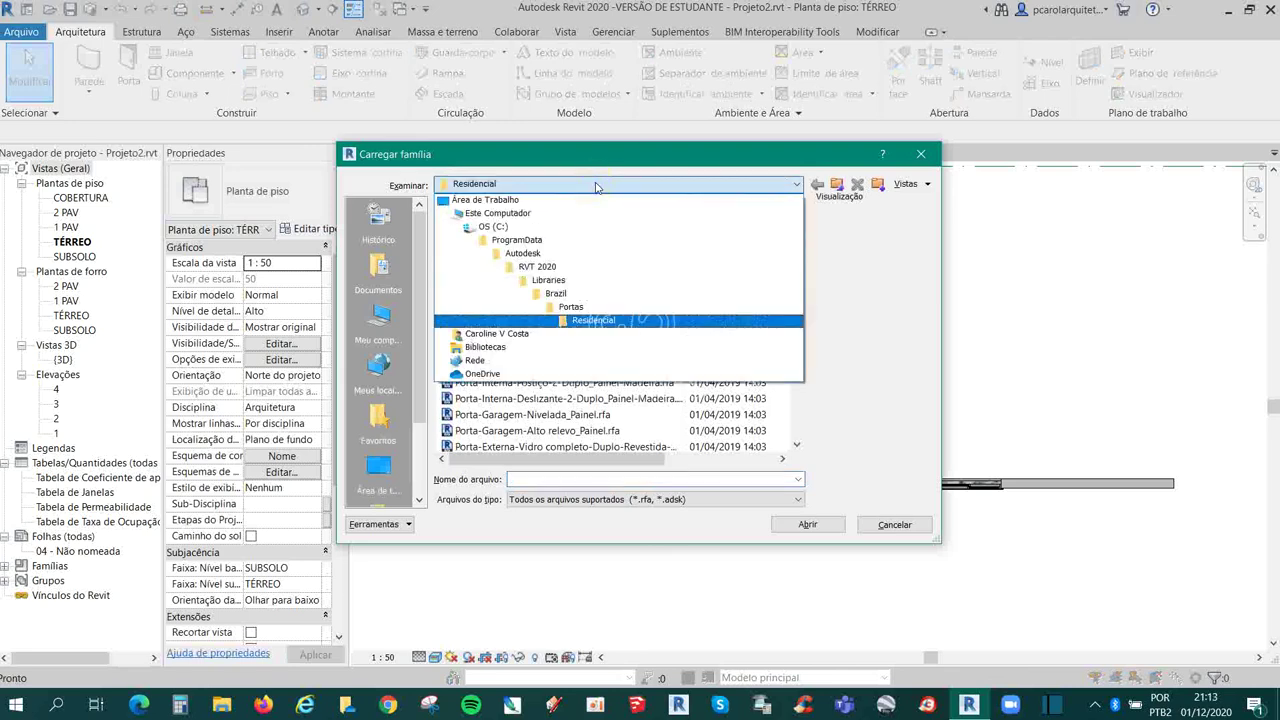
pyautogui.click(608, 298)
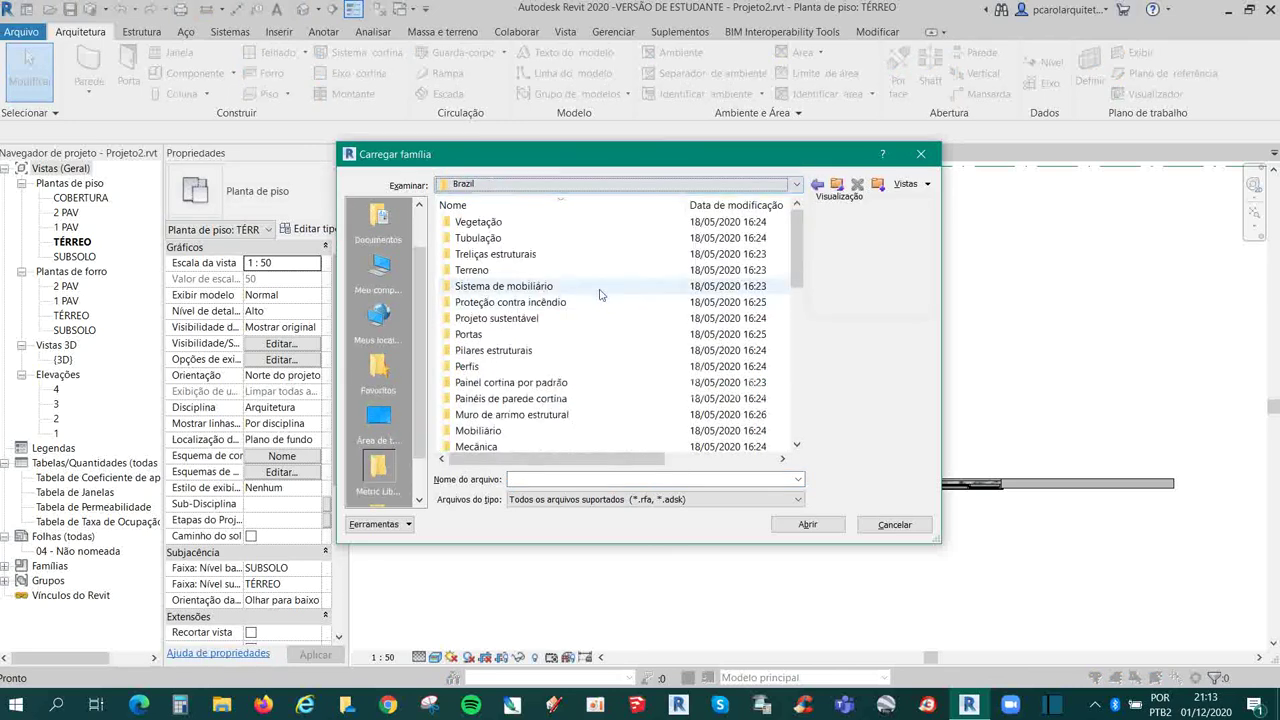
pyautogui.scroll(-3, 790, 253)
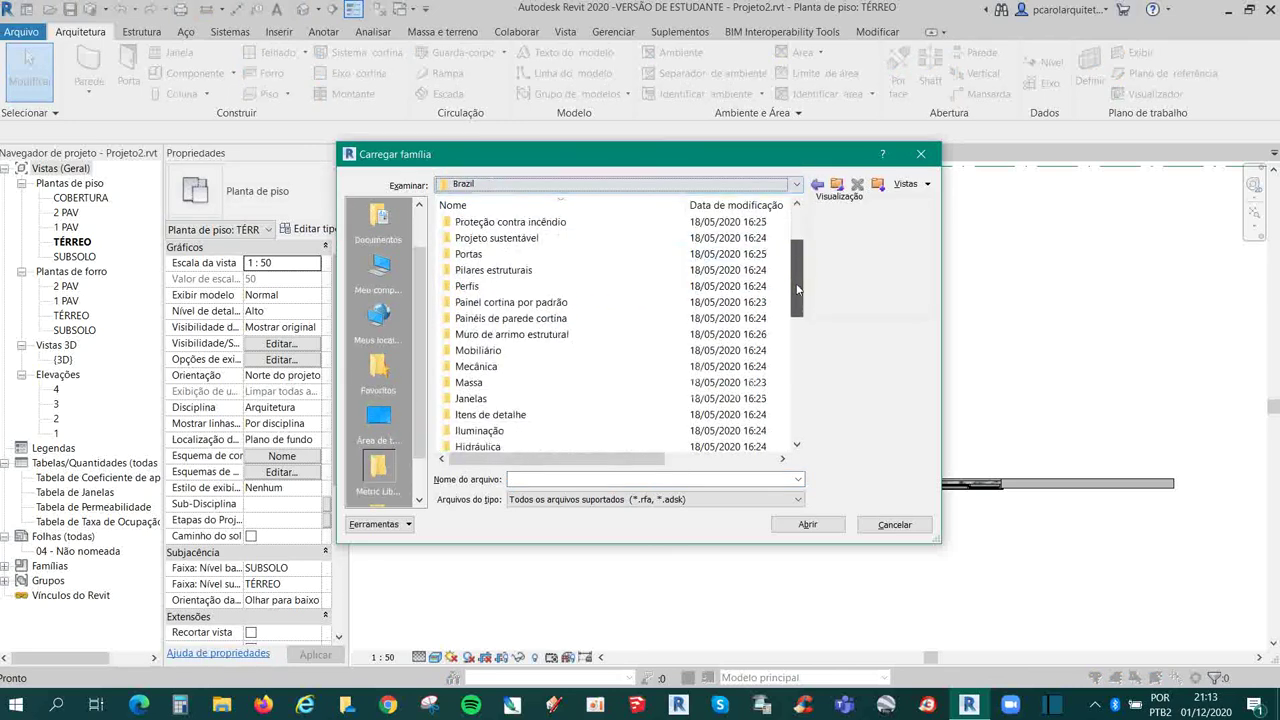
pyautogui.doubleClick(584, 352)
pyautogui.scroll(-3, 540, 255)
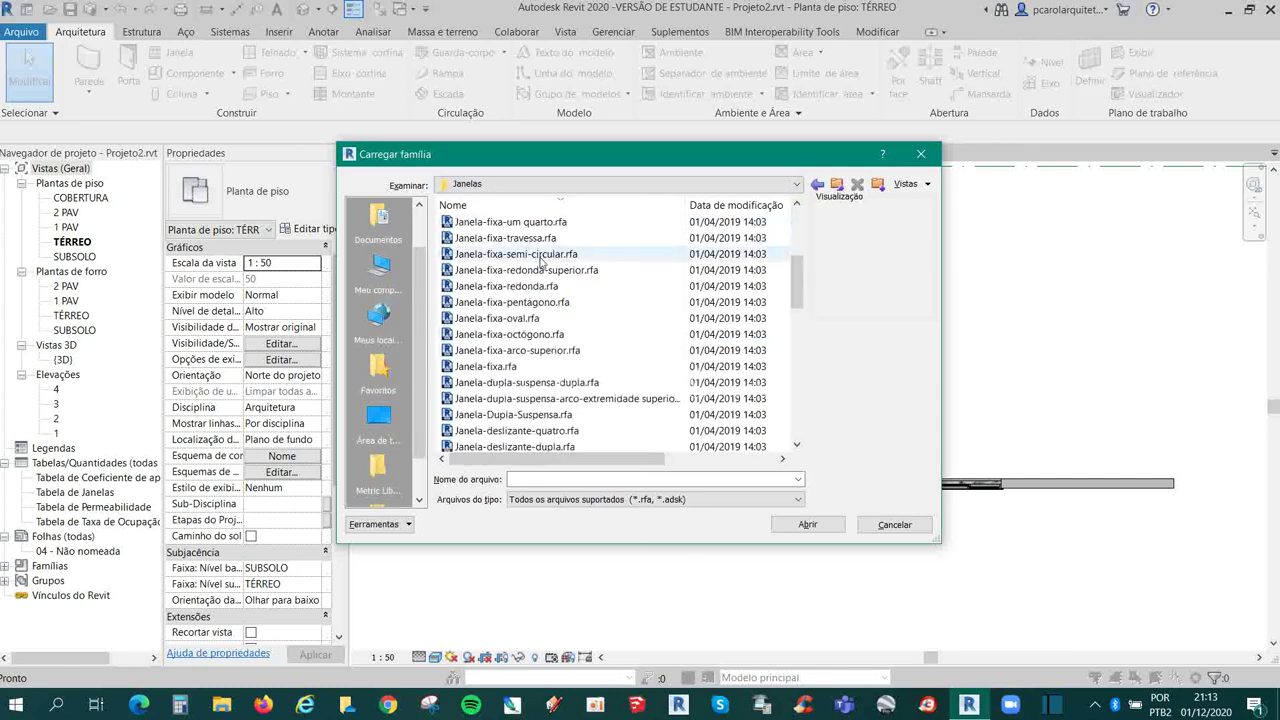
# Step: Preview several window families in the Janelas folder and load Janela-deslizante-quatro.rfa into the project
pyautogui.click(538, 254)
pyautogui.click(472, 334)
pyautogui.click(474, 366)
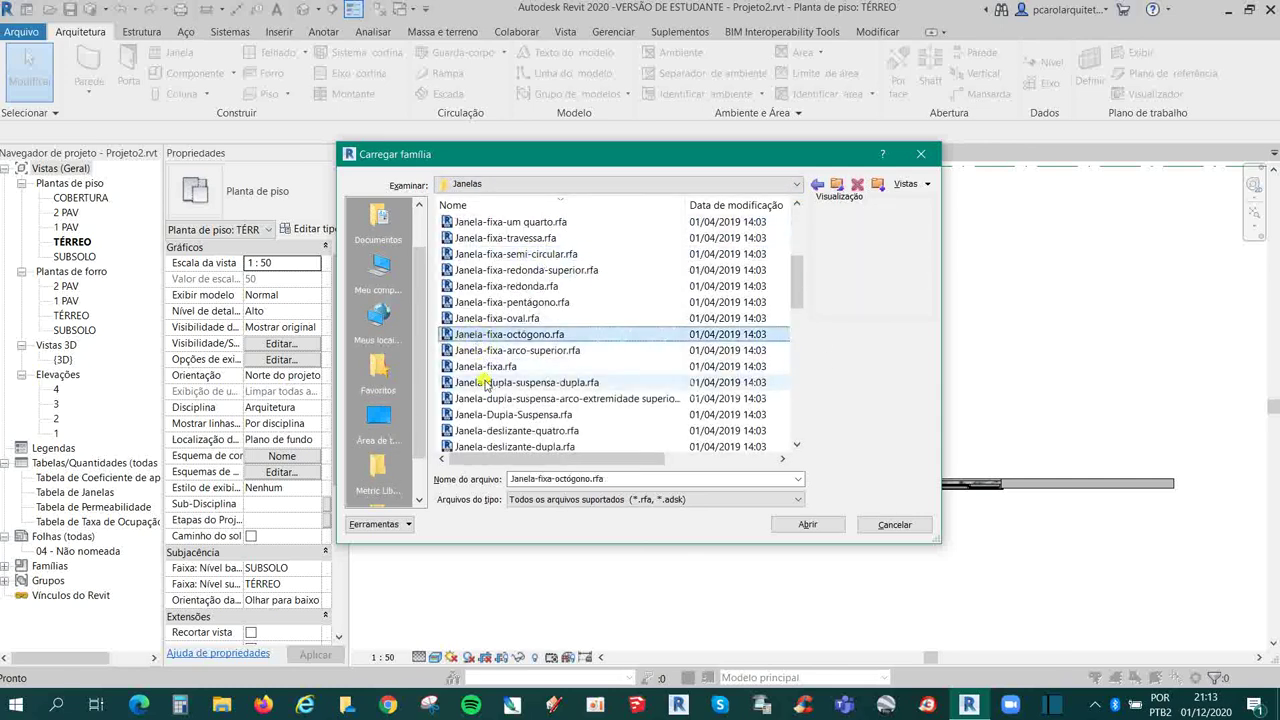
pyautogui.click(478, 382)
pyautogui.click(482, 430)
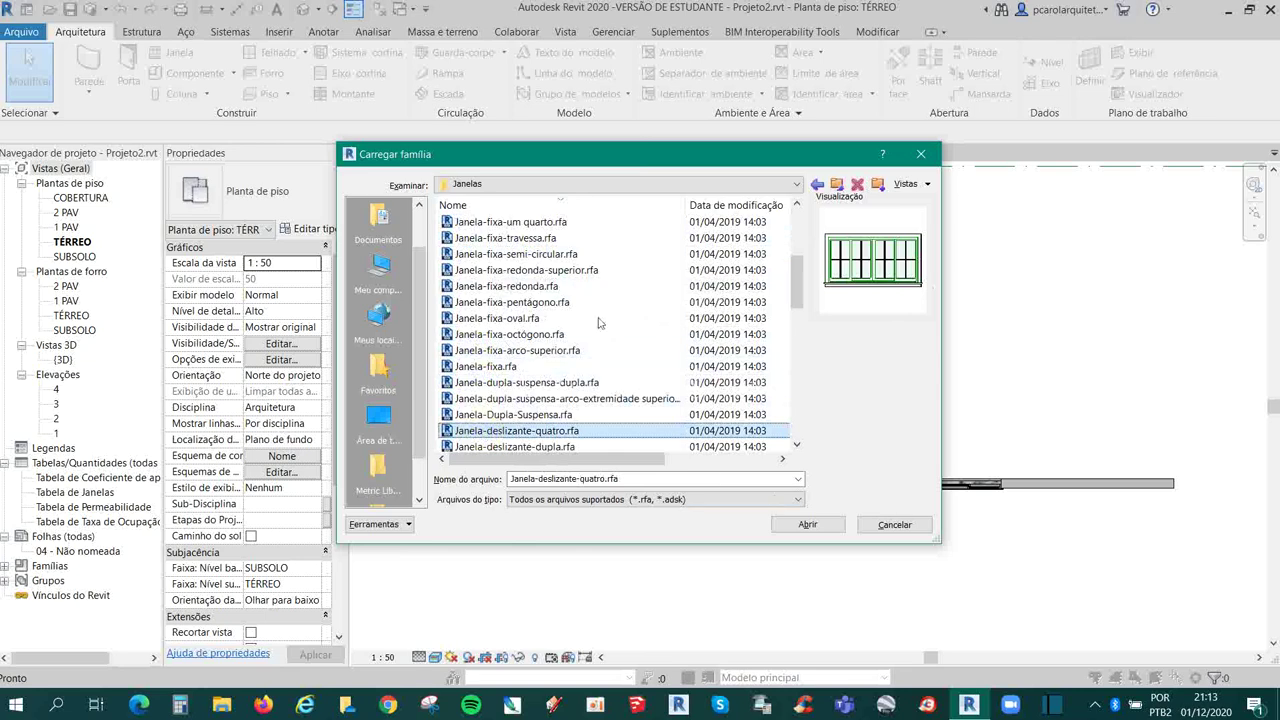
pyautogui.click(808, 525)
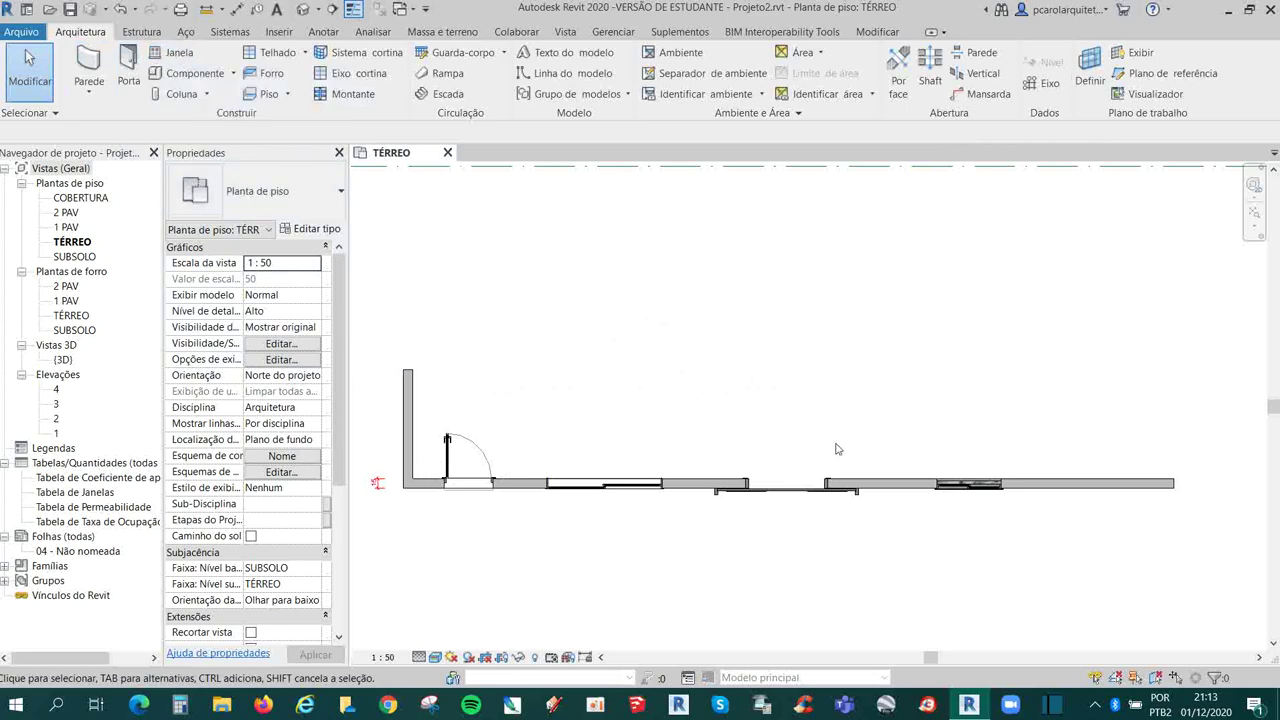
pyautogui.scroll(-1, 814, 409)
pyautogui.moveTo(814, 423); pyautogui.dragTo(813, 365, button='middle')
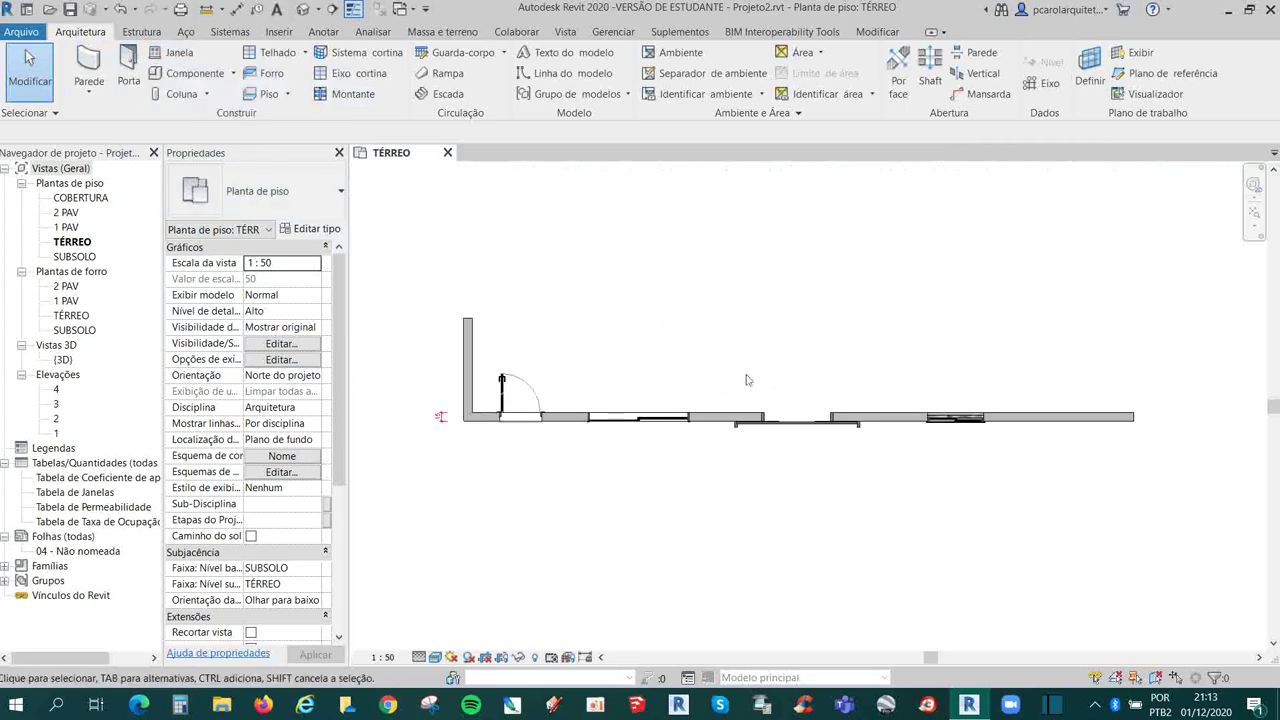
pyautogui.scroll(1, 748, 348)
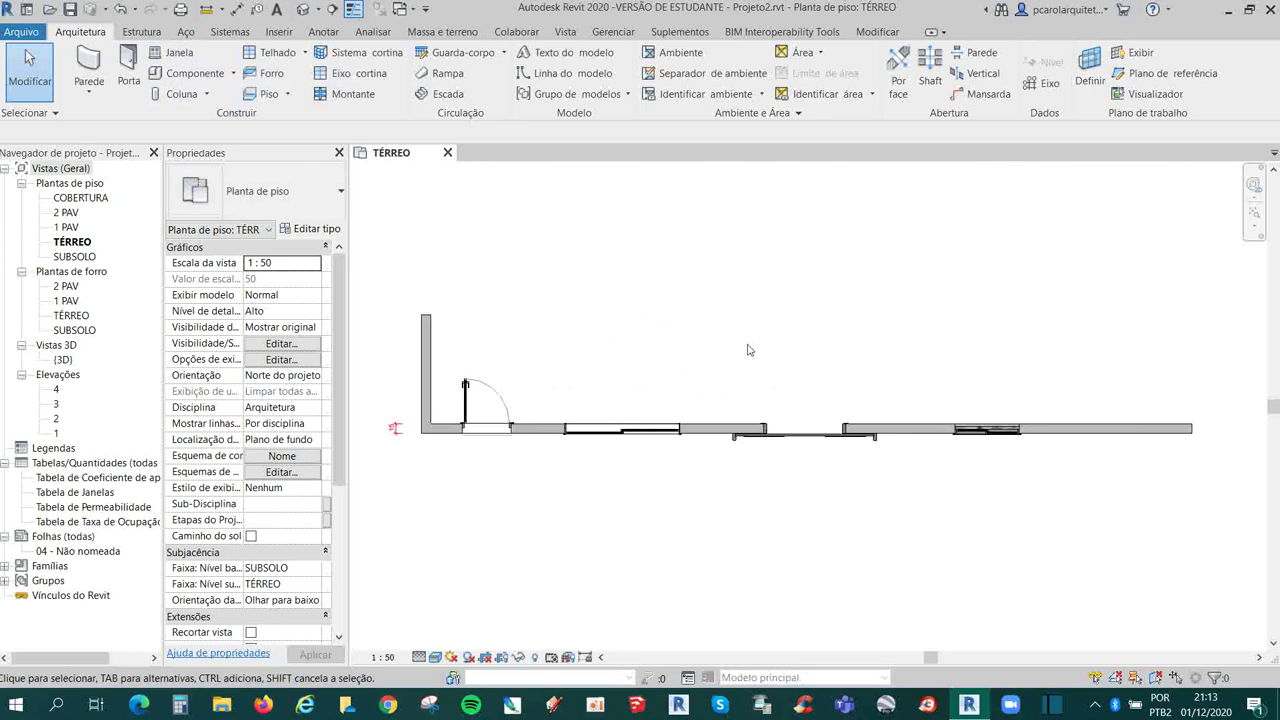